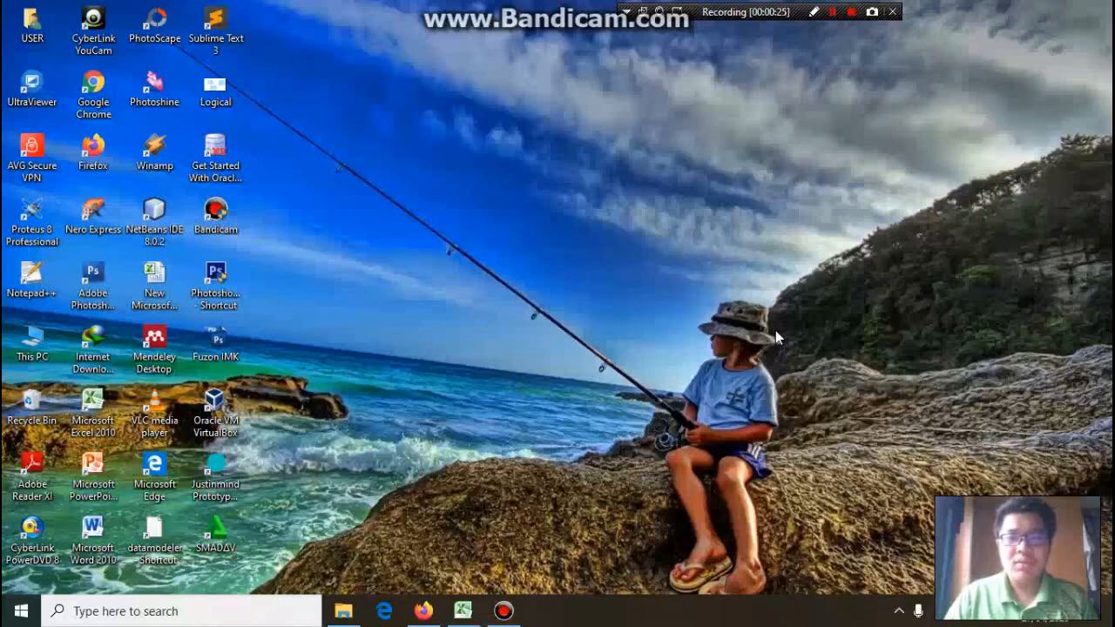
Switch to Firefox and examine the worldwide COVID-19 case figures by country in the Google Berita table.
click(422, 611)
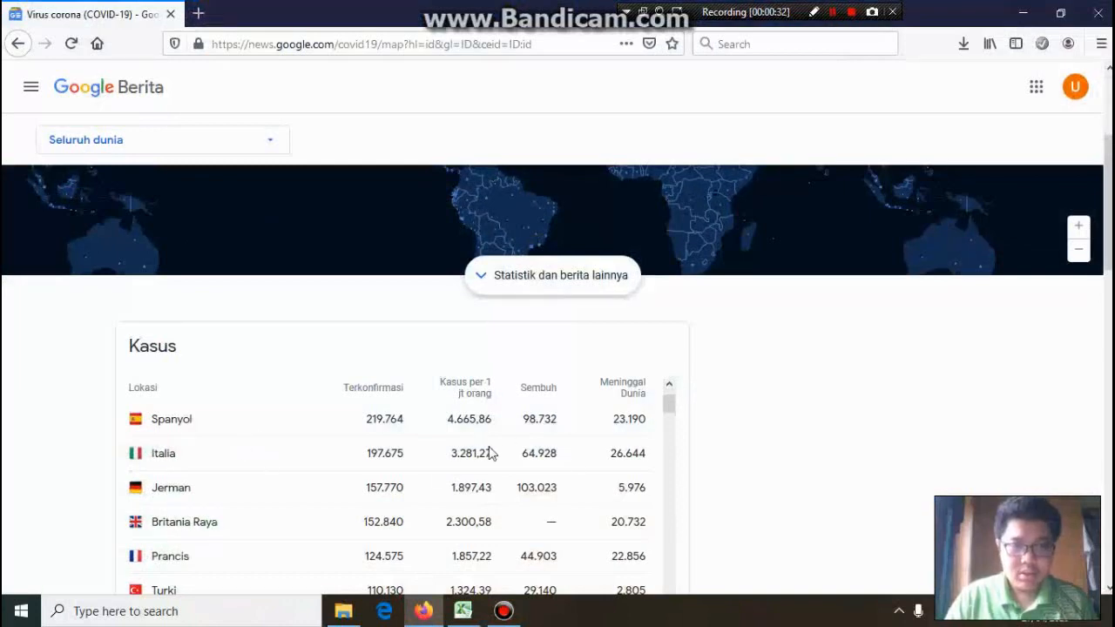
scroll(490, 446, down, 1)
scroll(491, 449, up, 1)
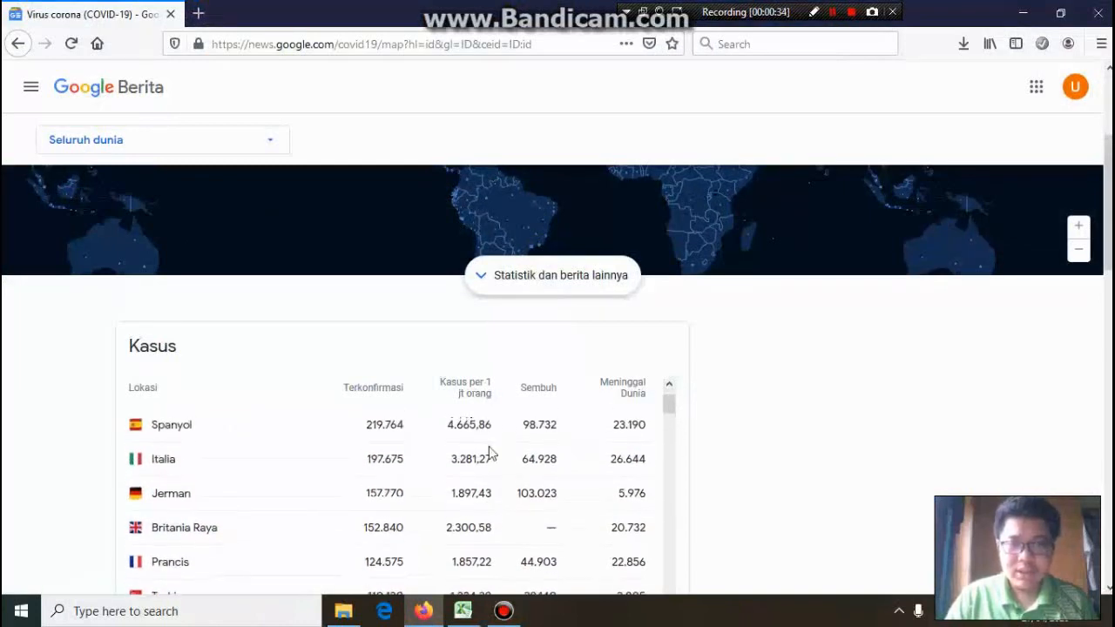
scroll(490, 451, down, 2)
scroll(491, 454, up, 2)
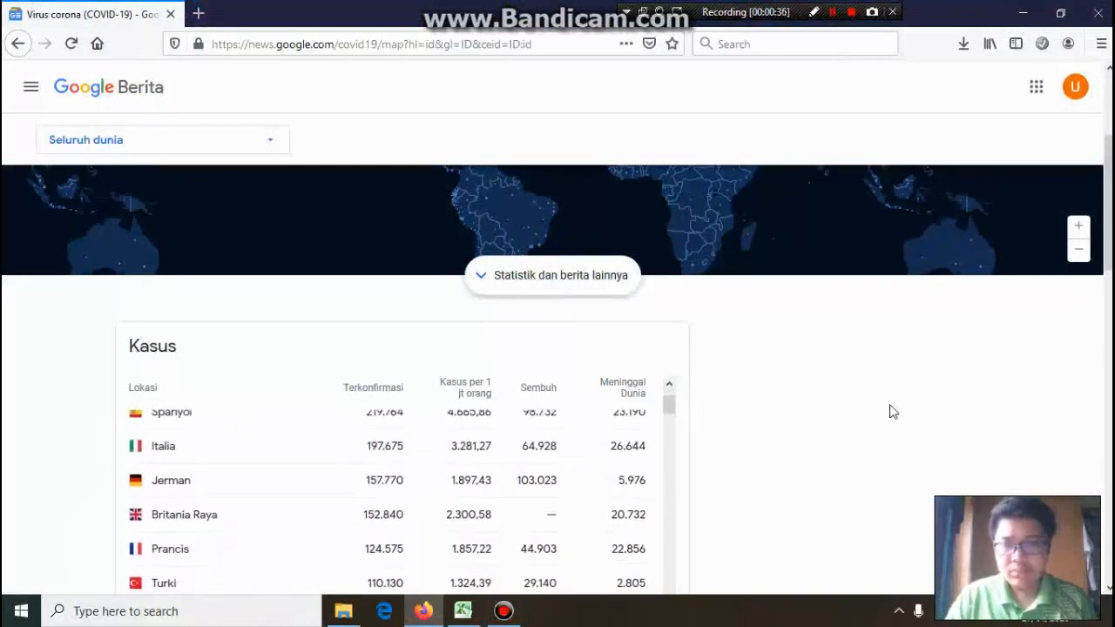
scroll(891, 411, down, 2)
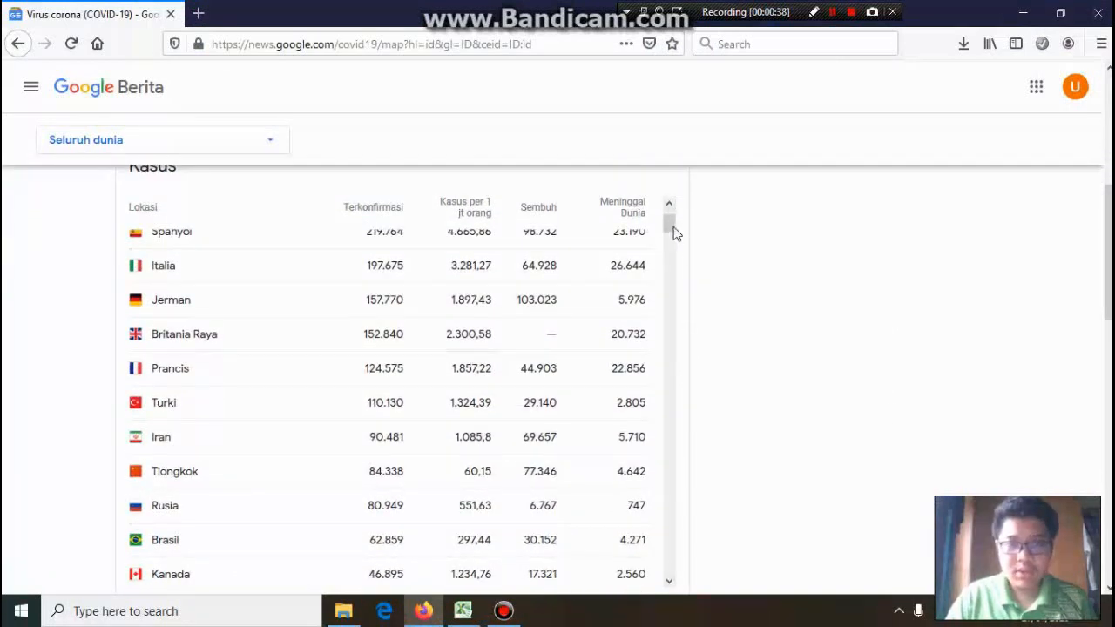
drag(670, 227, 672, 257)
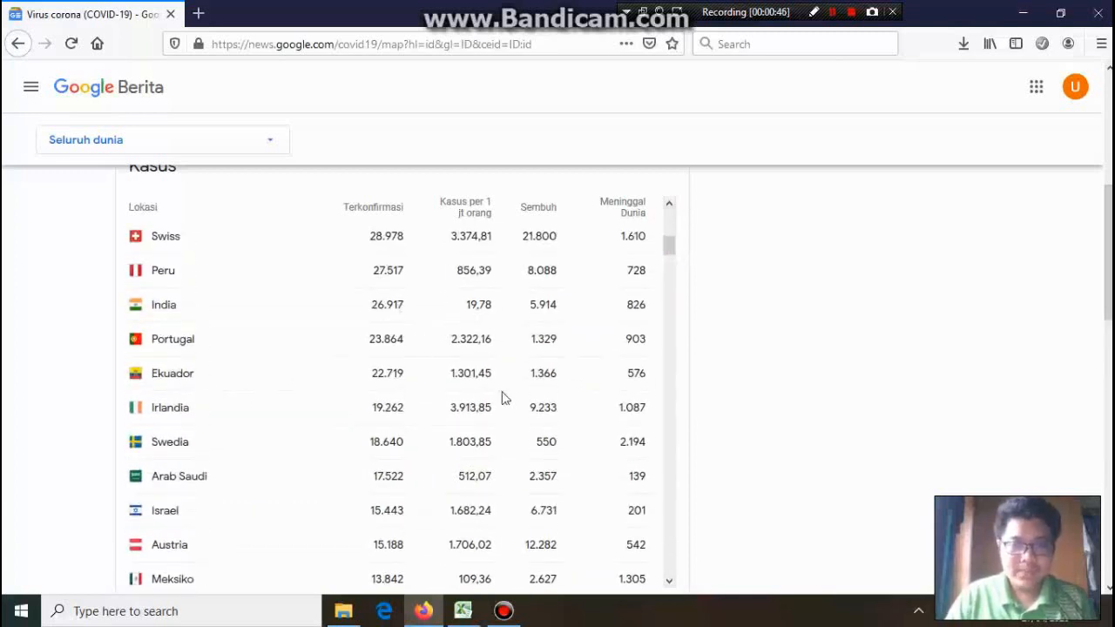
Switch to Excel and calculate the mean case count in C23 (rata-rata) with AVERAGE over C3:C22.
click(462, 611)
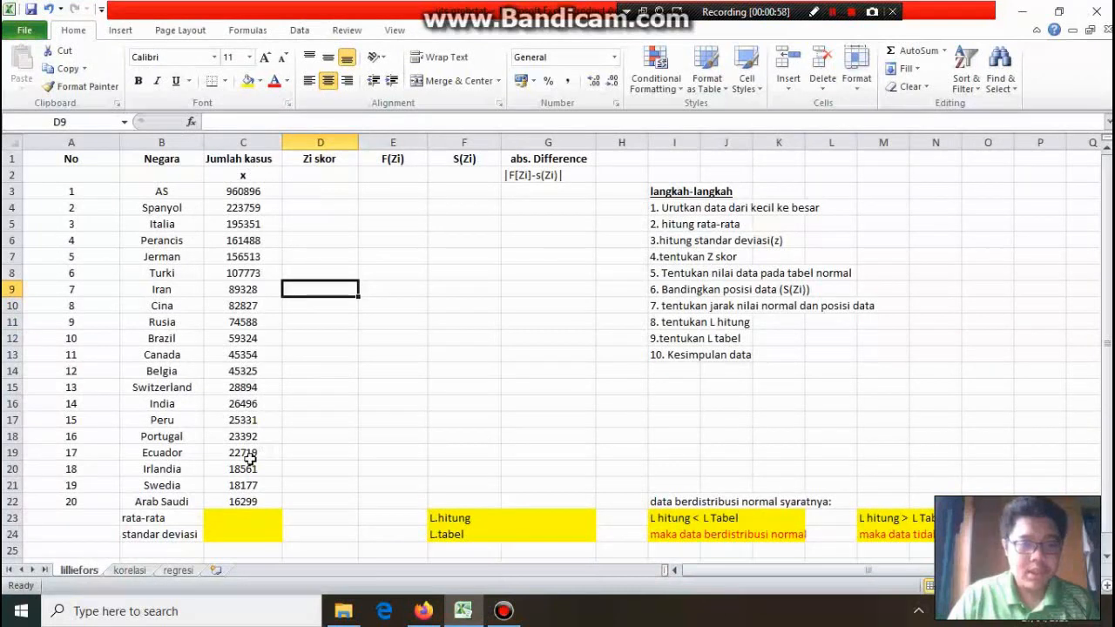
click(235, 517)
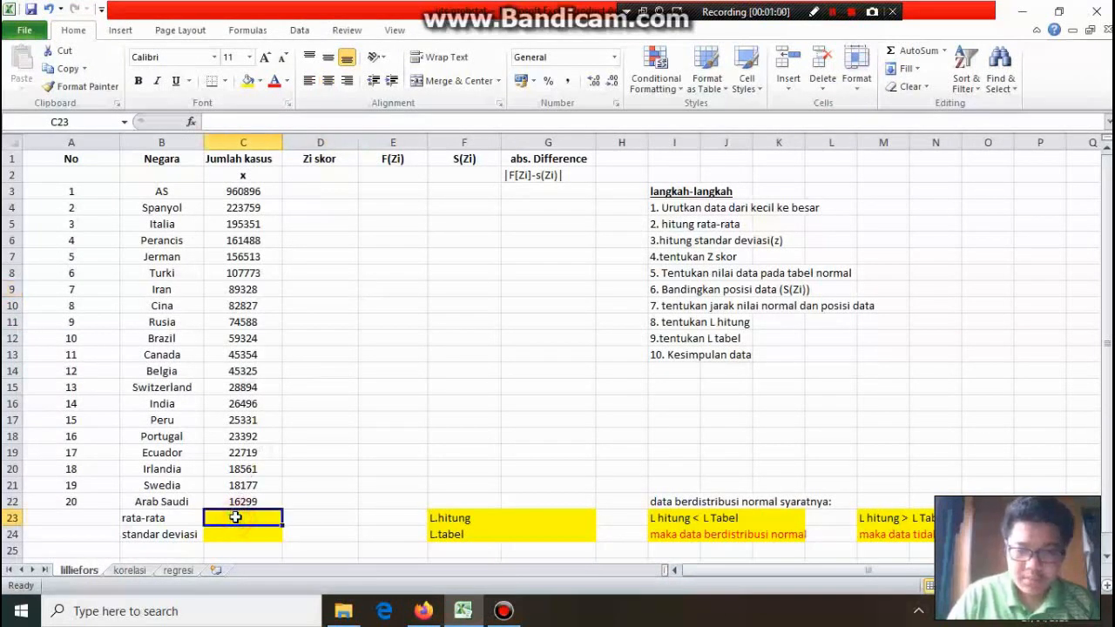
text(=)
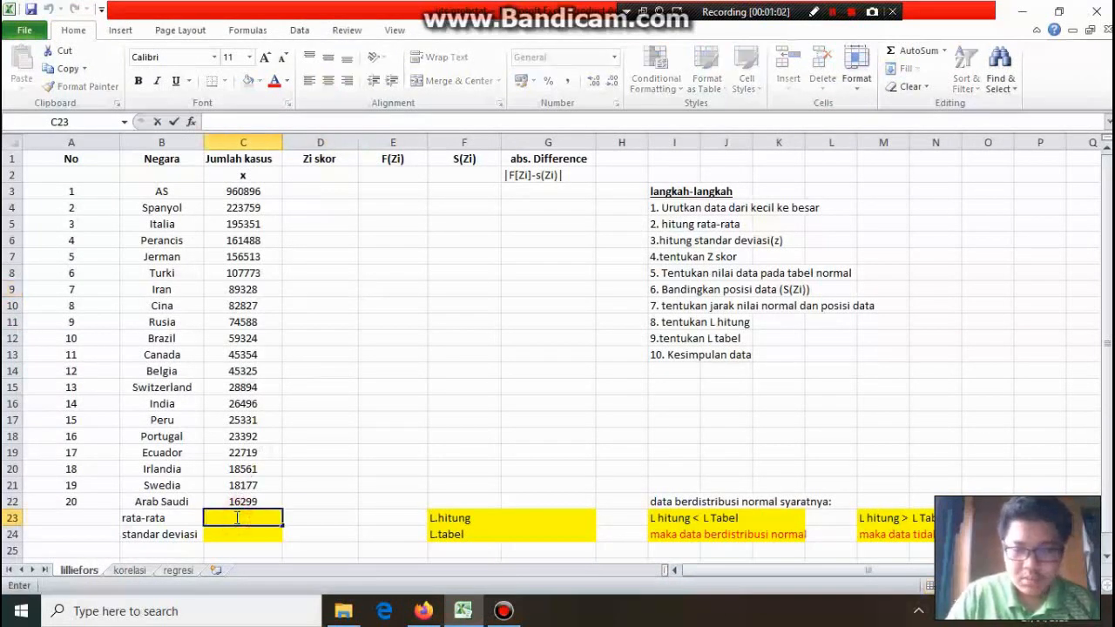
text(av)
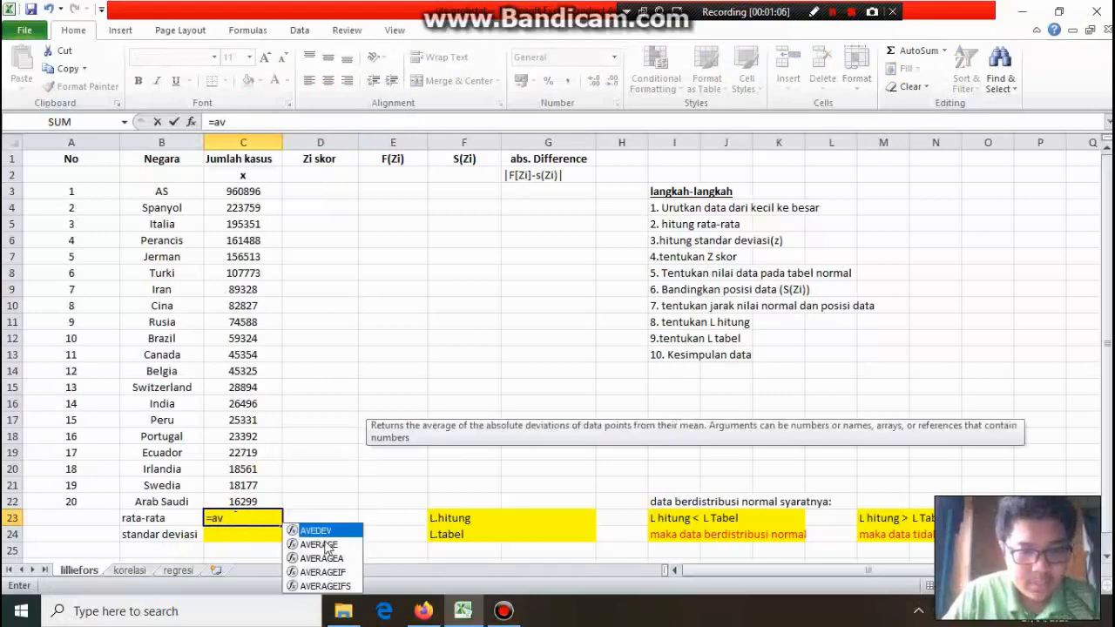
double_click(314, 545)
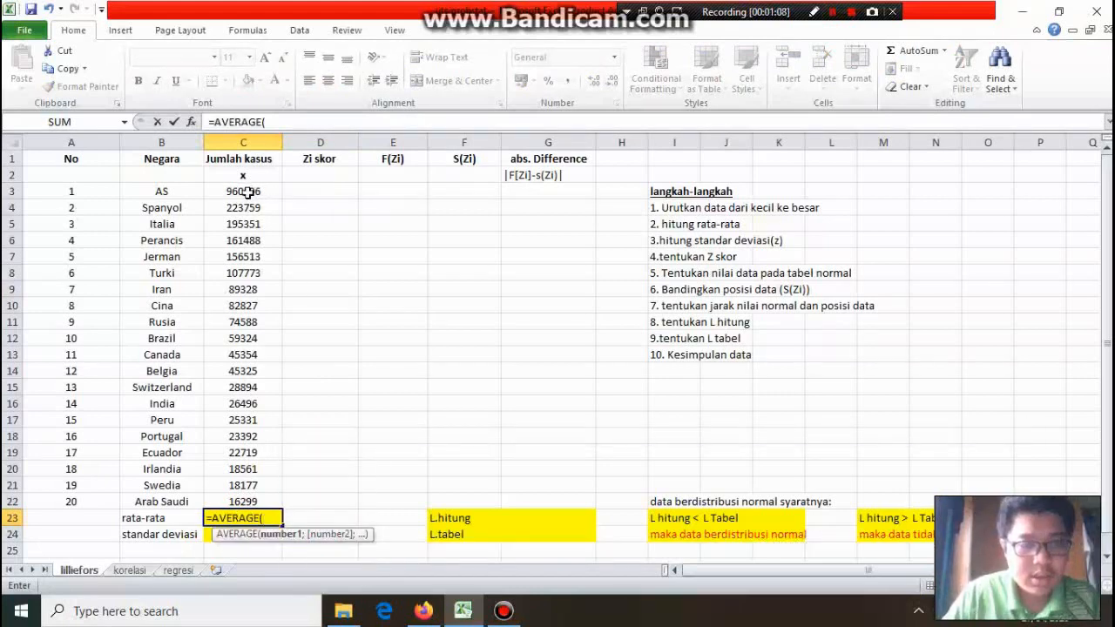
drag(249, 194, 254, 499)
key(Return)
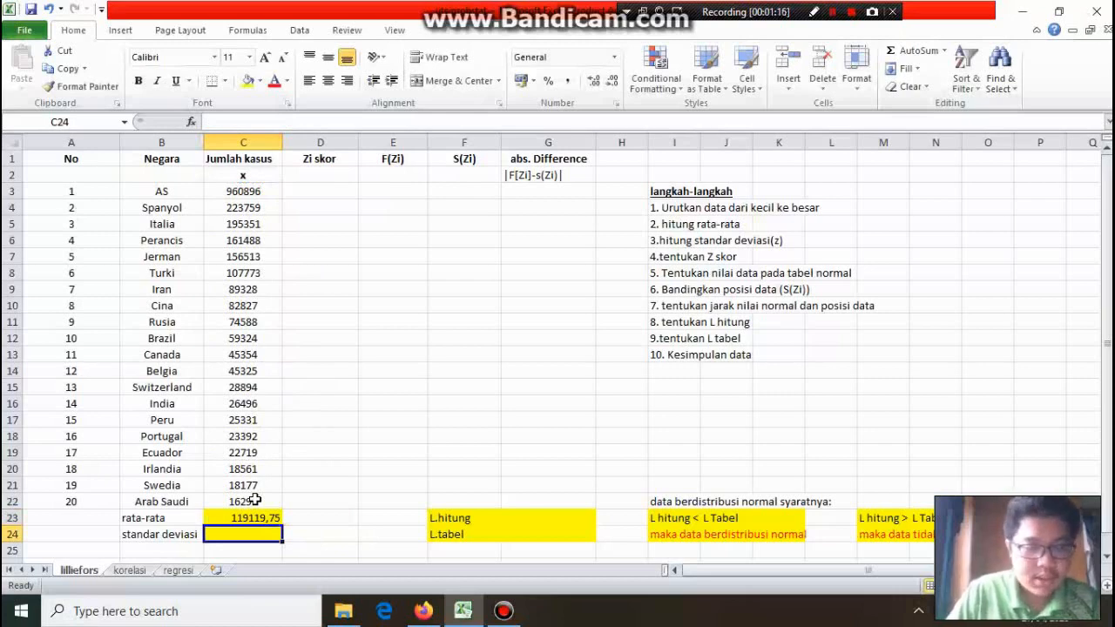
Calculate the standard deviation of the case counts in C24 with STDEV over C3:C22.
text(=)
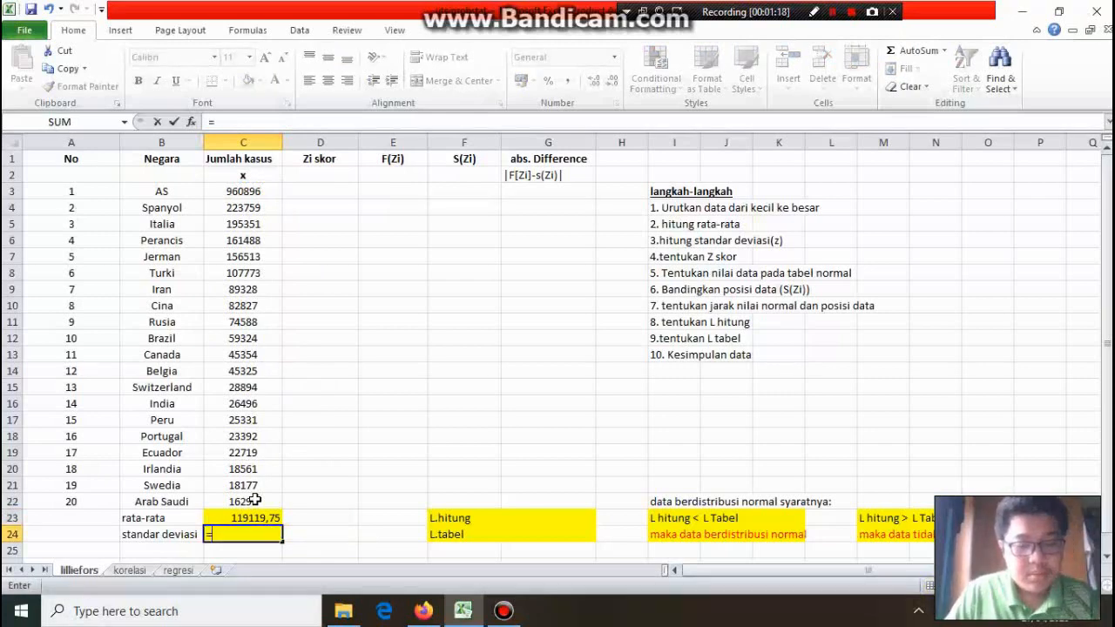
text(st)
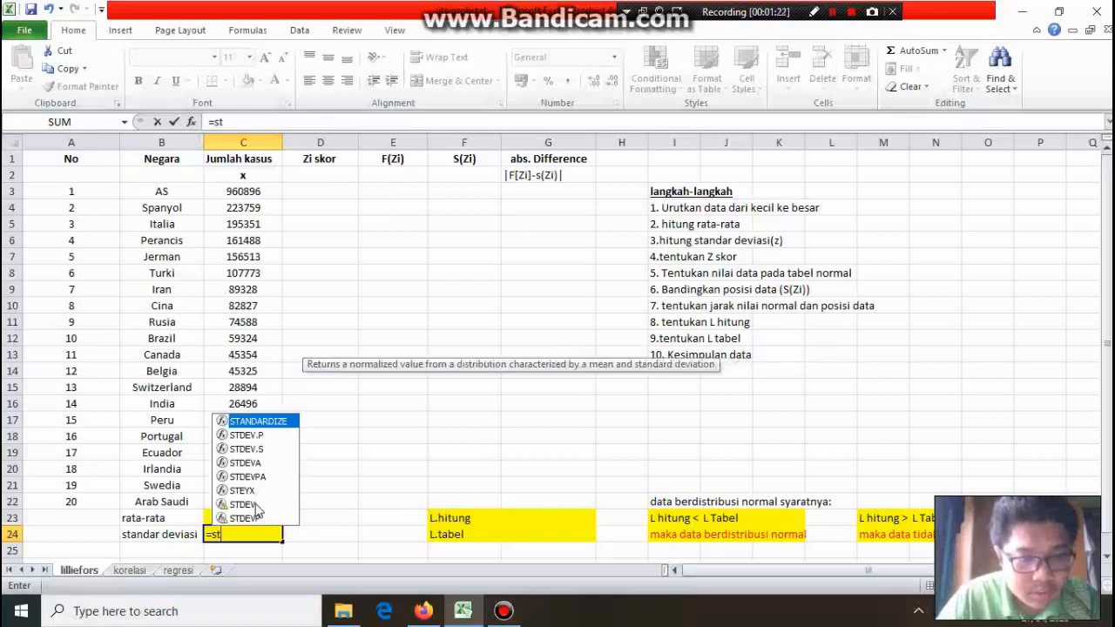
double_click(255, 503)
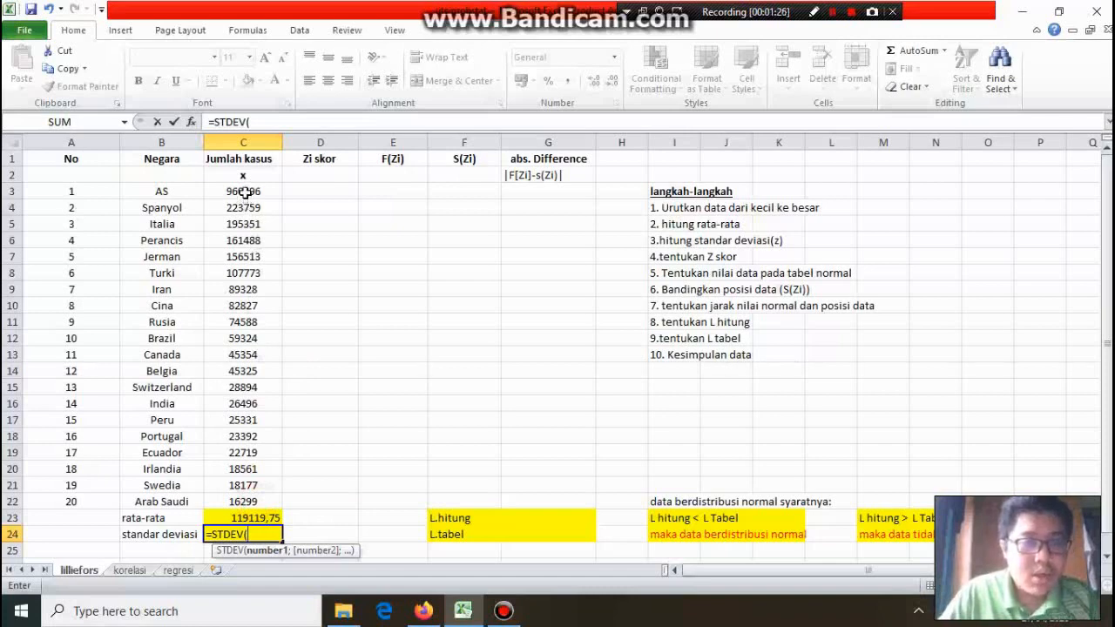
drag(245, 193, 246, 494)
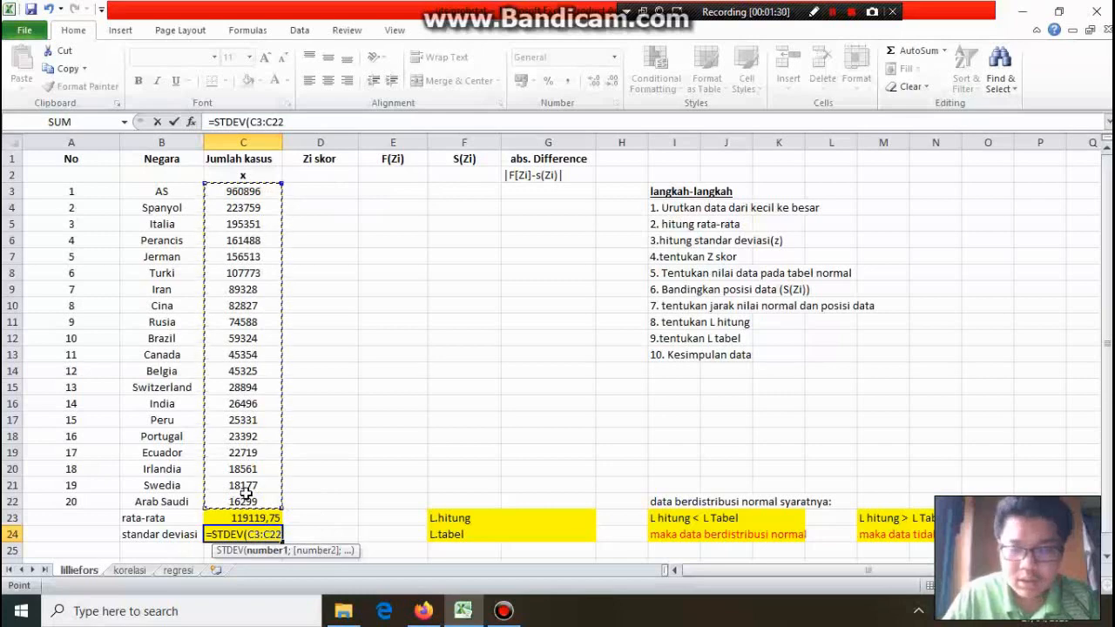
key(Return)
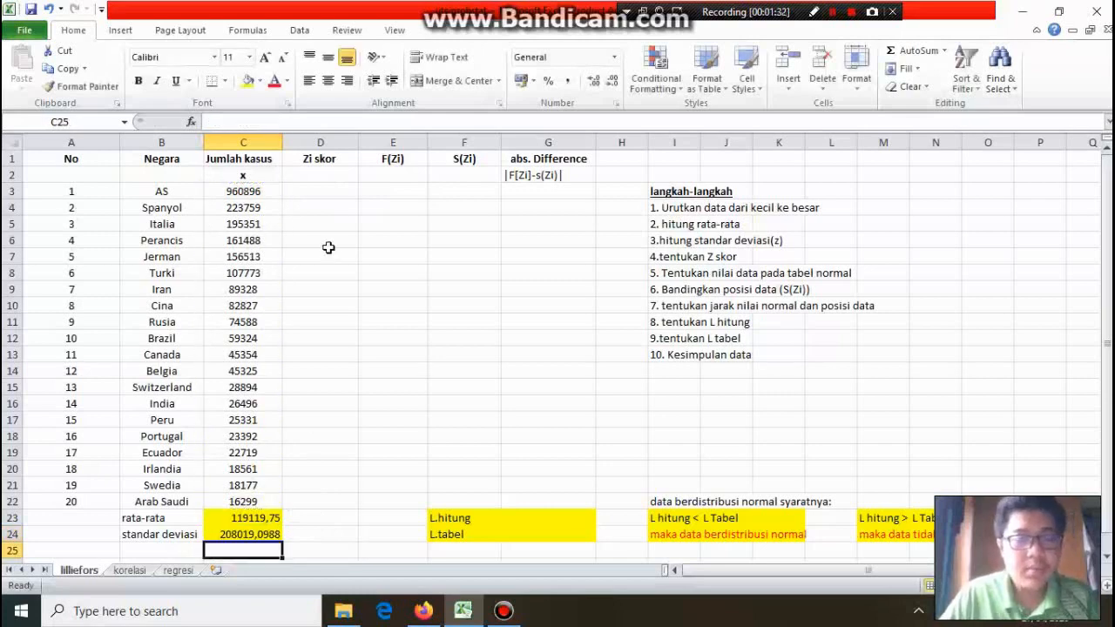
Begin the Zi skor formula in D3 by subtracting the fixed mean from the first case count: =(C3-$C$23).
click(320, 197)
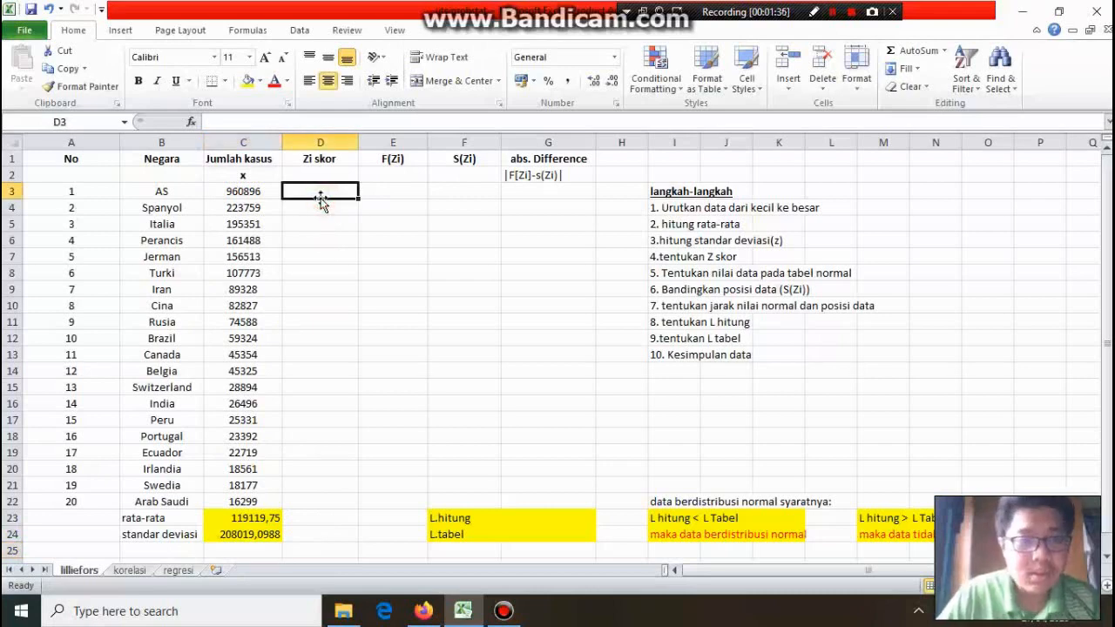
text(=()
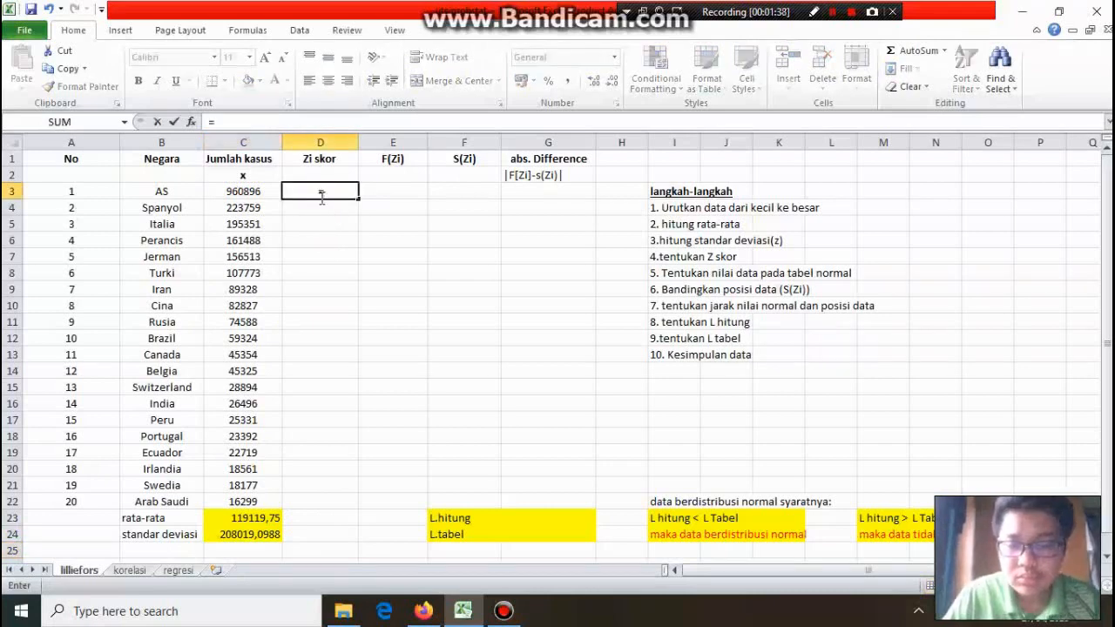
click(239, 193)
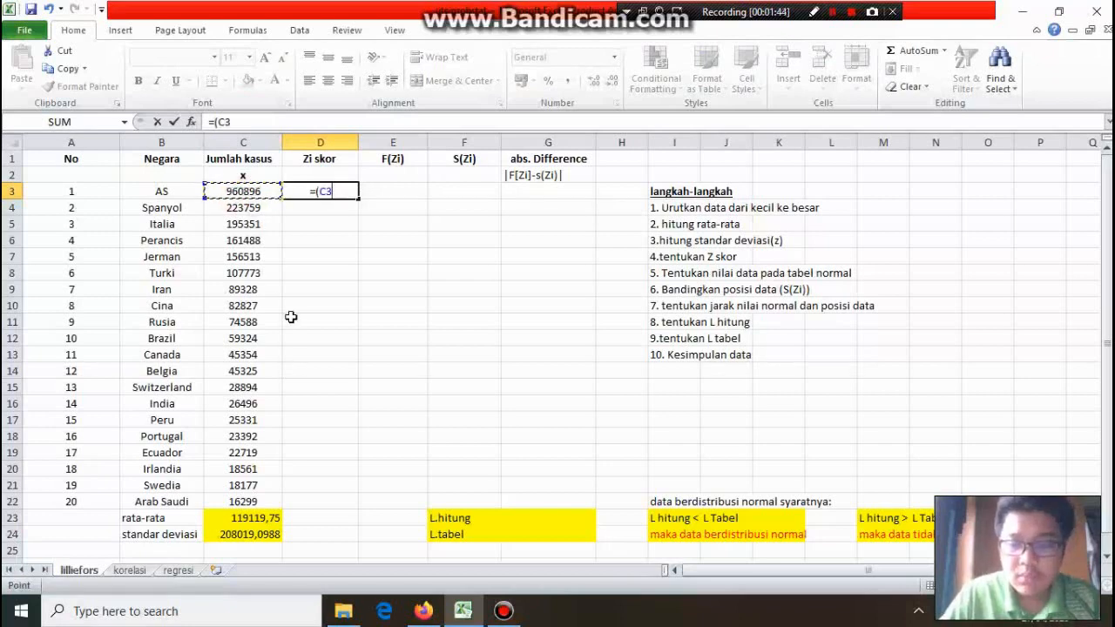
text(-)
key(BackSpace)
text(-)
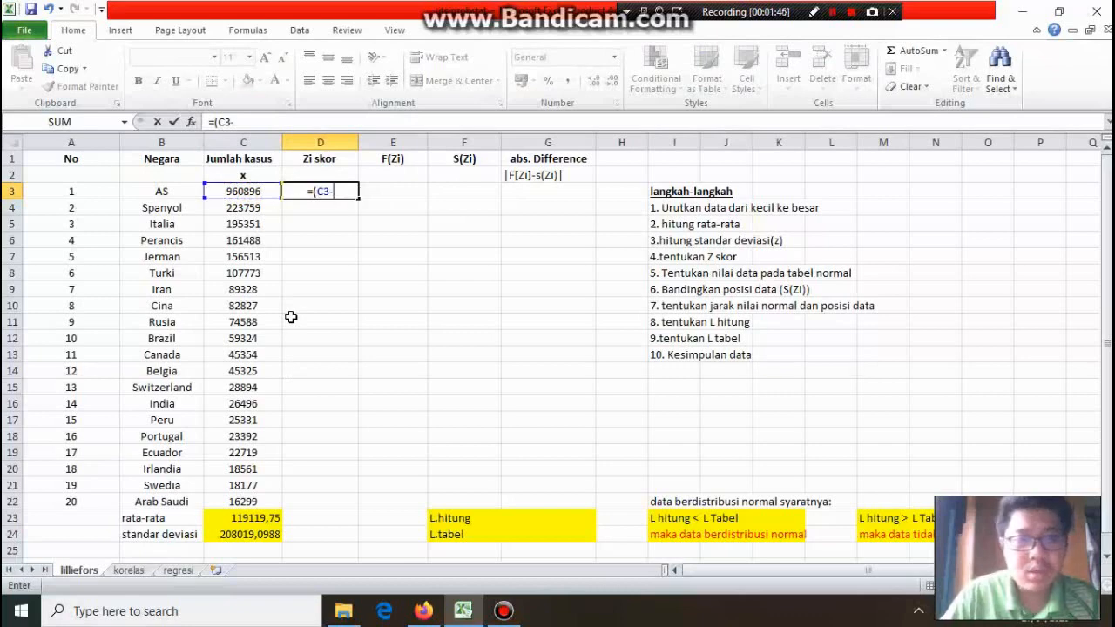
click(233, 518)
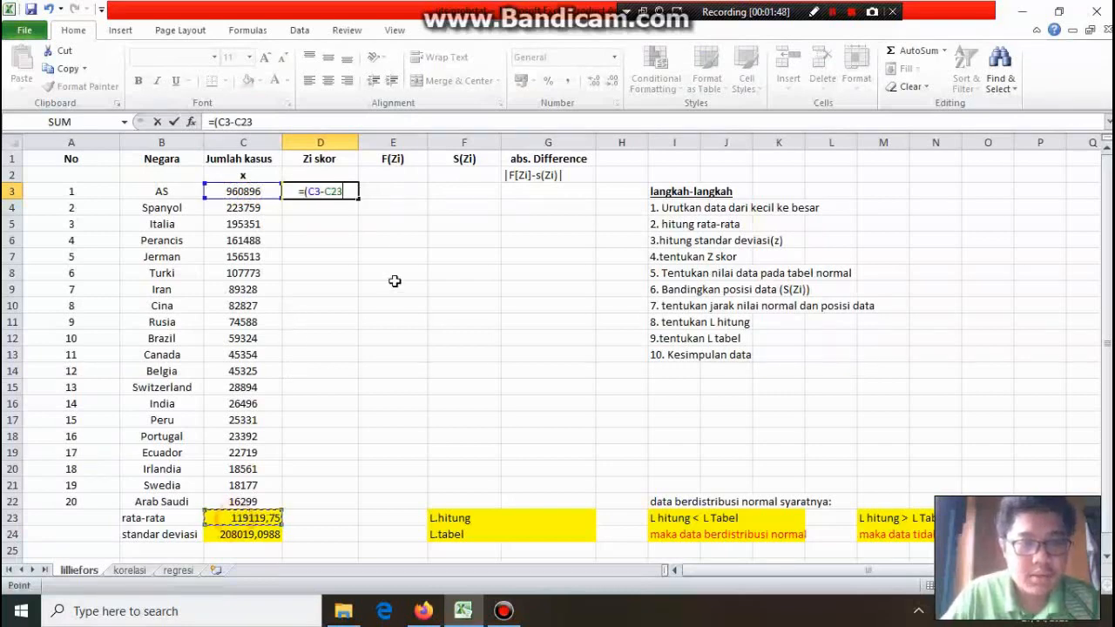
click(328, 192)
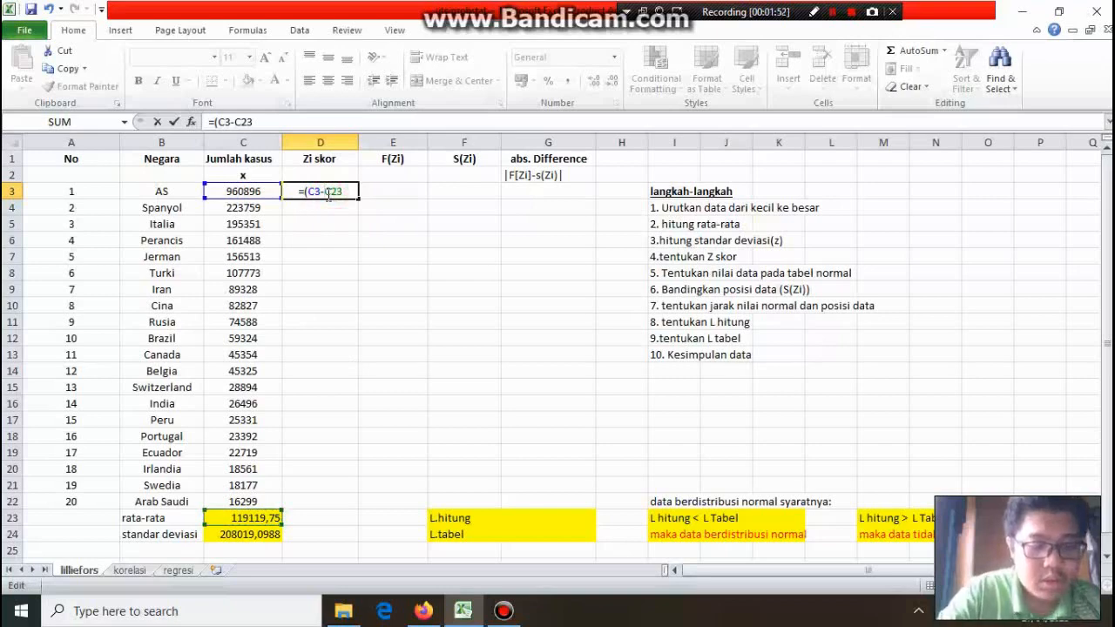
text($)
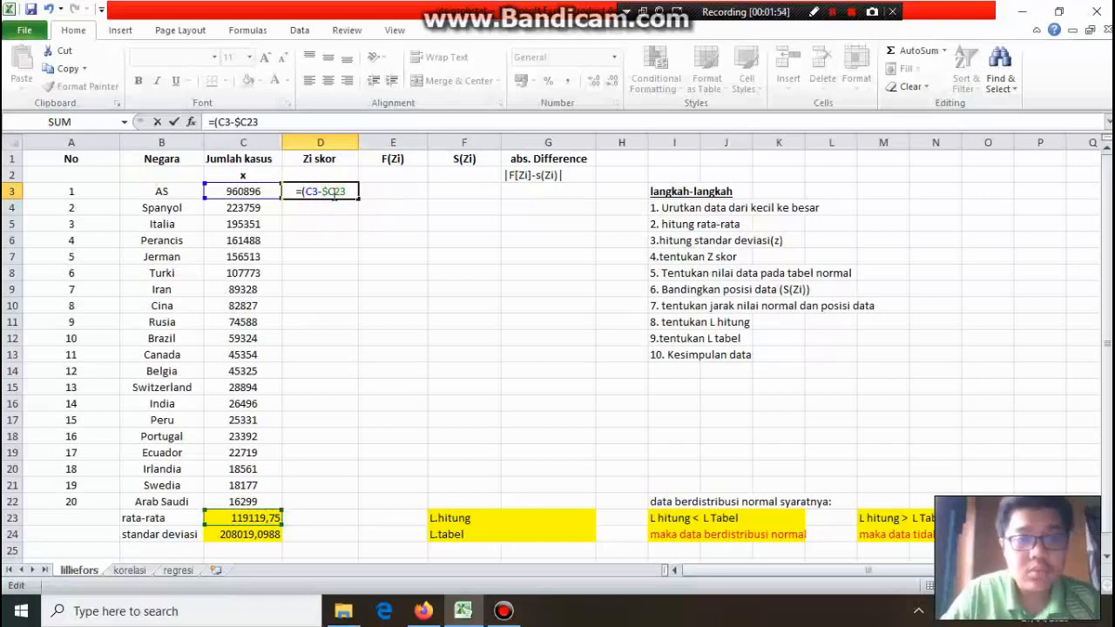
click(336, 192)
text($23)
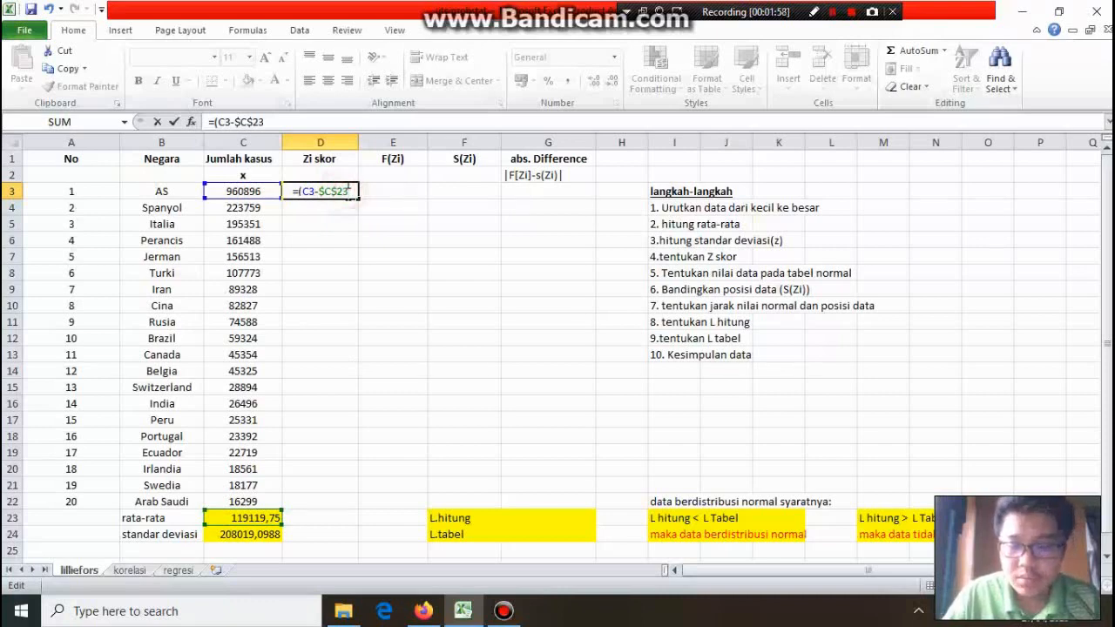
text())
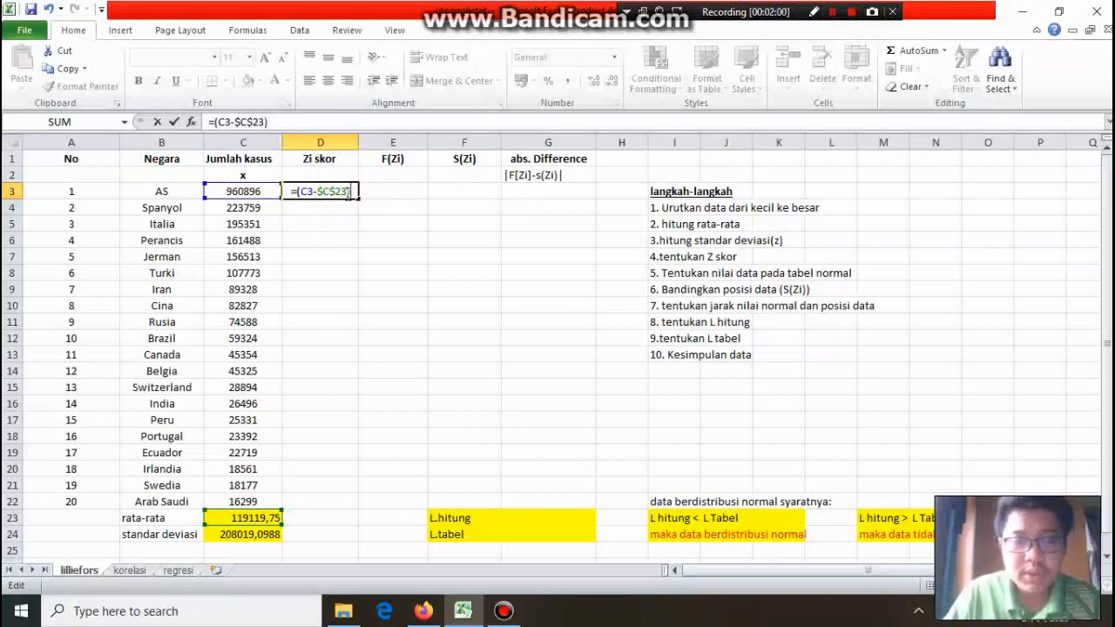
Complete the D3 formula by dividing by the fixed standard deviation $C$24, and fill it down to D22.
text(/)
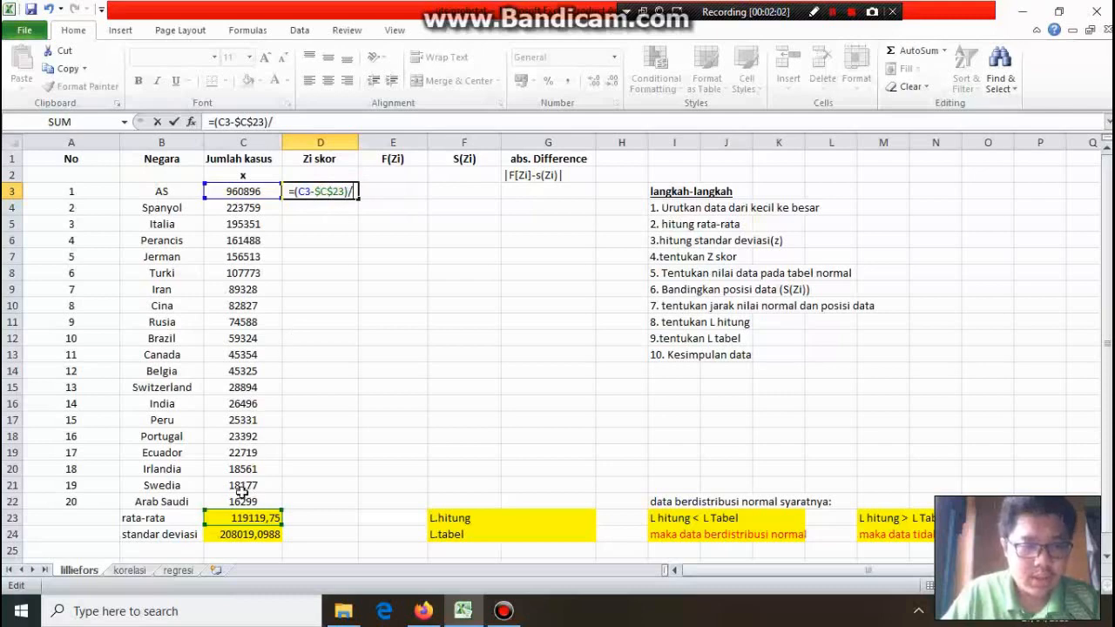
click(242, 534)
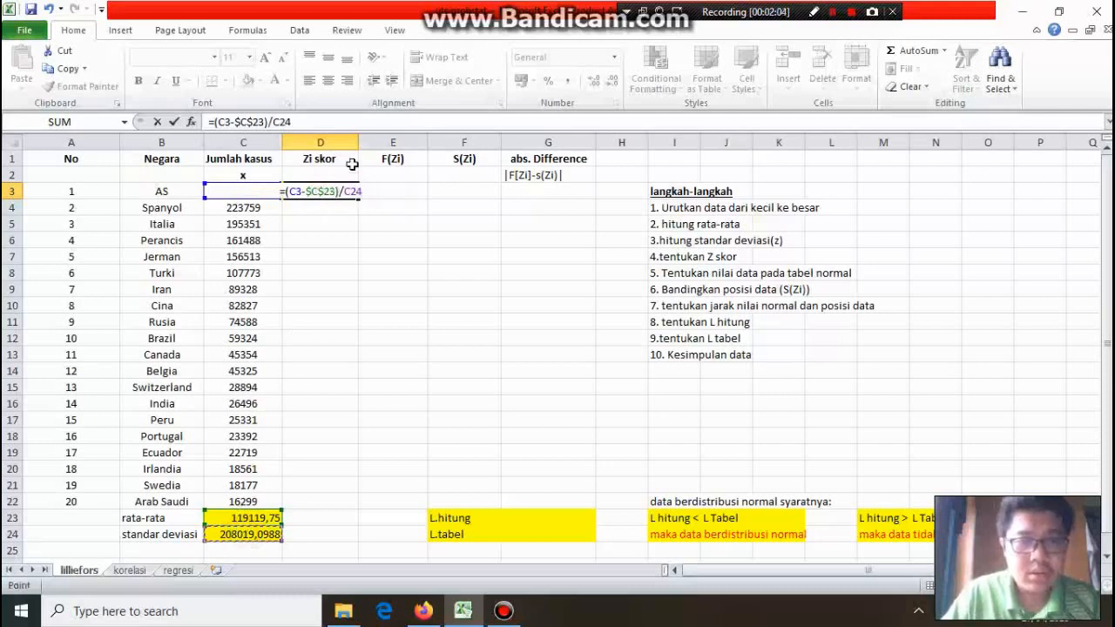
click(345, 191)
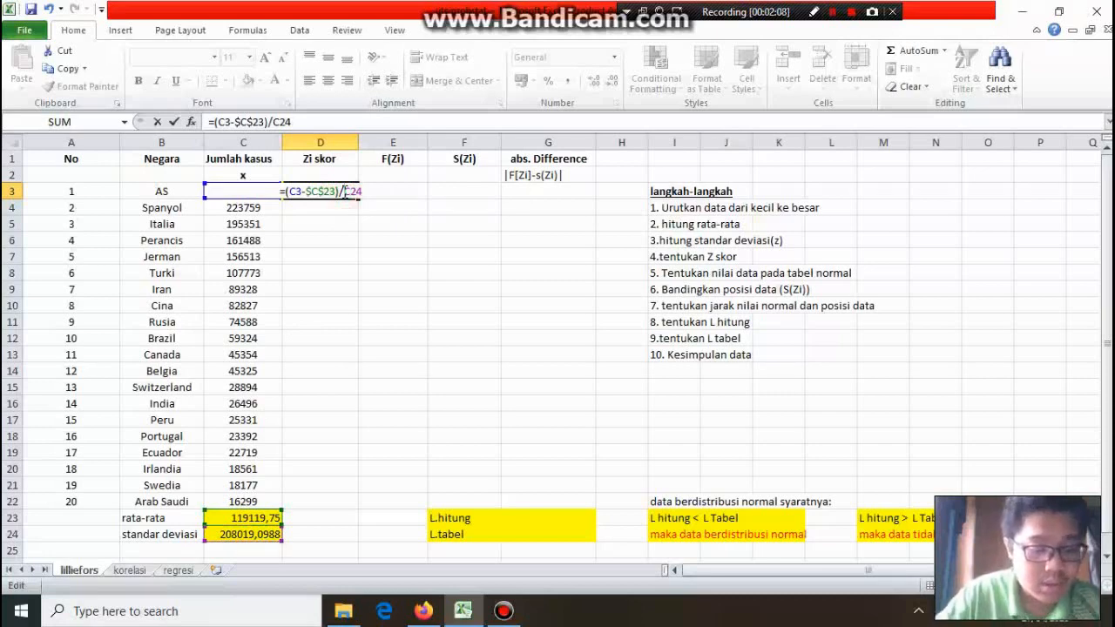
text($C)
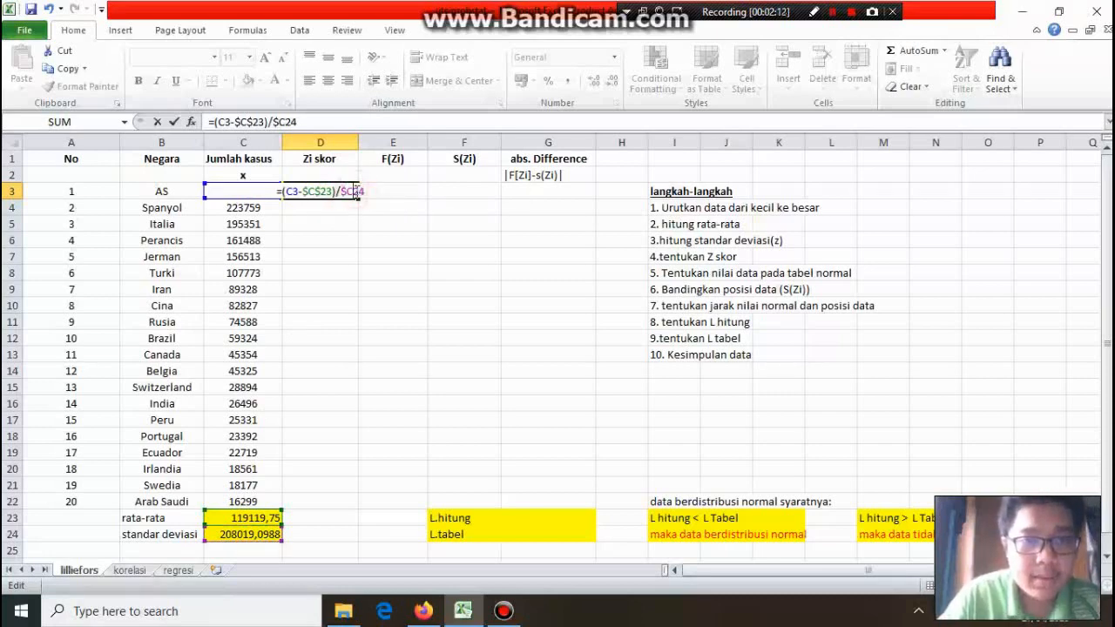
text($)
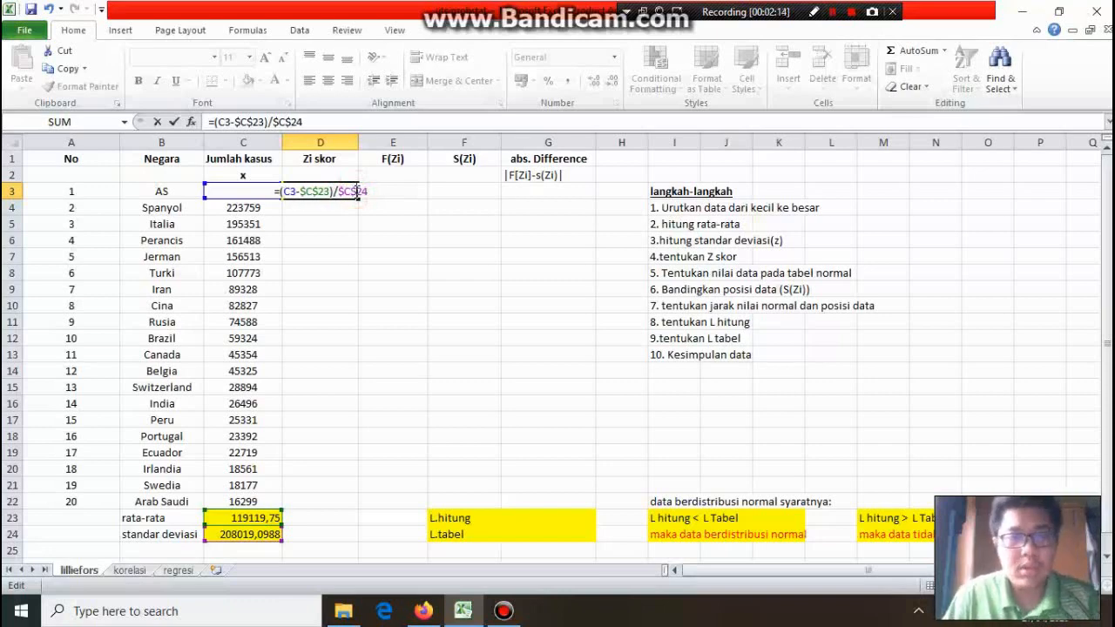
key(Return)
click(338, 190)
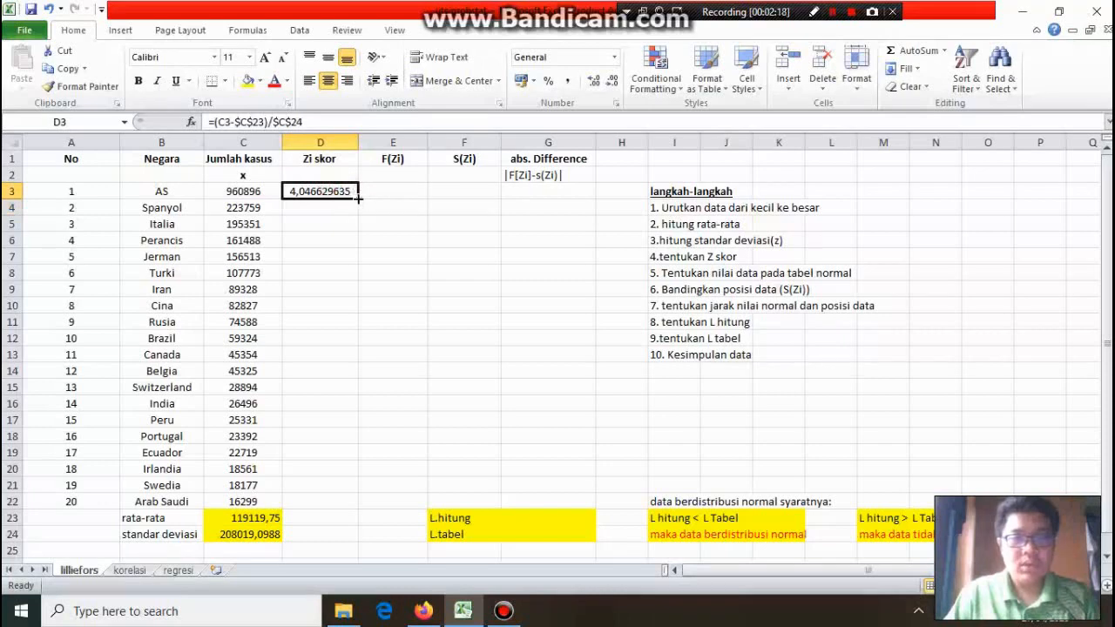
drag(357, 199, 349, 510)
click(389, 192)
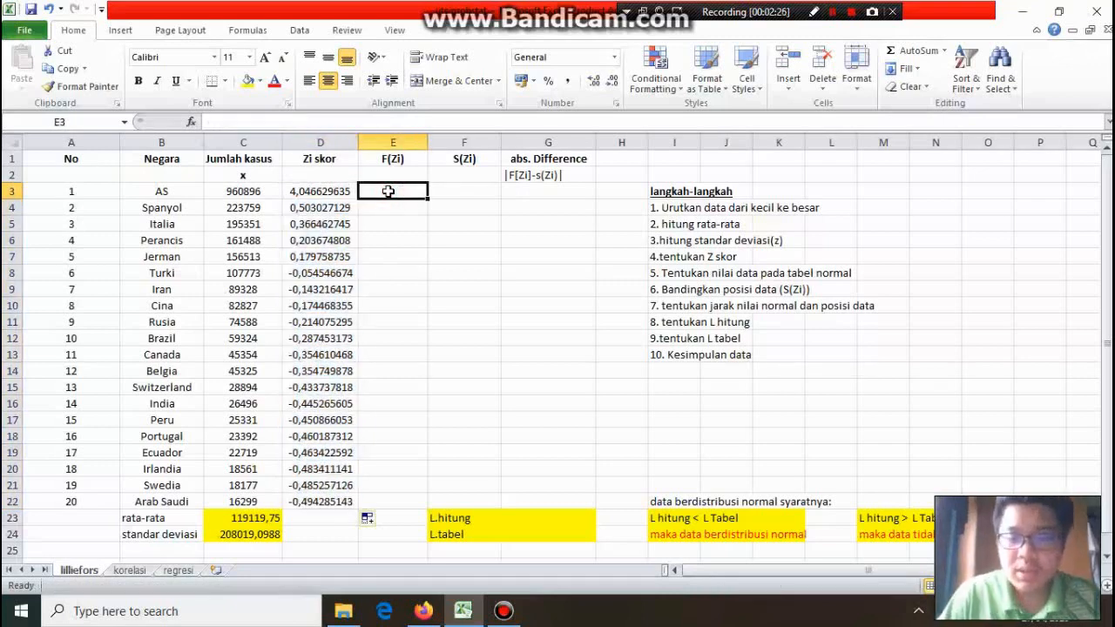
text(=)
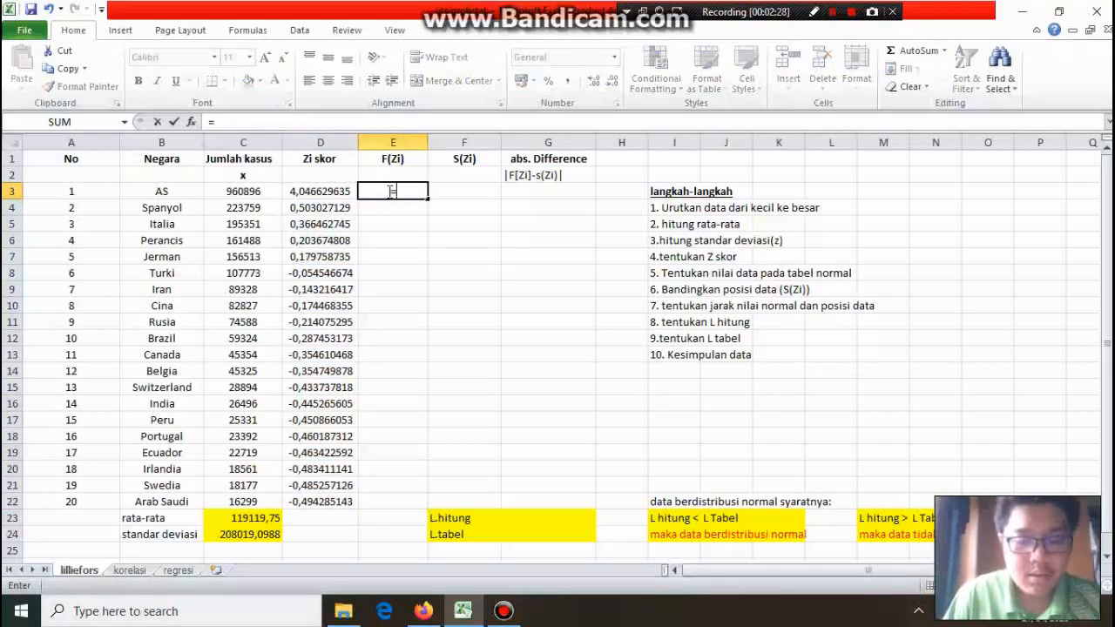
text(d)
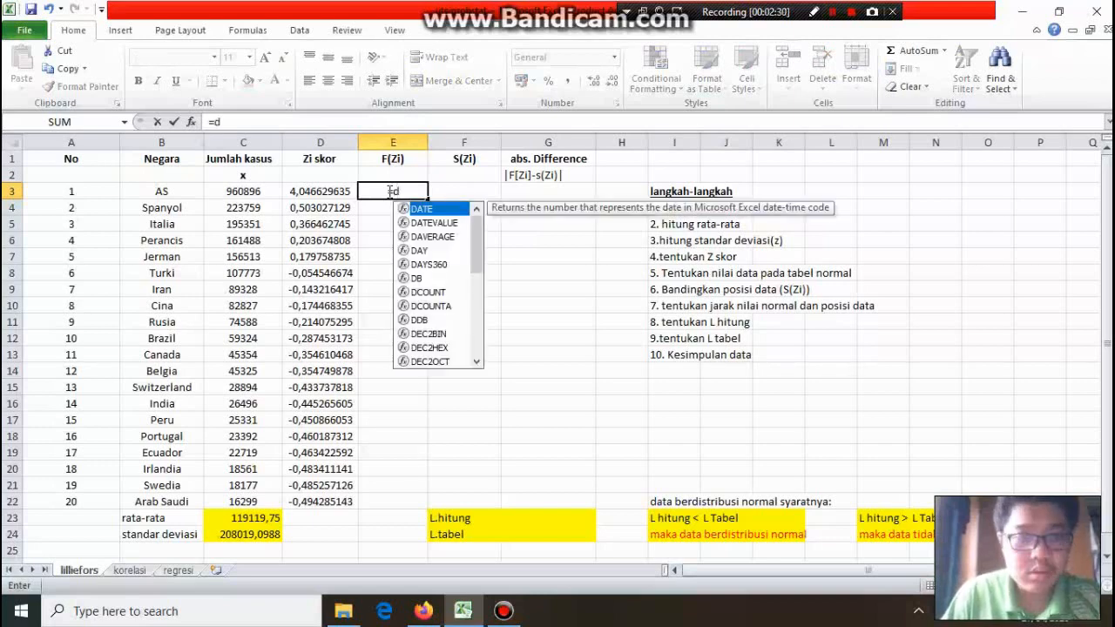
key(BackSpace)
text(nor)
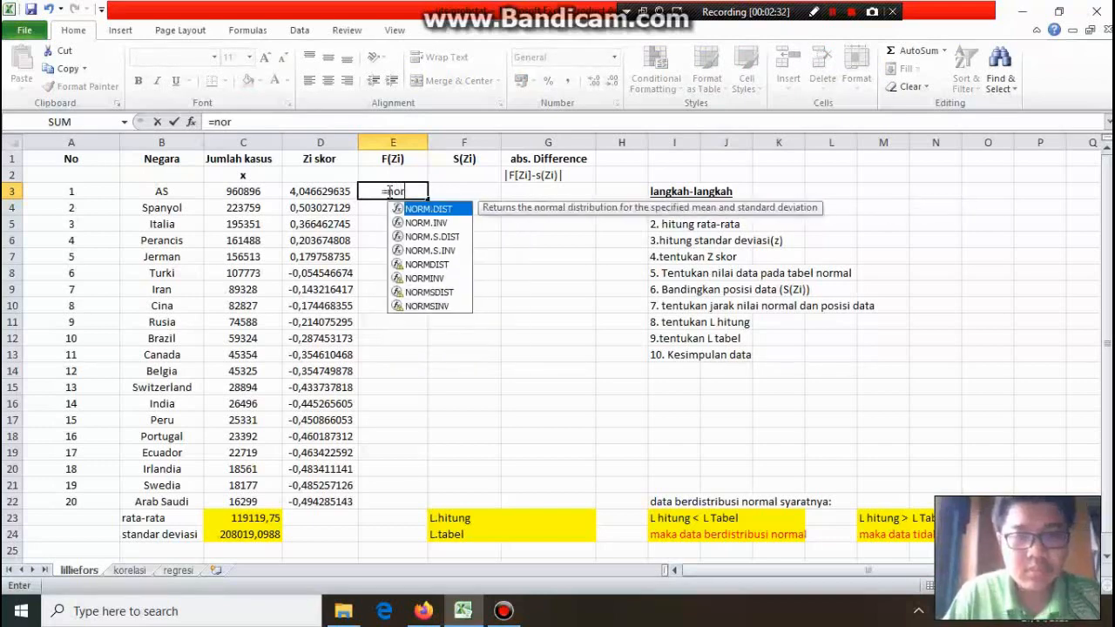
double_click(425, 293)
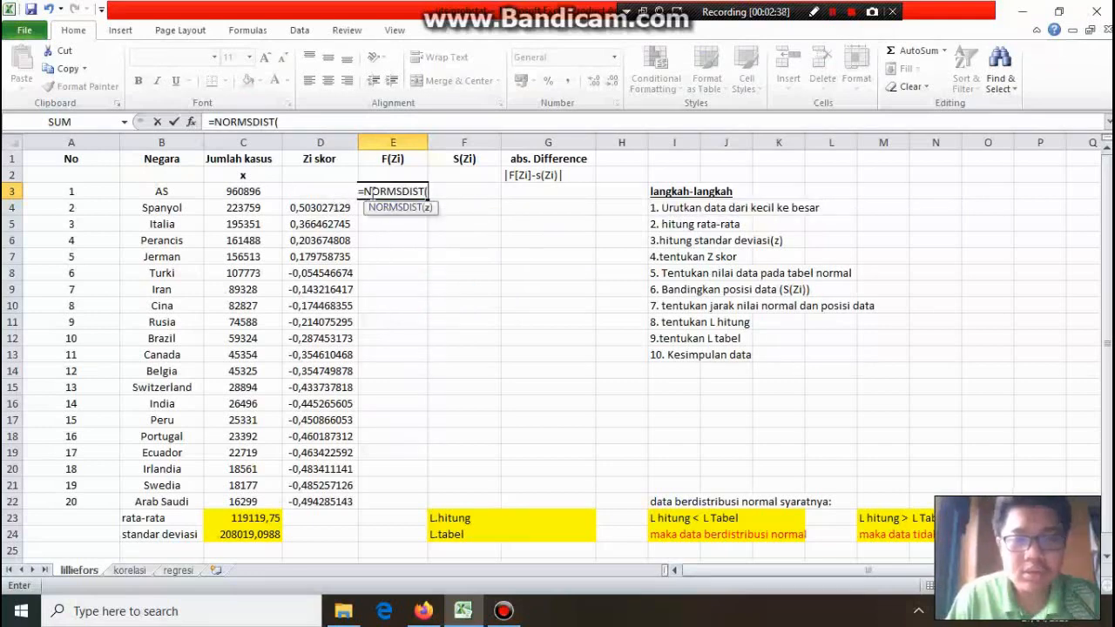
key(BackSpace)
key(BackSpace)
key(BackSpace)
key(BackSpace)
key(BackSpace)
key(BackSpace)
key(BackSpace)
key(BackSpace)
key(BackSpace)
key(BackSpace)
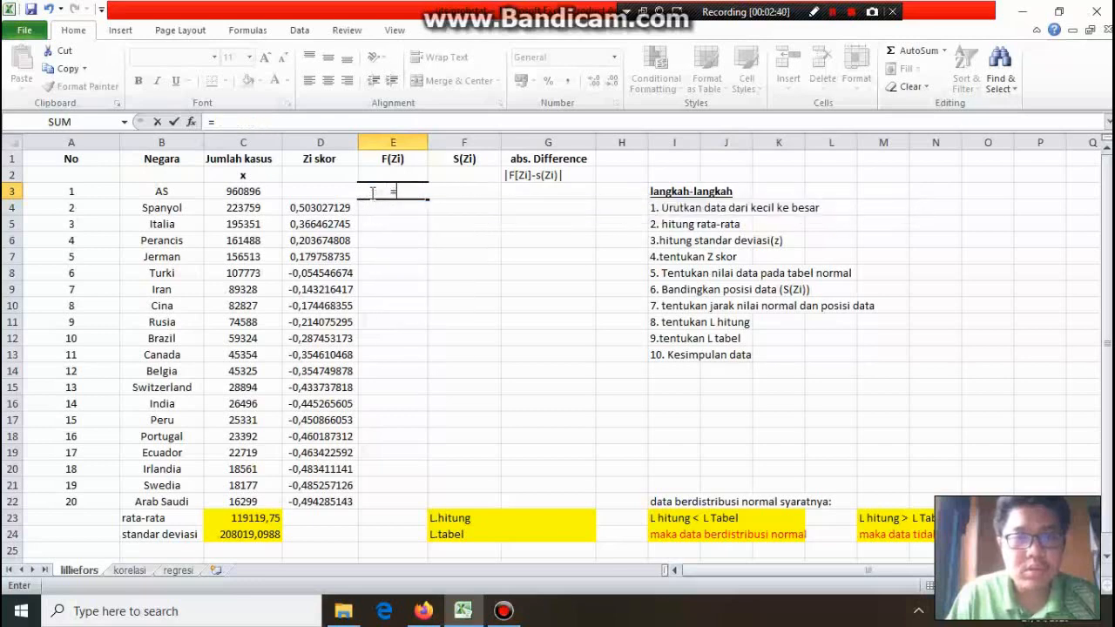
key(BackSpace)
key(Return)
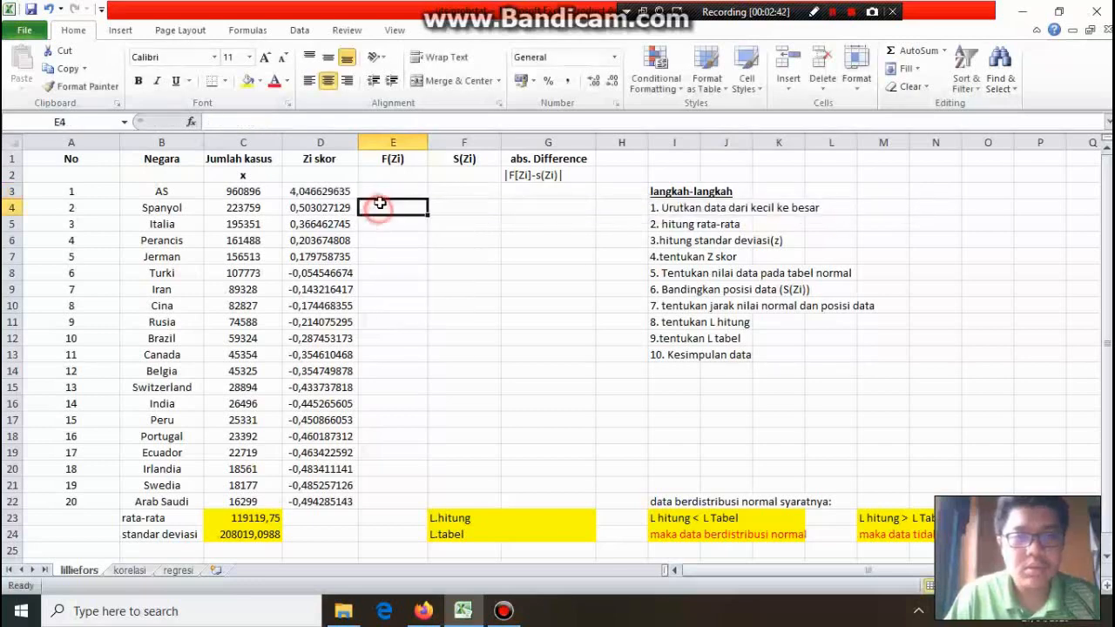
Calculate F(Zi) in E3 with =NORMSDIST(D3) and fill the formula down to E22.
click(383, 190)
text(=)
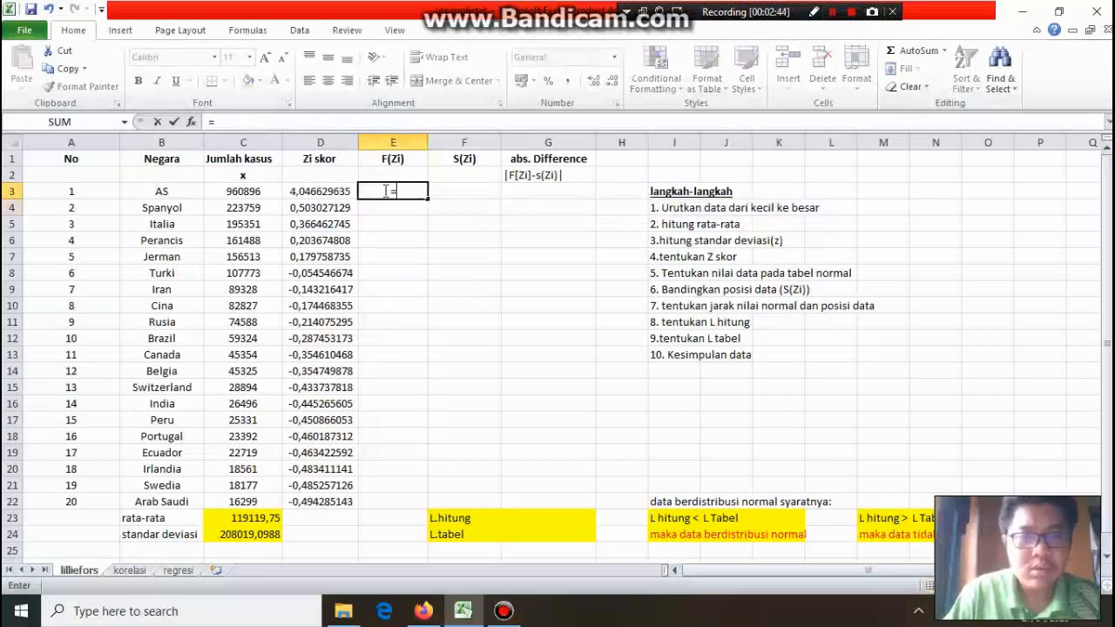
text(nor)
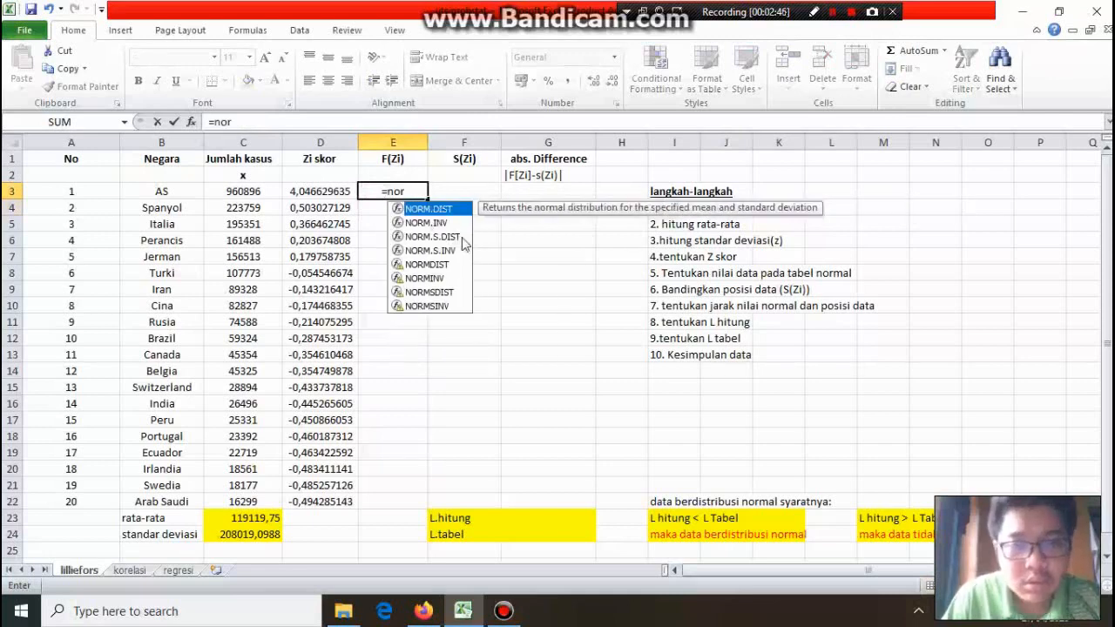
double_click(440, 293)
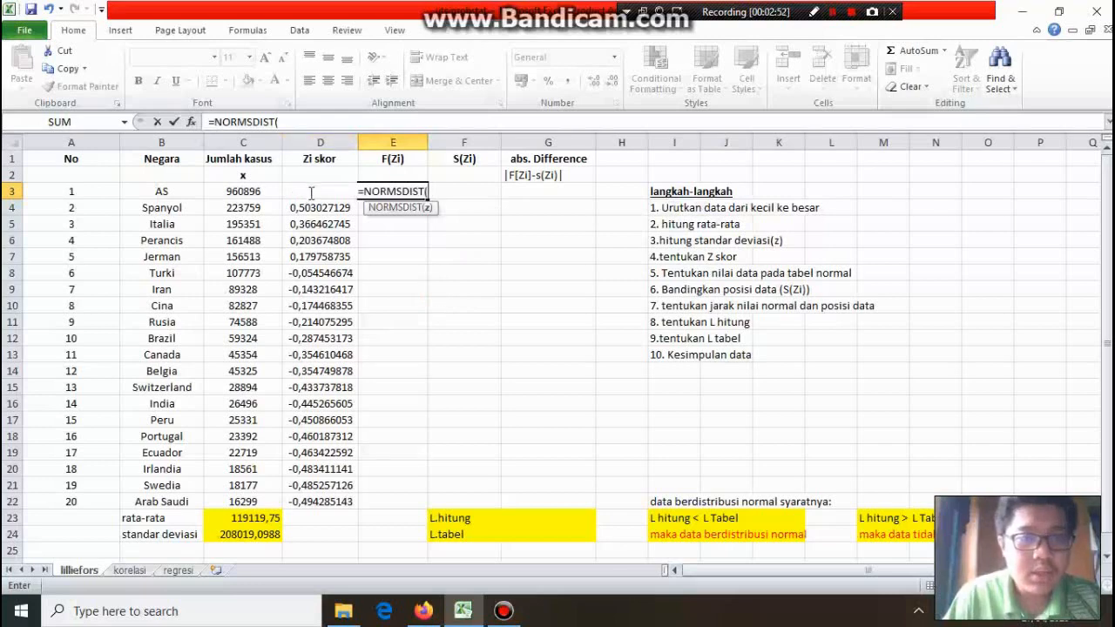
text(D)
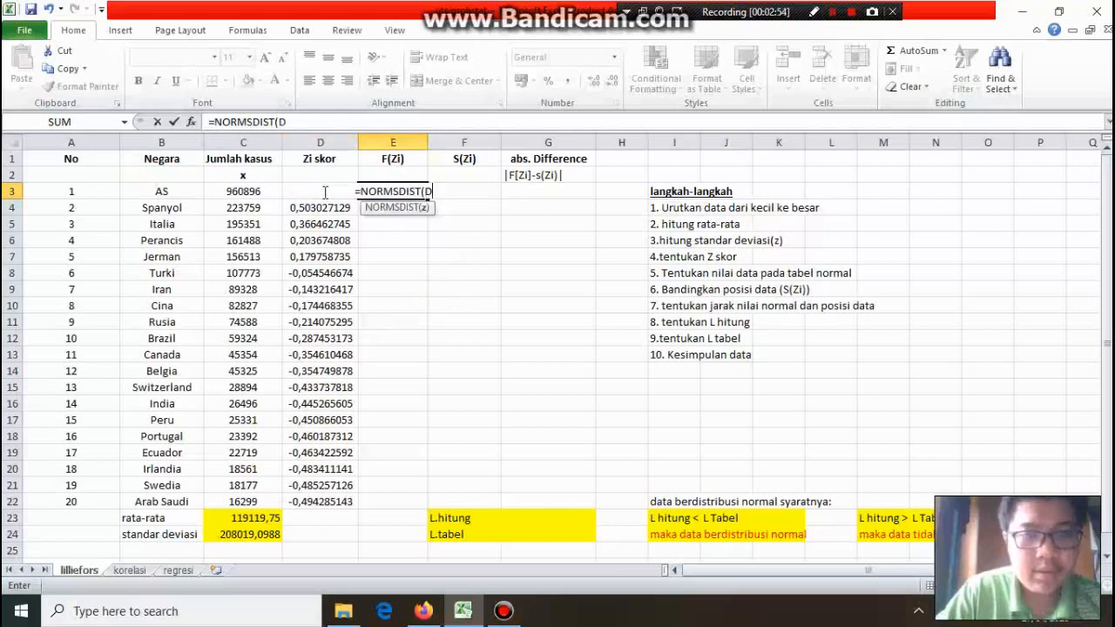
text(3)
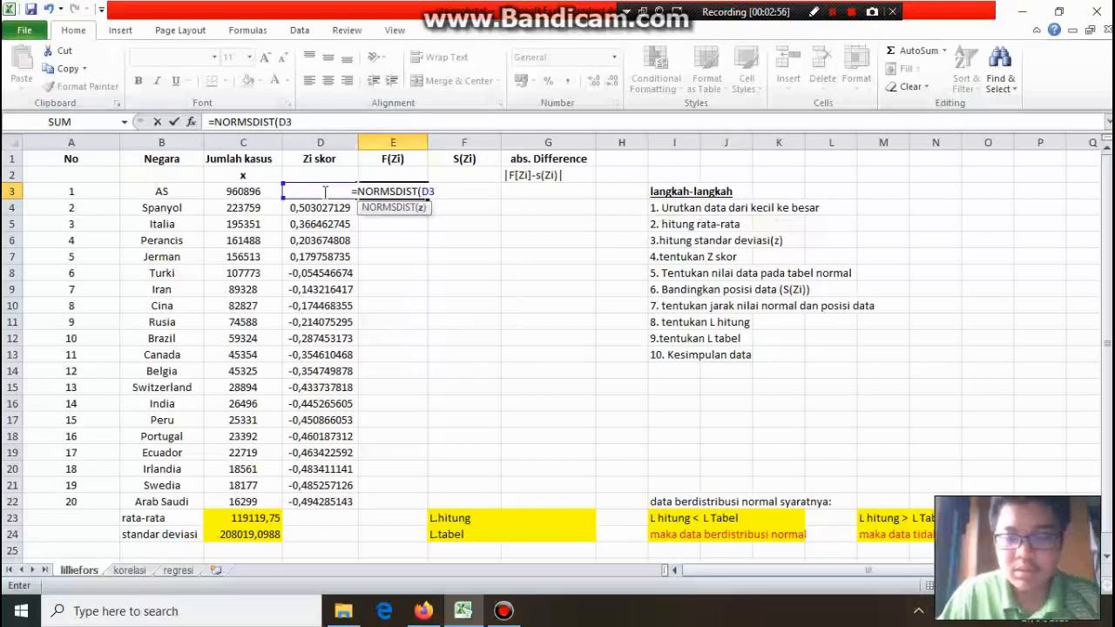
text())
key(Return)
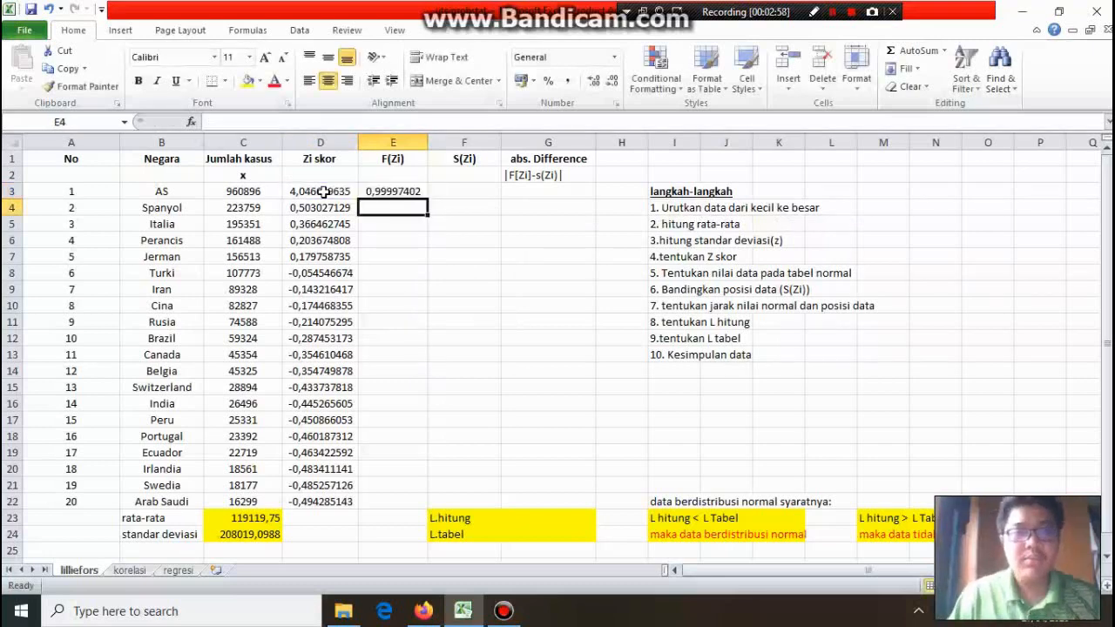
click(376, 192)
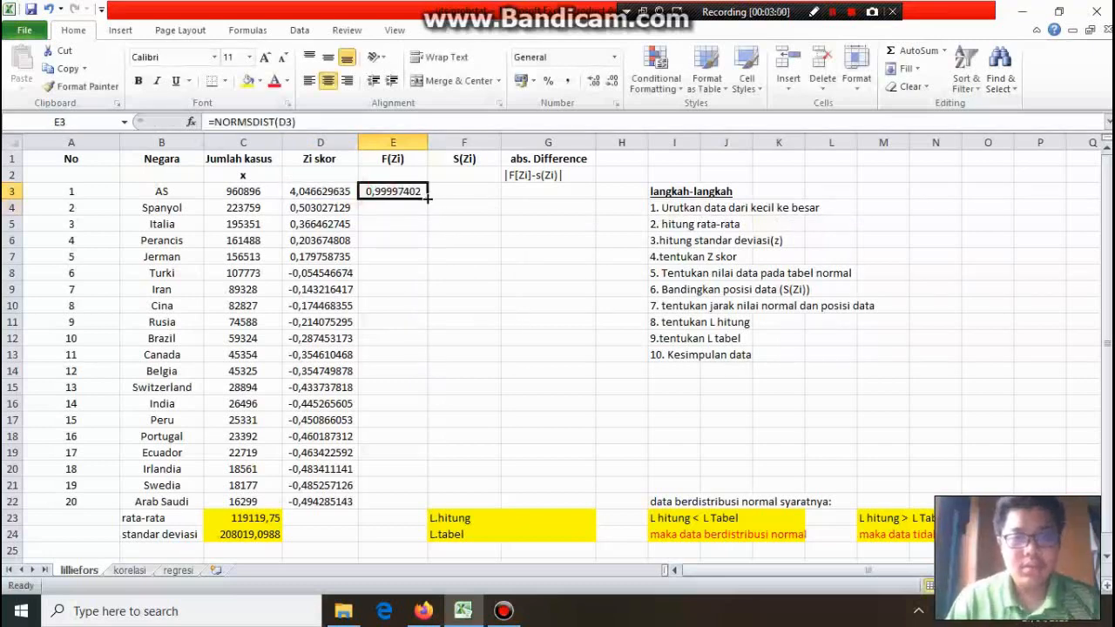
drag(427, 198, 410, 503)
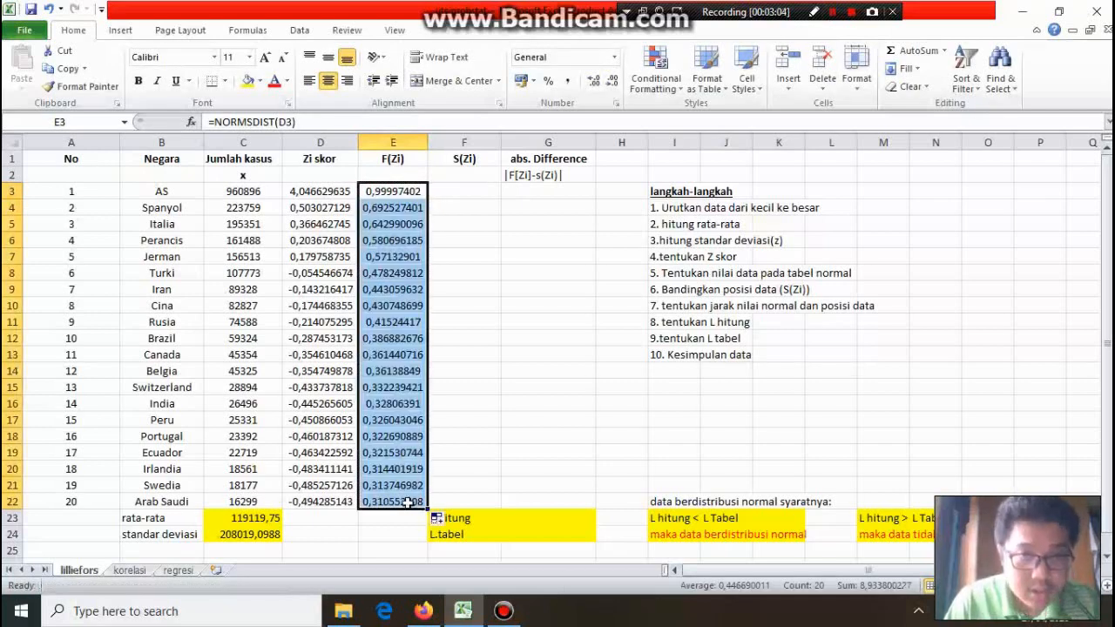
Calculate S(Zi) in F3 by dividing the row number by the sample size, =A3/20, and fill it down to F22.
click(467, 196)
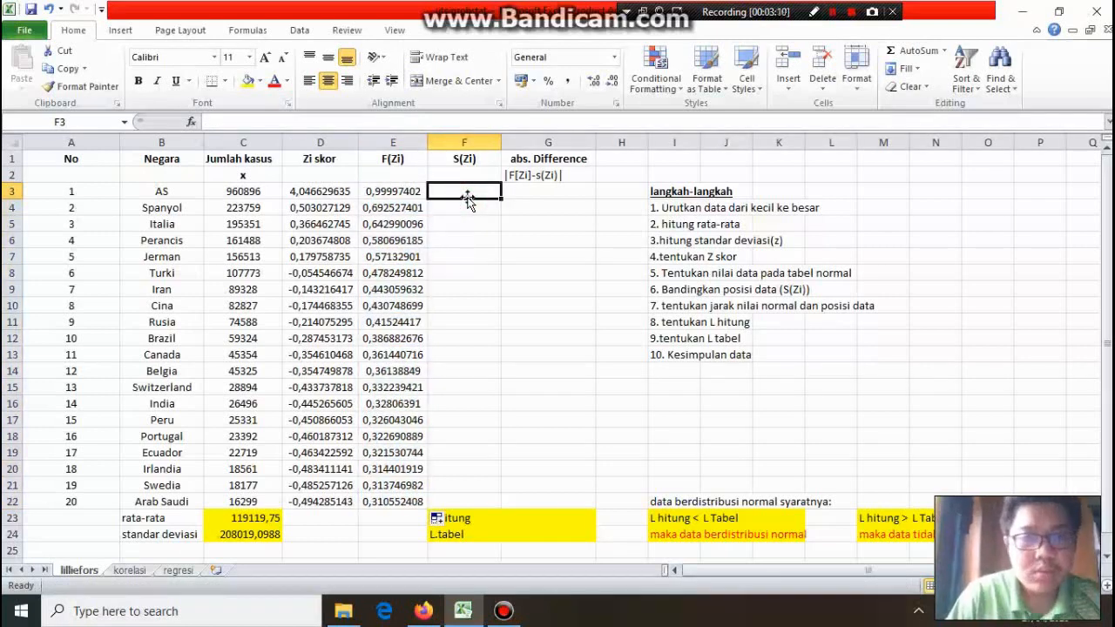
text(=)
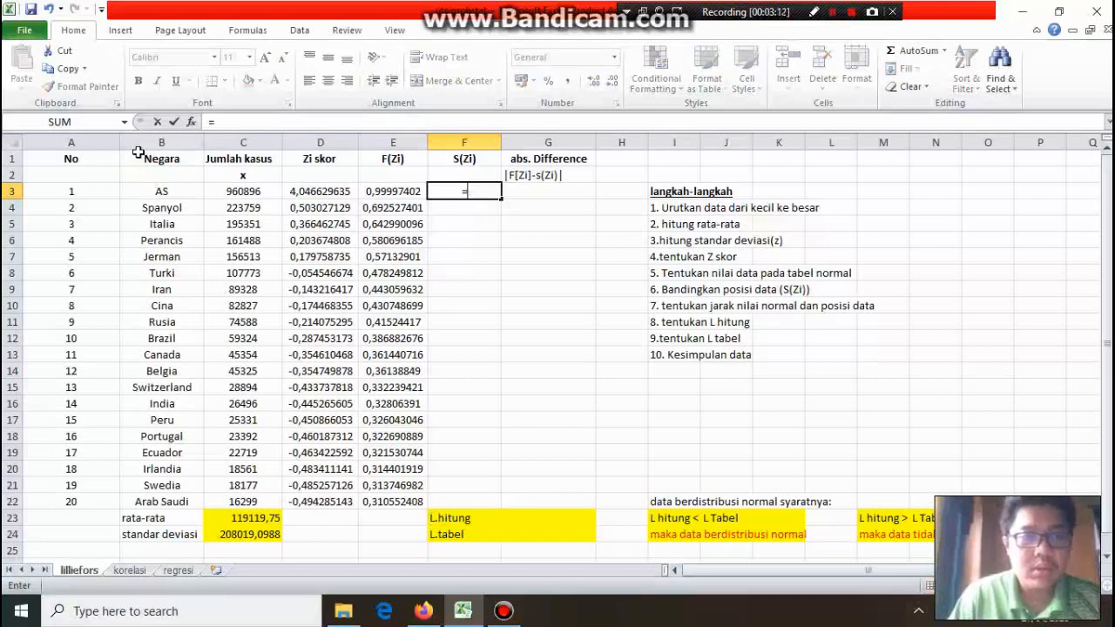
click(85, 194)
text(/)
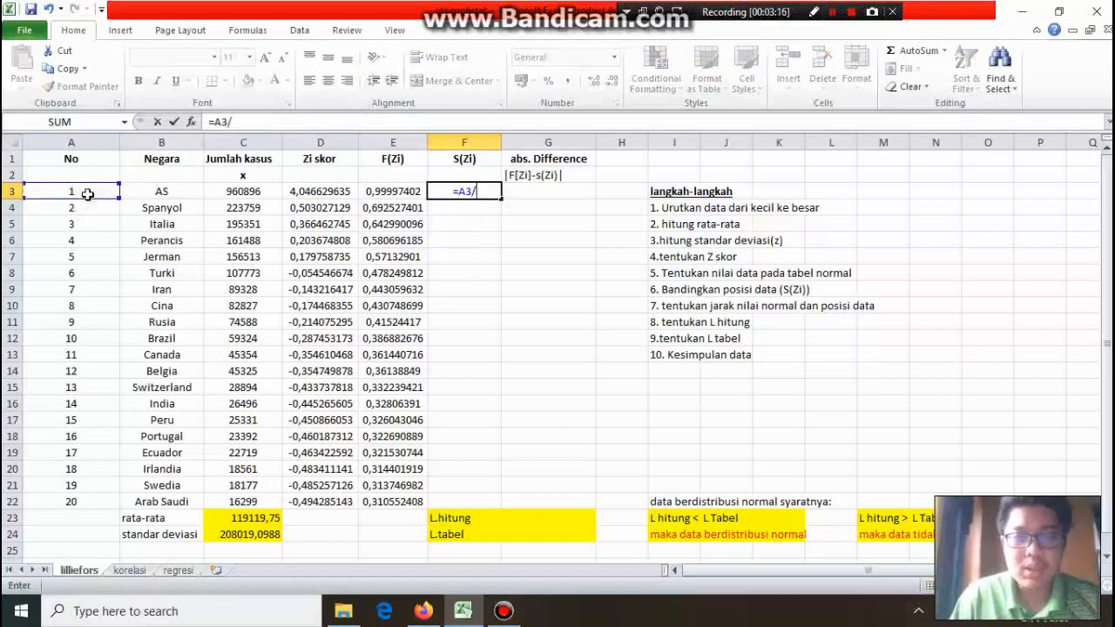
text(20)
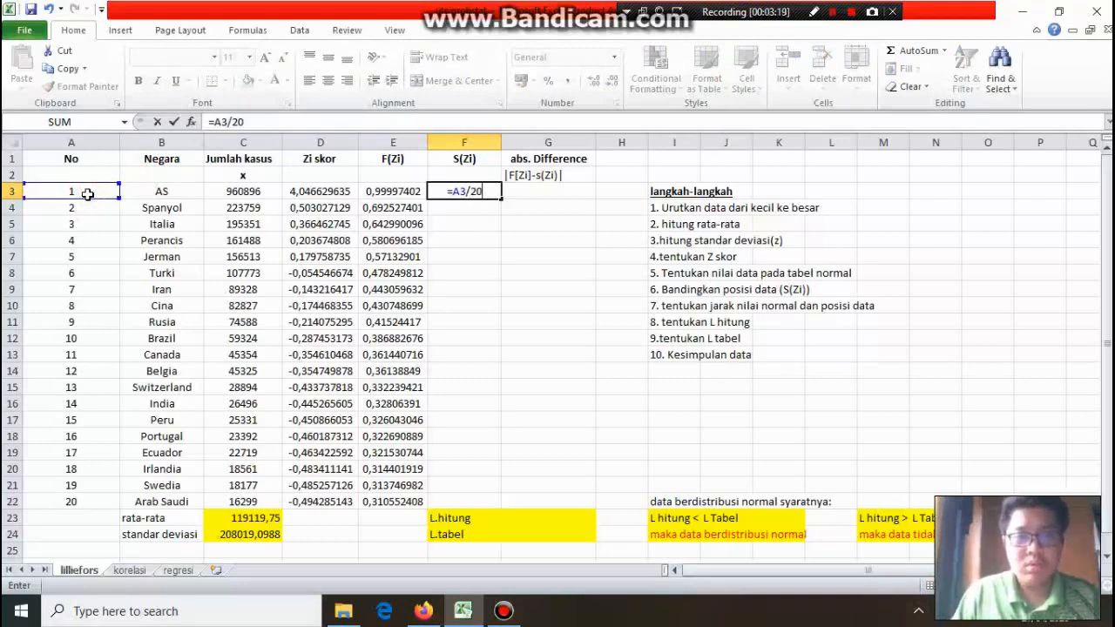
key(Return)
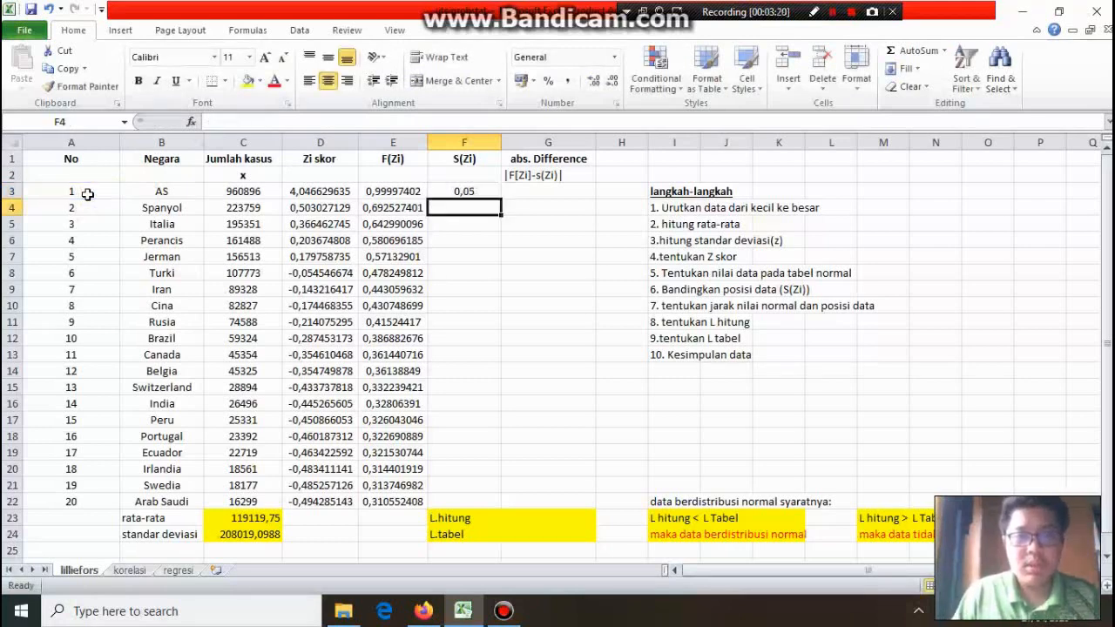
click(484, 190)
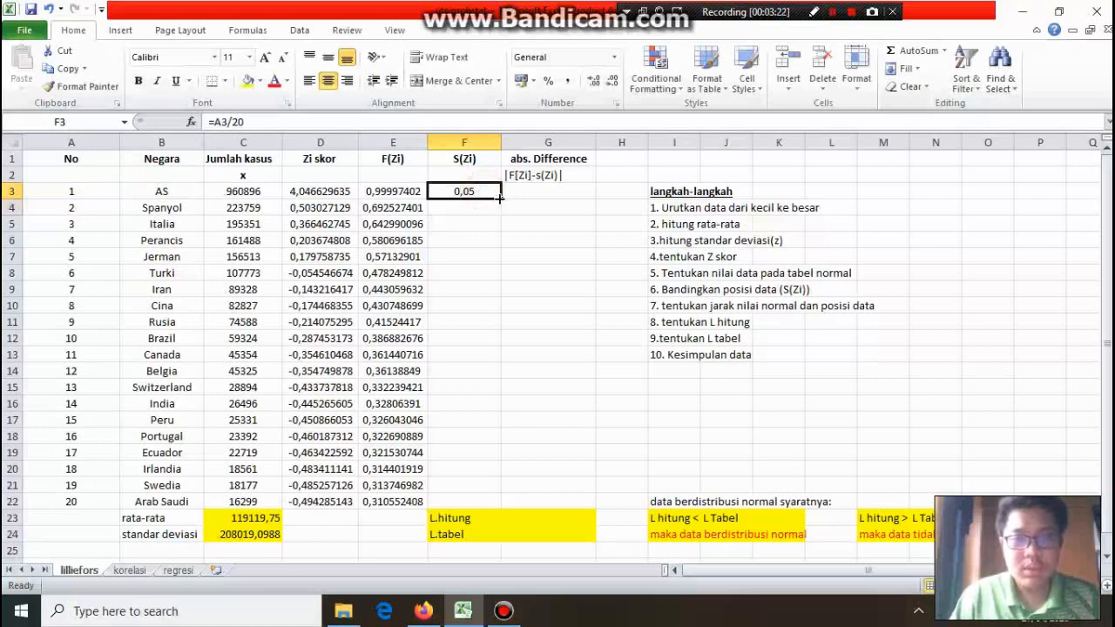
drag(499, 198, 464, 509)
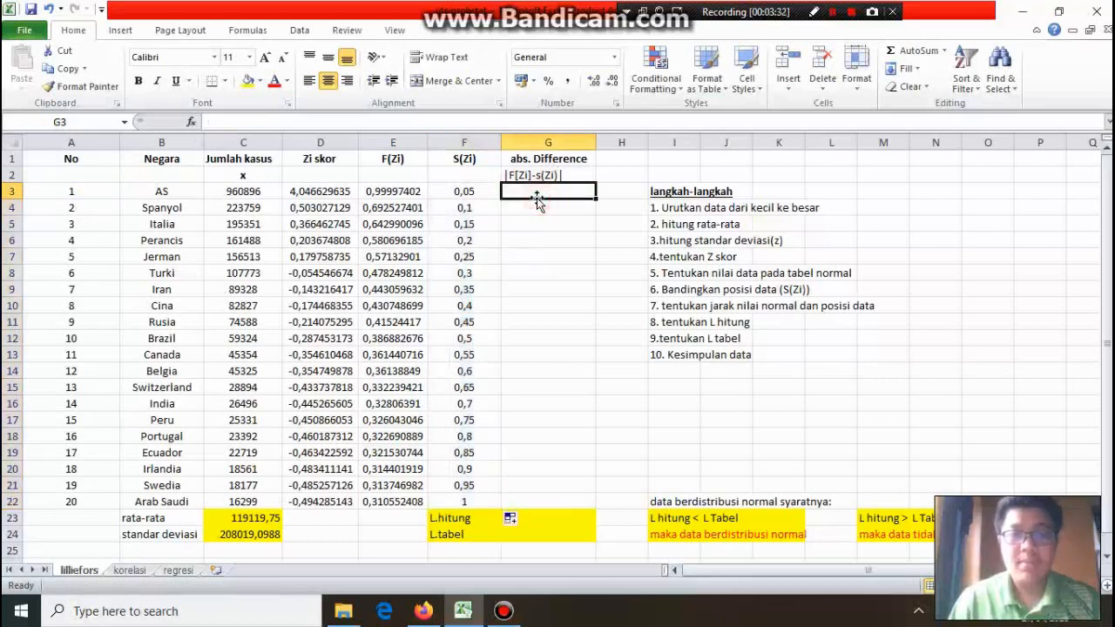
Calculate the absolute difference between F(Zi) and S(Zi) in G3 with =ABS(E3-F3), and fill it down to G22.
text(=)
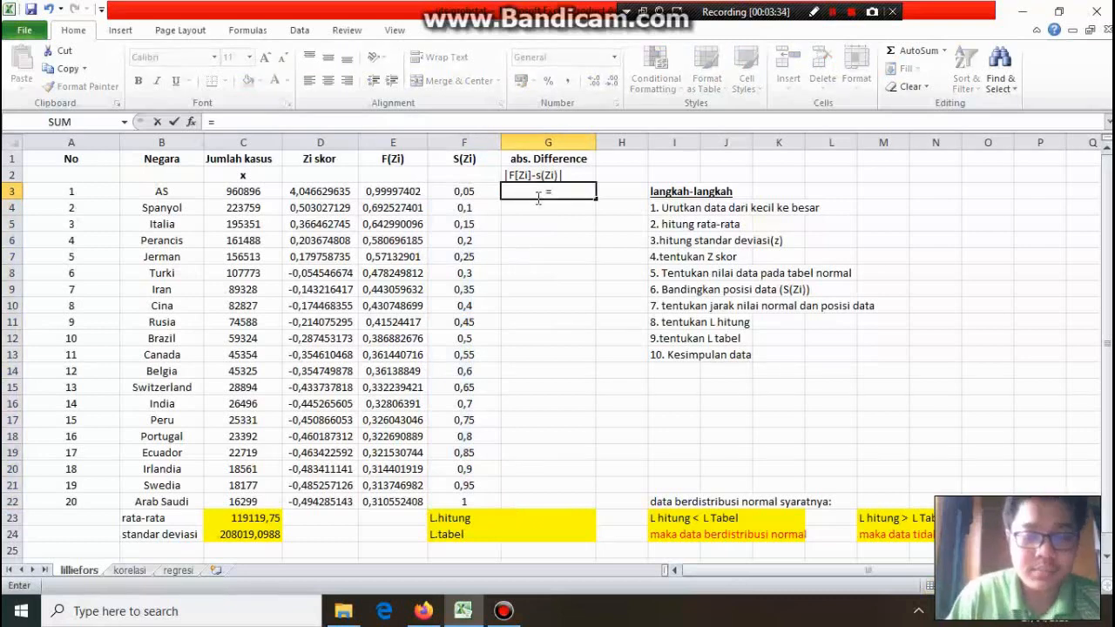
text(abs)
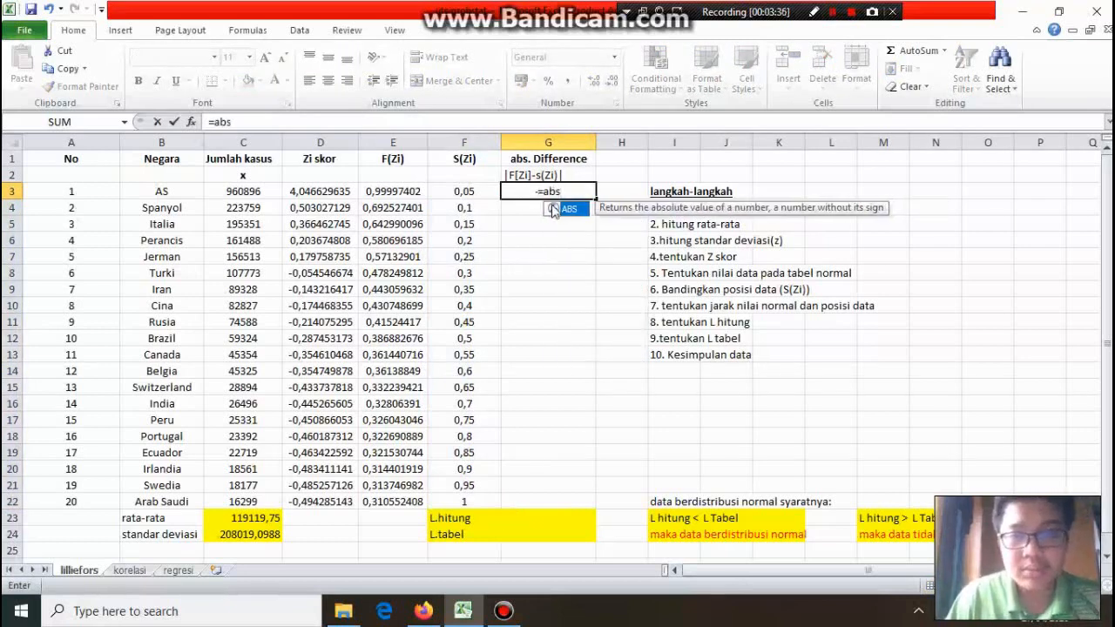
double_click(562, 209)
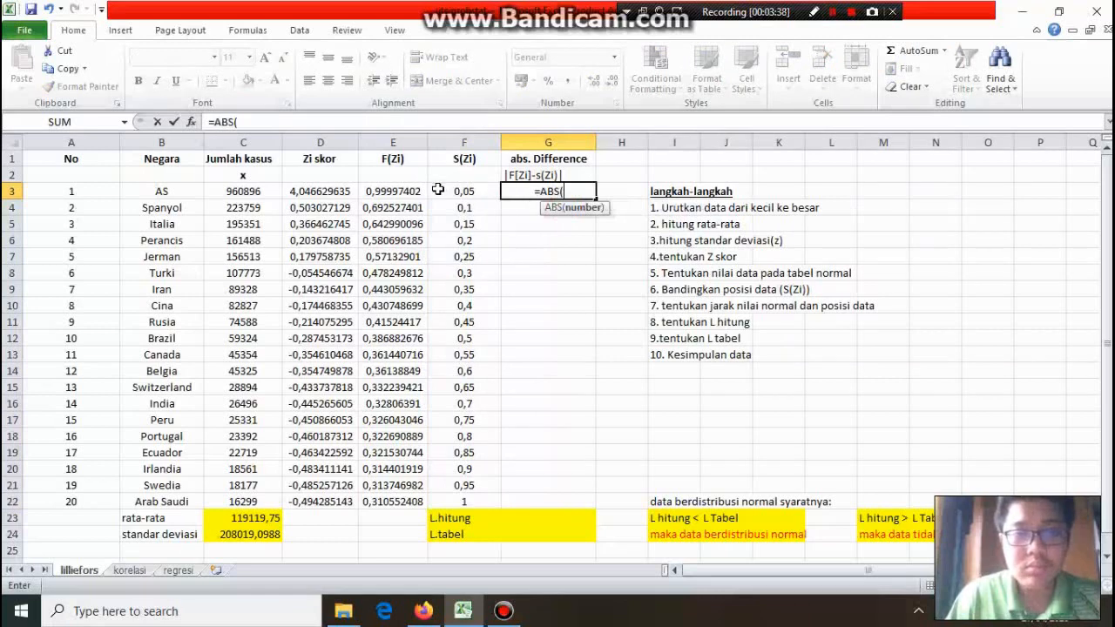
click(379, 195)
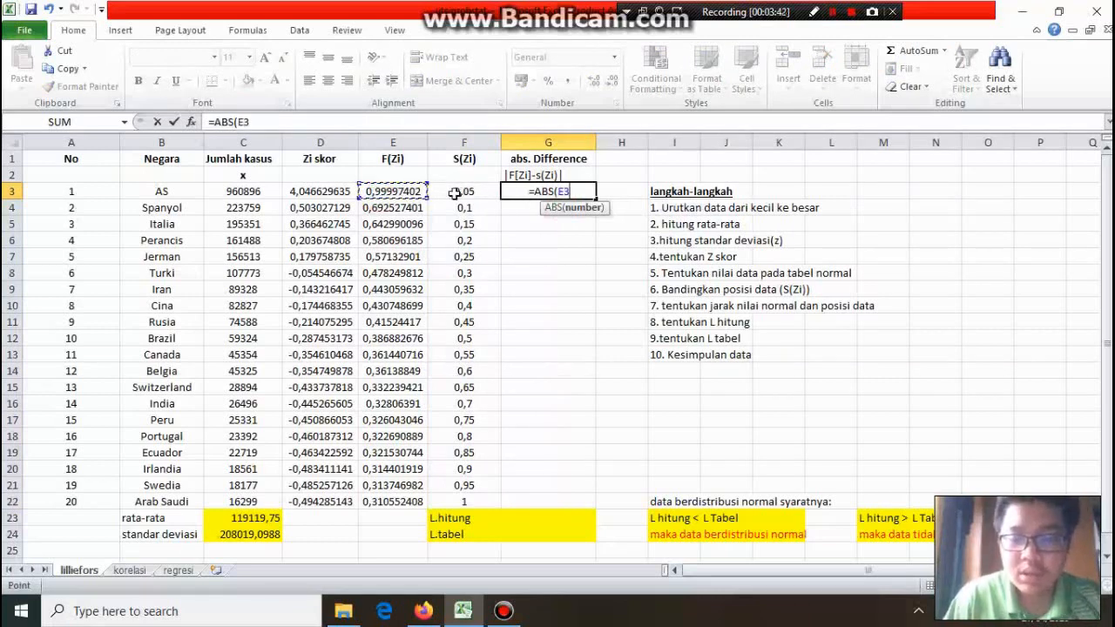
text(-)
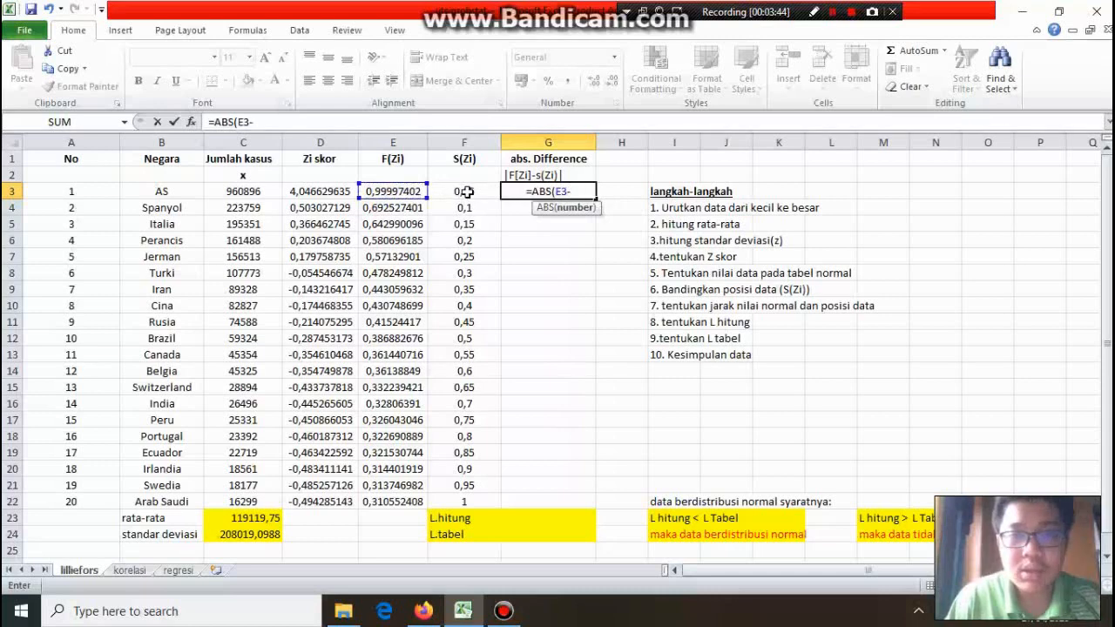
click(467, 192)
key(Return)
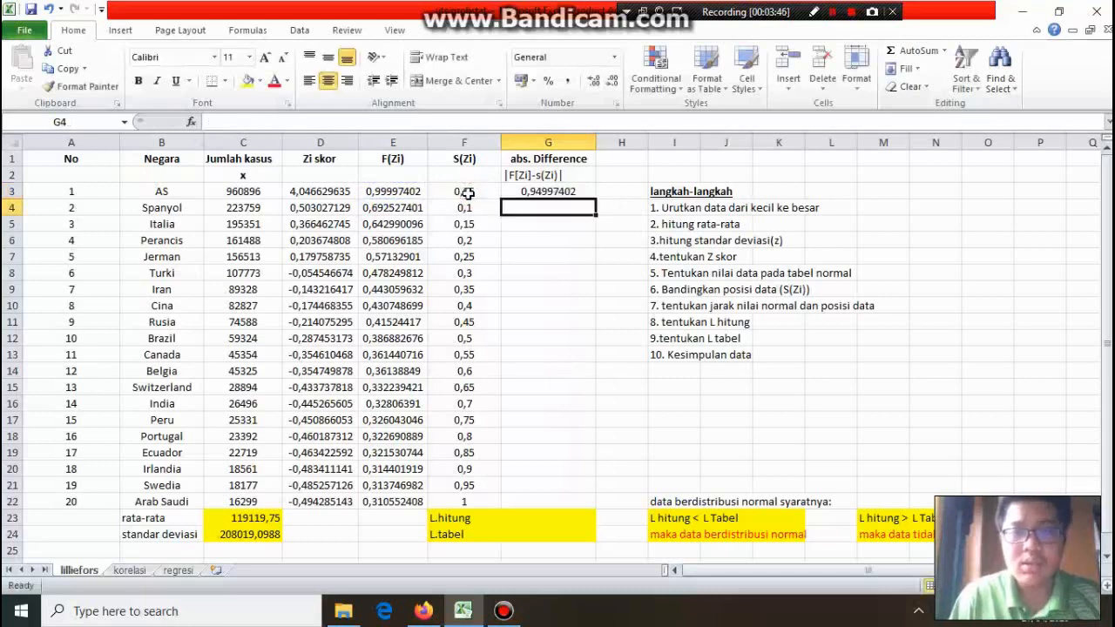
click(578, 191)
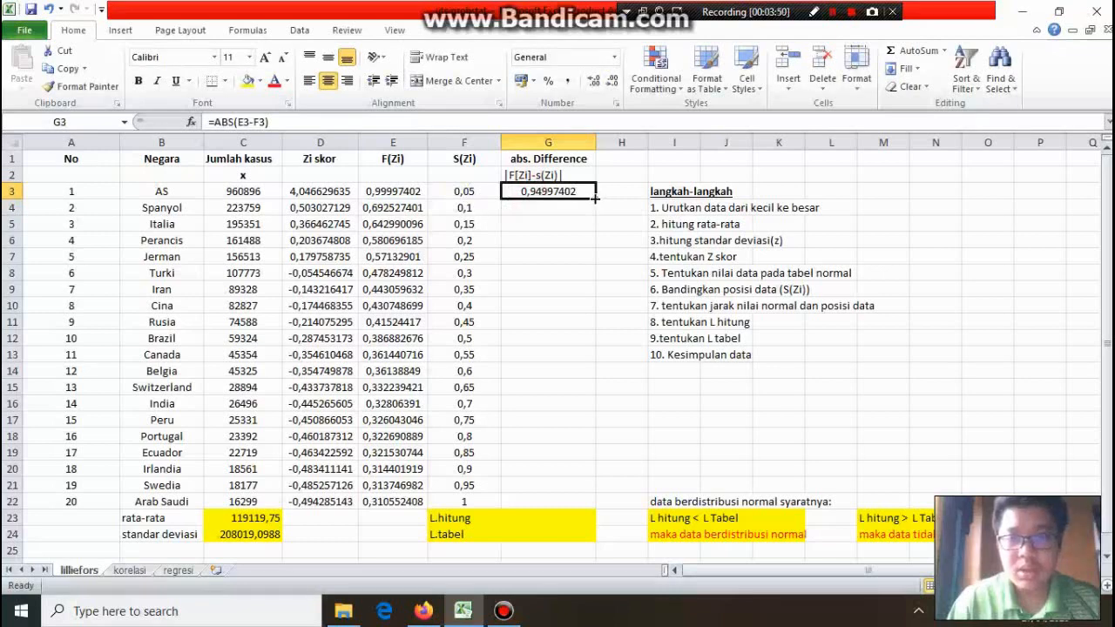
drag(595, 199, 575, 503)
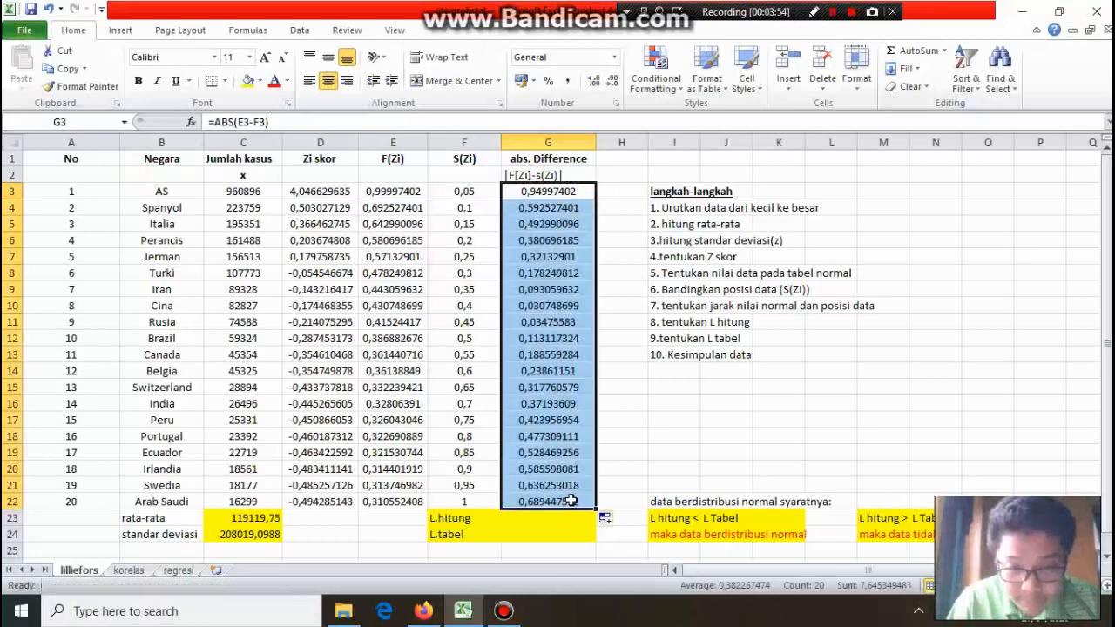
Calculate L.hitung in G23 as the SUM of the absolute differences in G3:G22.
click(512, 518)
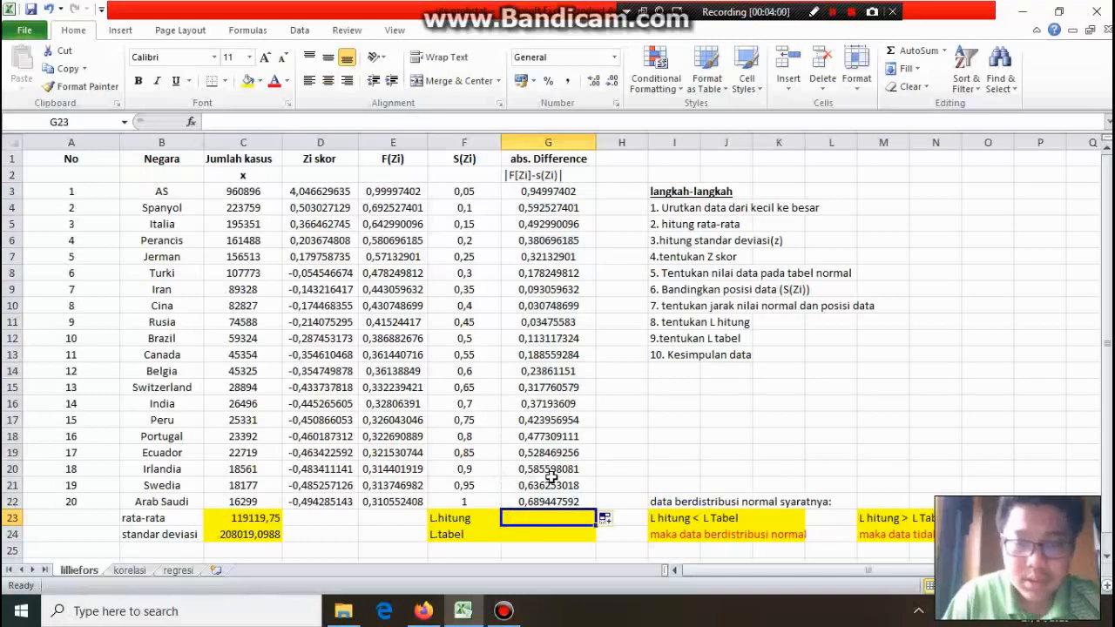
text(=sum)
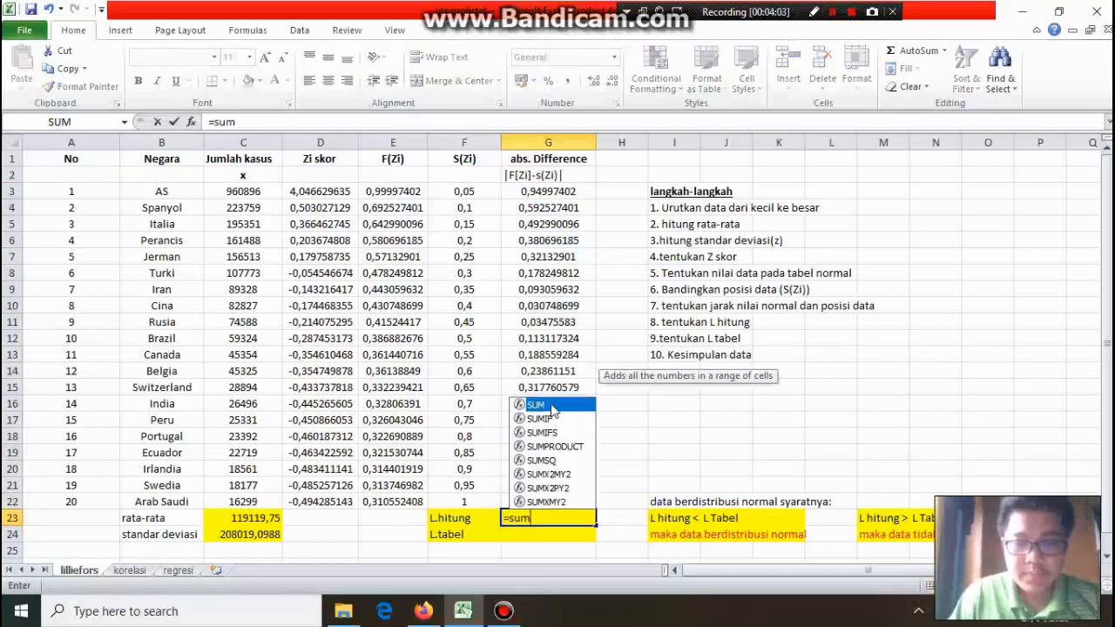
double_click(552, 410)
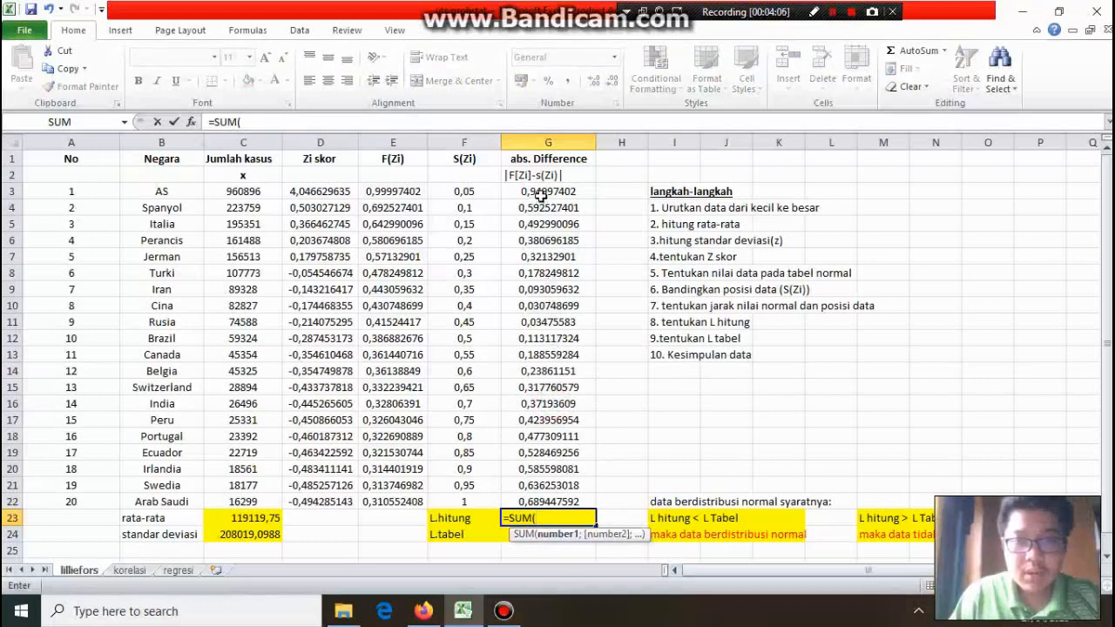
drag(537, 193, 552, 497)
key(Return)
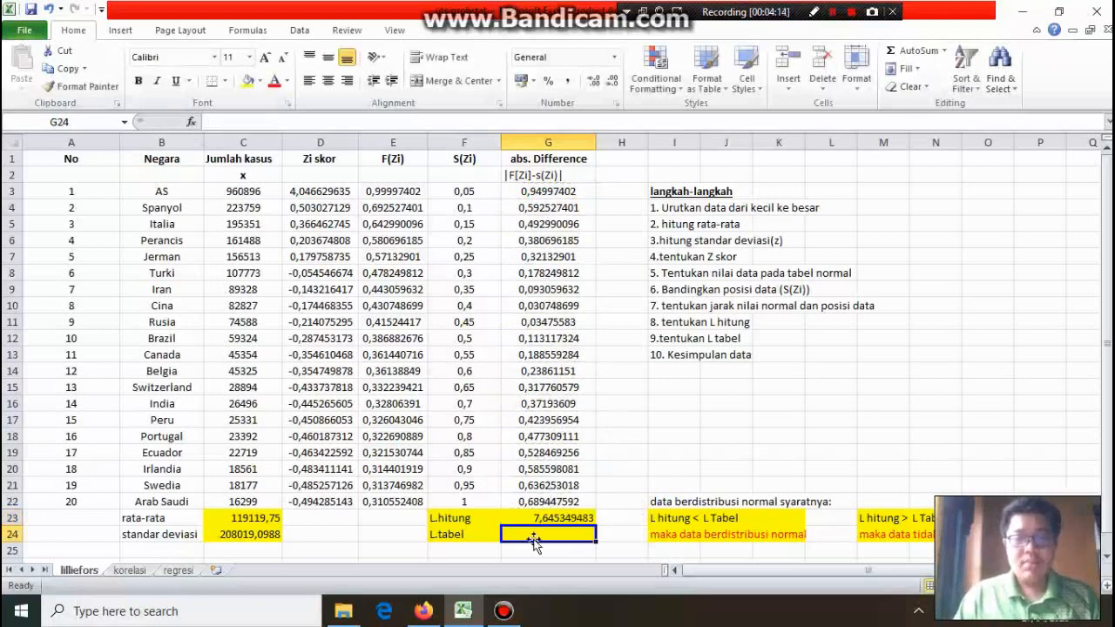
Enter 0,19 as the L.tabel value in G24.
double_click(541, 539)
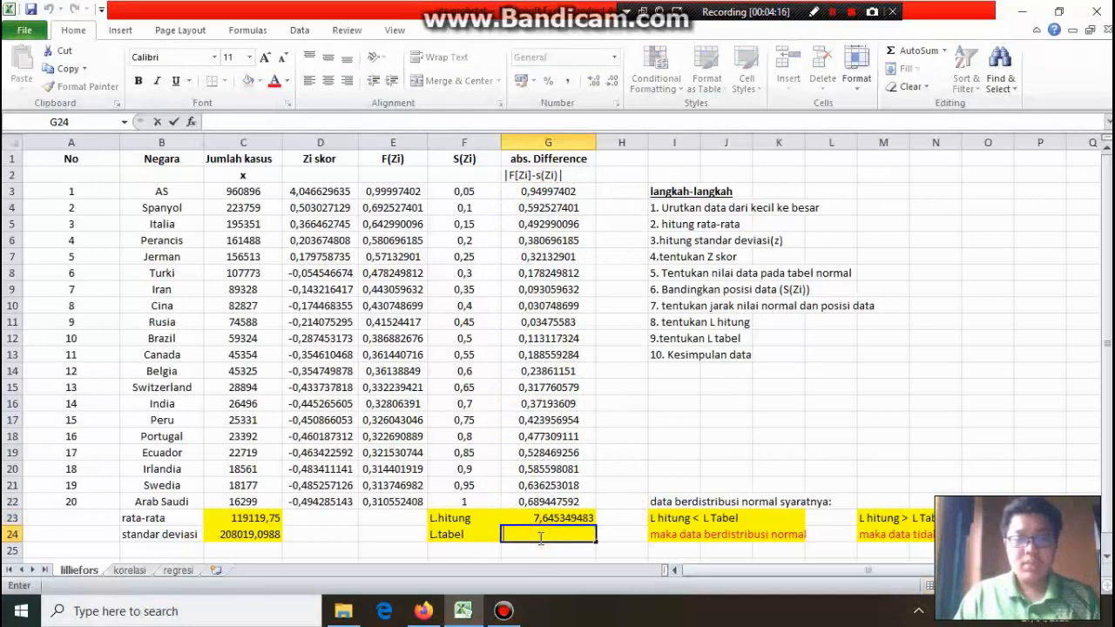
text(0,19)
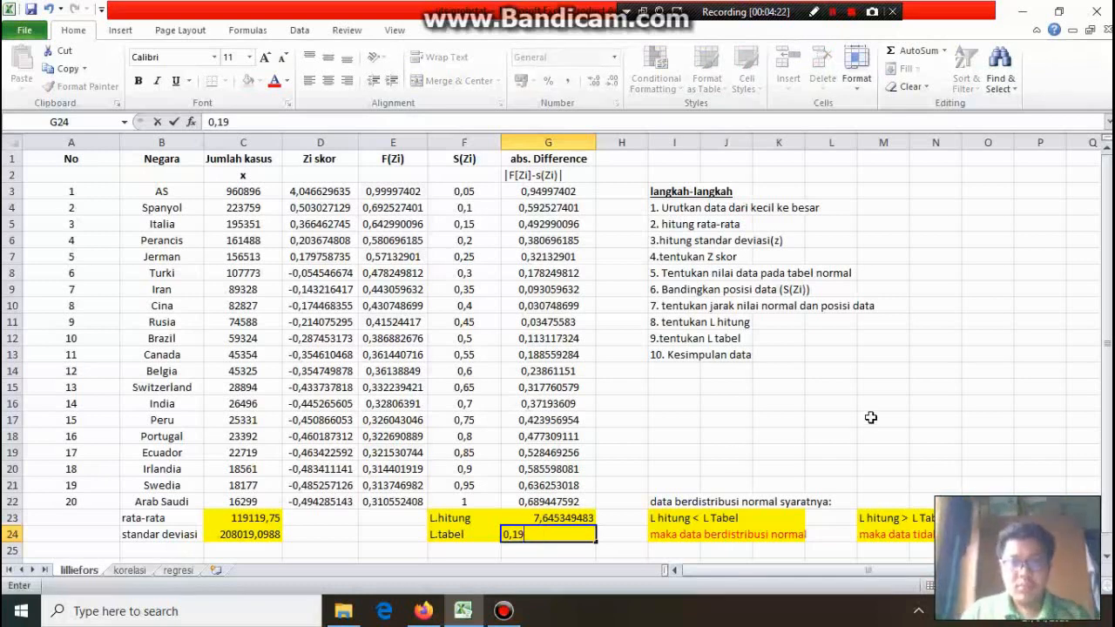
scroll(802, 433, down, 1)
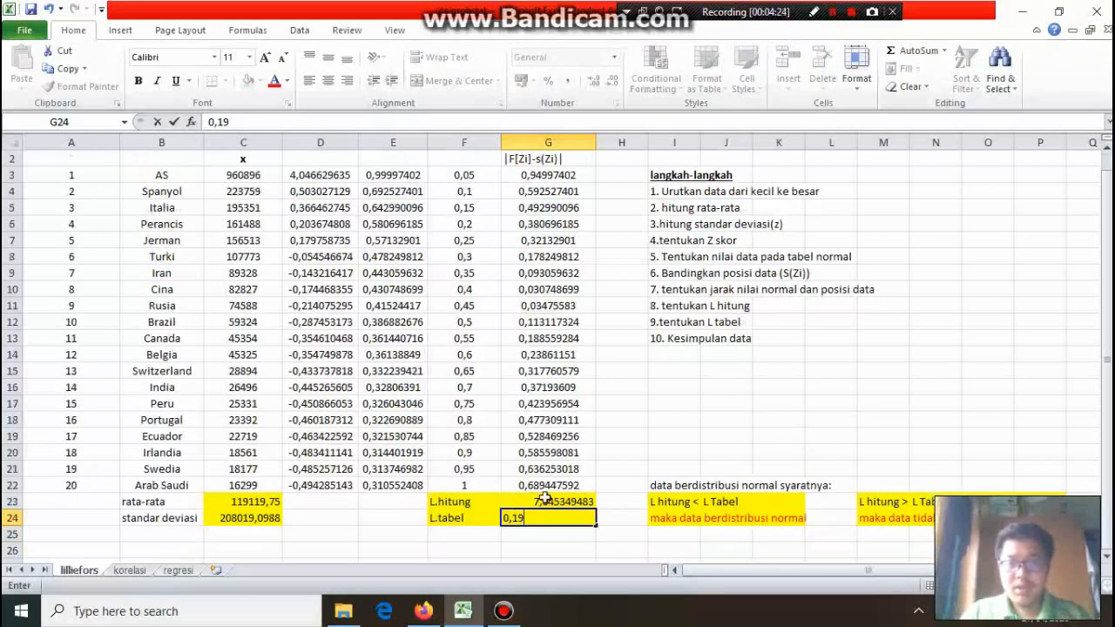
Write the comparison of L.hitung and L.tabel in J17:L17 as =G23, >, and =G24, with the > sign centred in its cell.
click(720, 403)
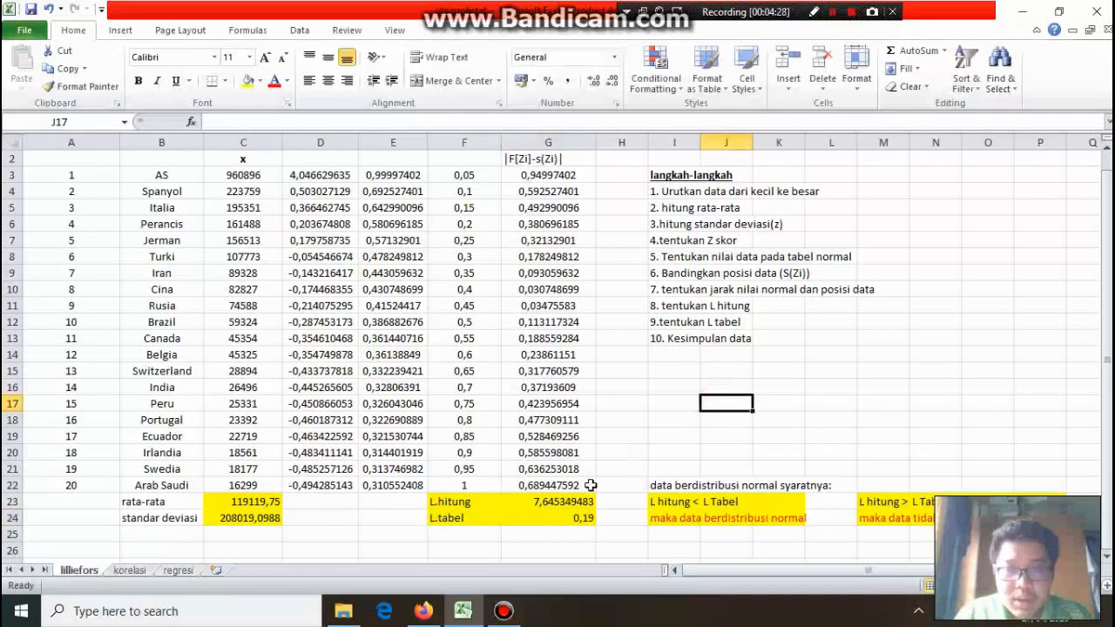
text(=)
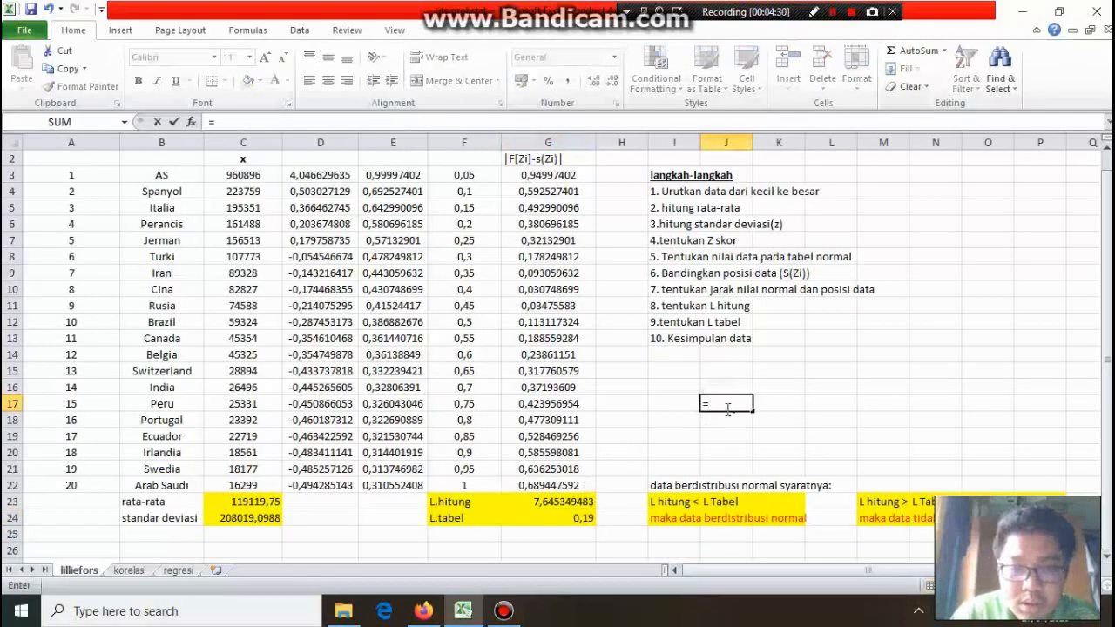
click(572, 504)
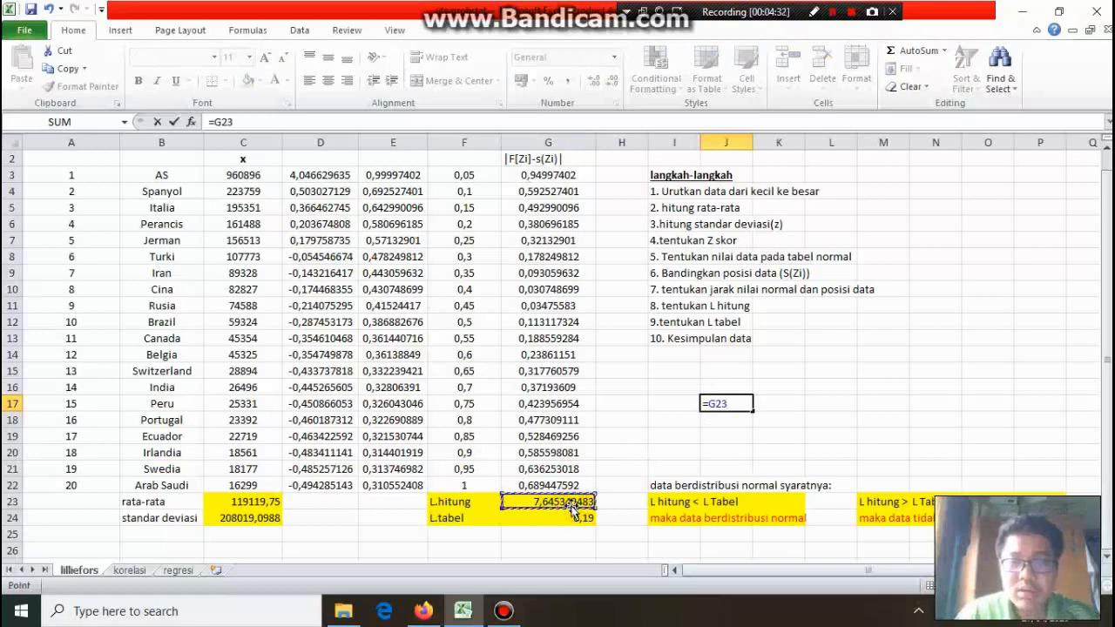
key(Return)
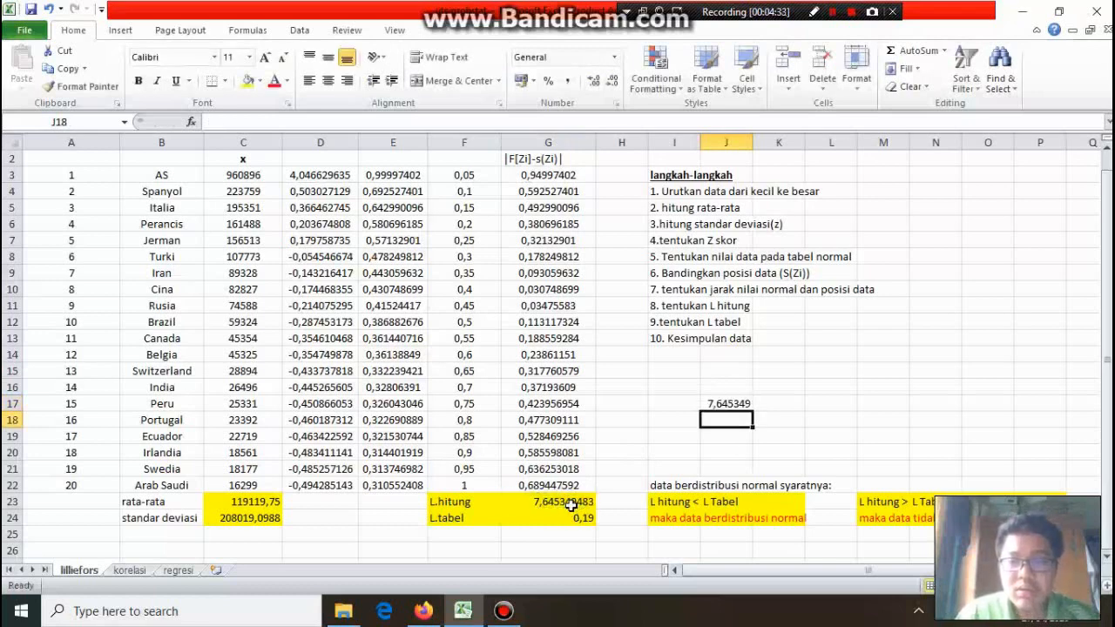
click(778, 406)
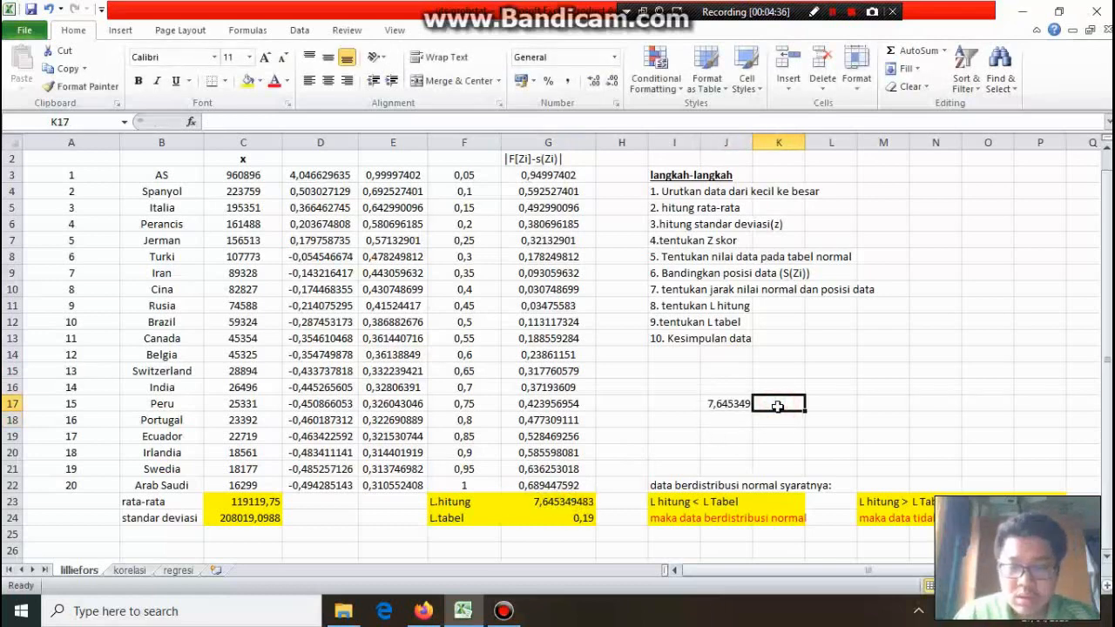
text(>)
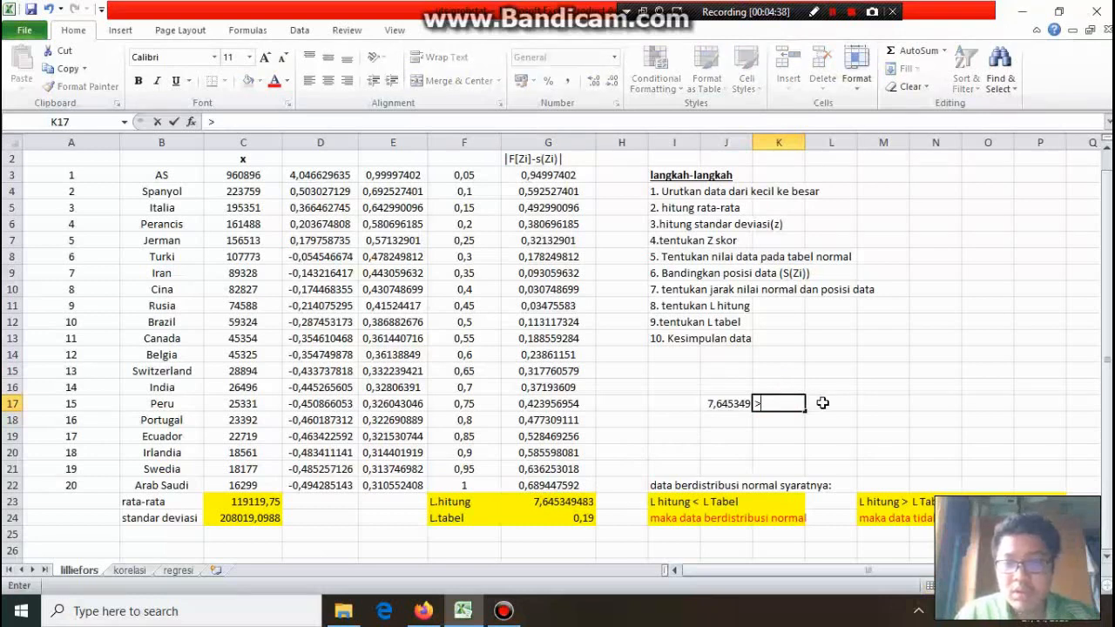
click(822, 403)
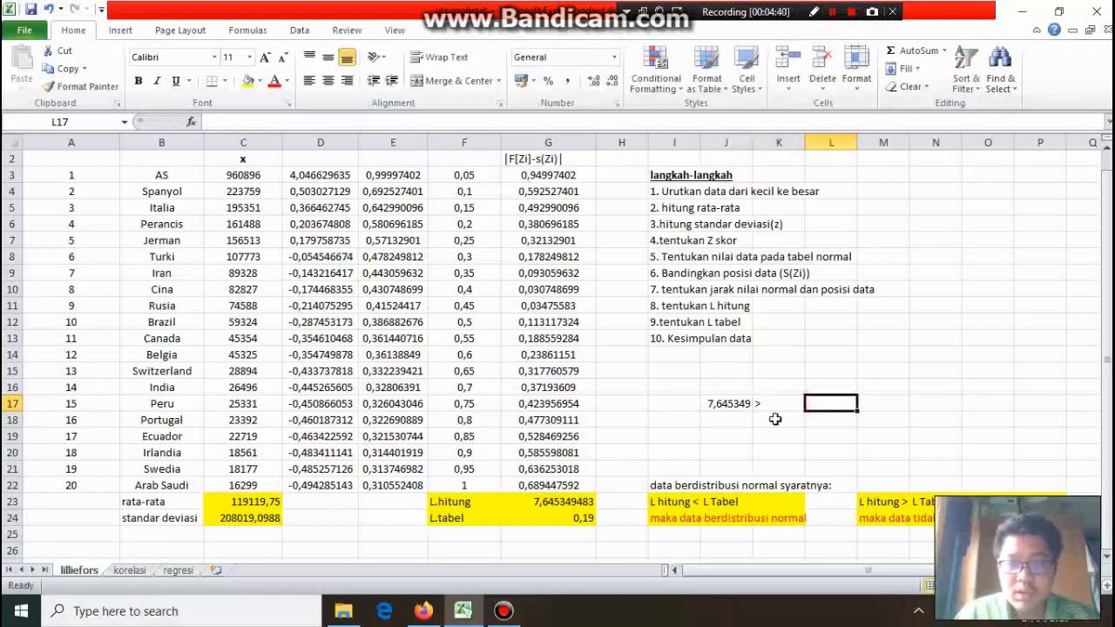
text(=)
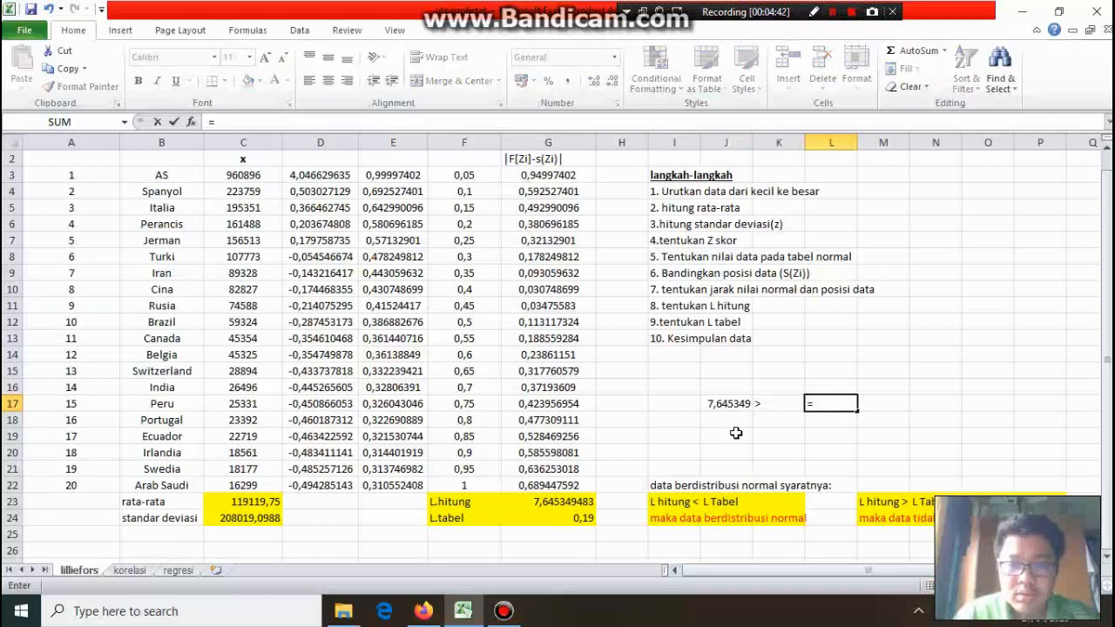
click(581, 517)
key(Return)
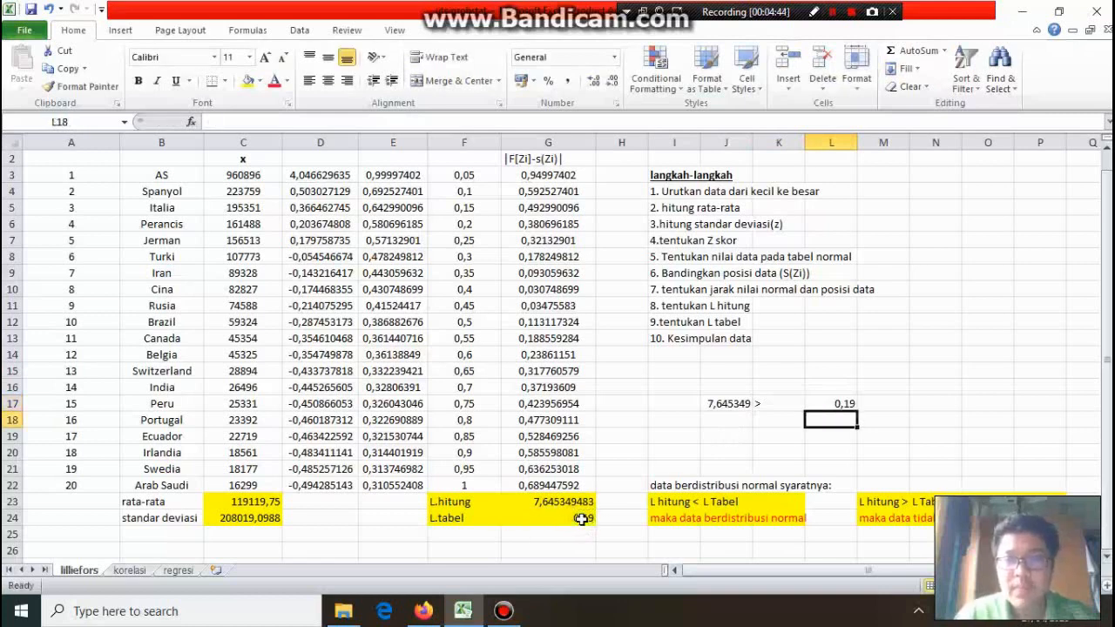
click(778, 404)
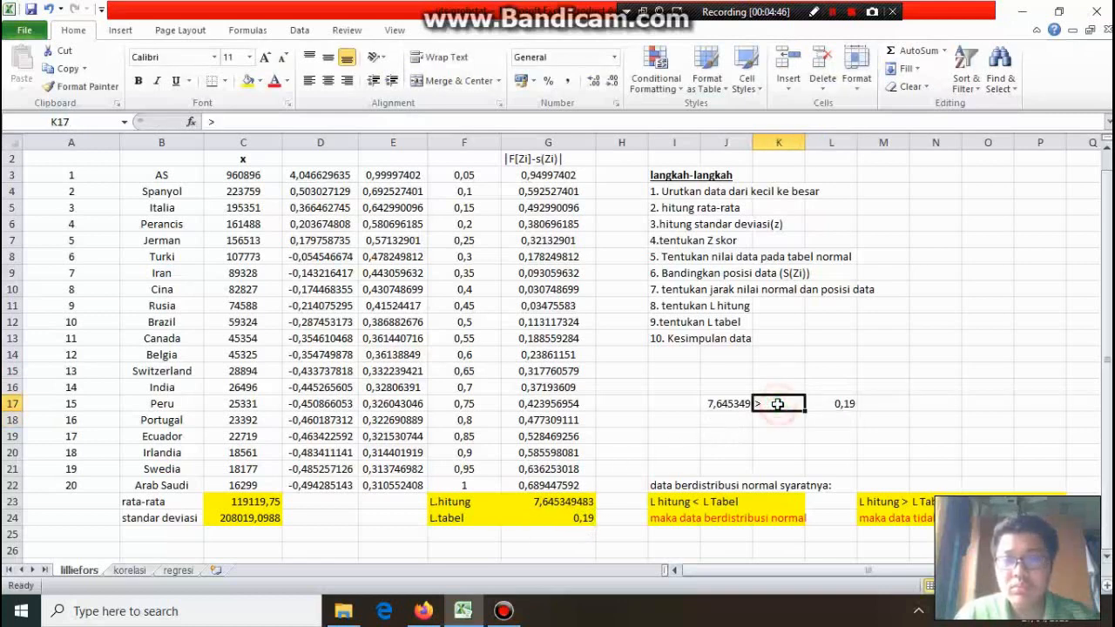
click(327, 81)
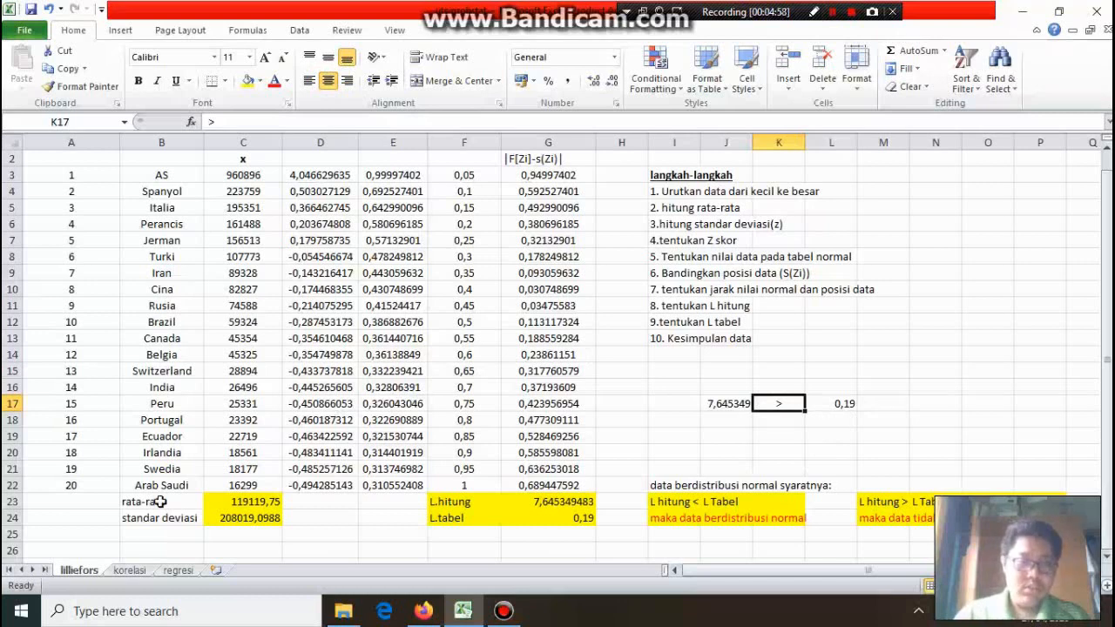
Switch to the korelasi worksheet.
click(128, 571)
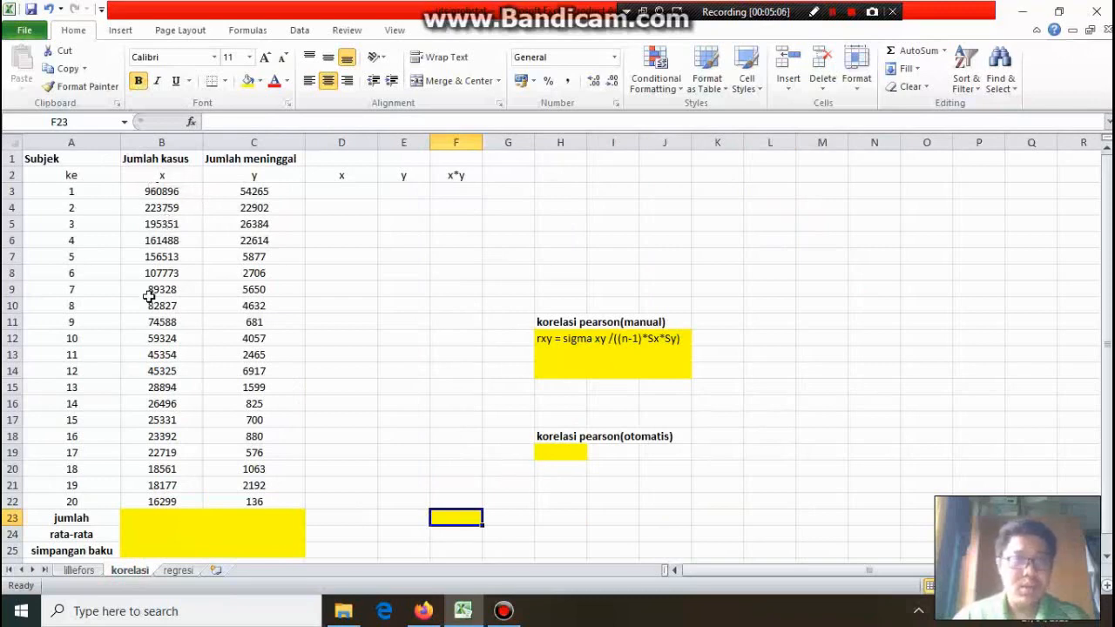
click(346, 195)
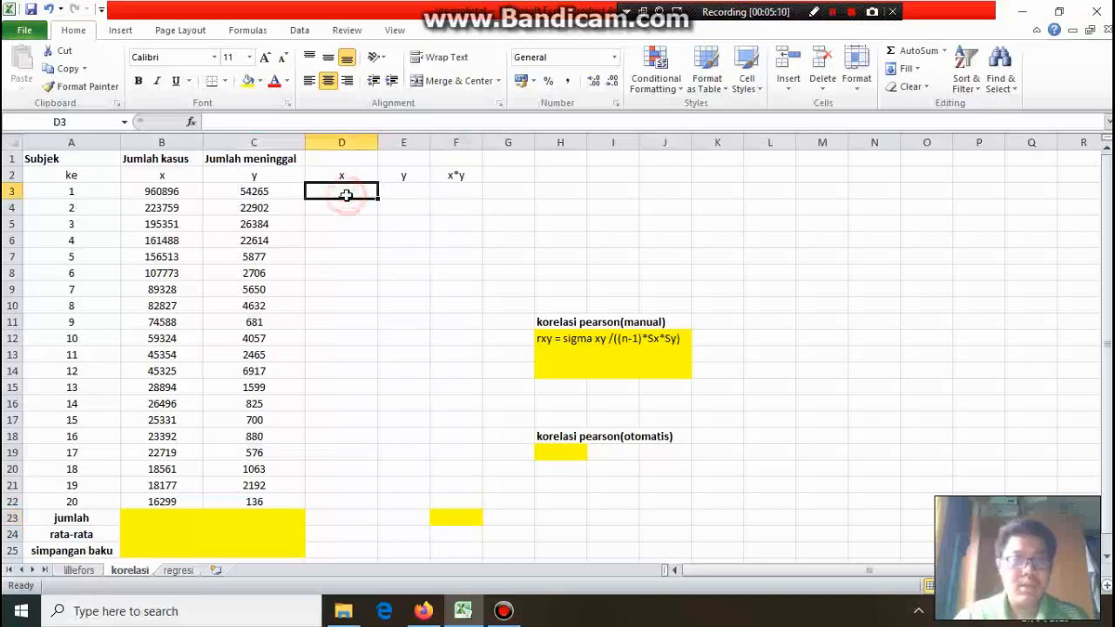
text(=)
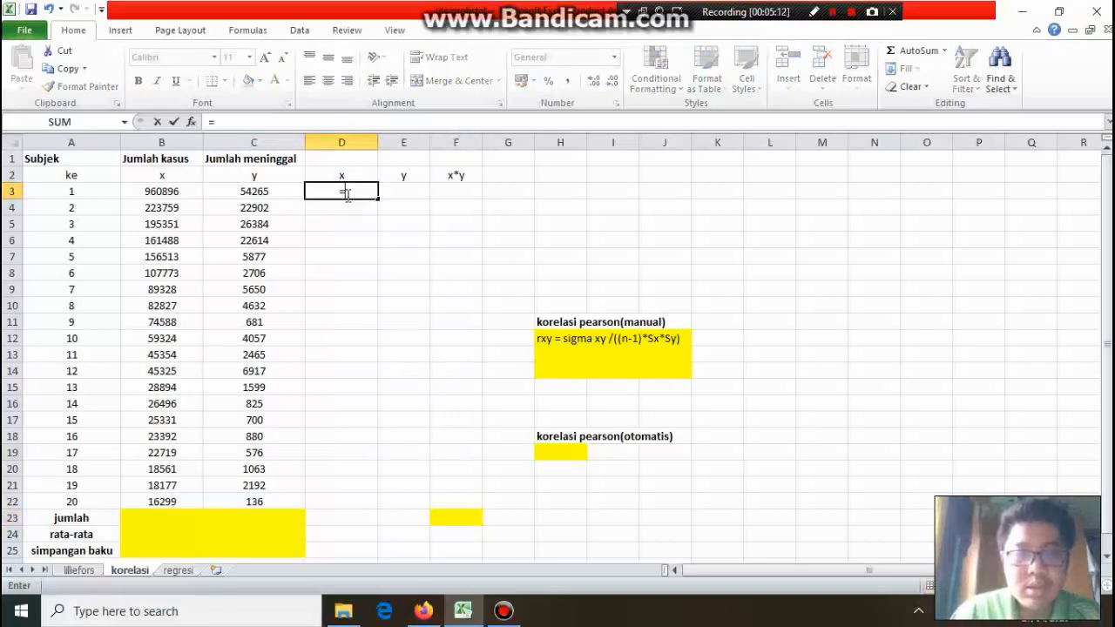
click(177, 192)
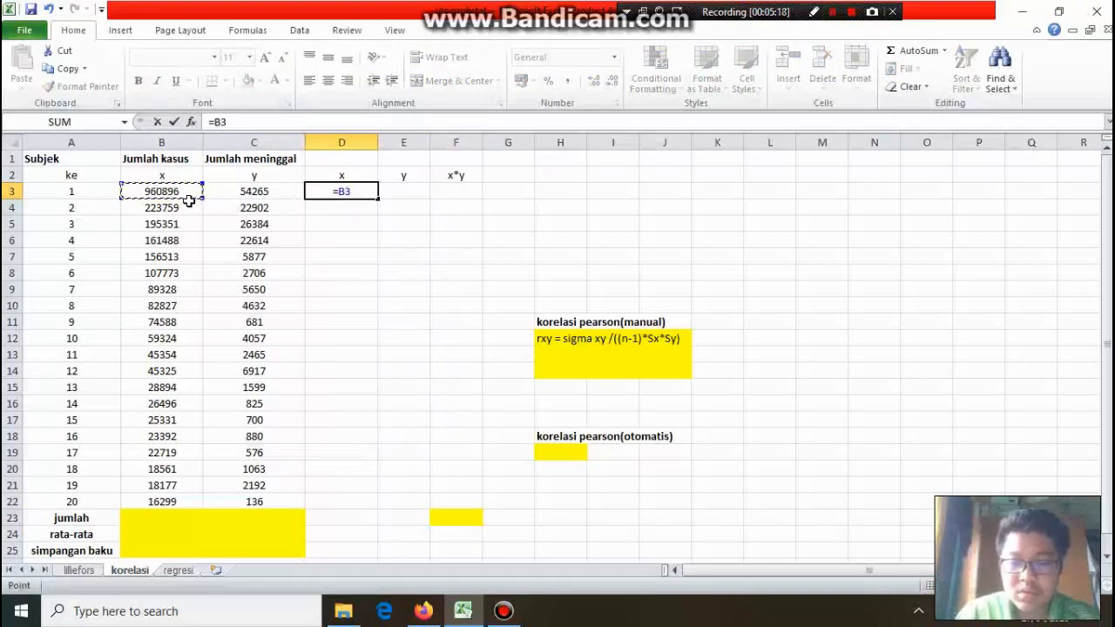
text(-)
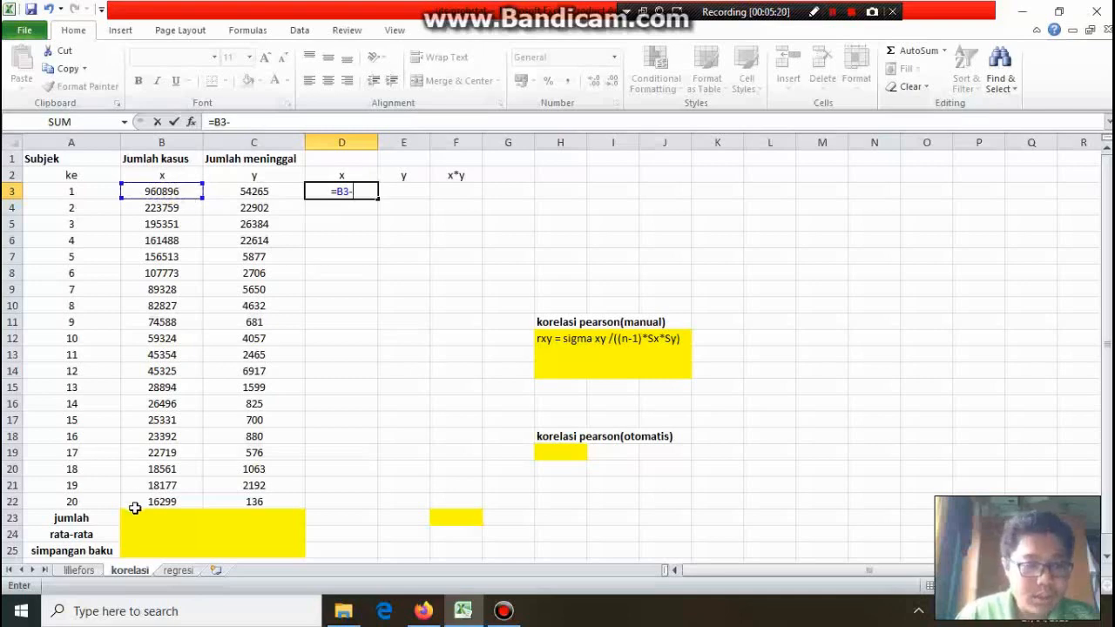
key(BackSpace)
key(BackSpace)
key(BackSpace)
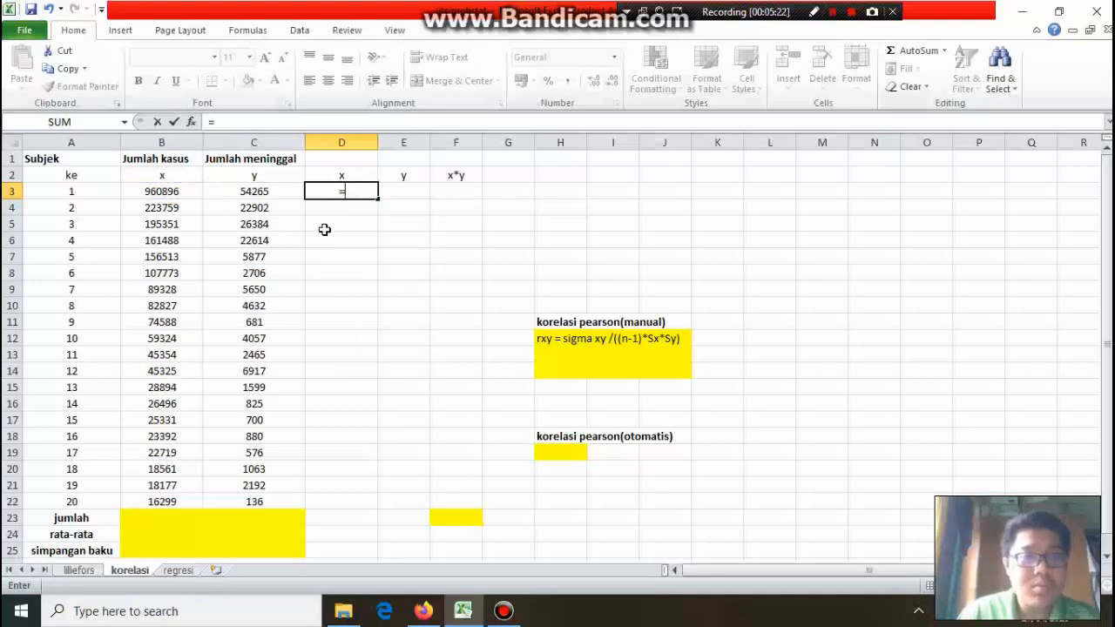
Calculate the total number of cases (jumlah) in B23 as the SUM of B3:B22.
click(148, 519)
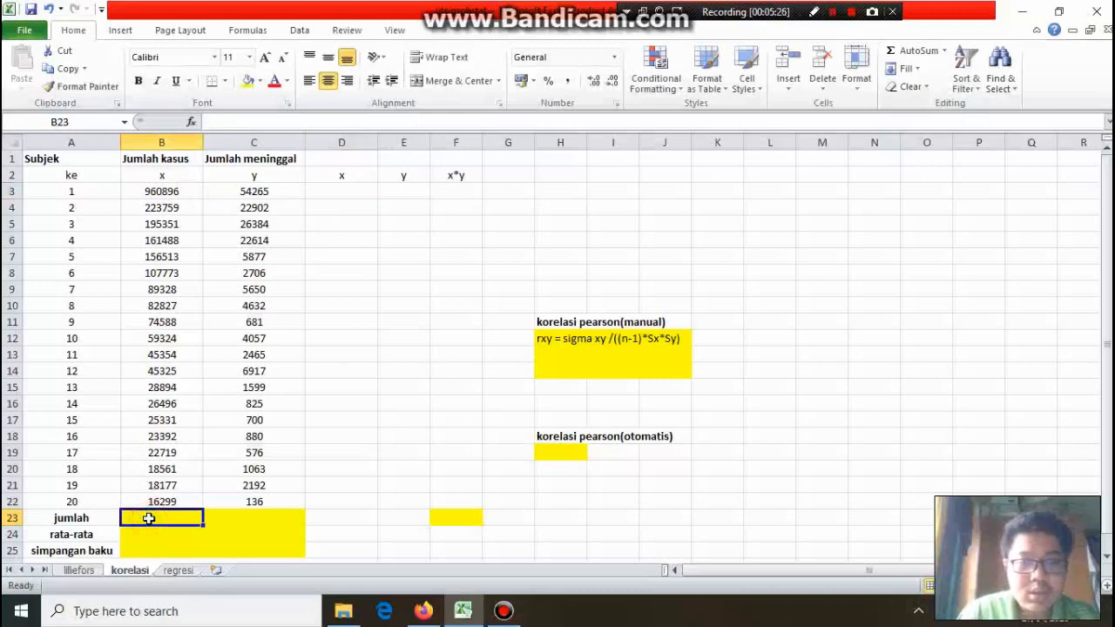
text(=)
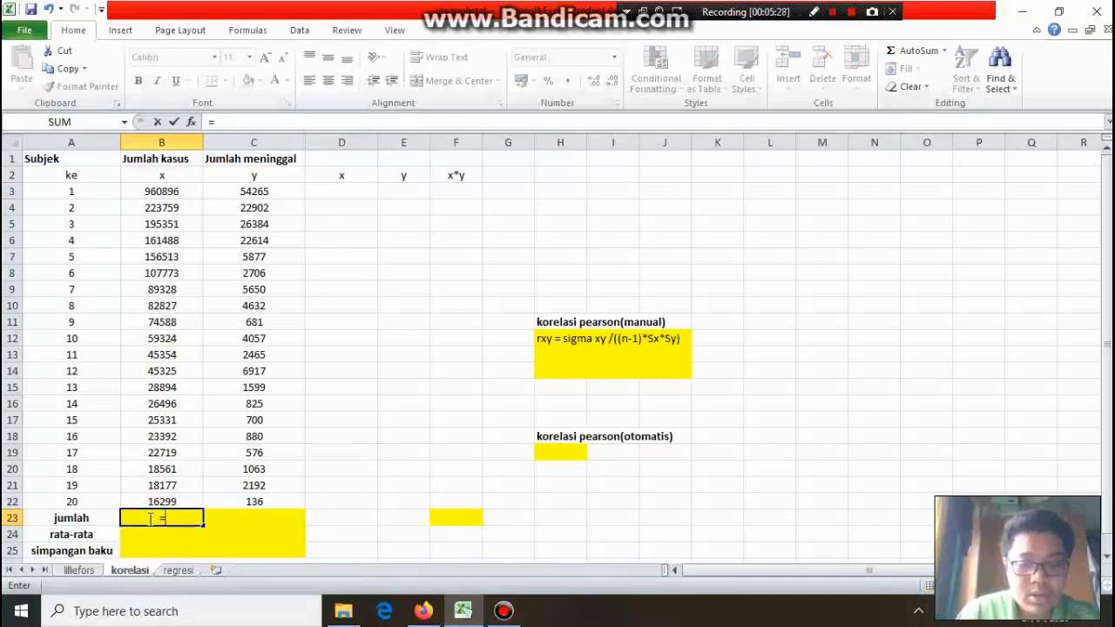
text(sum)
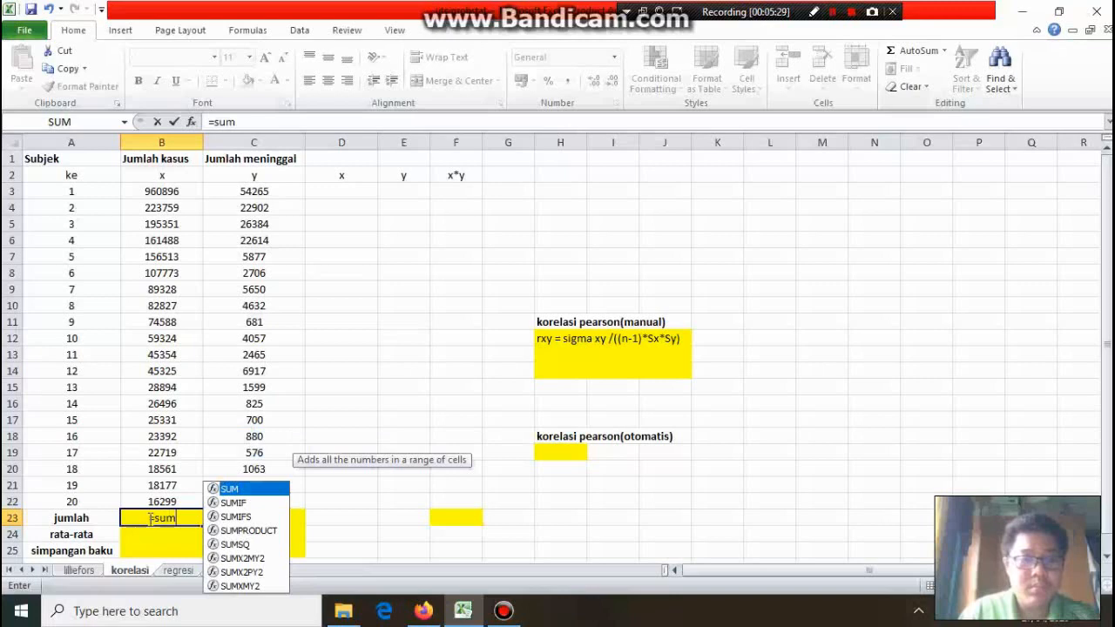
double_click(248, 490)
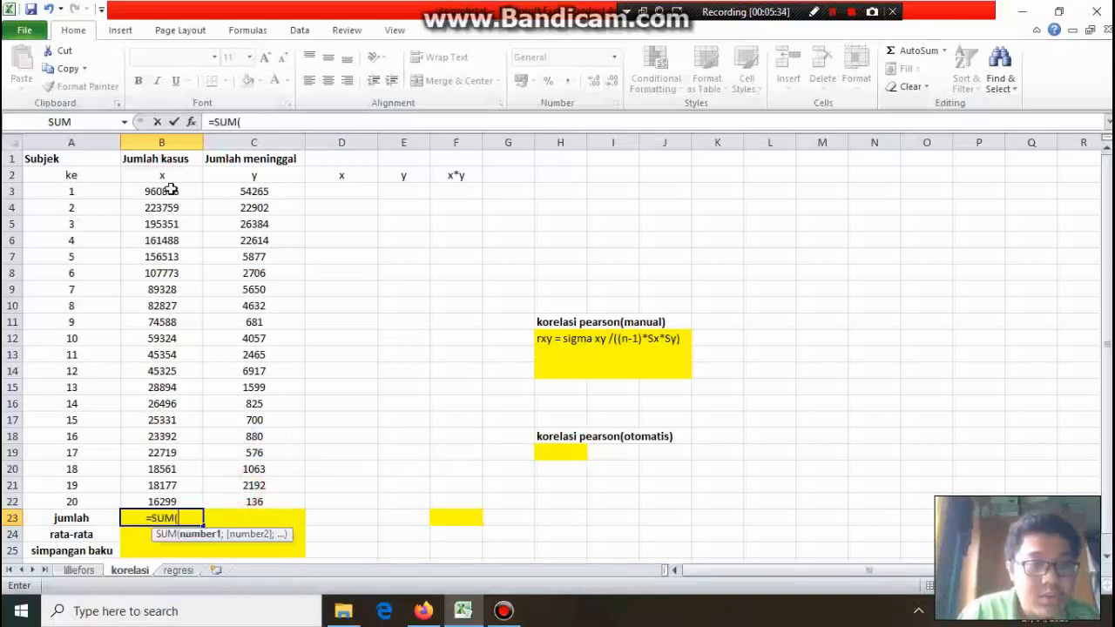
drag(171, 190, 168, 494)
key(Return)
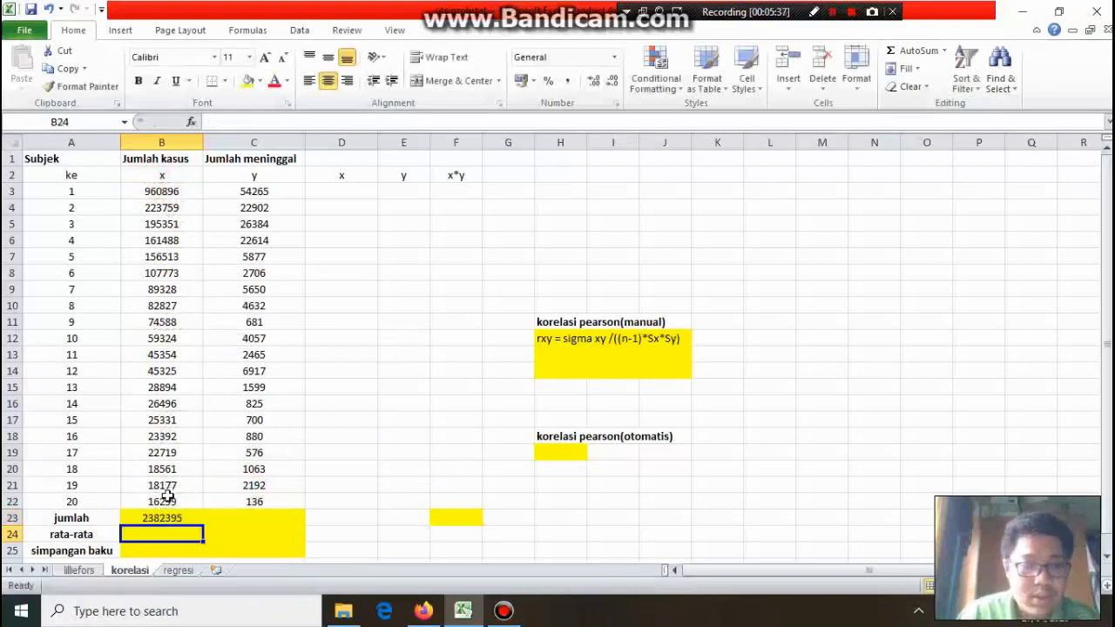
Enter the range reference =C3:C22 in C23, the jumlah row of the deaths column.
click(237, 515)
text(=)
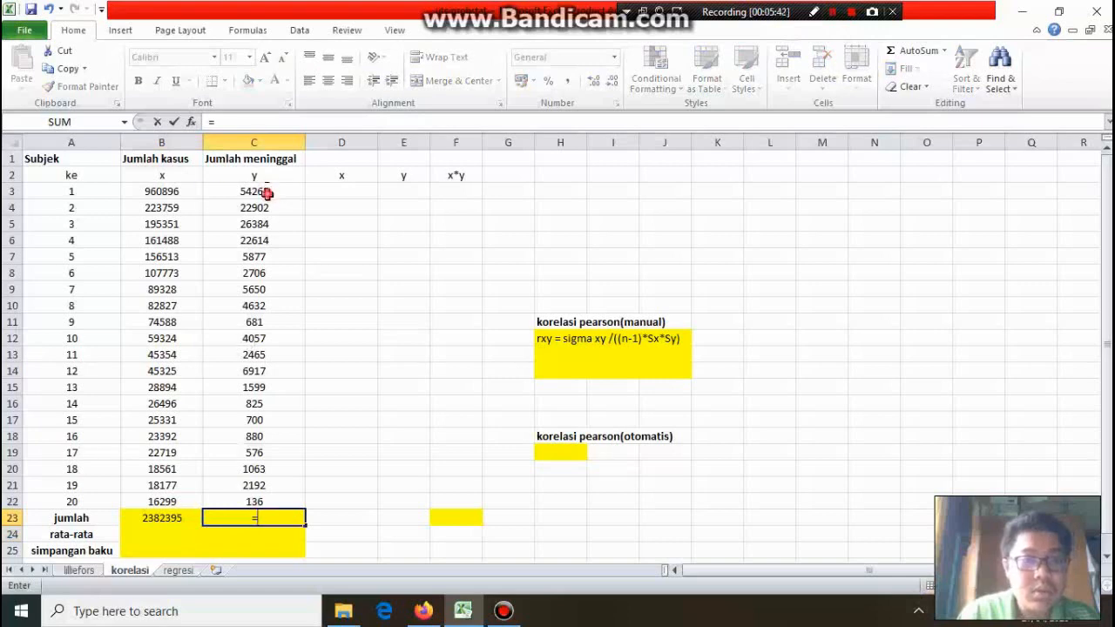
drag(268, 193, 257, 498)
key(Return)
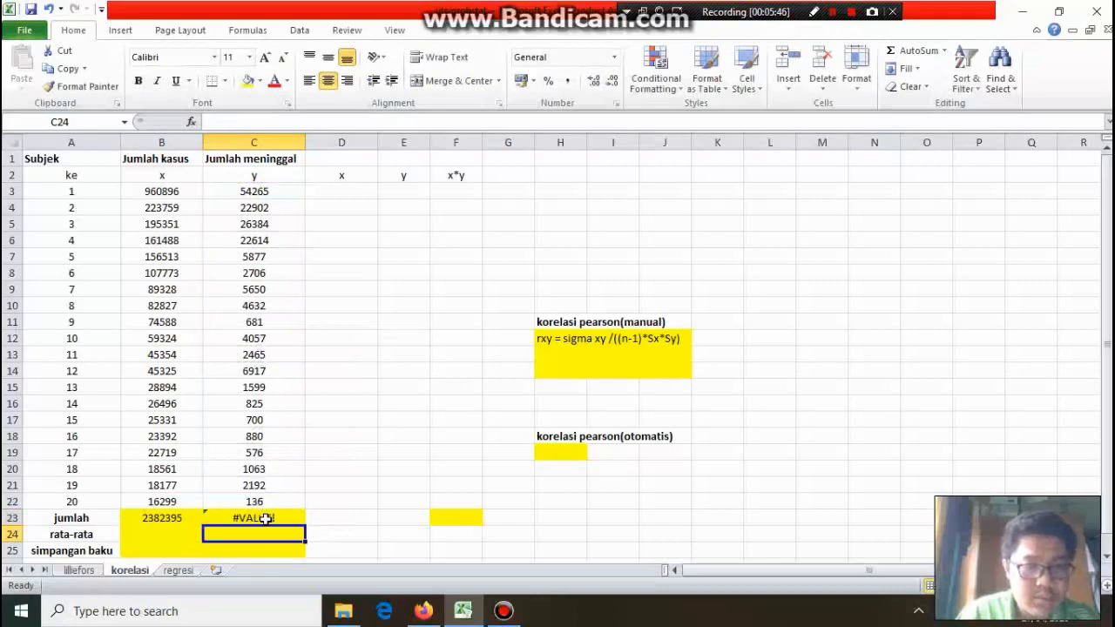
Correct the formula in C23 to =SUM(C3:C22) so it totals the deaths.
click(262, 517)
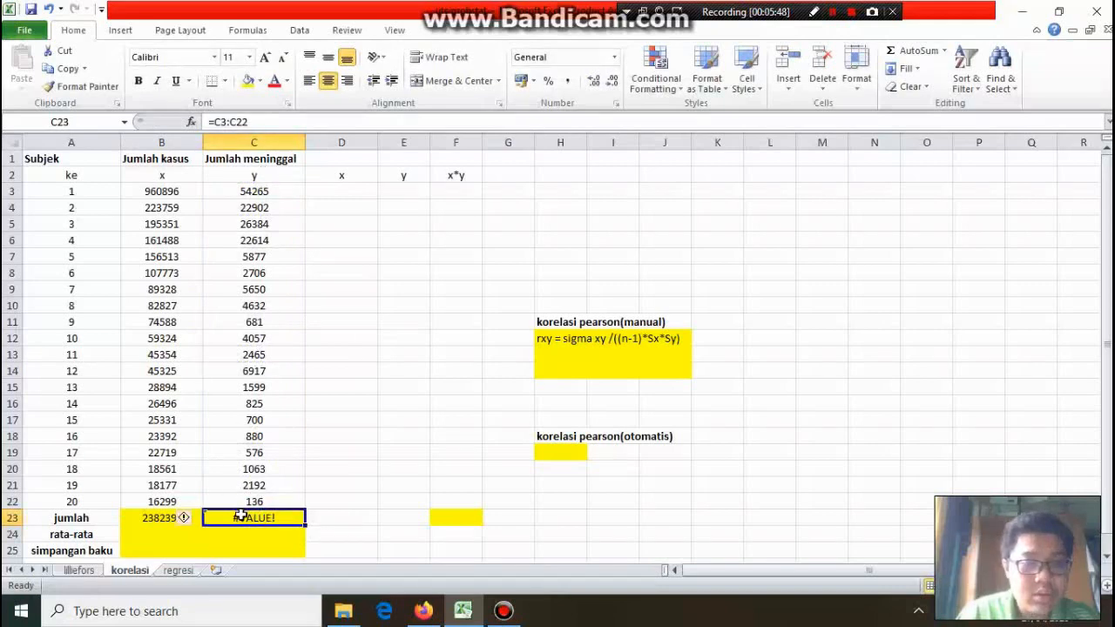
double_click(242, 516)
click(213, 122)
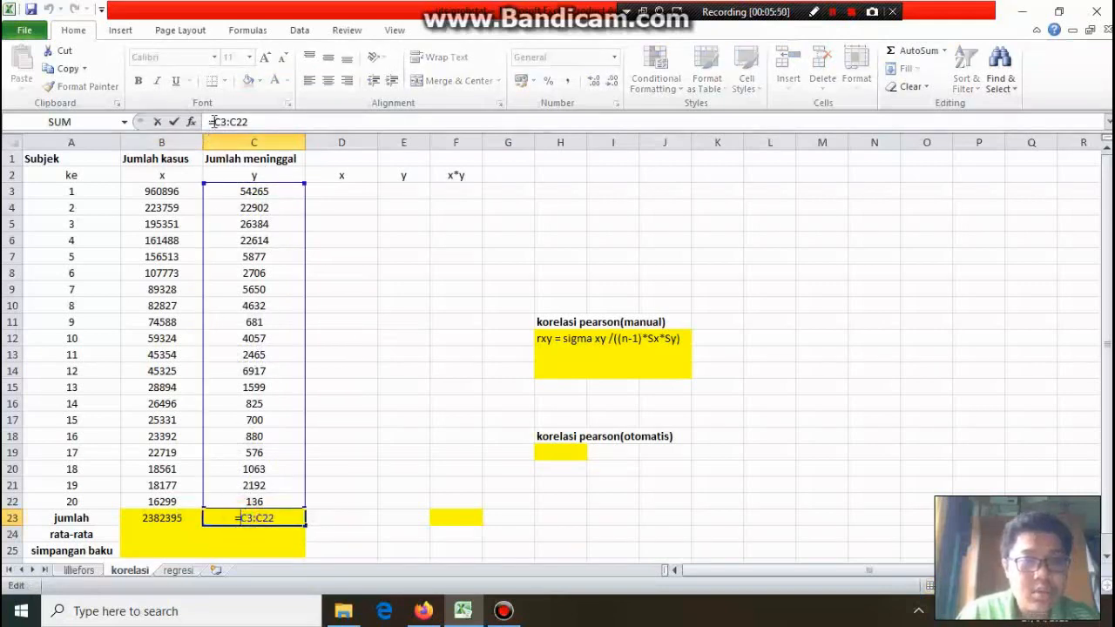
text(sum)
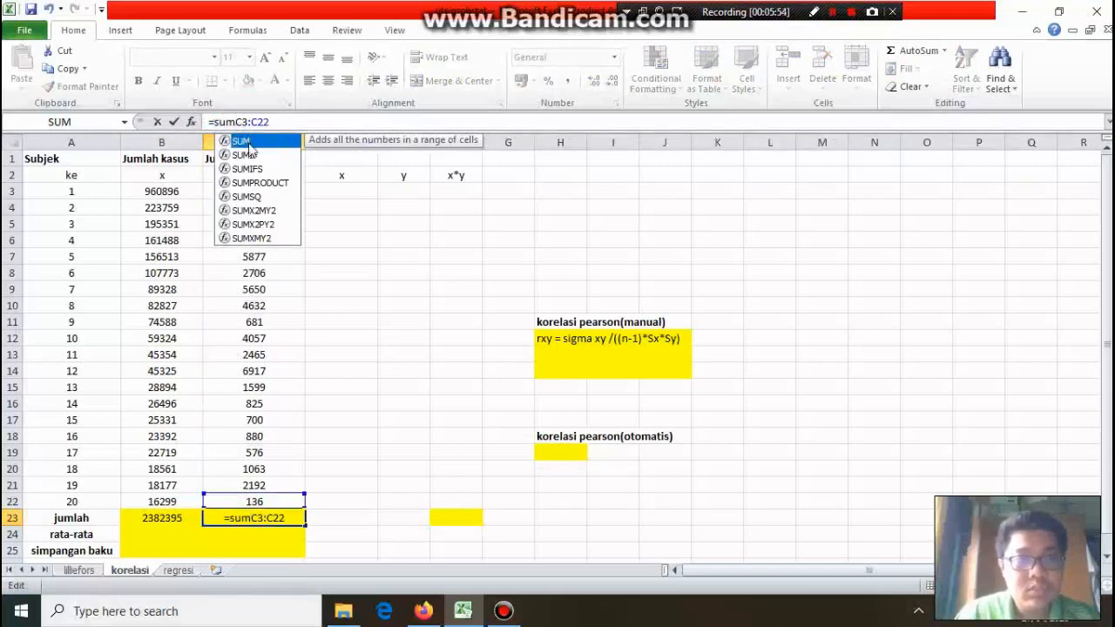
double_click(250, 144)
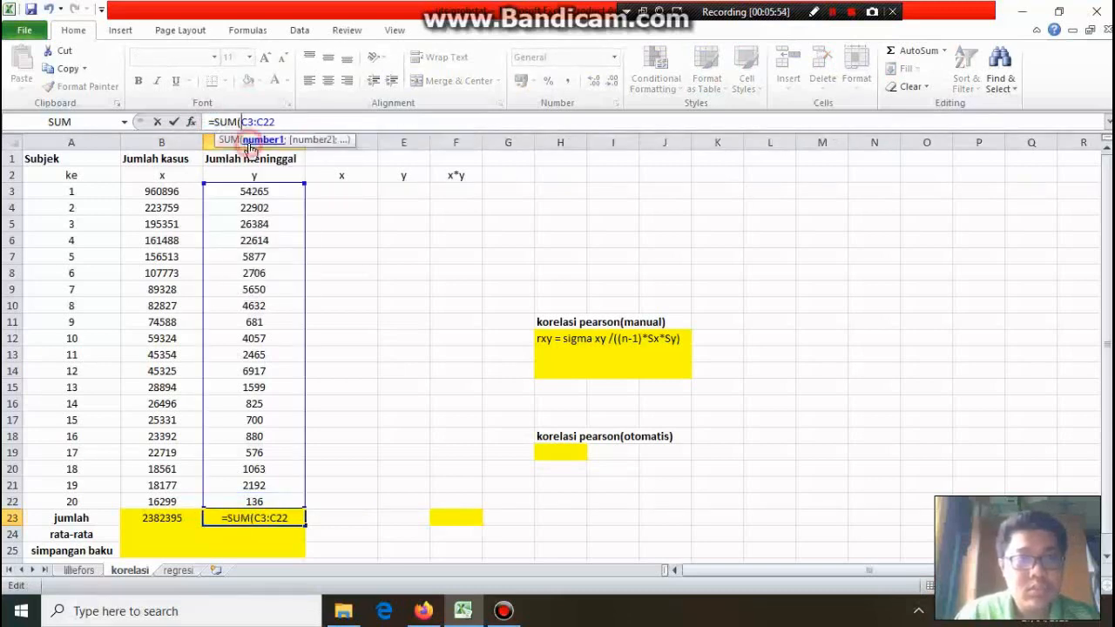
click(293, 519)
text())
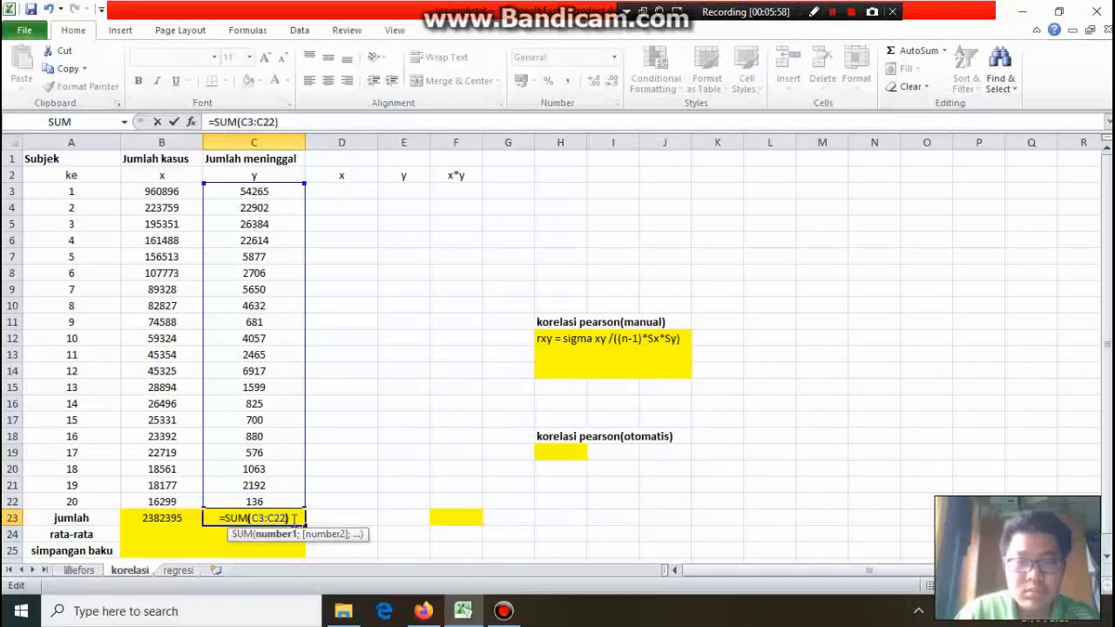
key(Return)
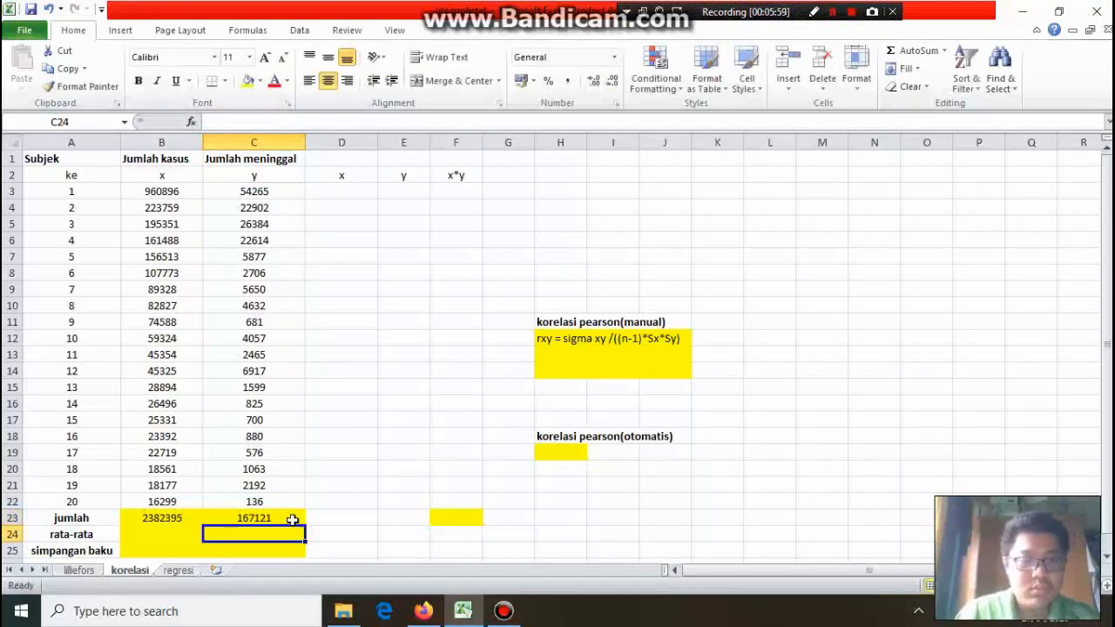
Calculate the mean number of cases (rata-rata) in B24 as the AVERAGE of B3:B22.
click(160, 534)
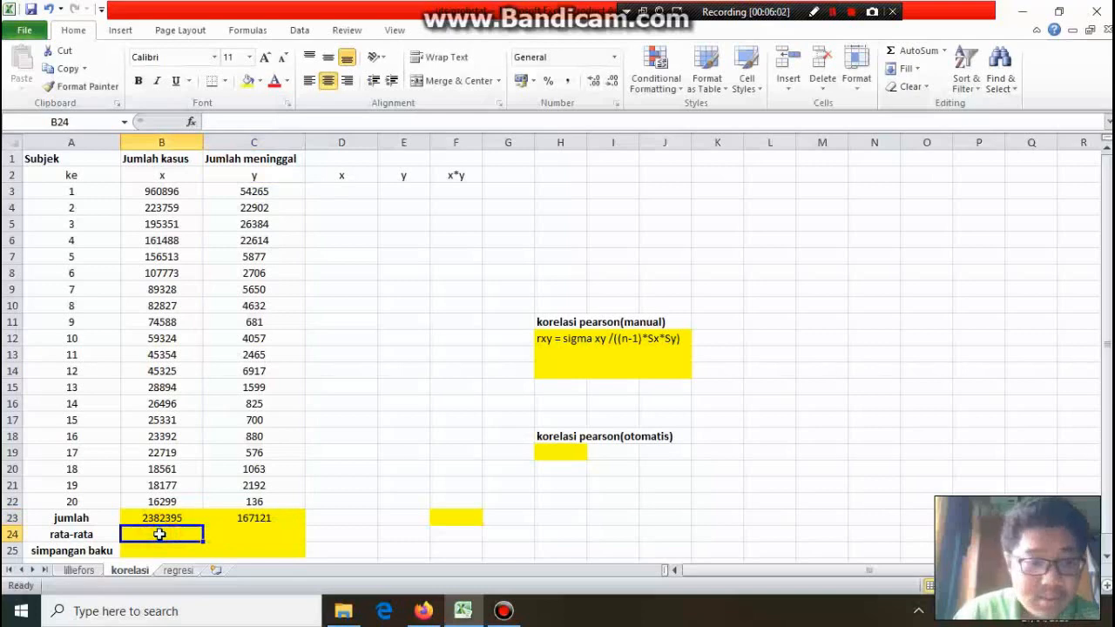
text(=ave)
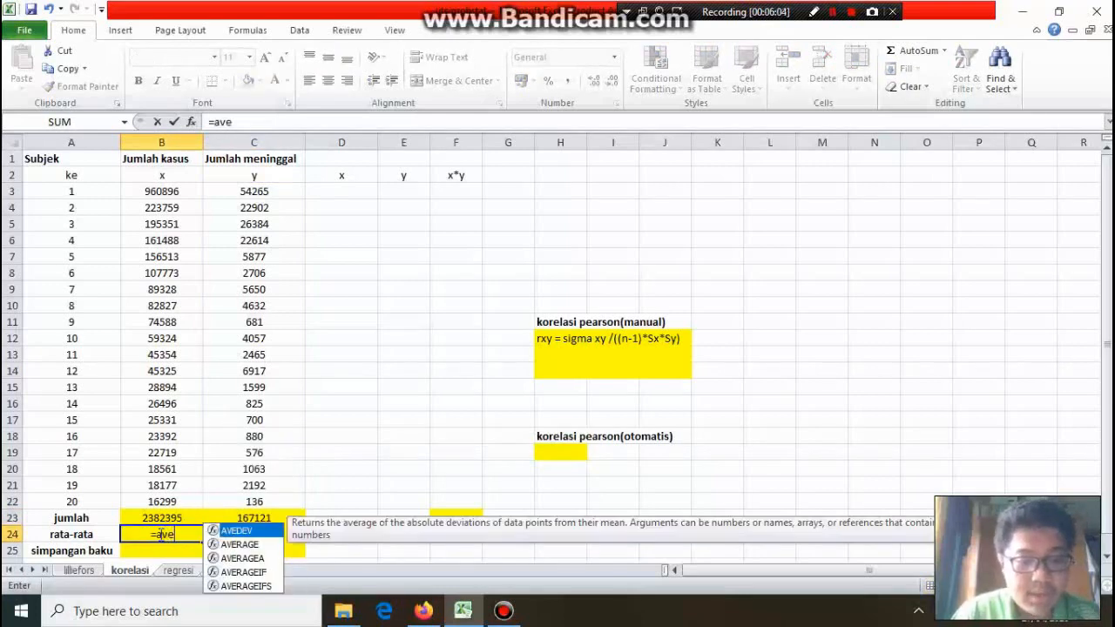
double_click(239, 544)
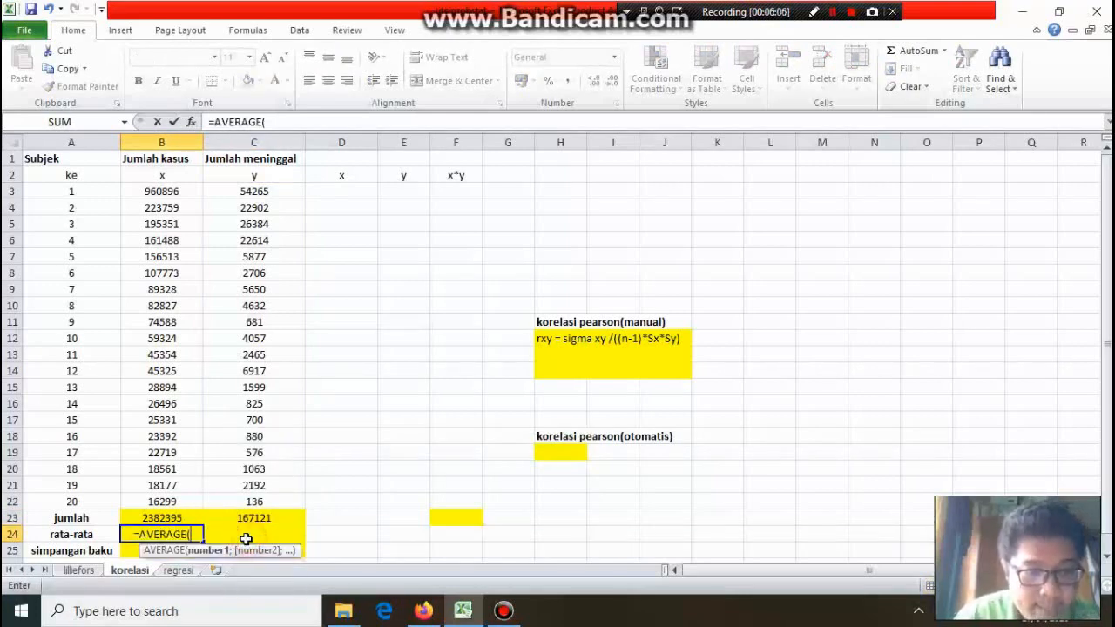
click(154, 194)
drag(154, 193, 192, 496)
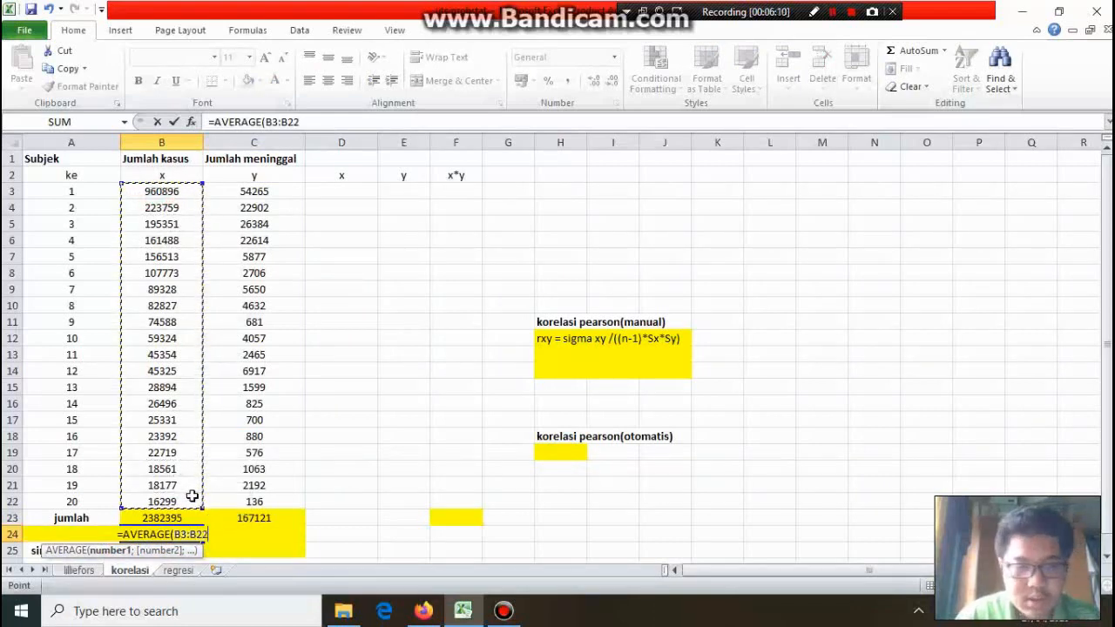
key(Return)
Calculate the mean number of deaths in C24 as the AVERAGE of C3:C22.
click(235, 535)
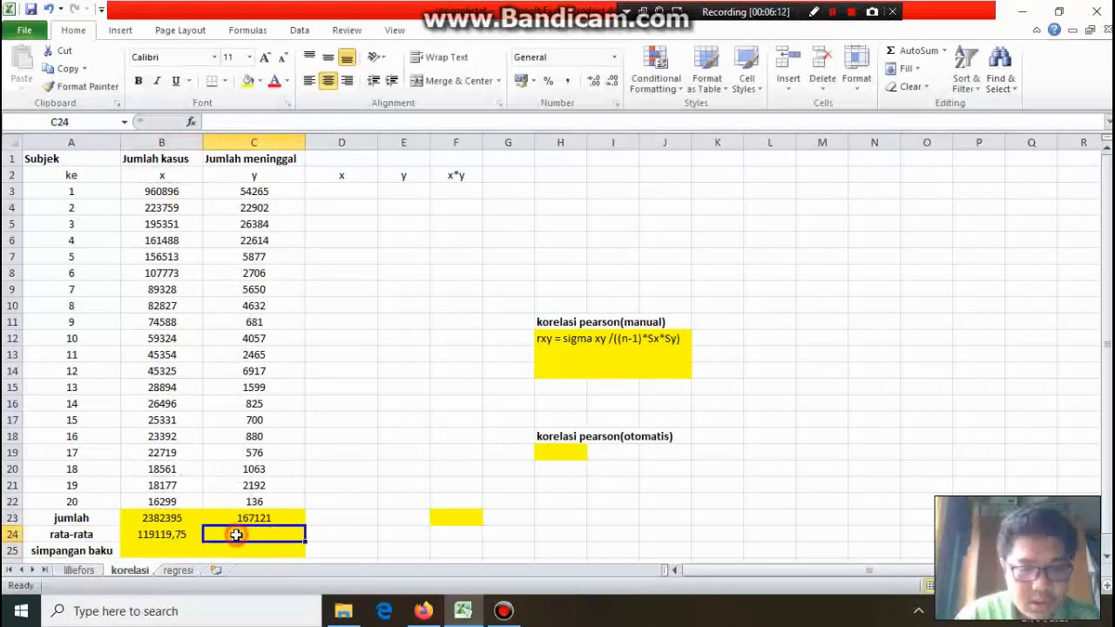
text(=avera)
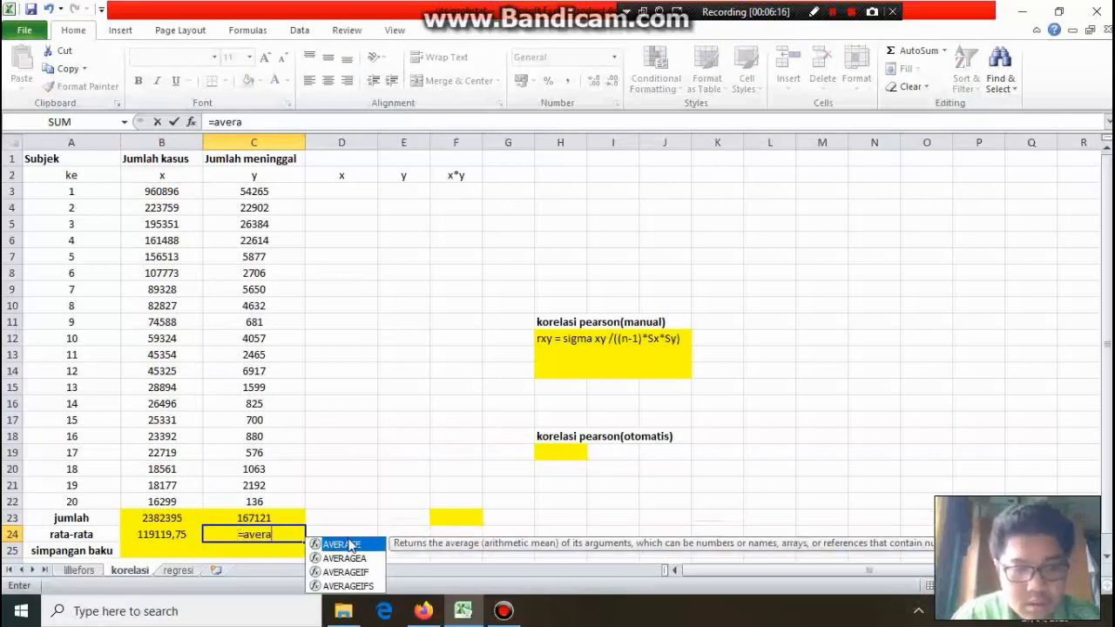
double_click(349, 544)
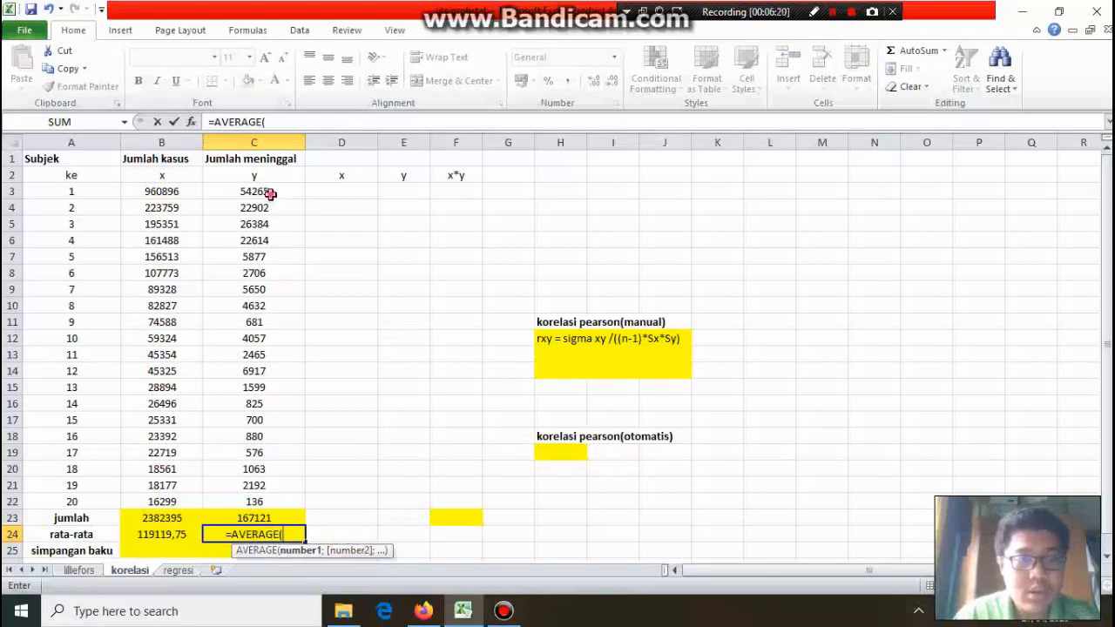
drag(266, 192, 255, 501)
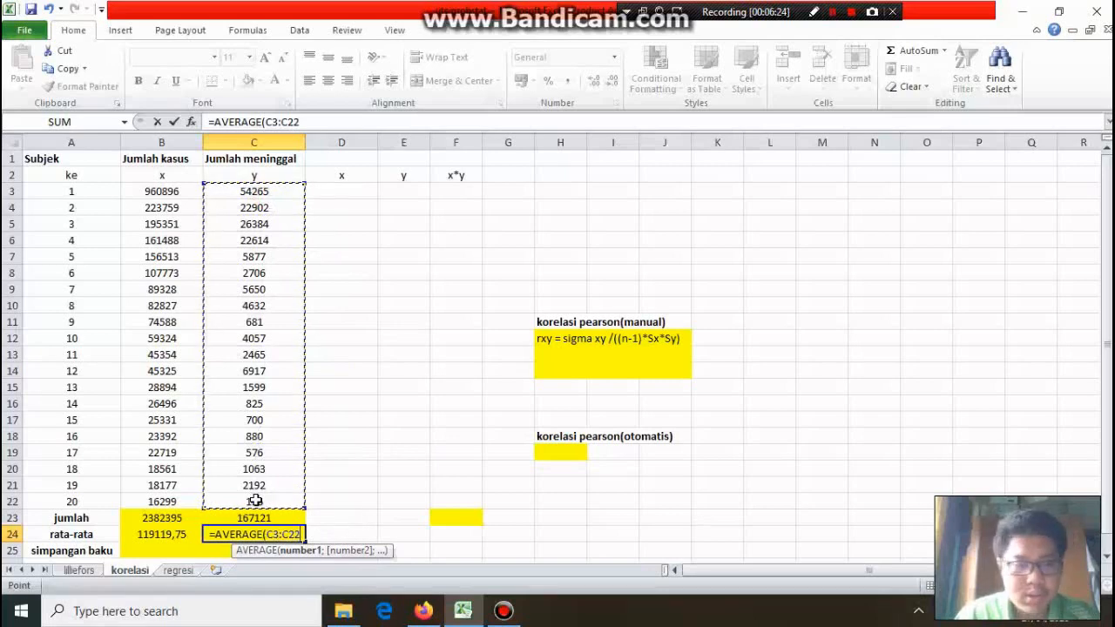
key(Return)
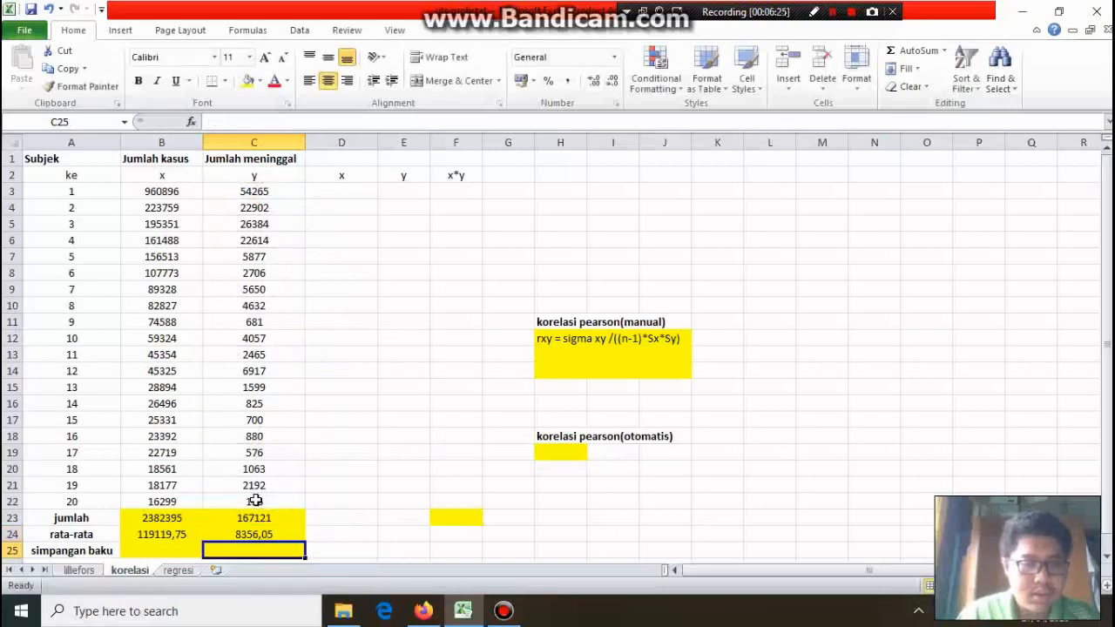
Calculate the standard deviation of the cases (simpangan baku) in B25 with STDEV over B3:B22.
click(166, 550)
text(=st)
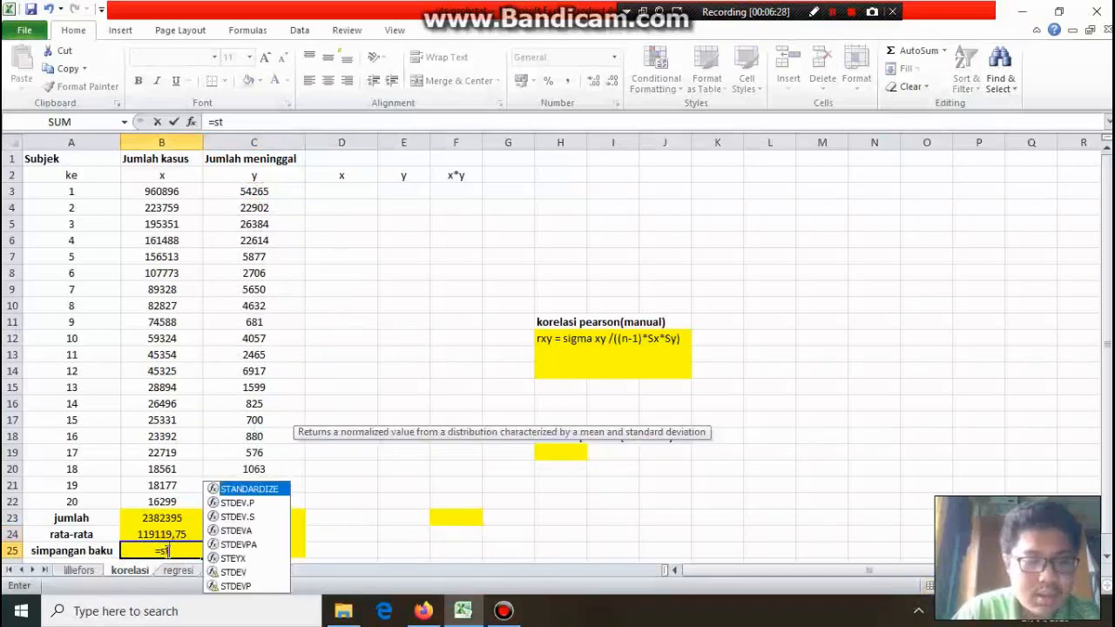
double_click(241, 571)
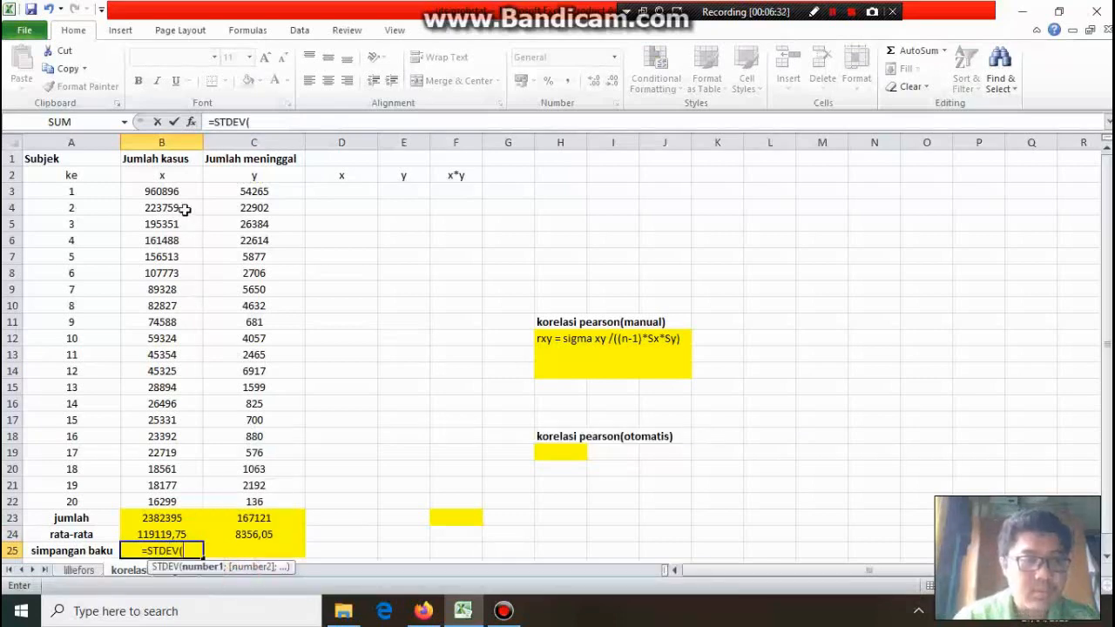
drag(177, 192, 163, 501)
key(Return)
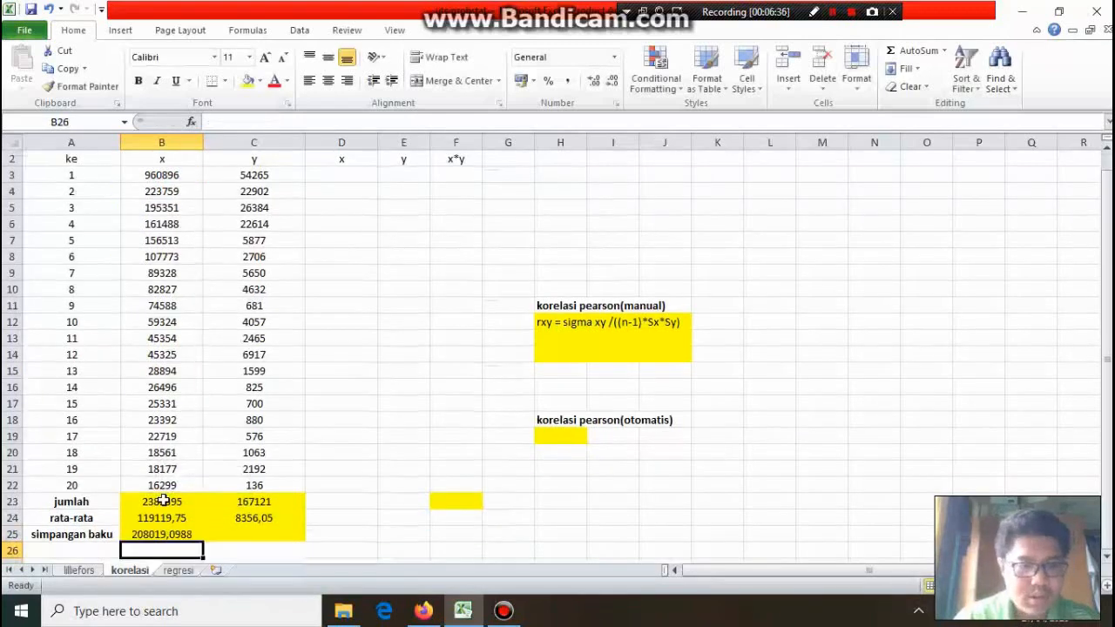
Calculate the standard deviation of the deaths in C25 with STDEV over C3:C22.
click(246, 535)
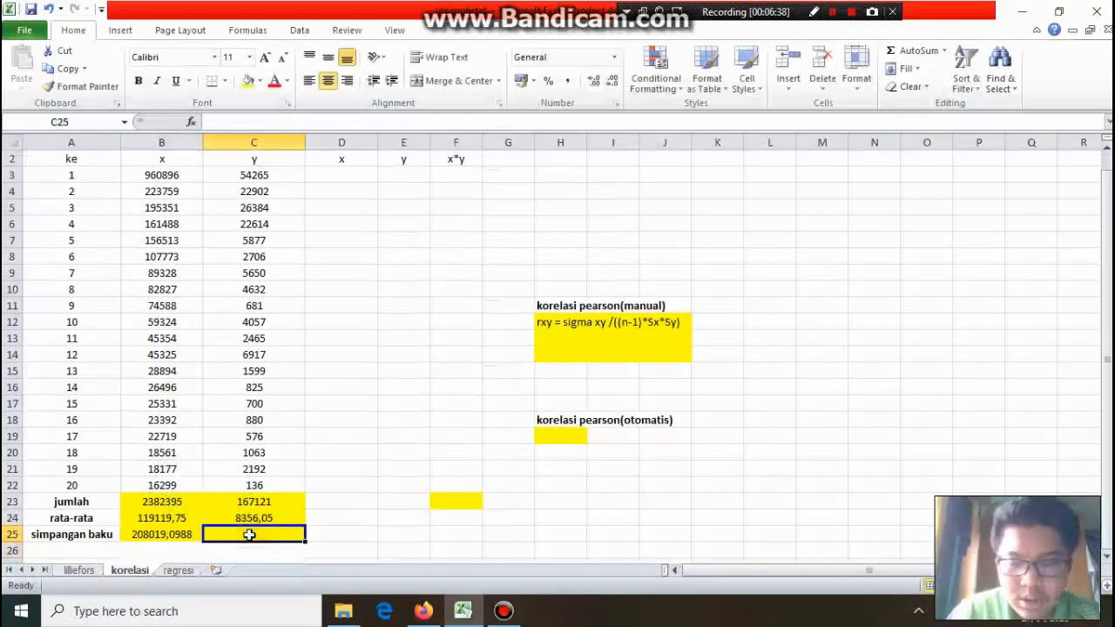
text(=st)
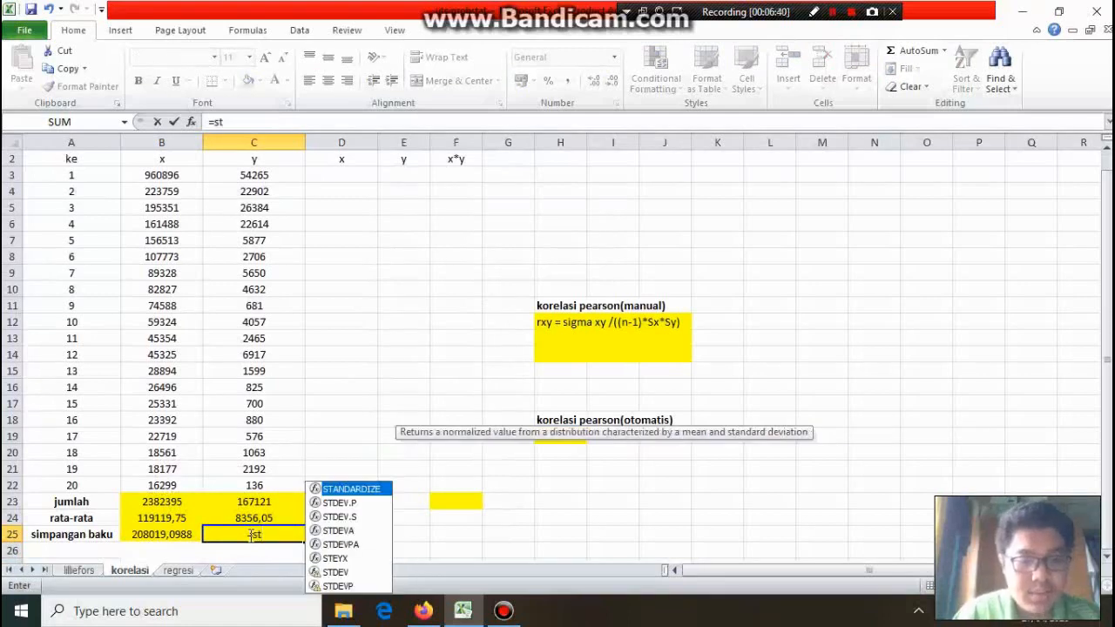
double_click(337, 571)
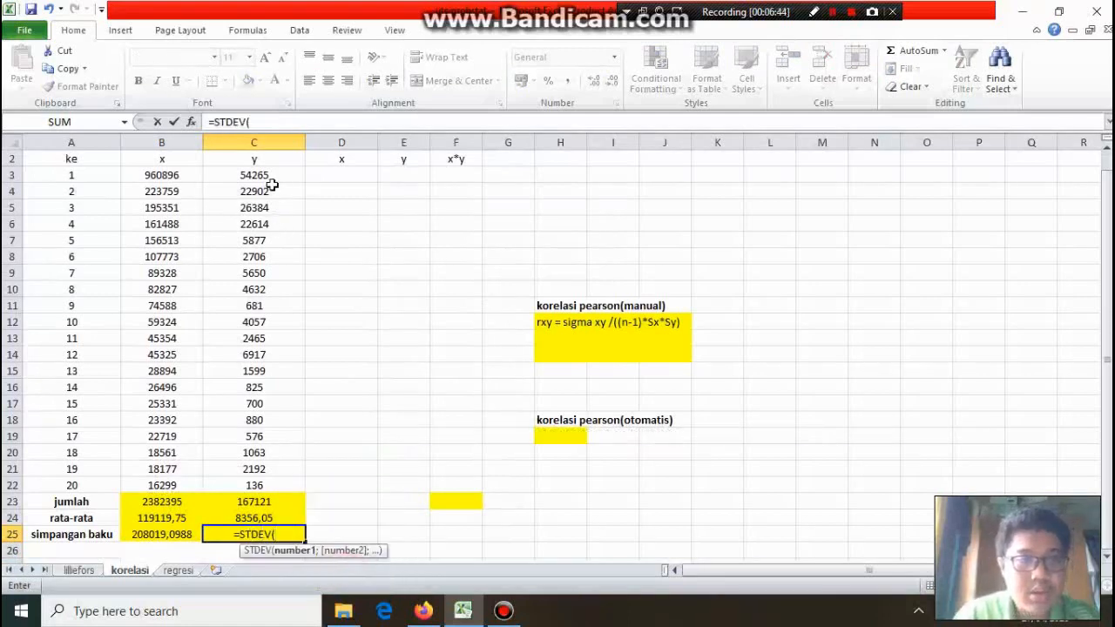
drag(272, 176, 264, 485)
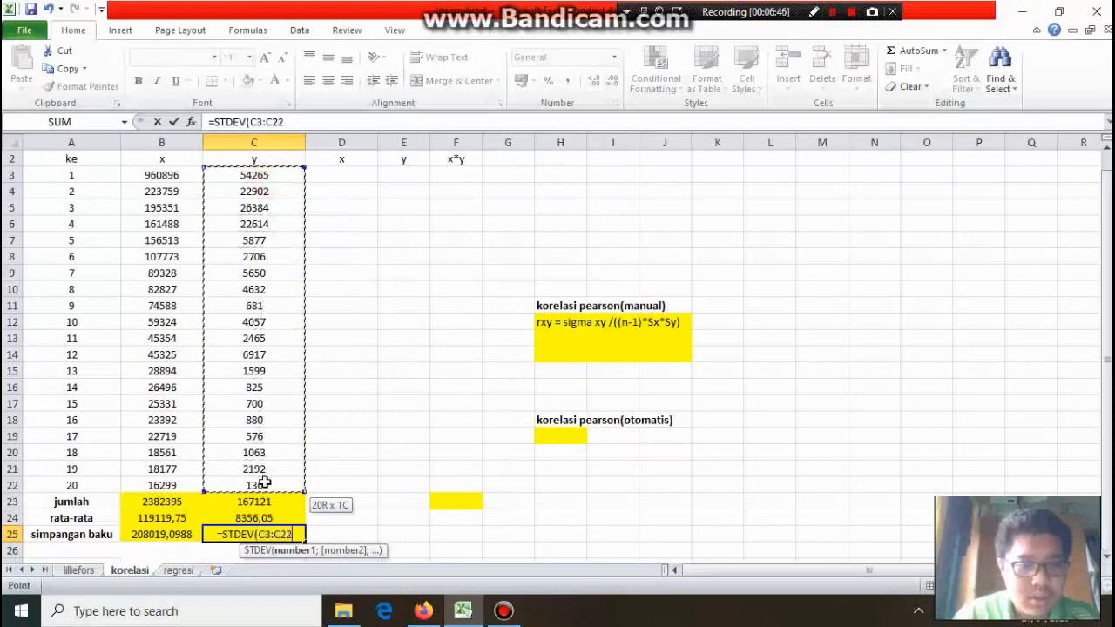
key(Return)
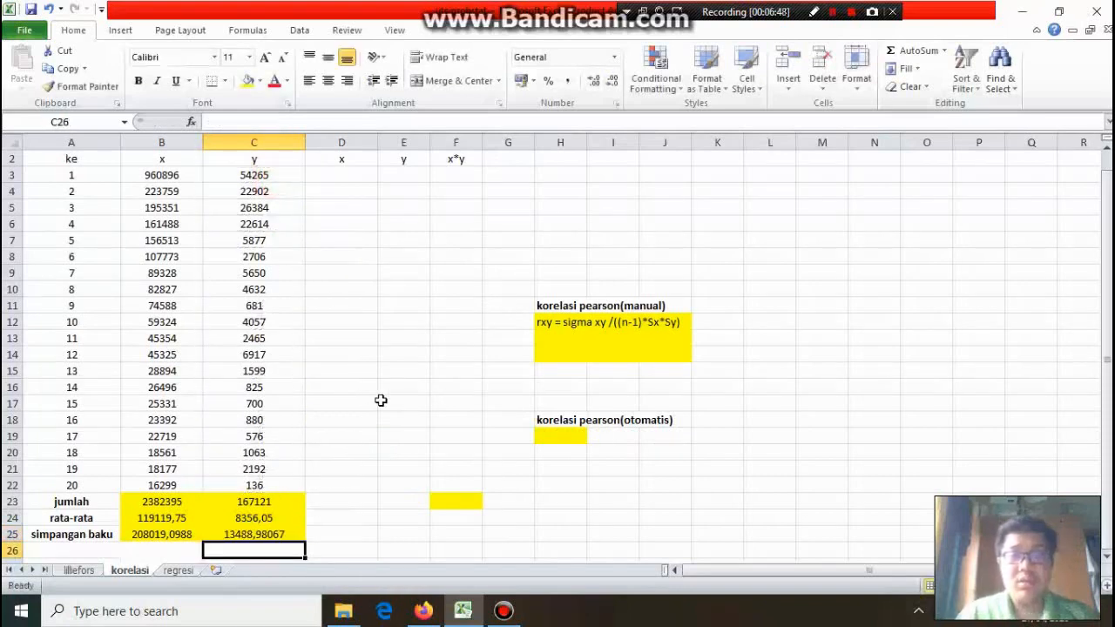
Start a formula in D3, the first data cell of the second x column.
scroll(380, 401, up, 1)
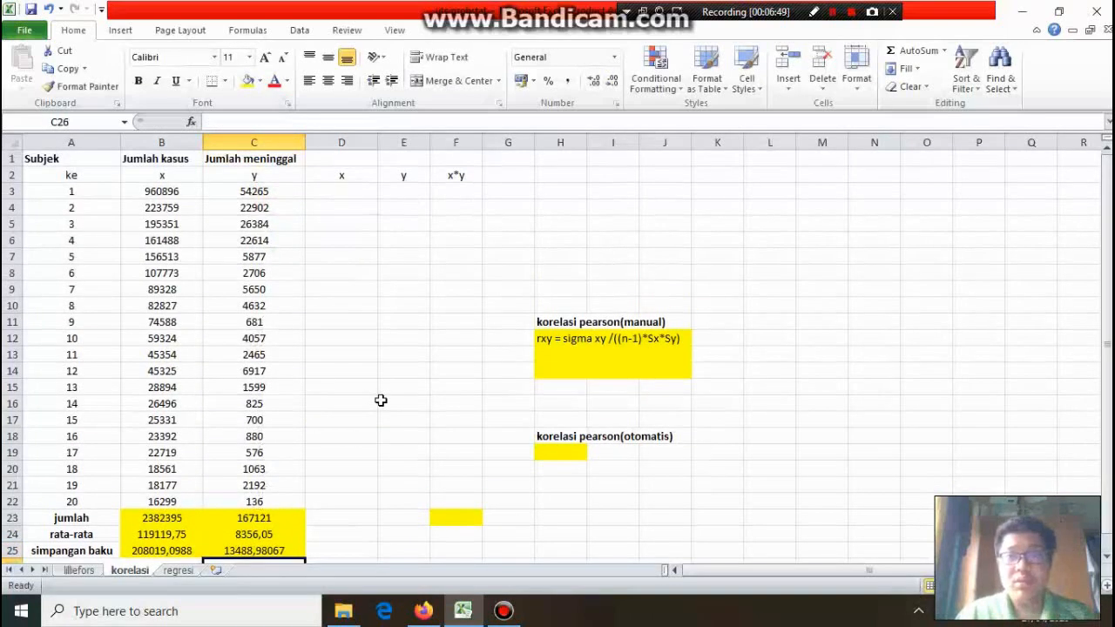
click(343, 194)
text(=)
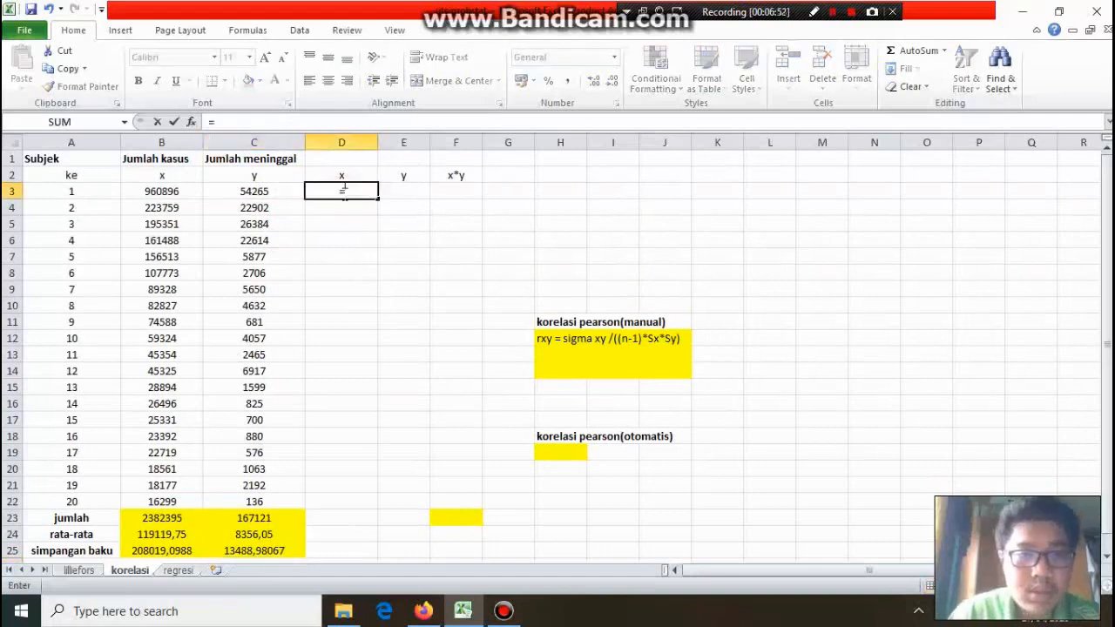
click(157, 192)
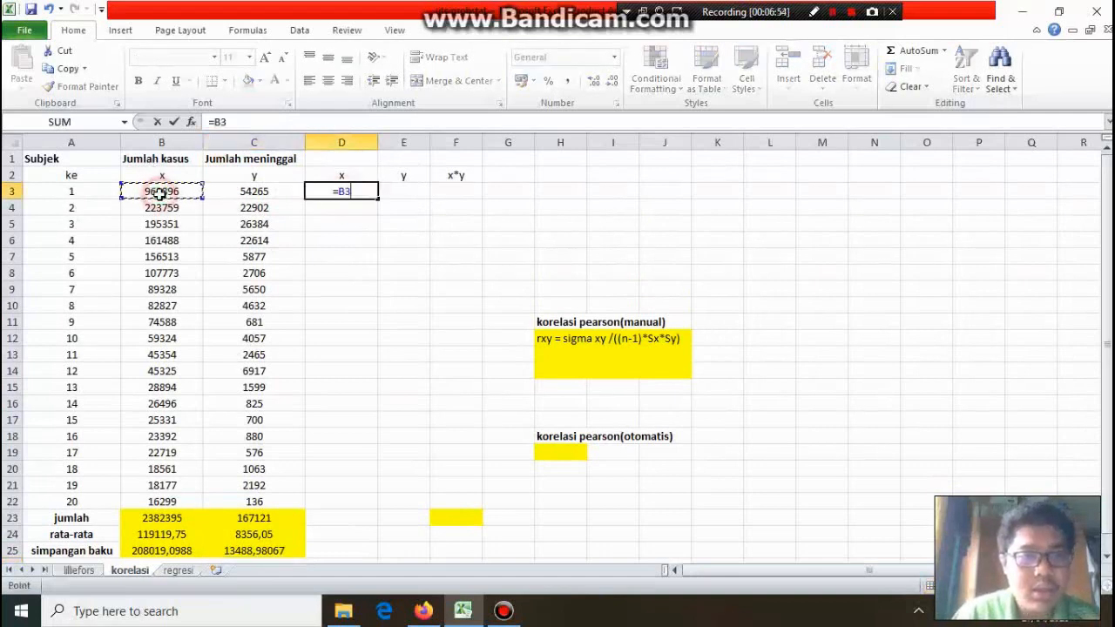
click(172, 518)
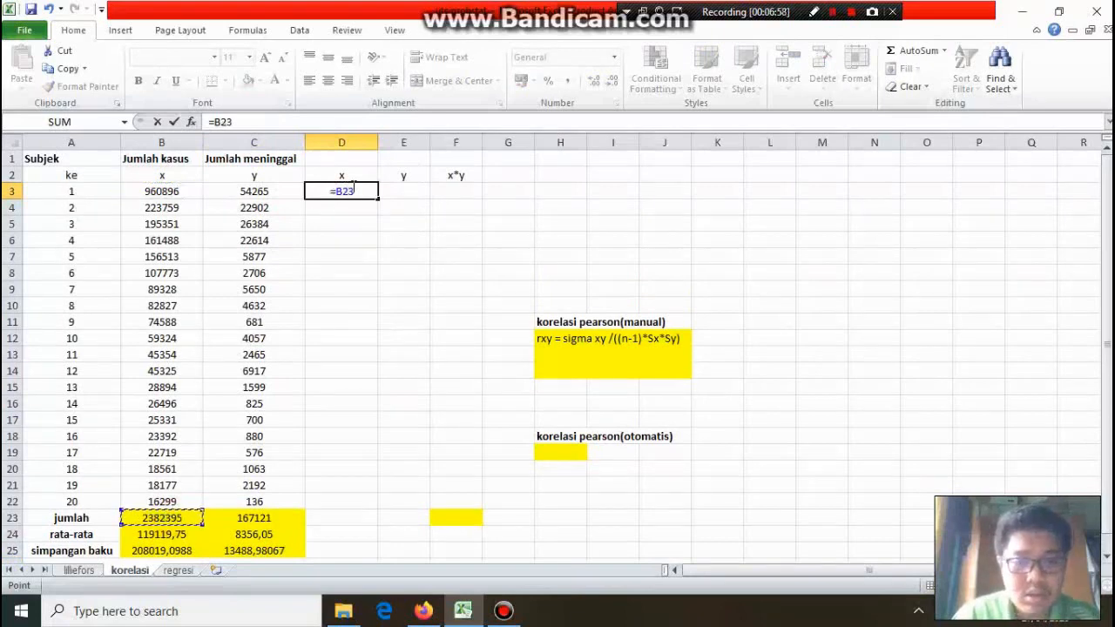
text(-)
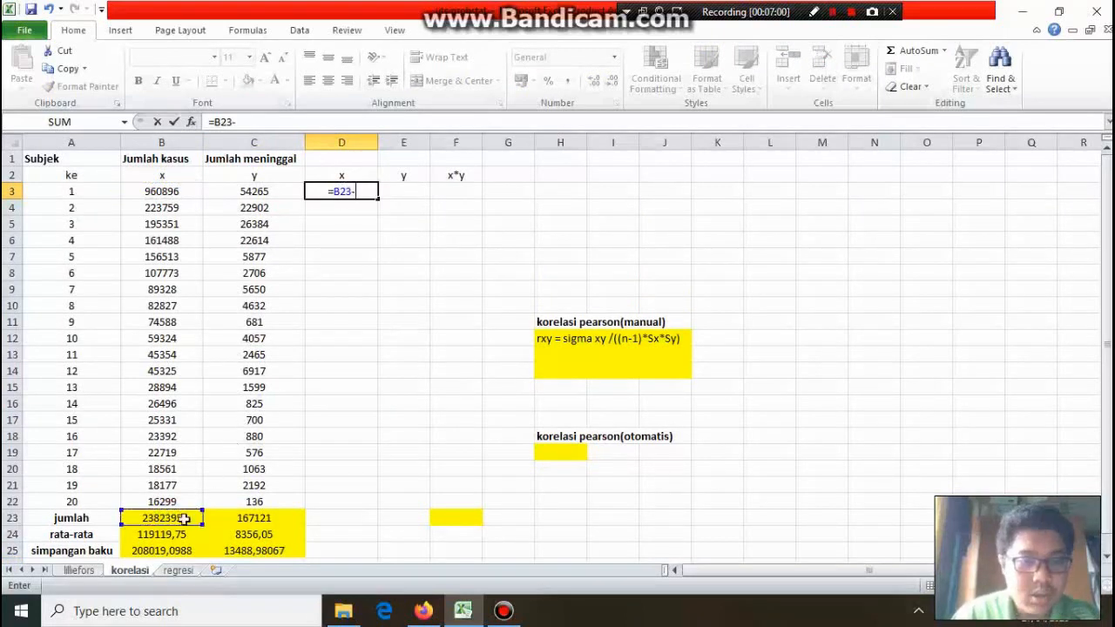
click(180, 533)
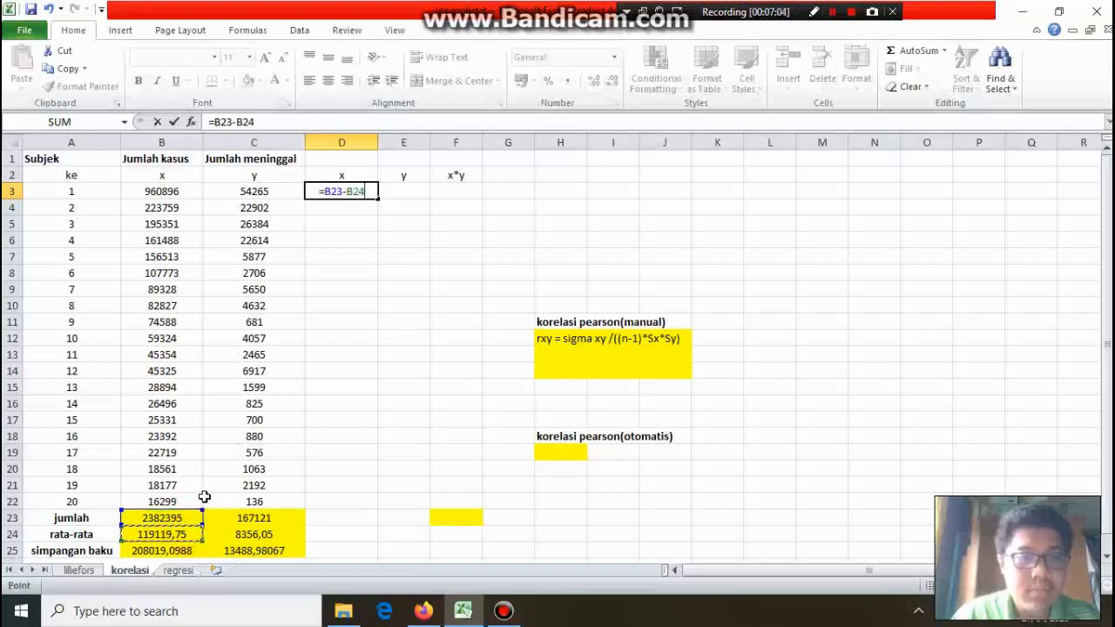
key(BackSpace)
key(BackSpace)
key(BackSpace)
key(BackSpace)
key(BackSpace)
key(BackSpace)
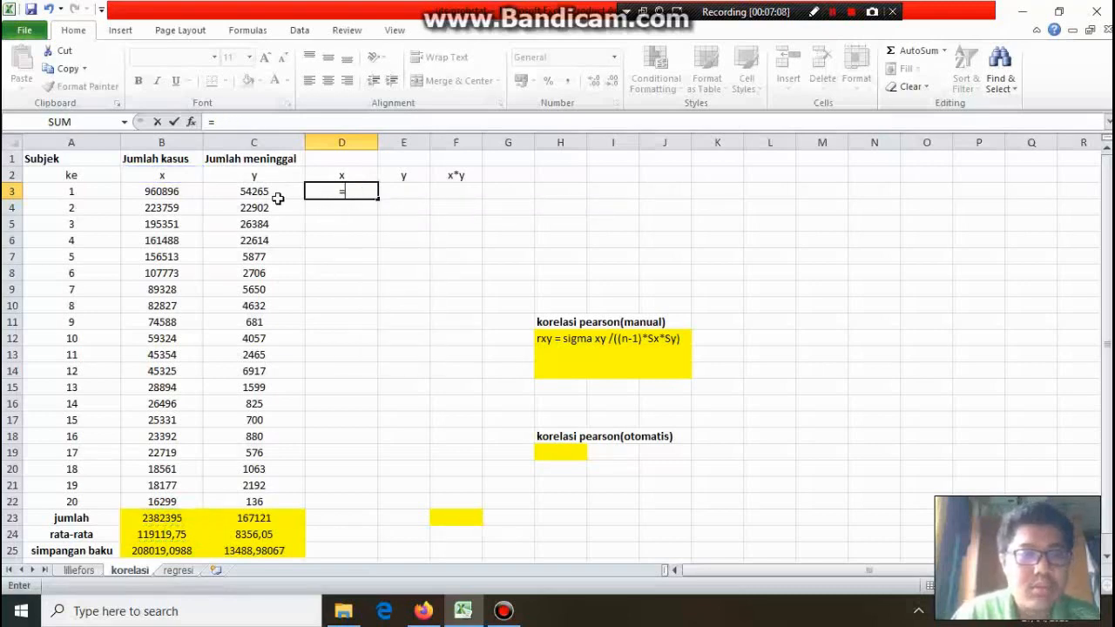
Complete the D3 formula as =B3-$B$24, with an absolute reference to the mean, and fill it down to D22.
click(184, 193)
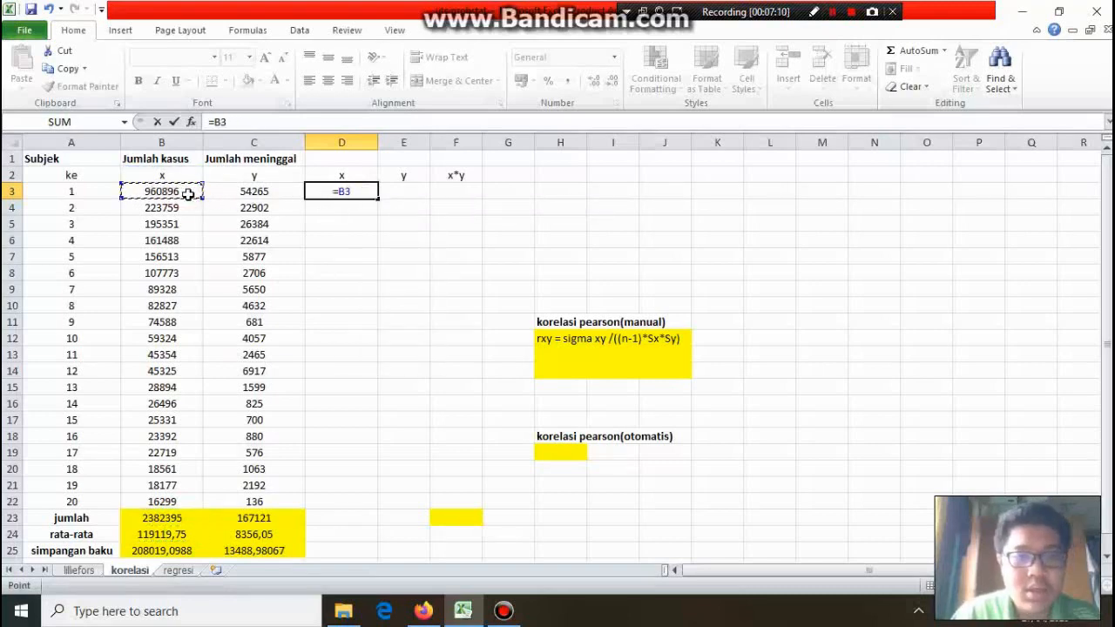
text(-)
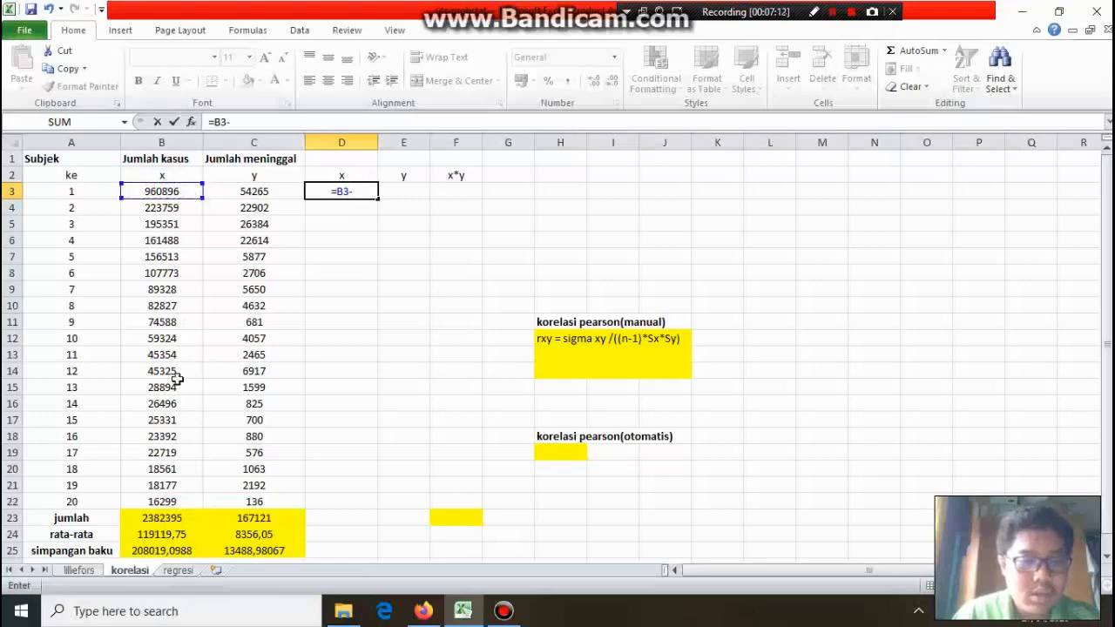
click(178, 534)
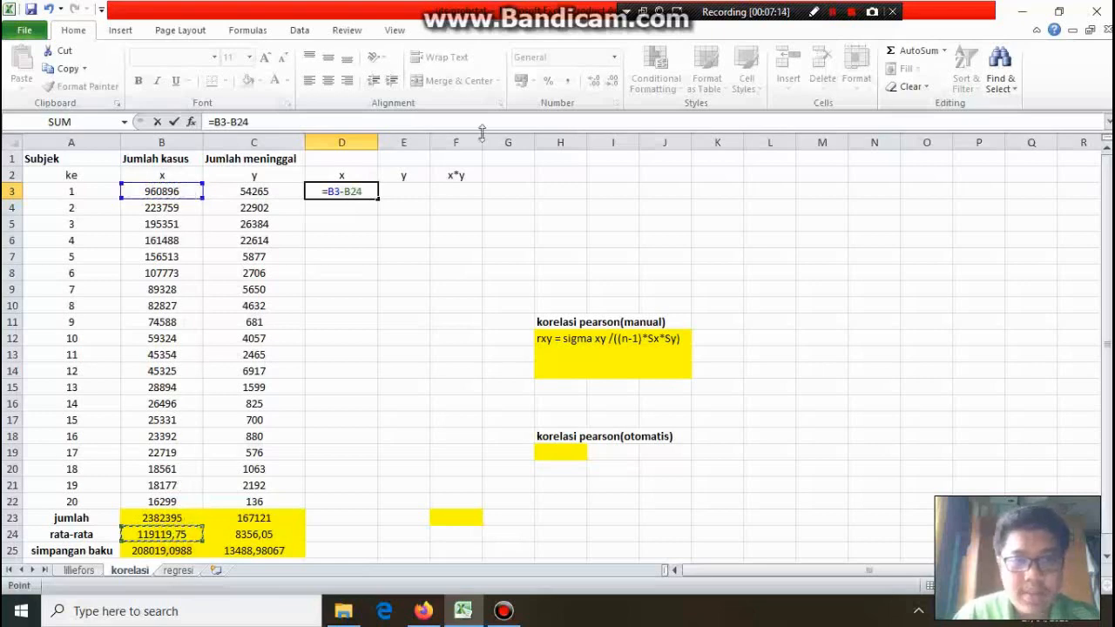
click(346, 191)
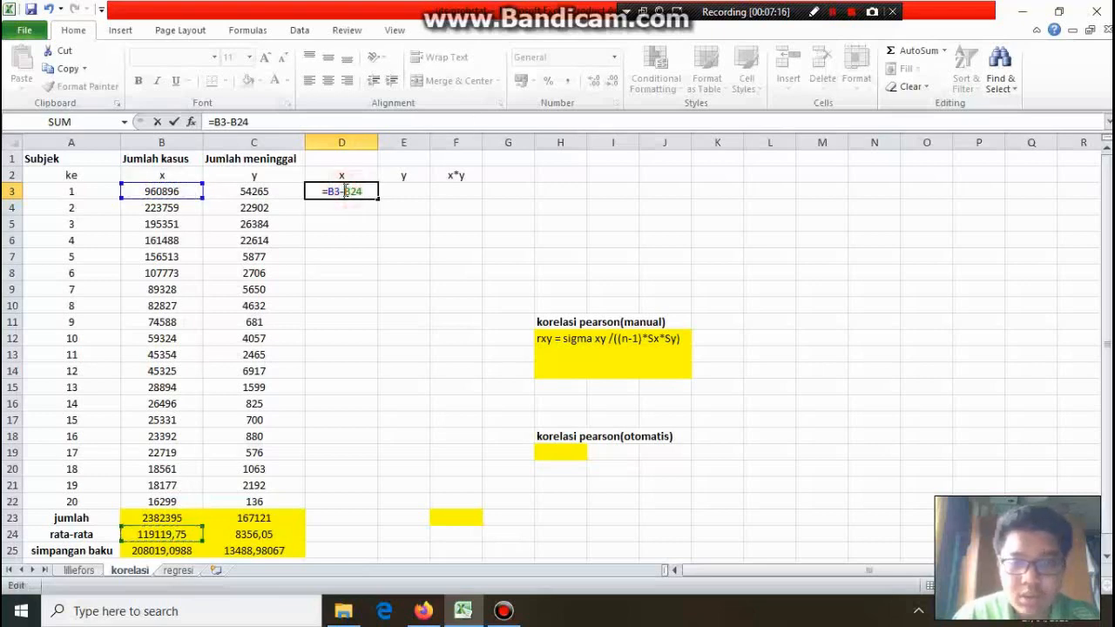
text($)
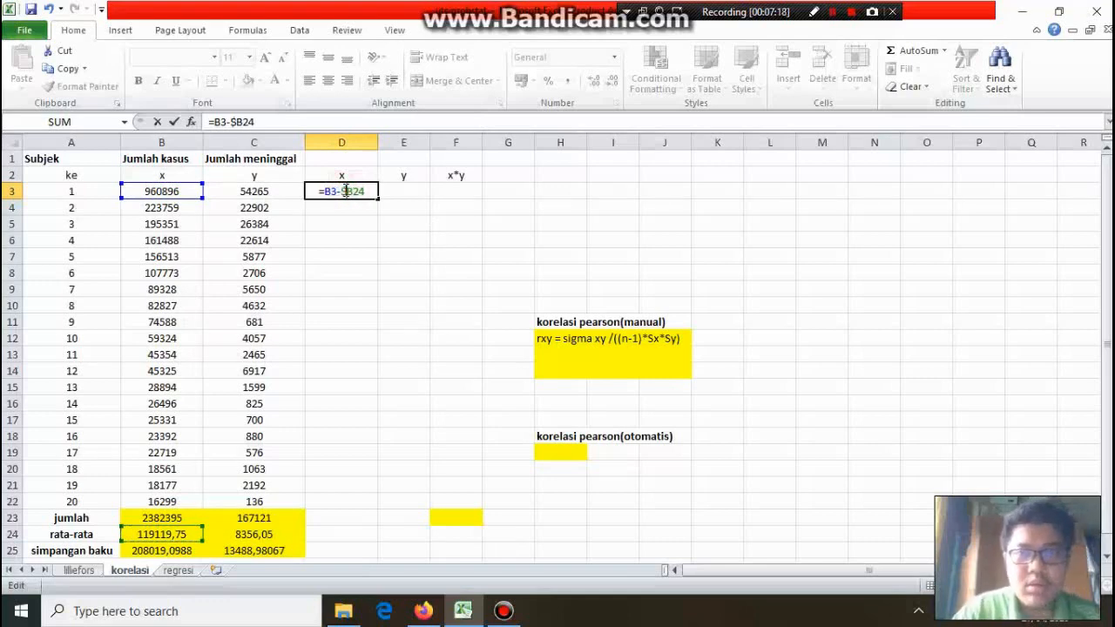
click(354, 191)
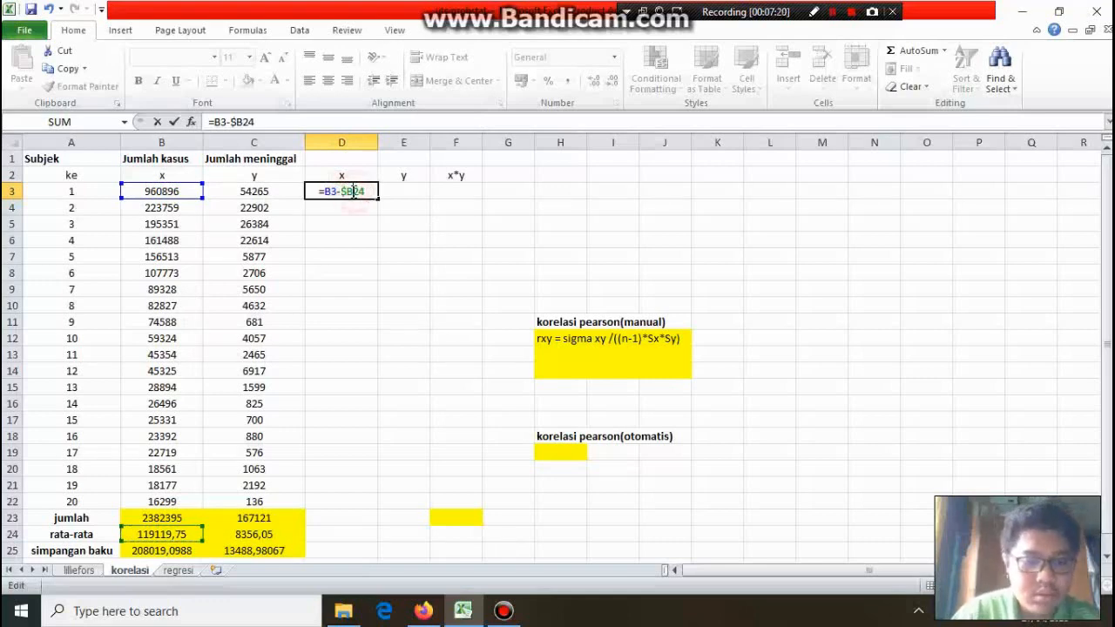
text($)
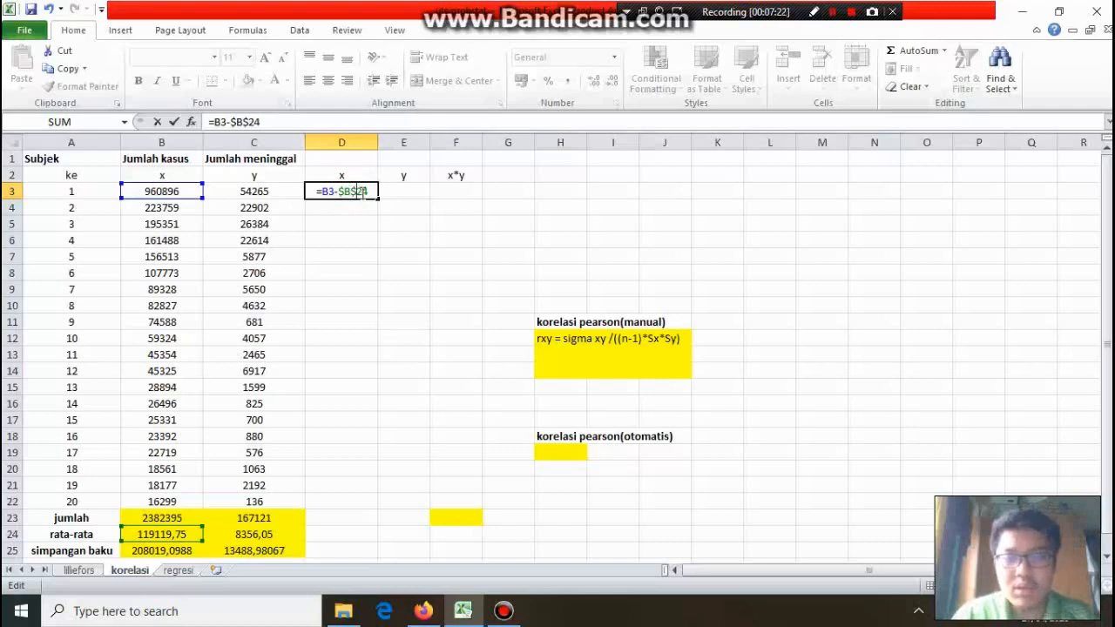
key(Return)
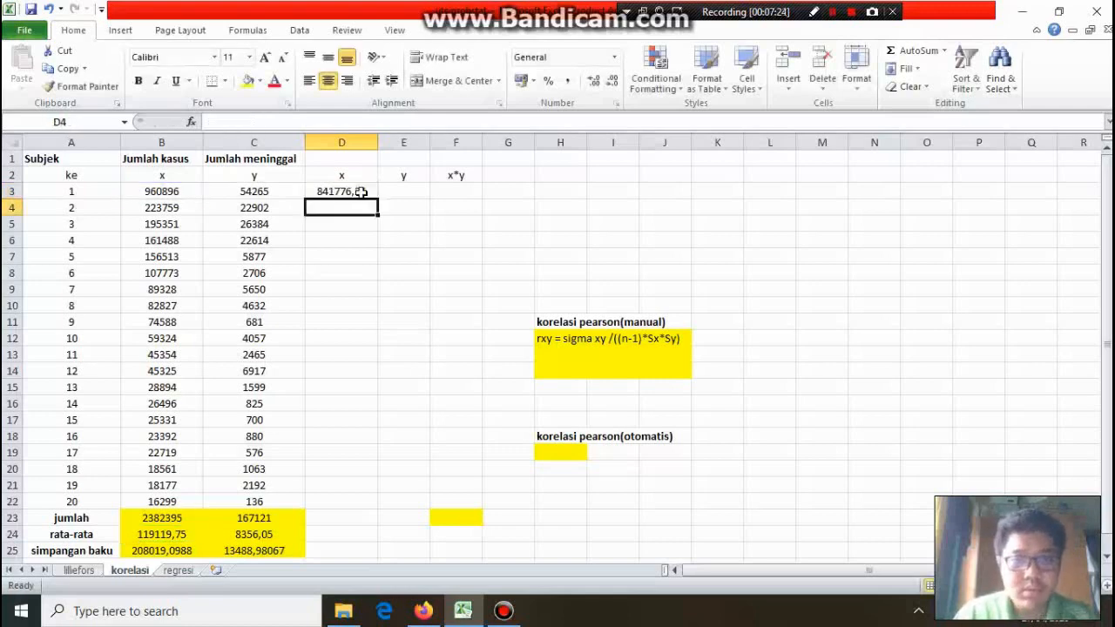
click(361, 192)
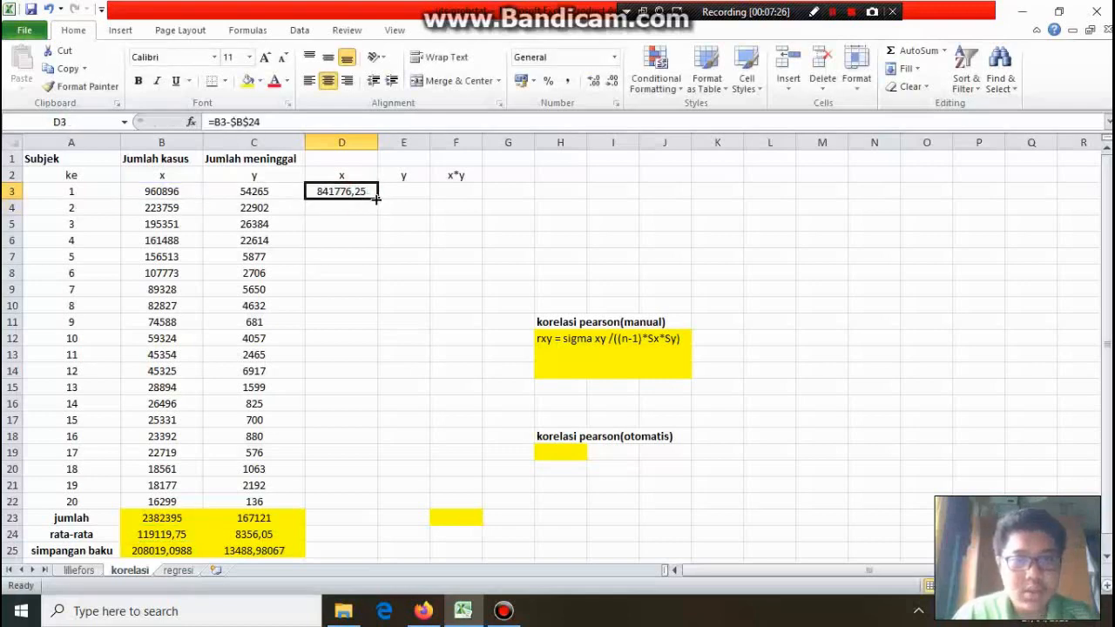
drag(376, 197, 356, 503)
Calculate each death count's deviation from the mean with =C3-$C$24 in E3, and fill it down to E22.
click(412, 195)
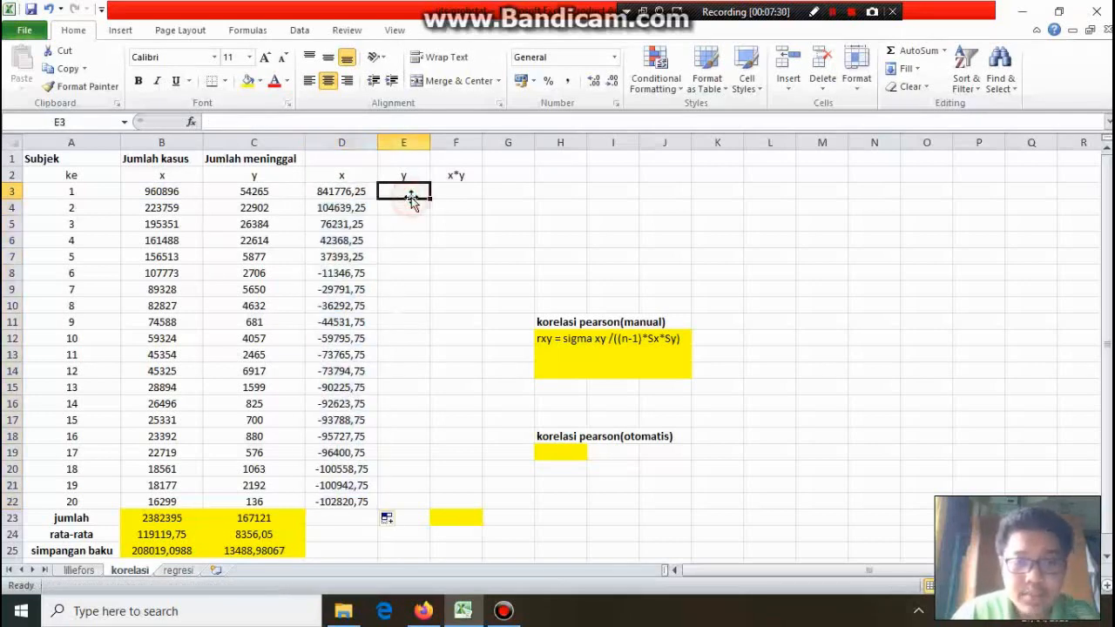
text(=)
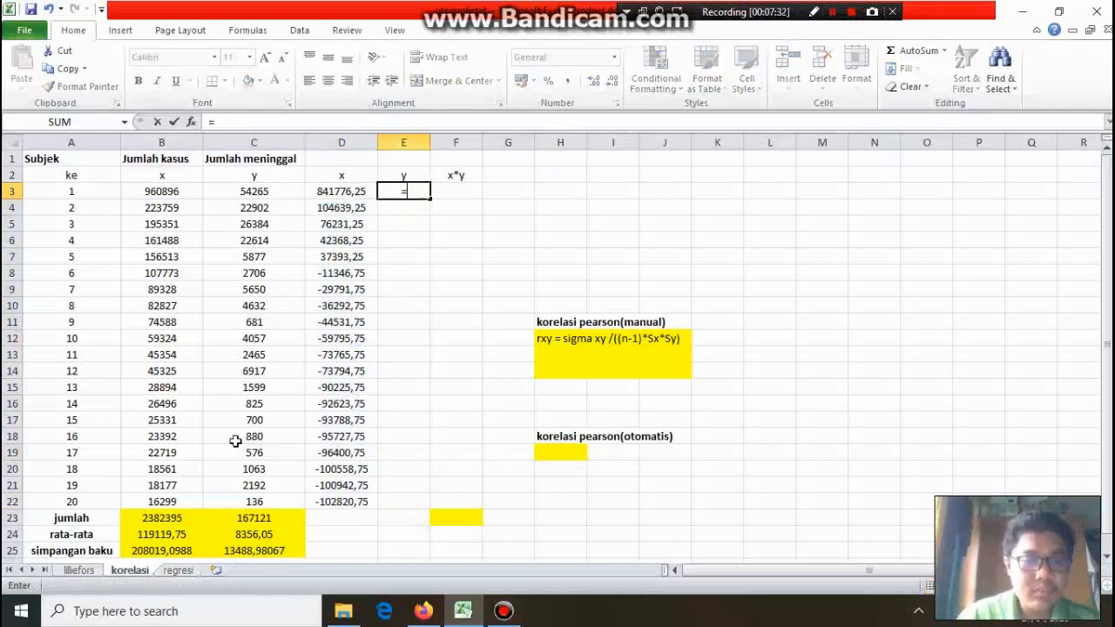
click(276, 194)
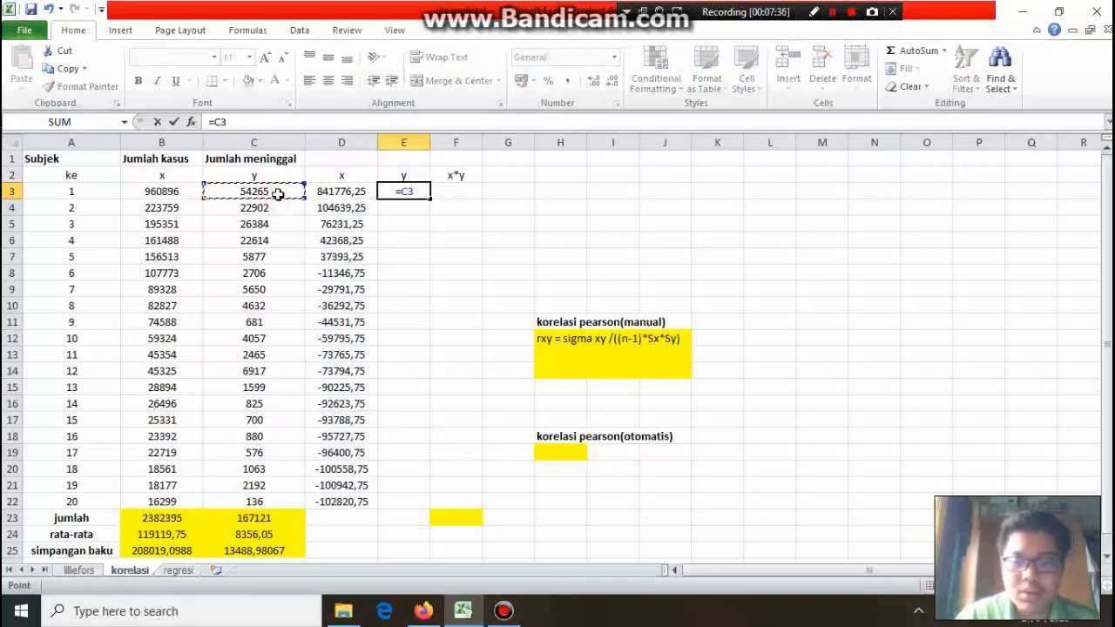
text(-)
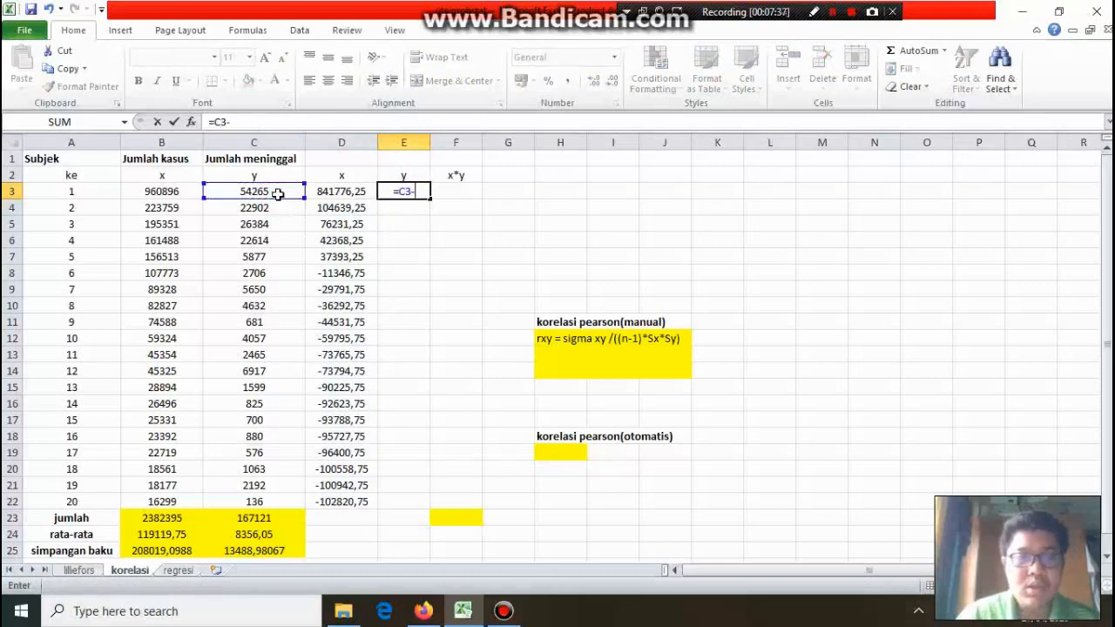
click(251, 536)
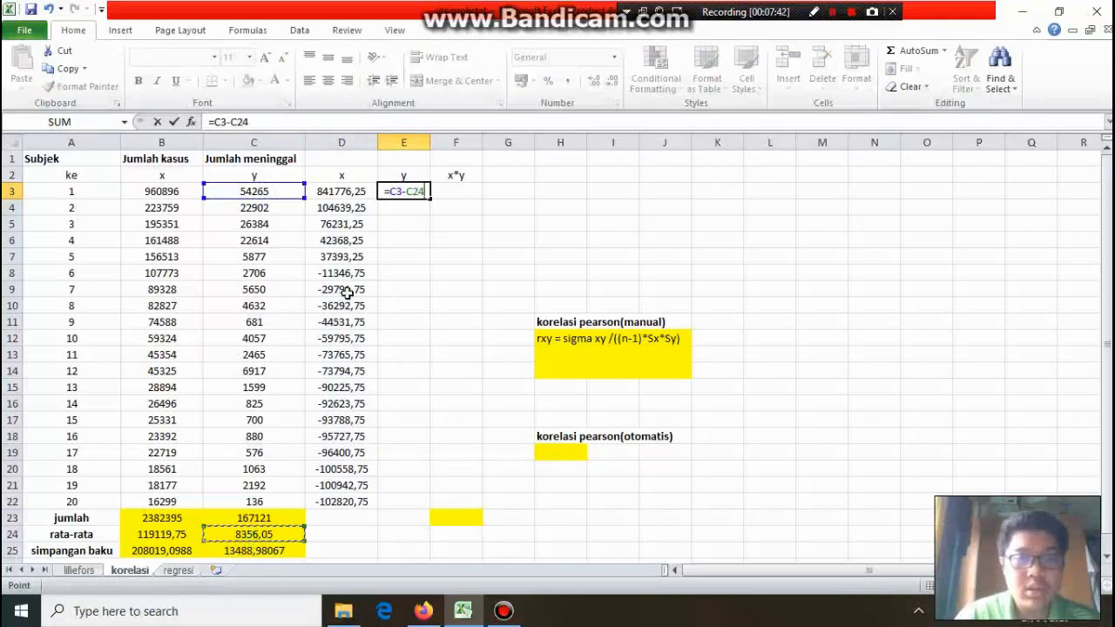
click(407, 192)
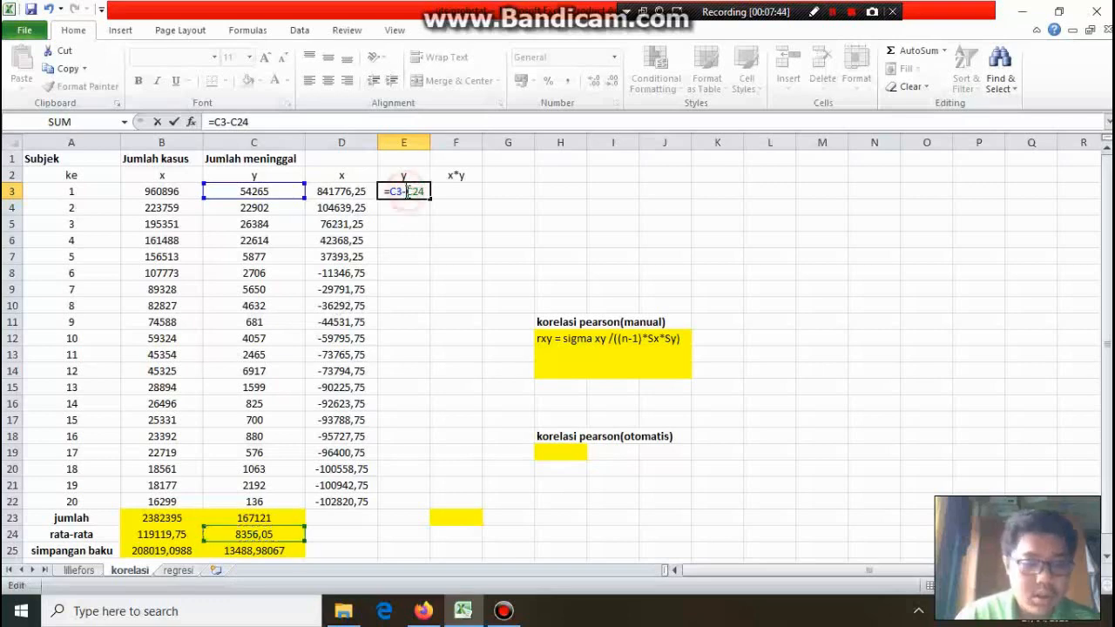
text($)
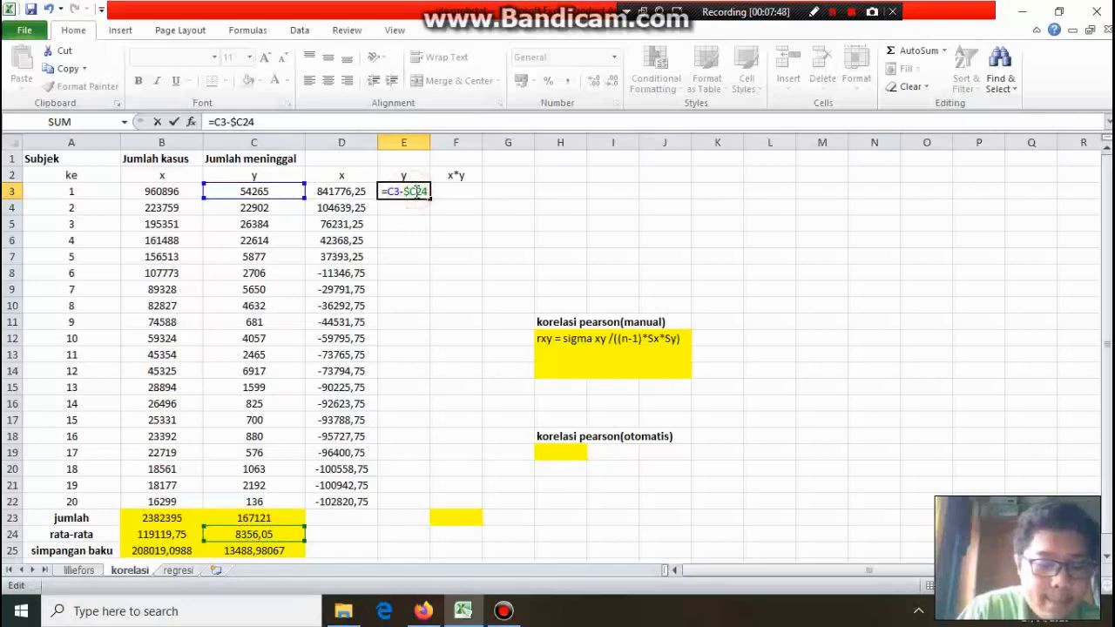
click(416, 191)
text($)
key(Return)
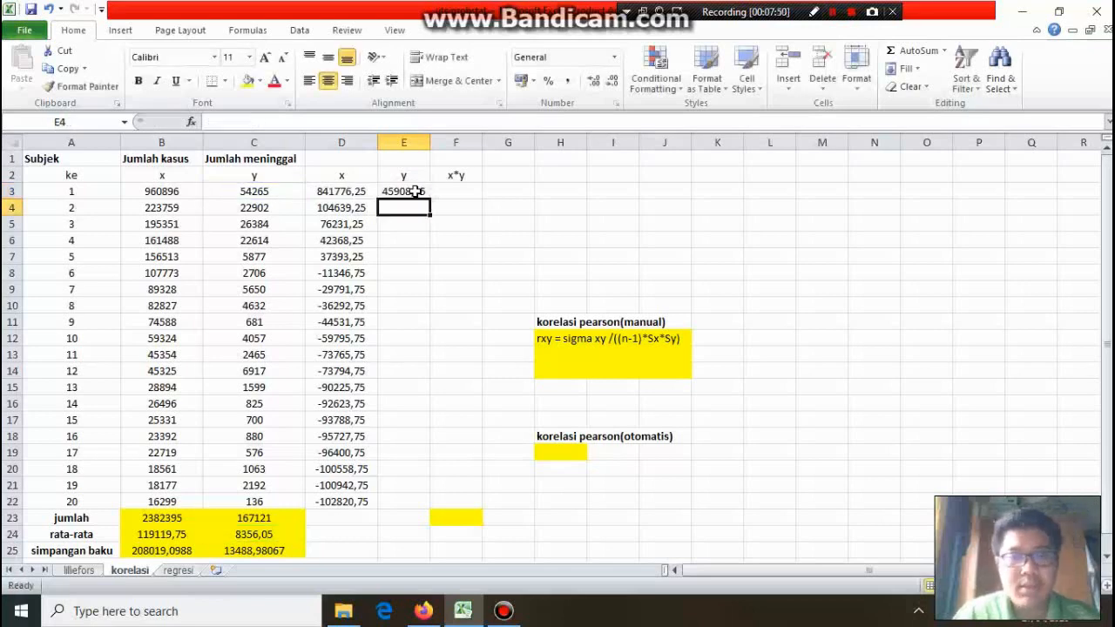
click(417, 192)
drag(430, 199, 403, 504)
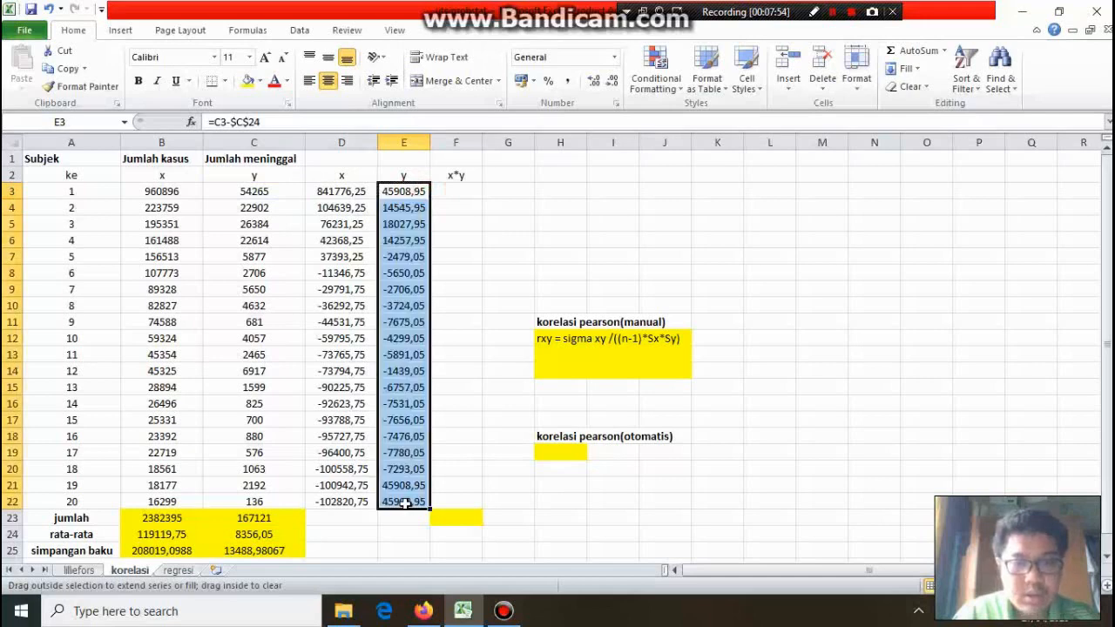
Multiply the two deviations with =D3*E3 in F3, and fill the x*y formula down to F22.
click(451, 188)
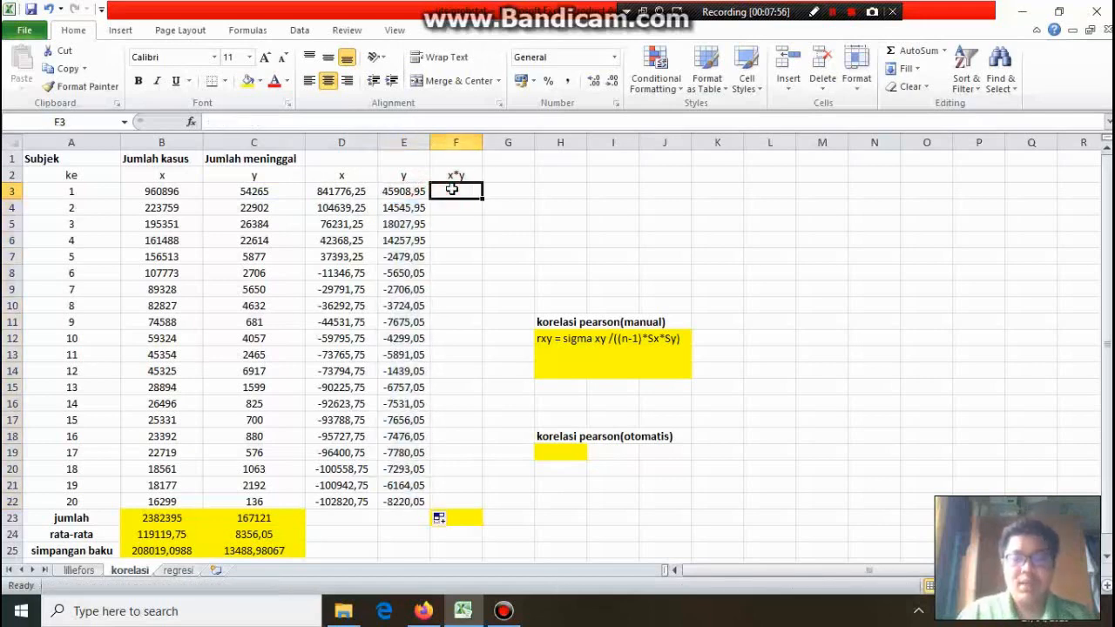
text(=)
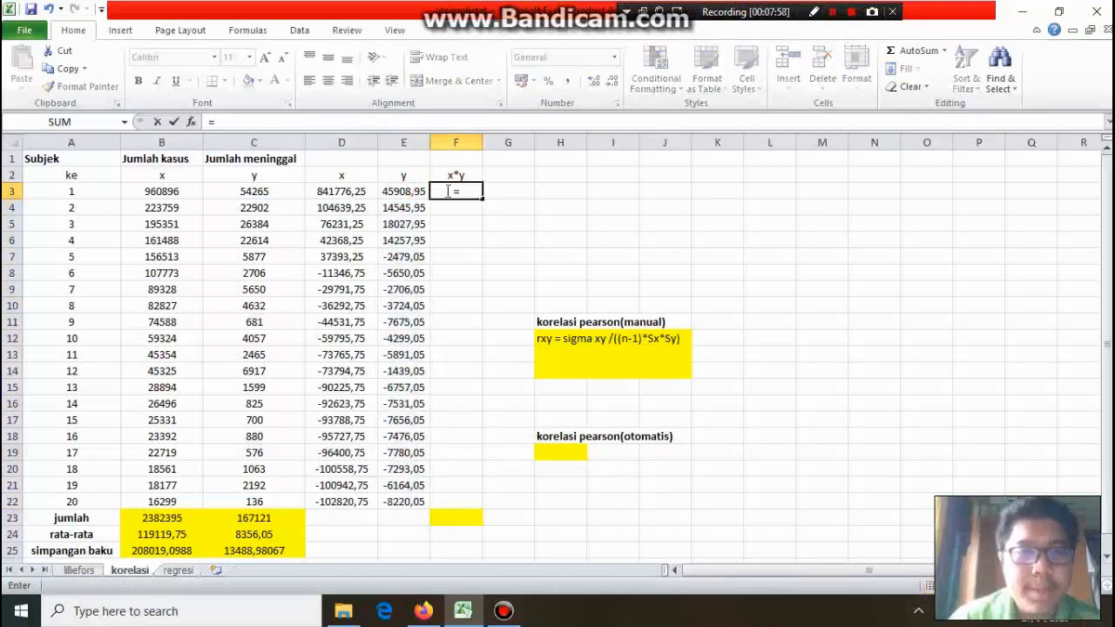
click(359, 192)
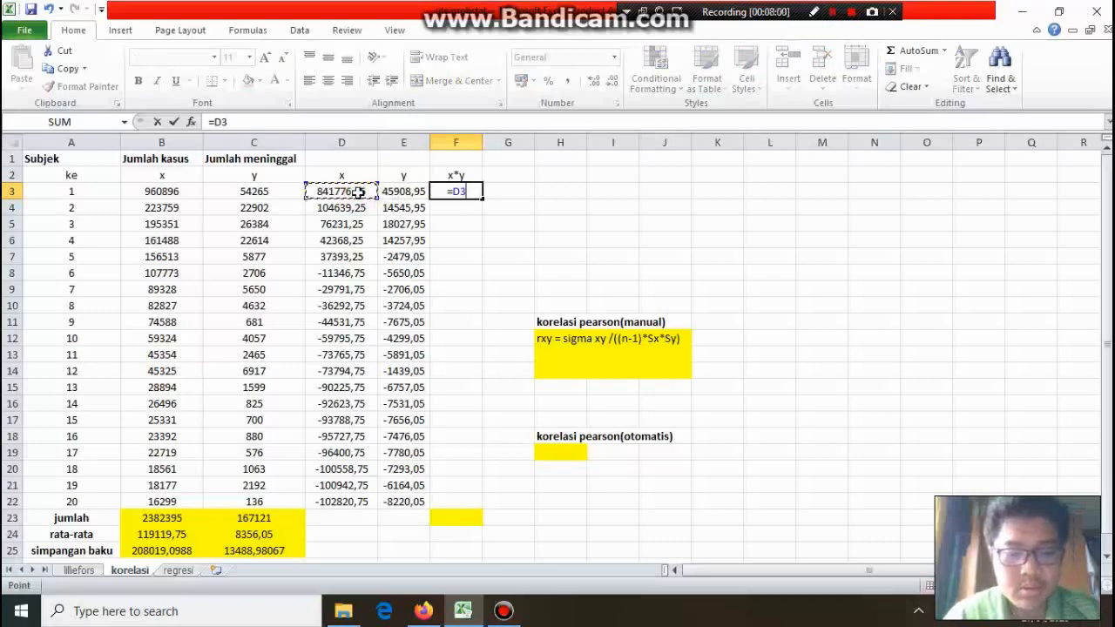
text(*)
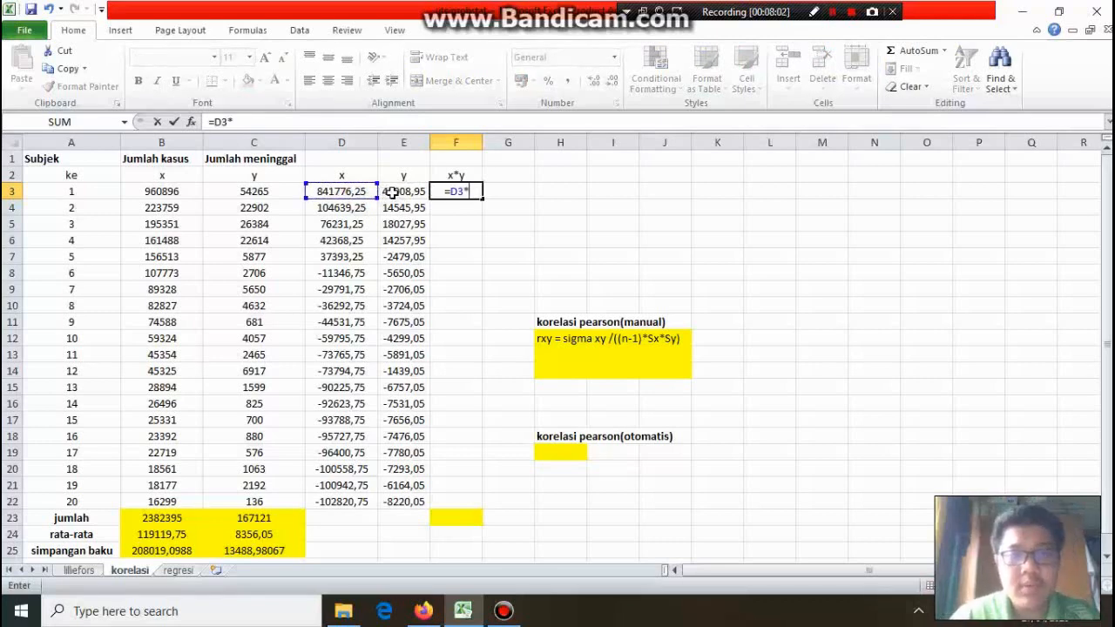
click(392, 192)
key(Return)
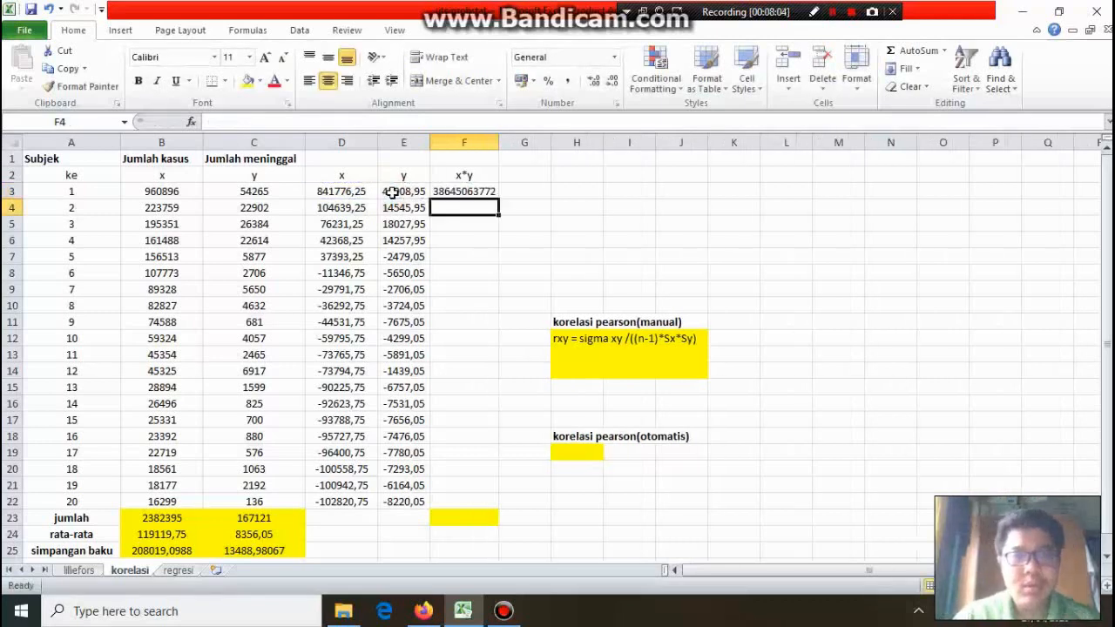
click(486, 191)
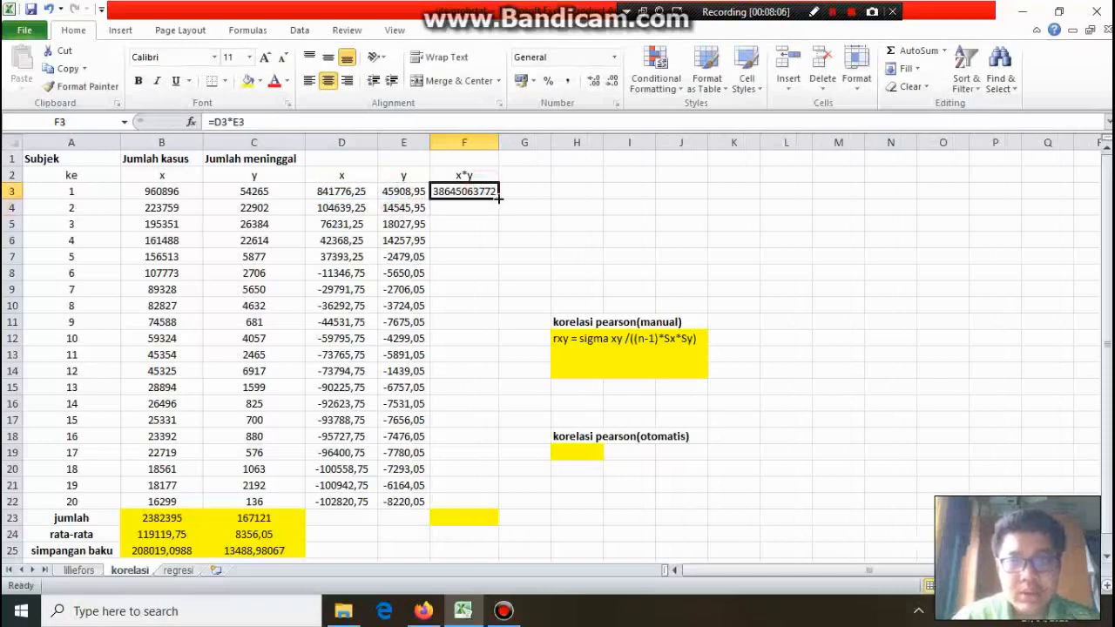
drag(498, 199, 488, 507)
Total the x*y products in F23 with SUM over F3:F22.
click(475, 517)
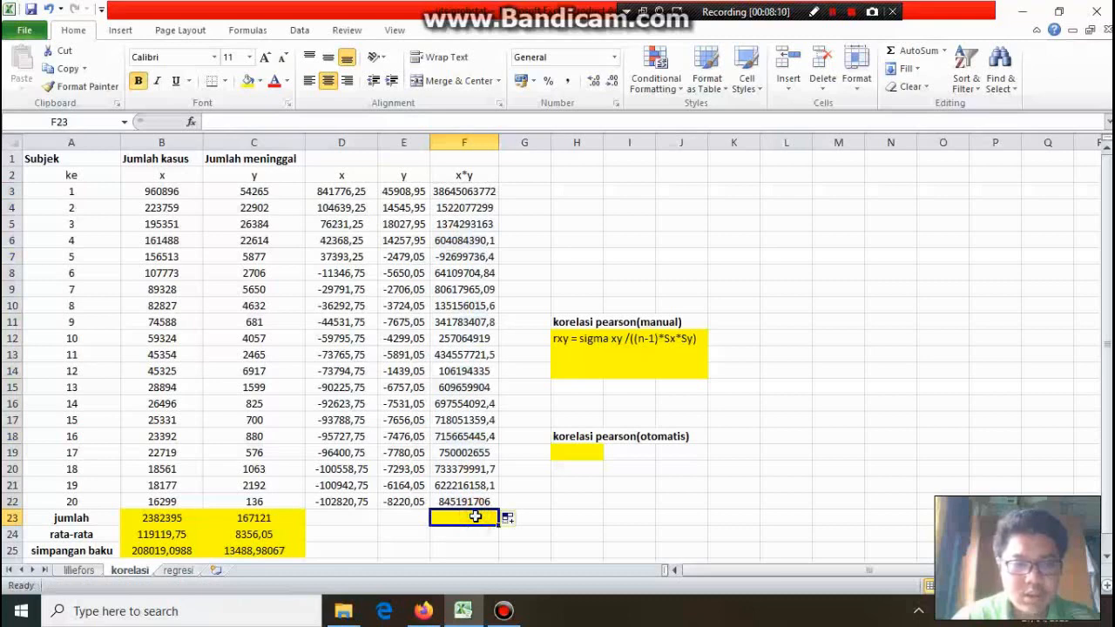
text(=sum)
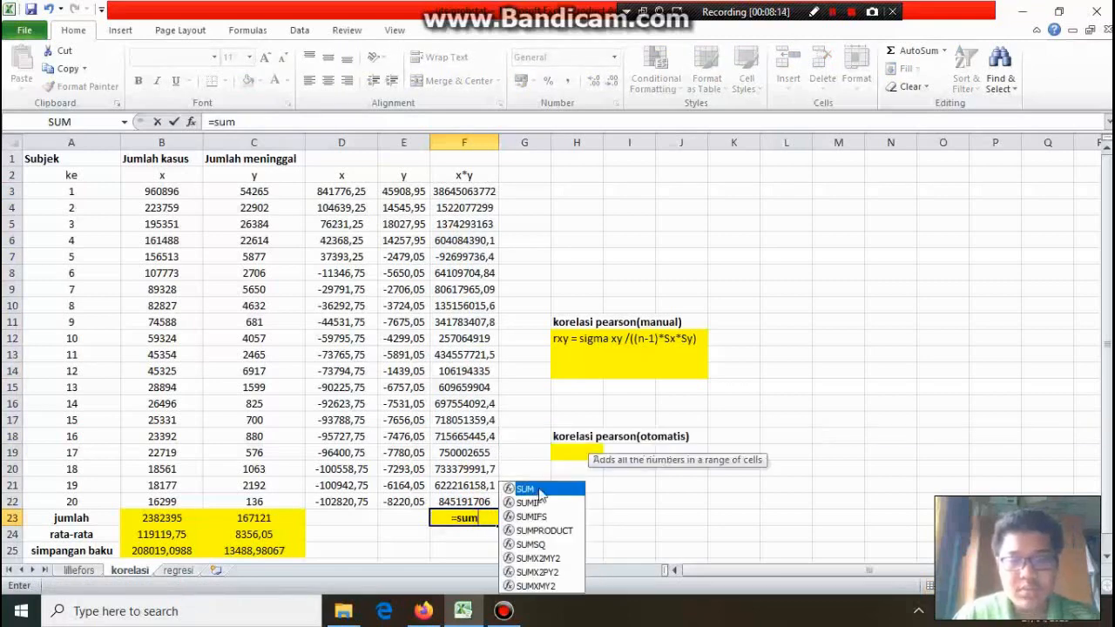
double_click(533, 488)
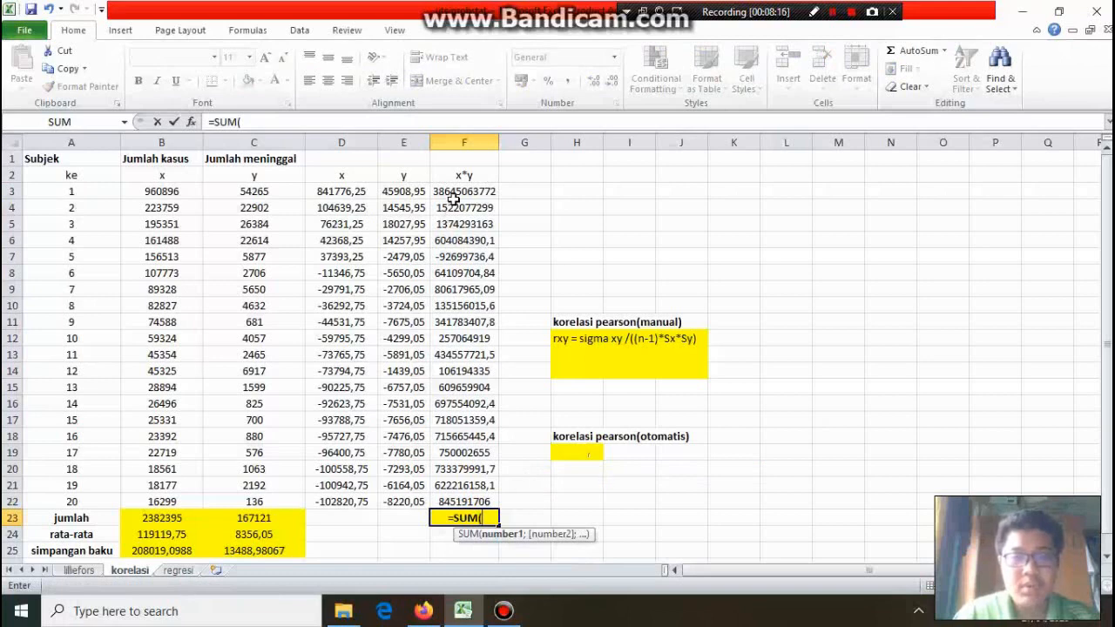
drag(453, 200, 455, 498)
key(Return)
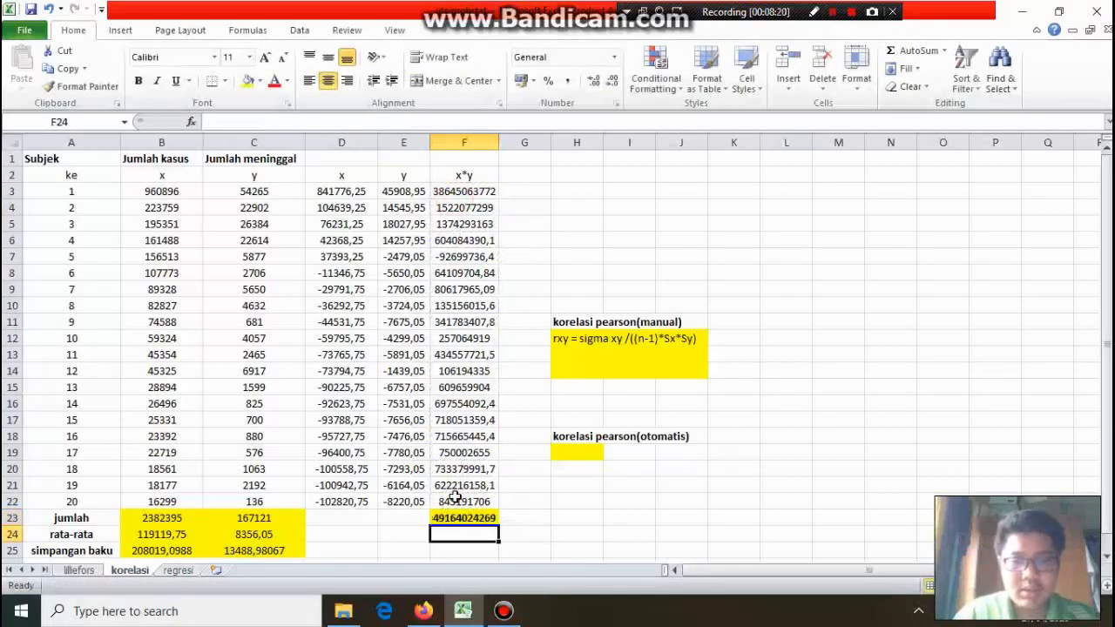
click(457, 517)
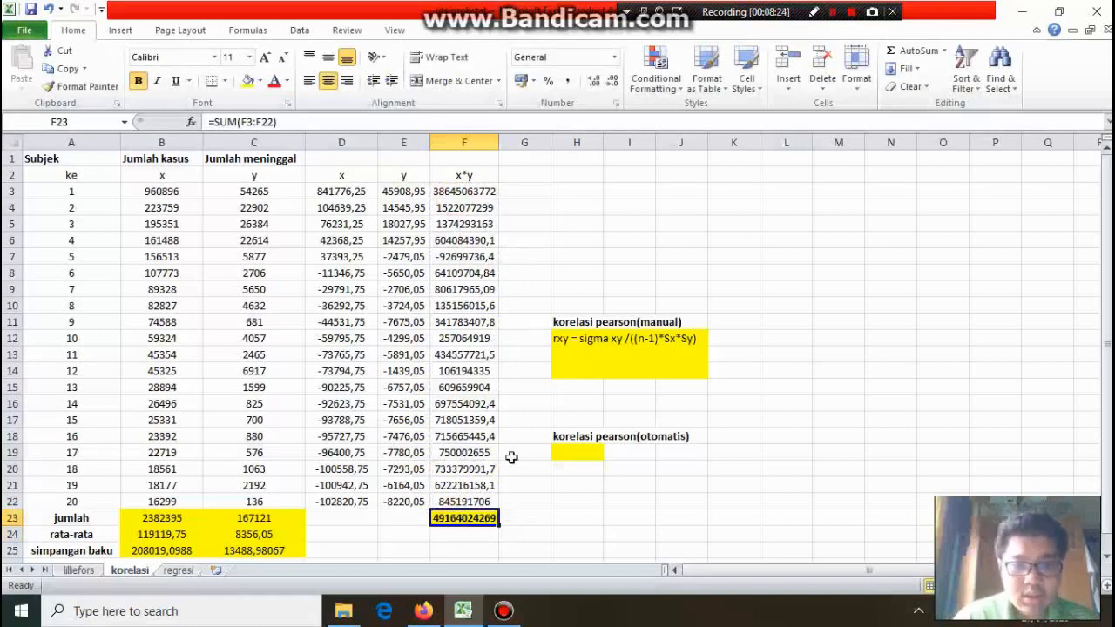
Calculate the manual Pearson correlation in H13 with the formula =F23/(19*B25*C25).
click(572, 355)
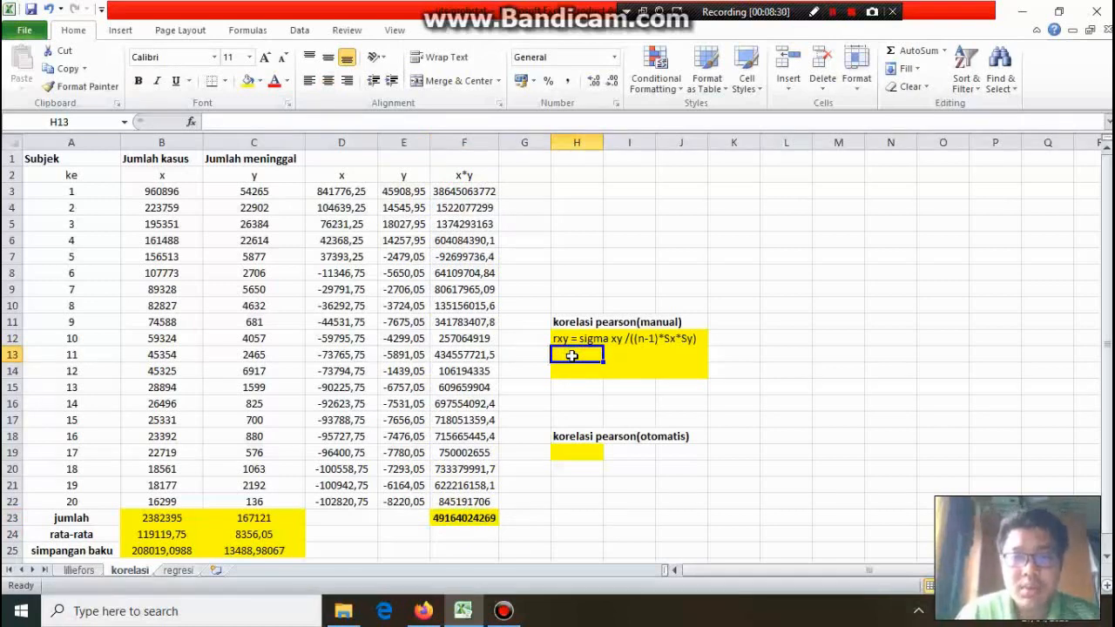
text(=)
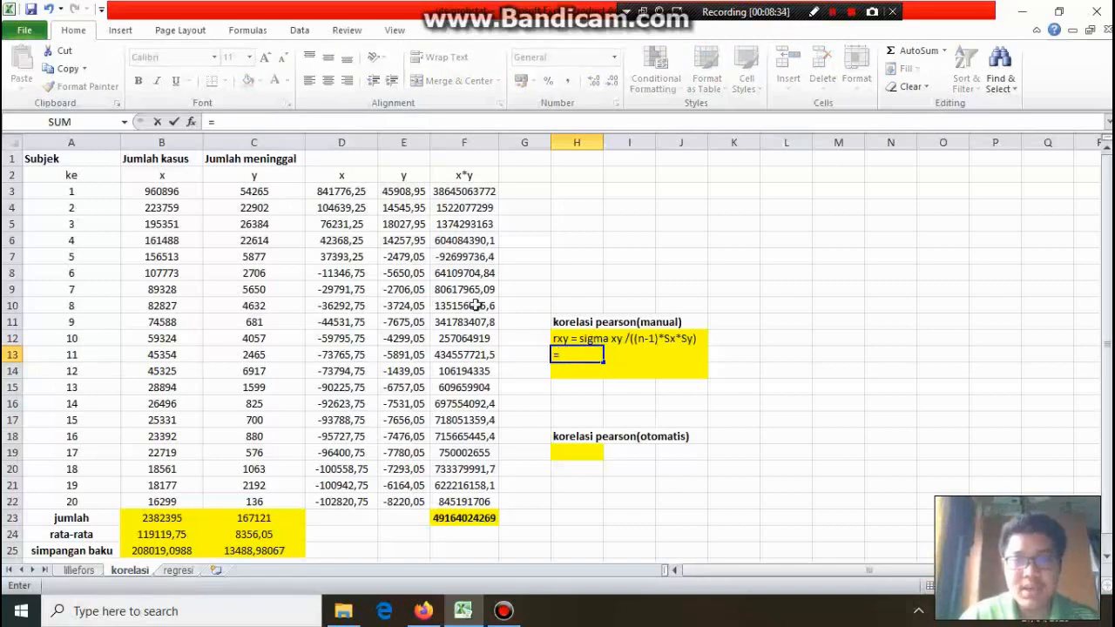
click(479, 520)
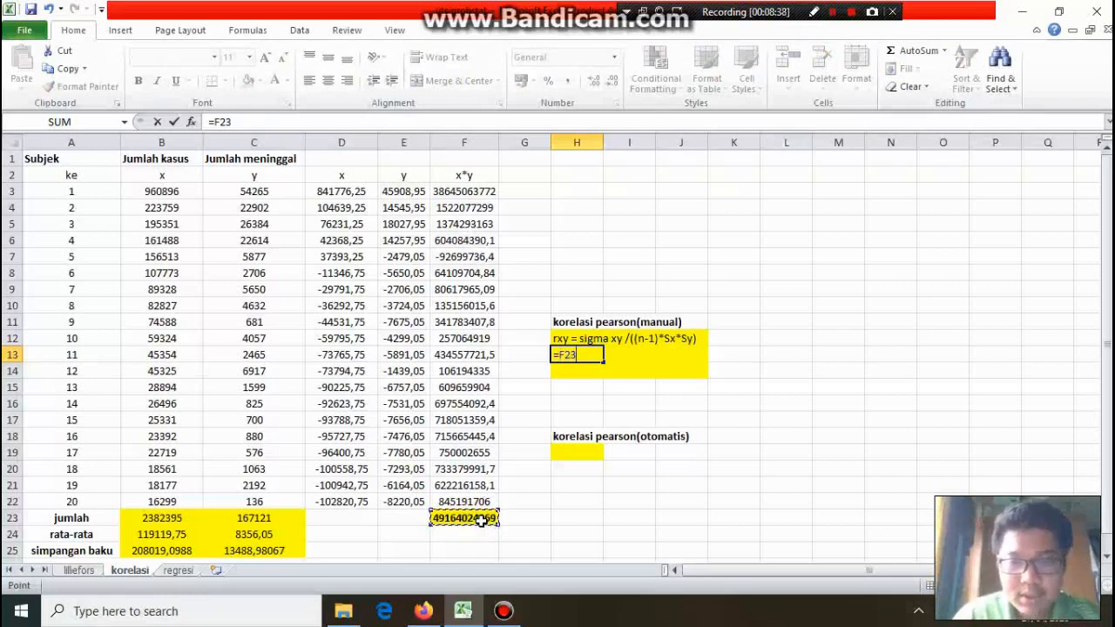
text(/(19*)
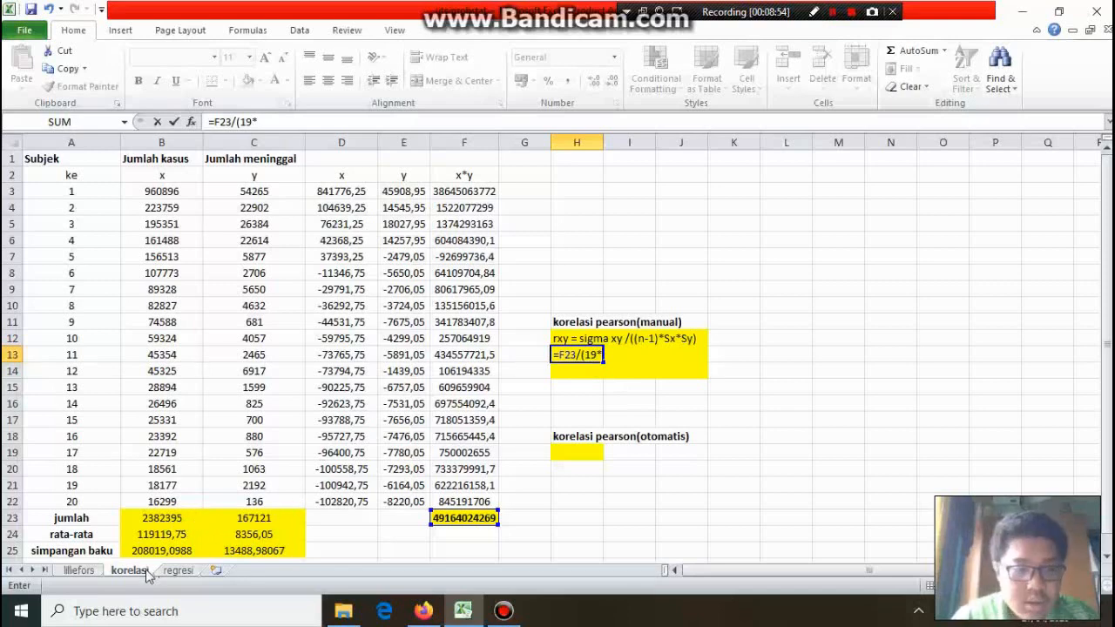
click(151, 550)
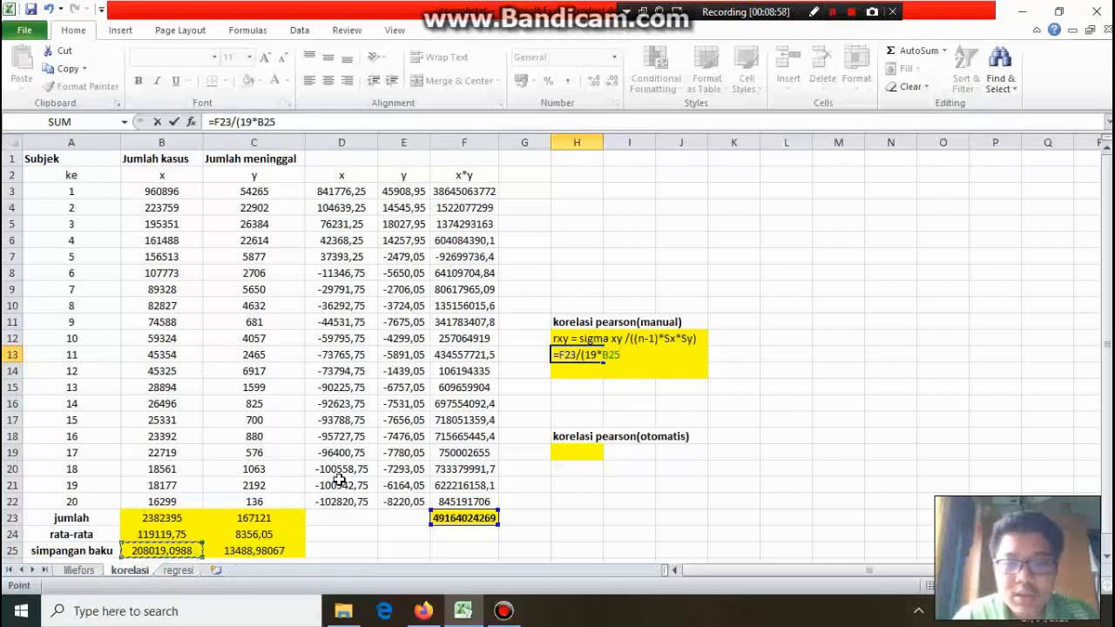
text(*)
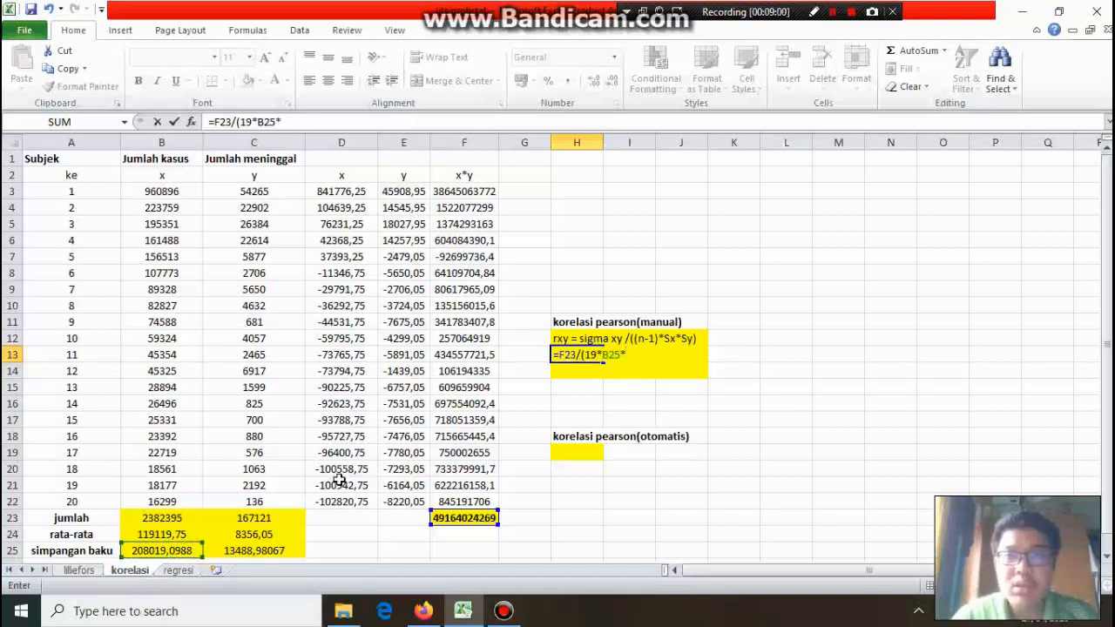
click(272, 554)
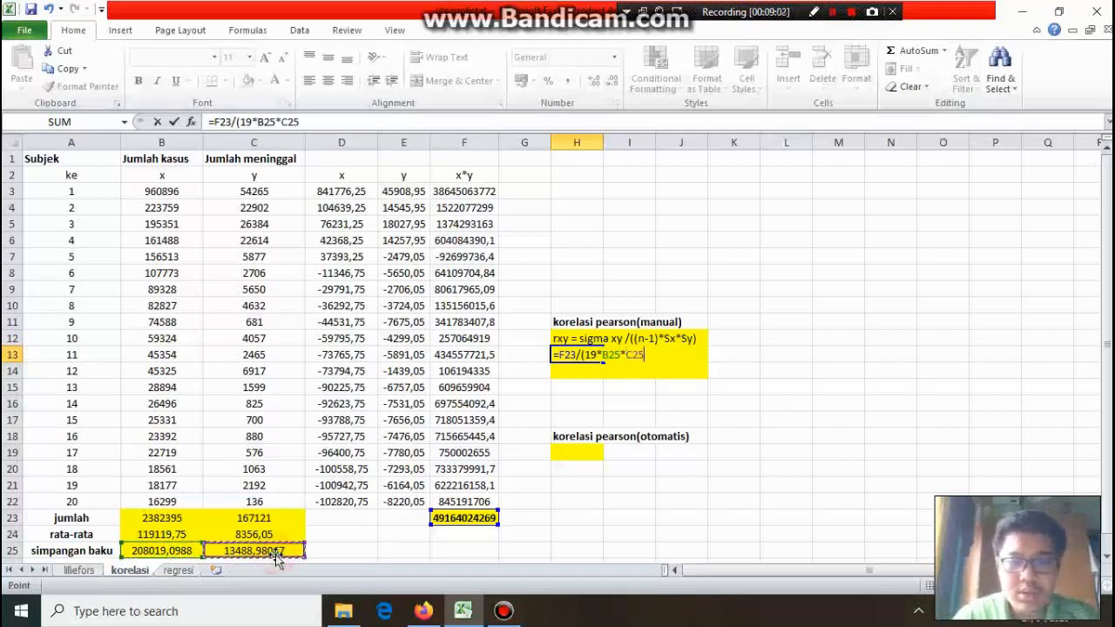
text())
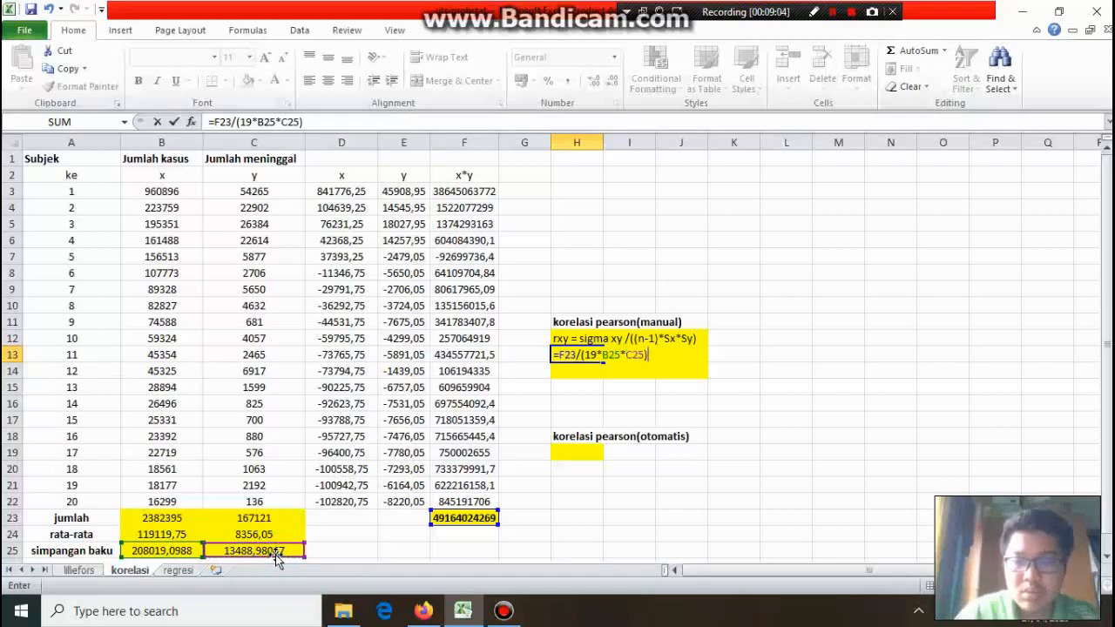
key(Return)
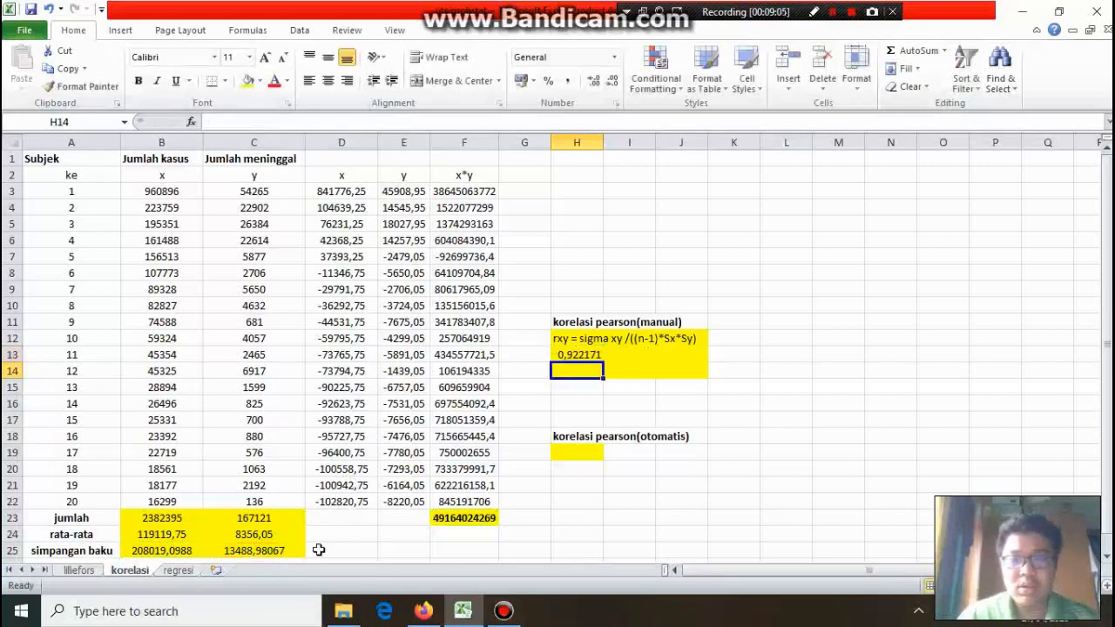
Calculate the automatic Pearson correlation in H19 with the formula =PEARSON(B3:B22;C3:C22).
click(581, 451)
text(=)
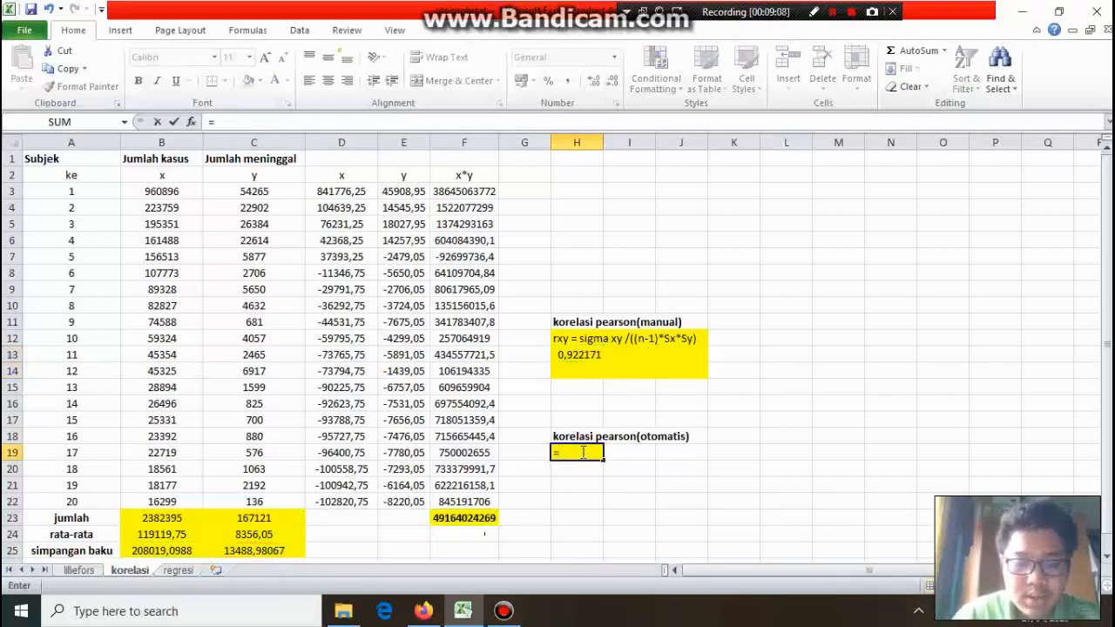
text(pe)
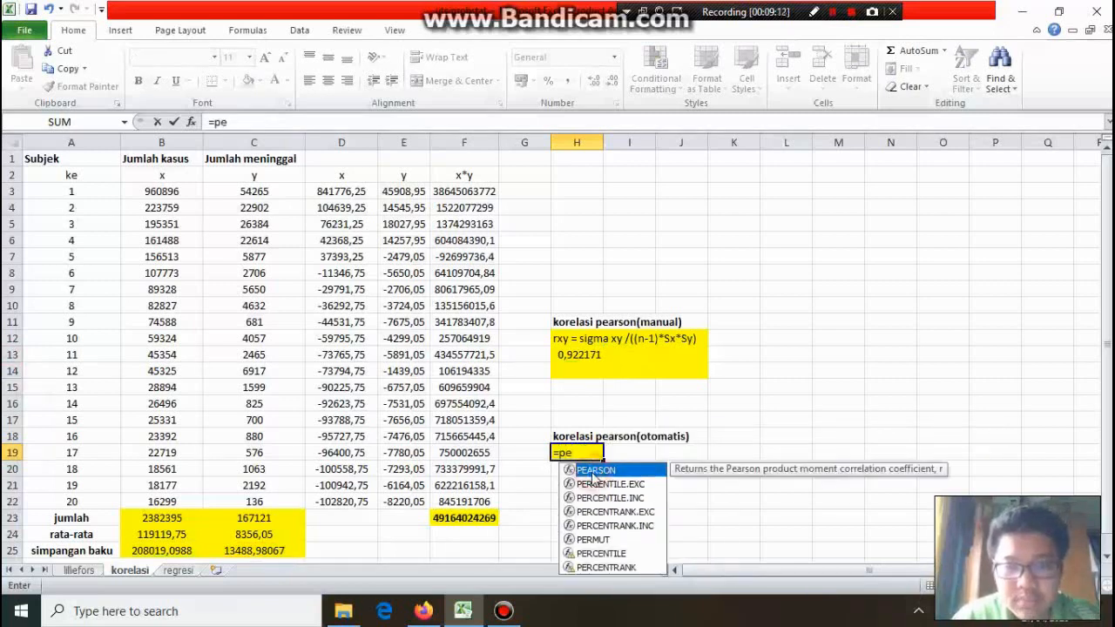
double_click(593, 472)
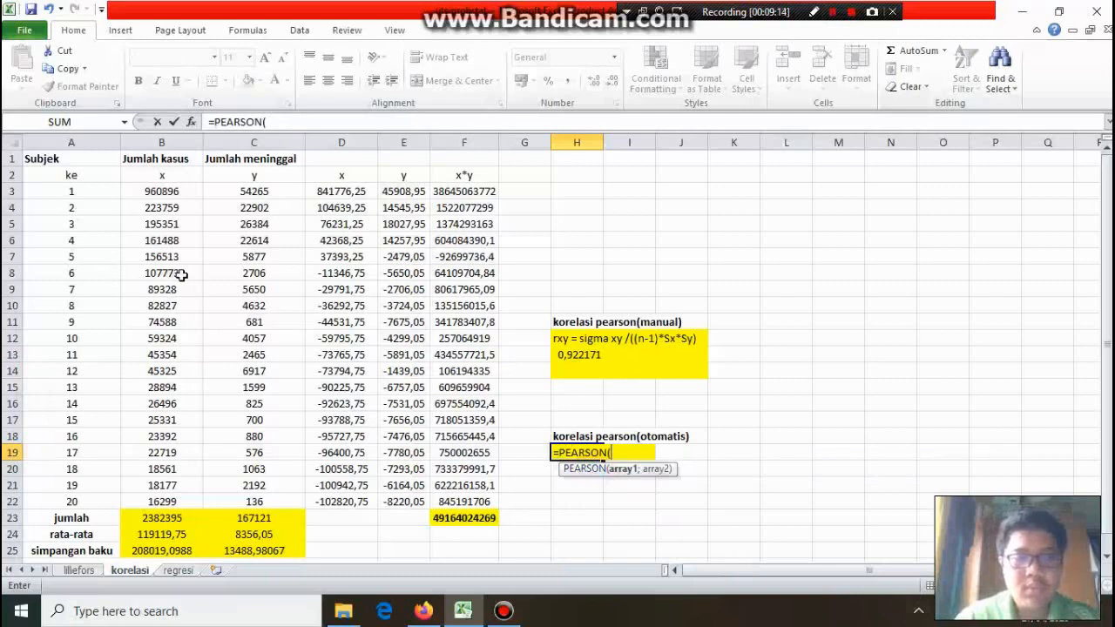
drag(160, 192, 183, 497)
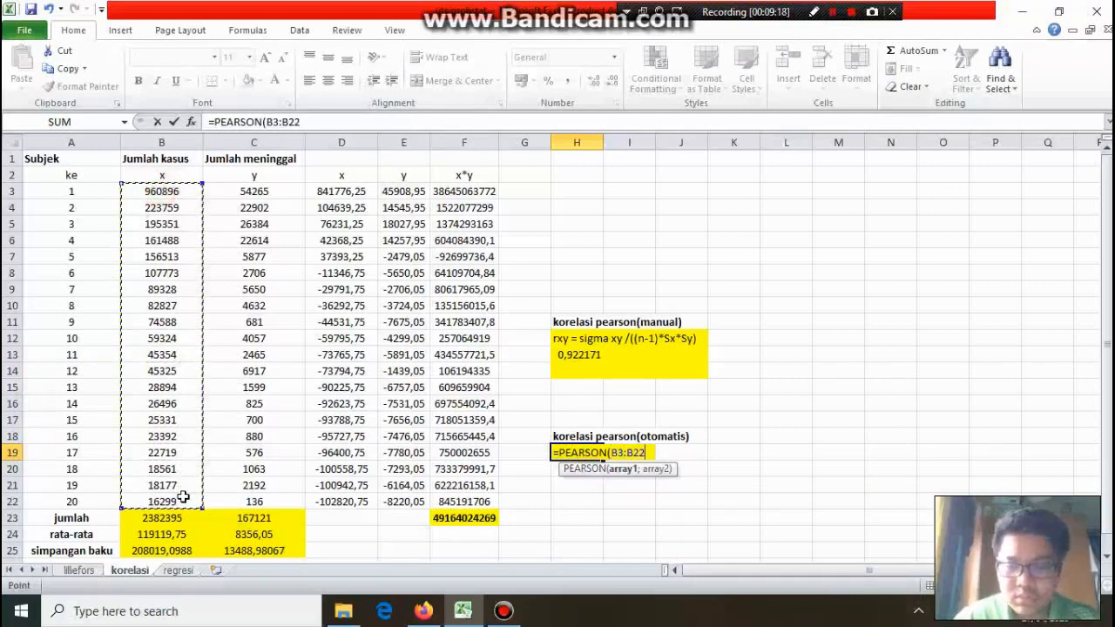
text(;)
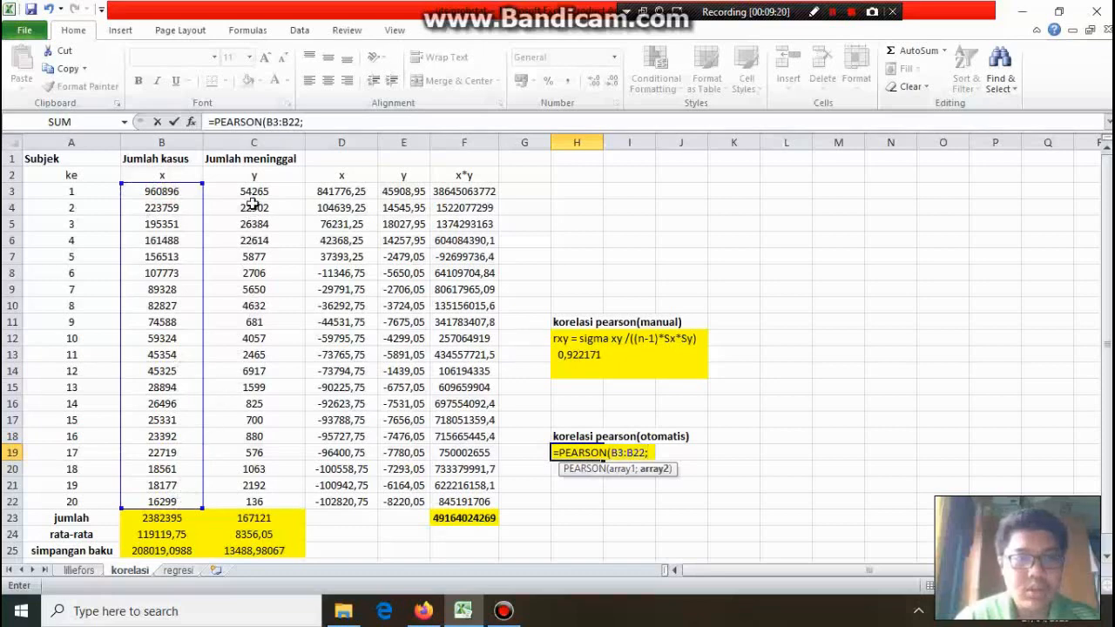
drag(254, 191, 272, 499)
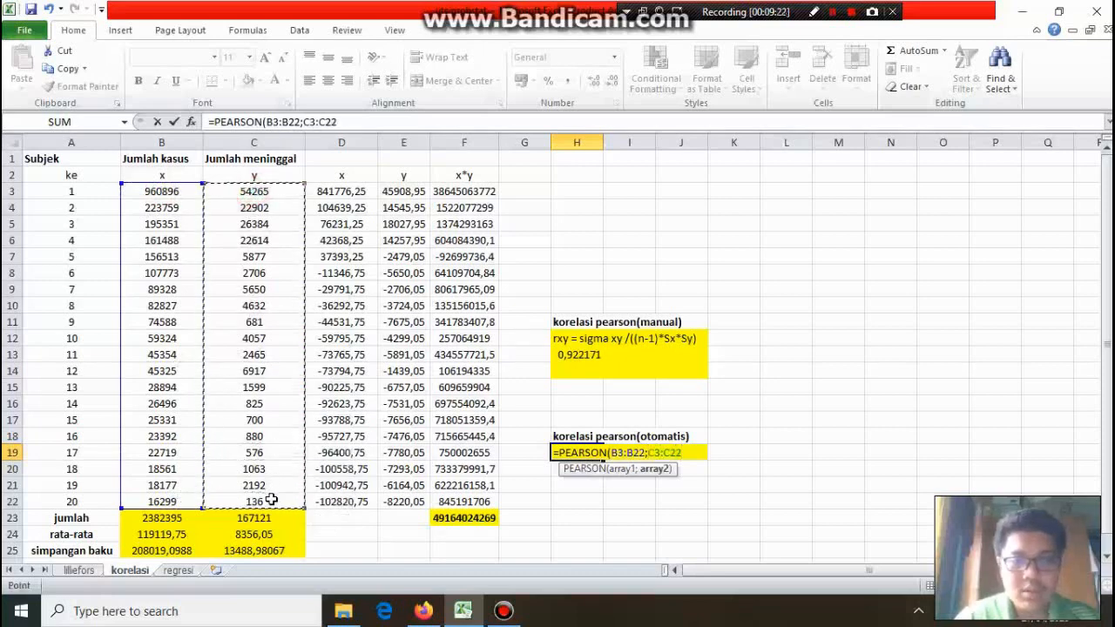
text())
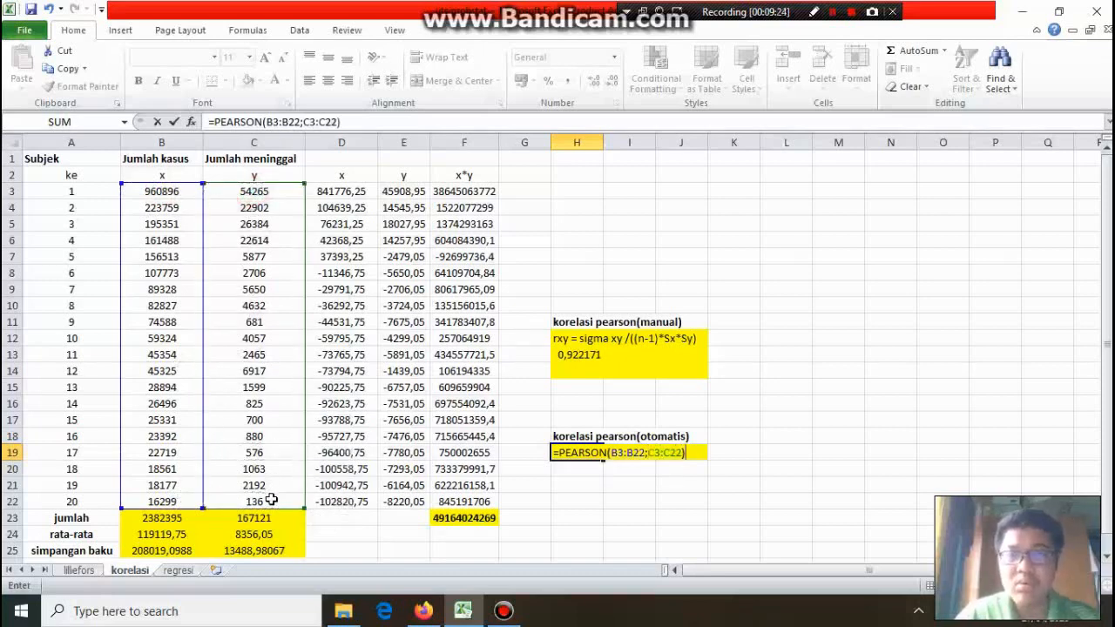
key(Return)
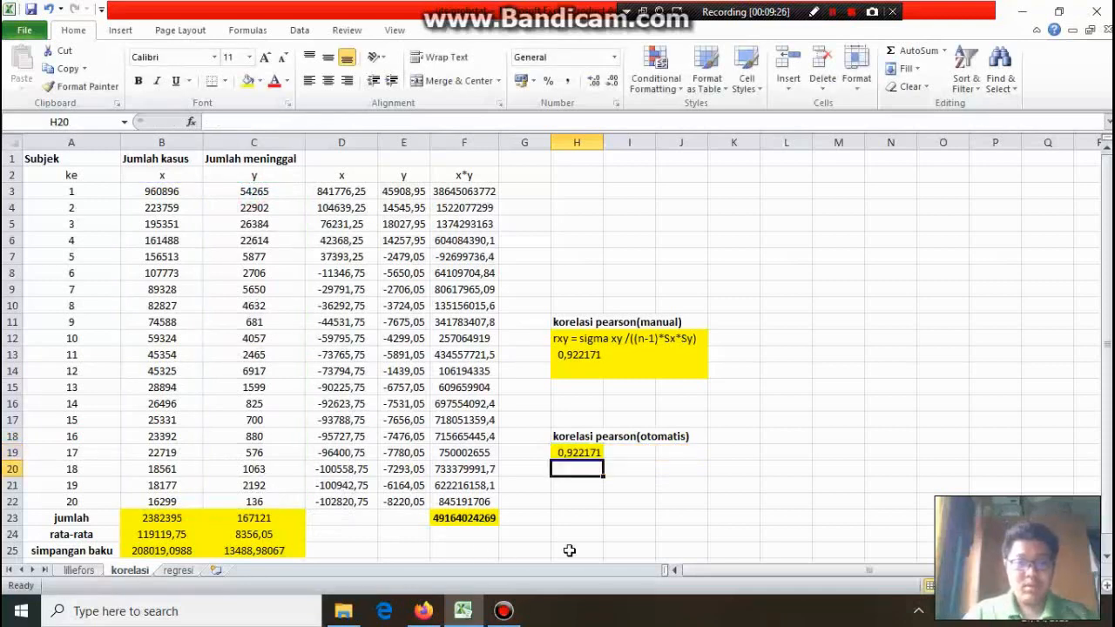
scroll(571, 549, down, 2)
scroll(572, 549, up, 1)
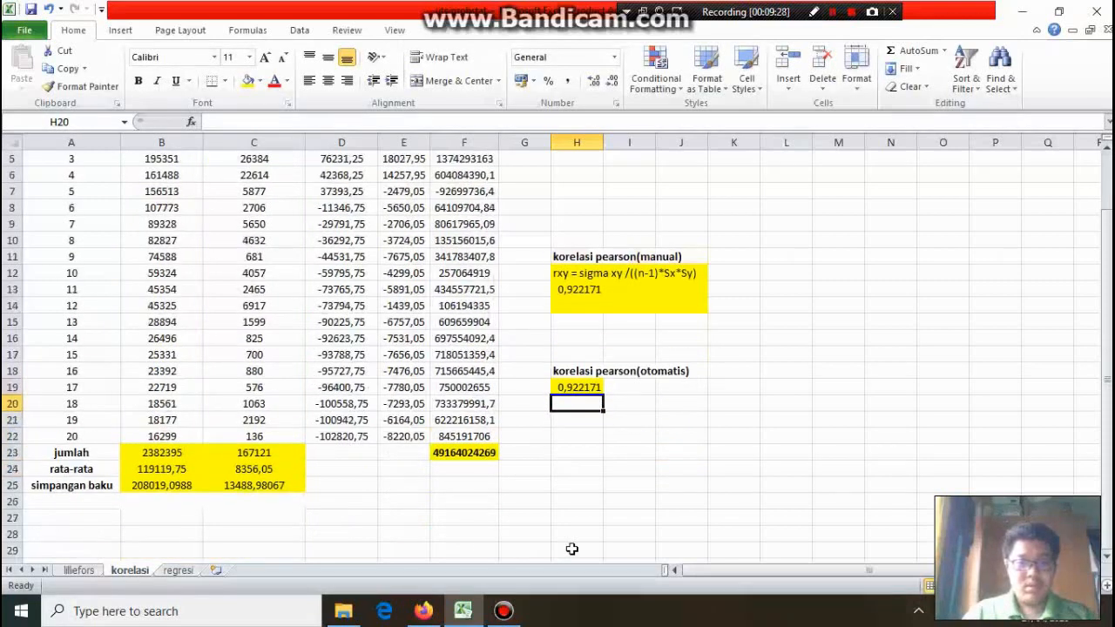
click(851, 12)
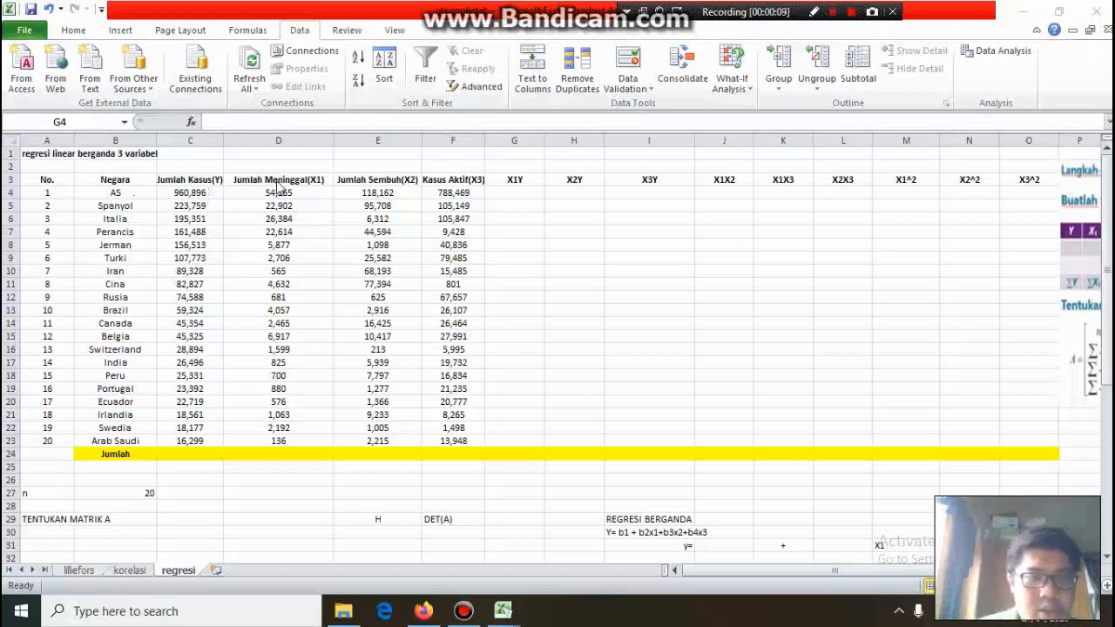
Calculate the X1Y products on the regresi sheet with =D4*C4 in G4, and fill the formula down to G23.
click(504, 193)
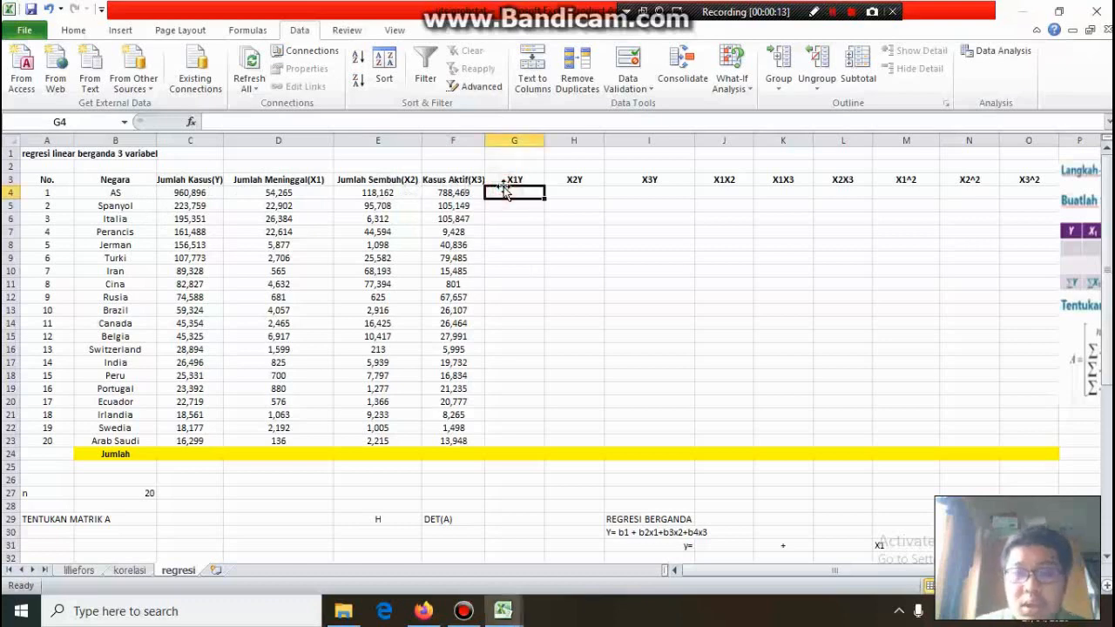
text(=)
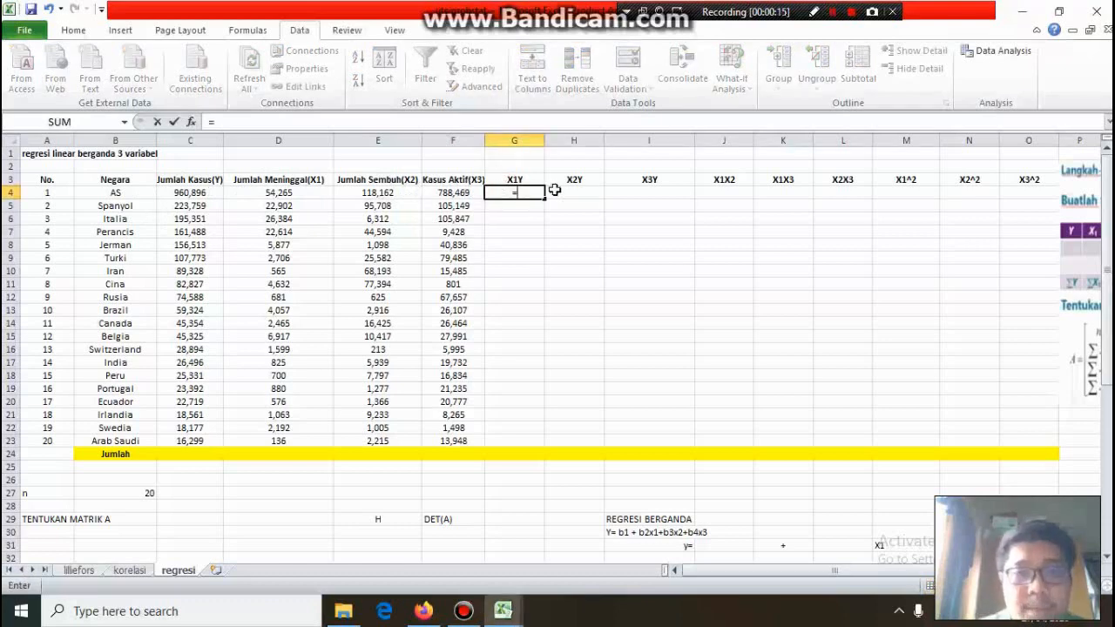
click(291, 192)
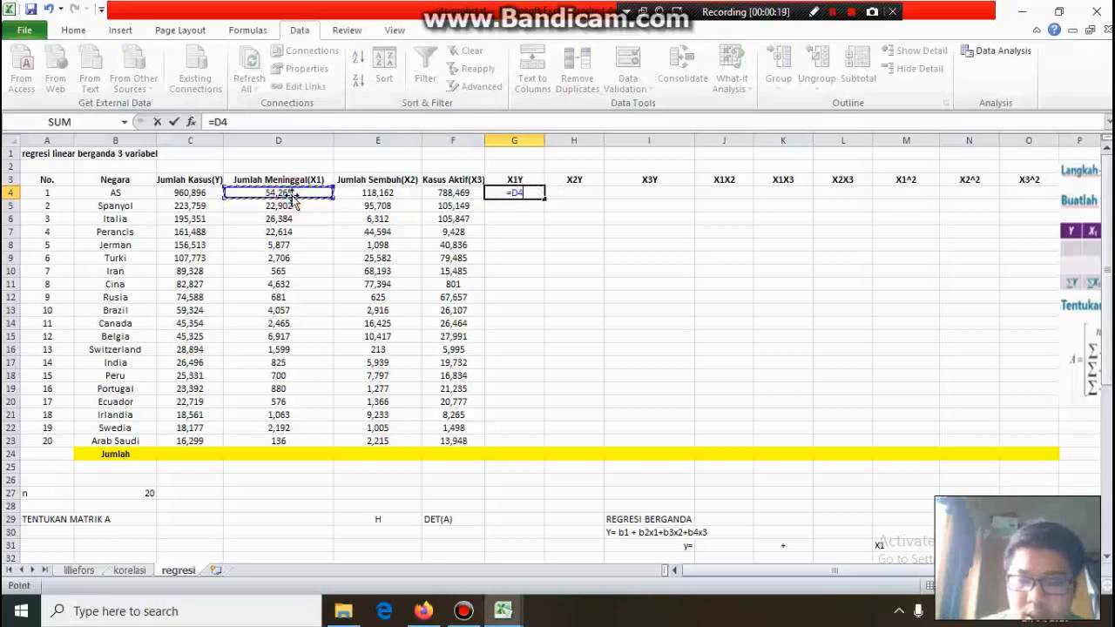
text(*)
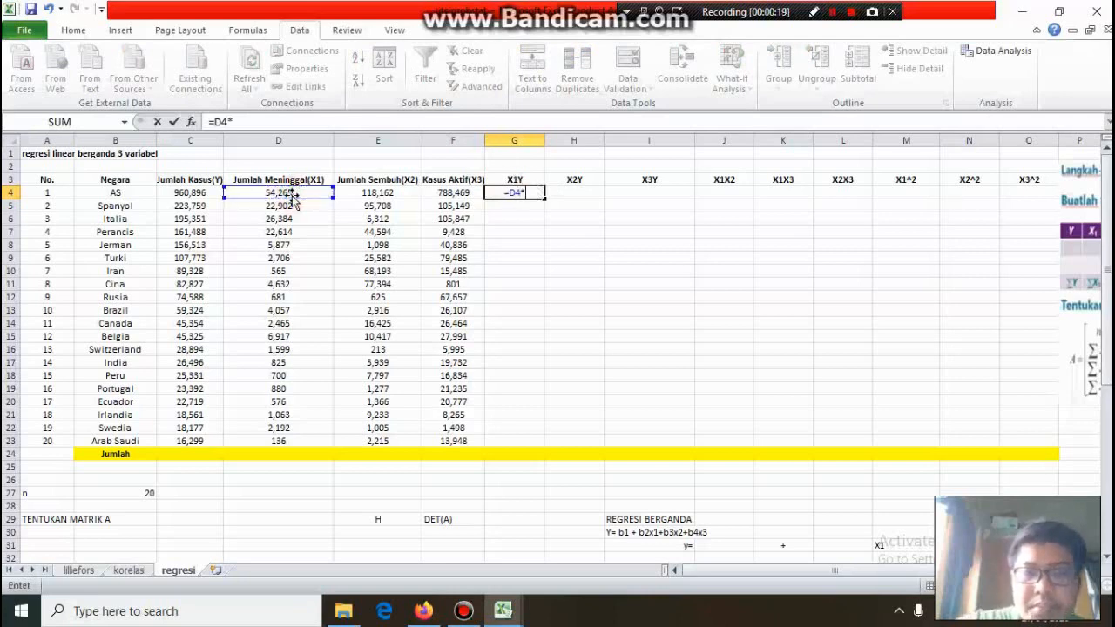
click(209, 193)
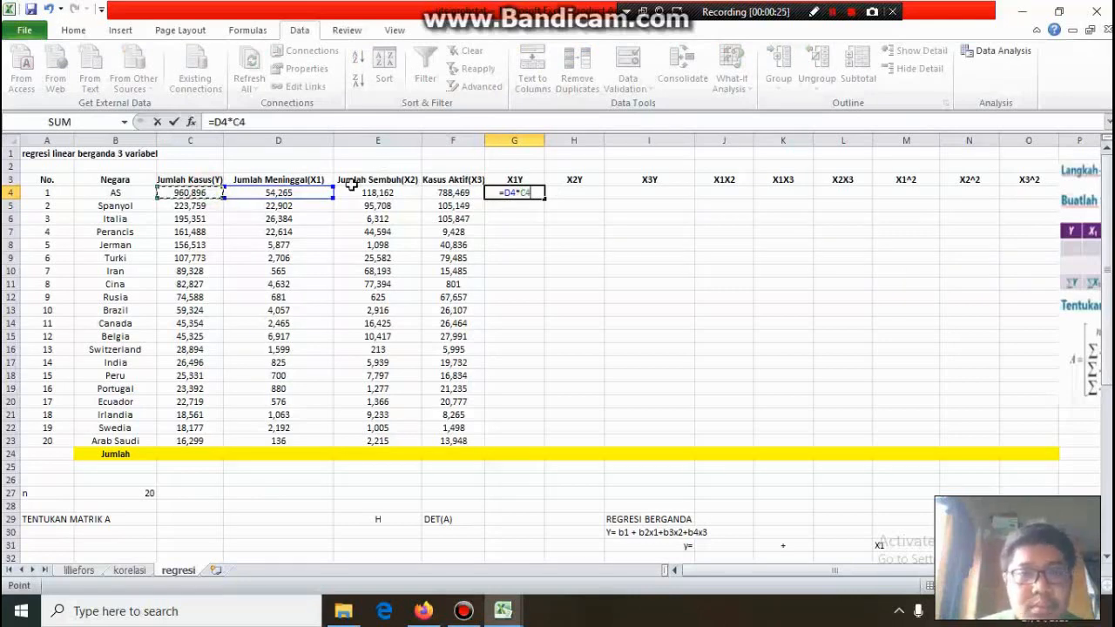
key(Return)
click(501, 193)
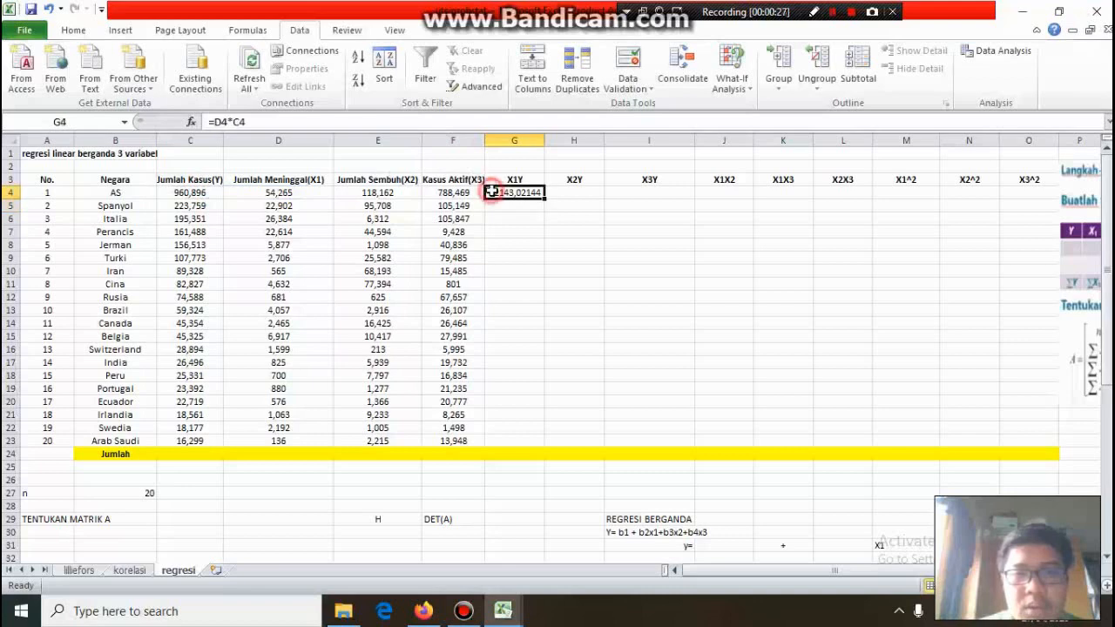
drag(543, 198, 532, 447)
Calculate the X2Y products with =E4*C4 in H4, and fill the formula down to H23.
click(583, 199)
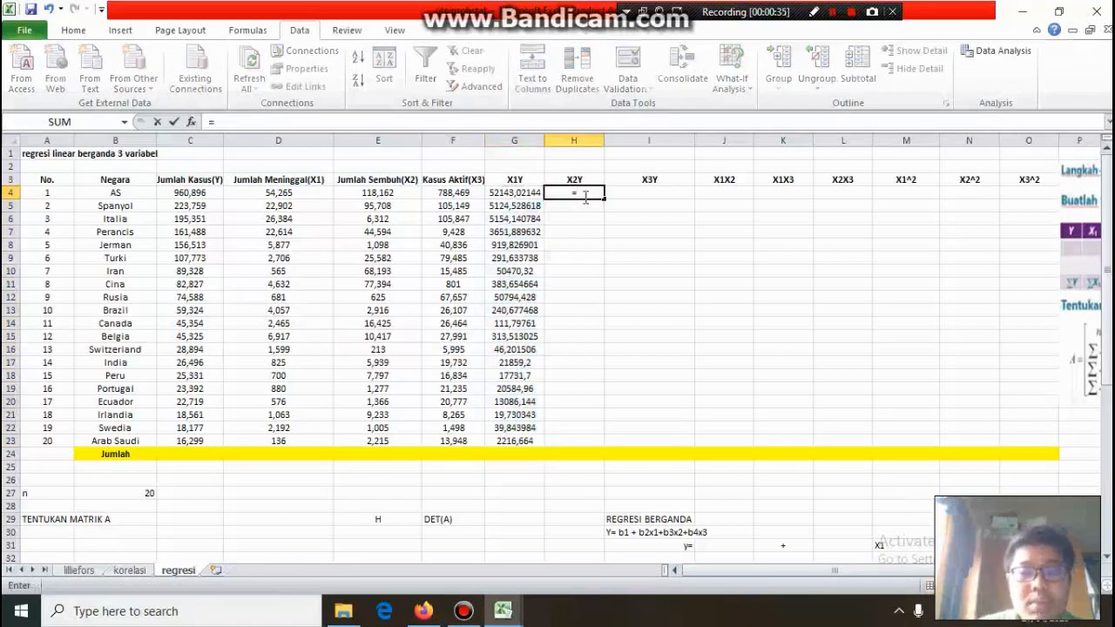
click(394, 192)
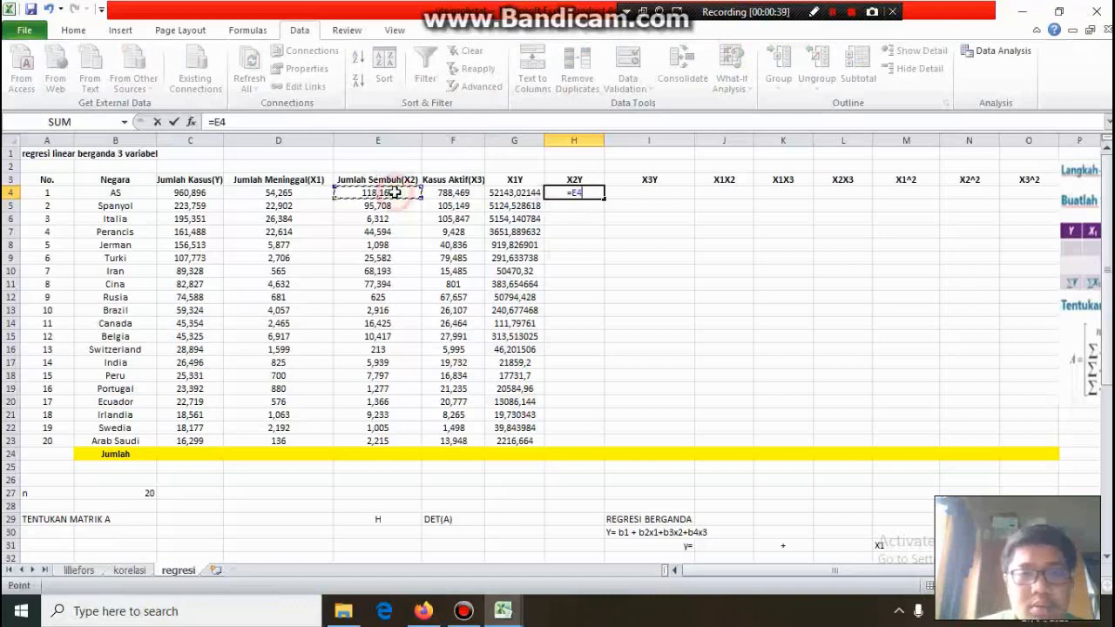
text(*)
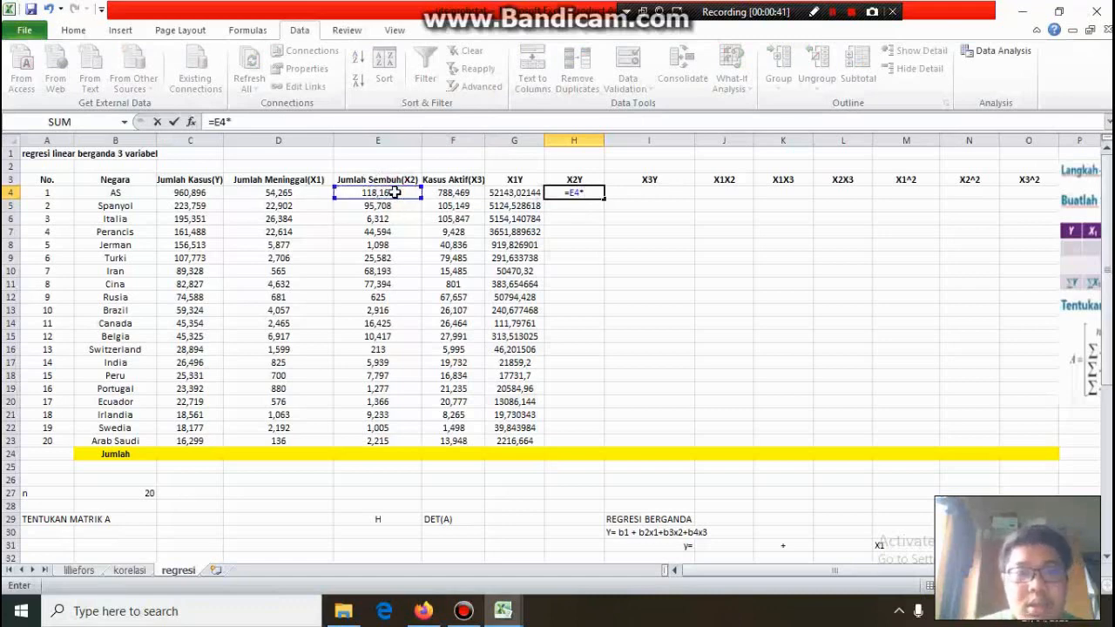
click(209, 193)
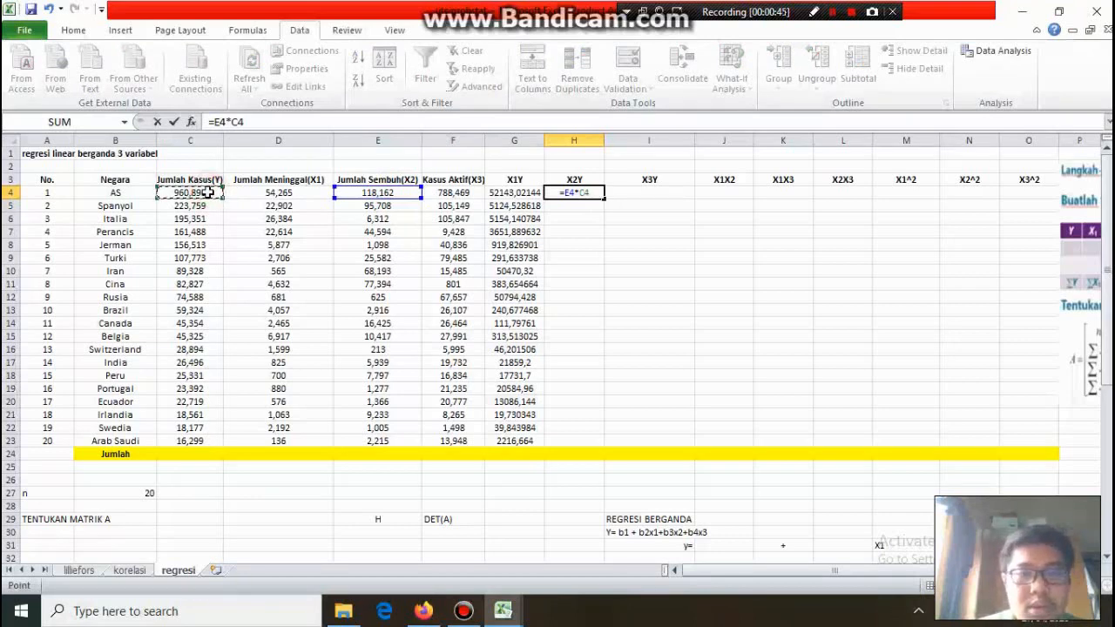
key(Return)
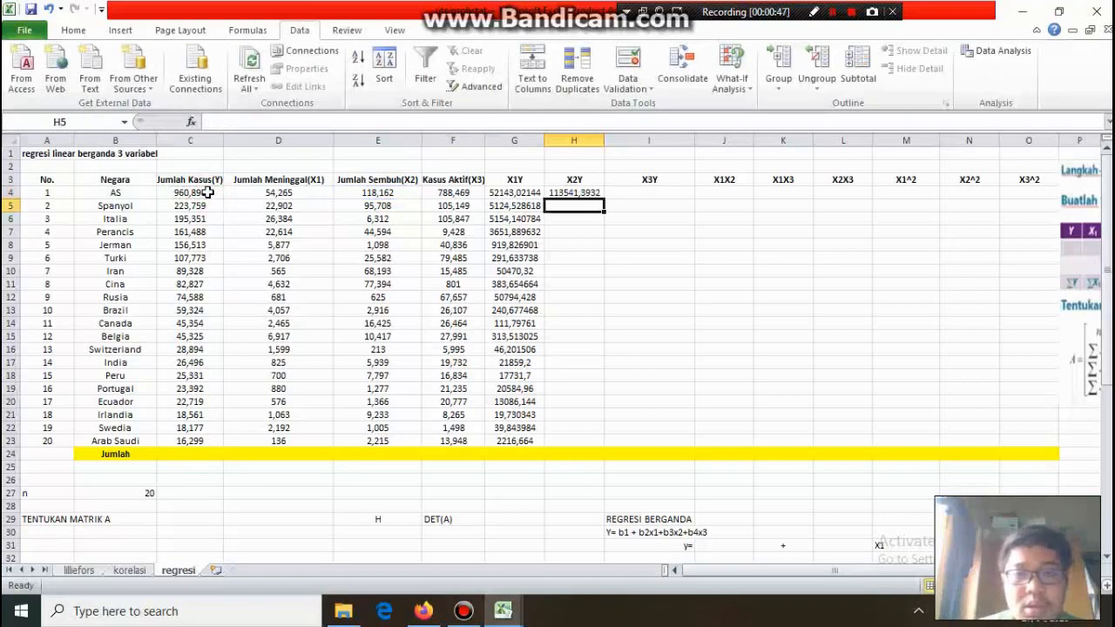
click(577, 192)
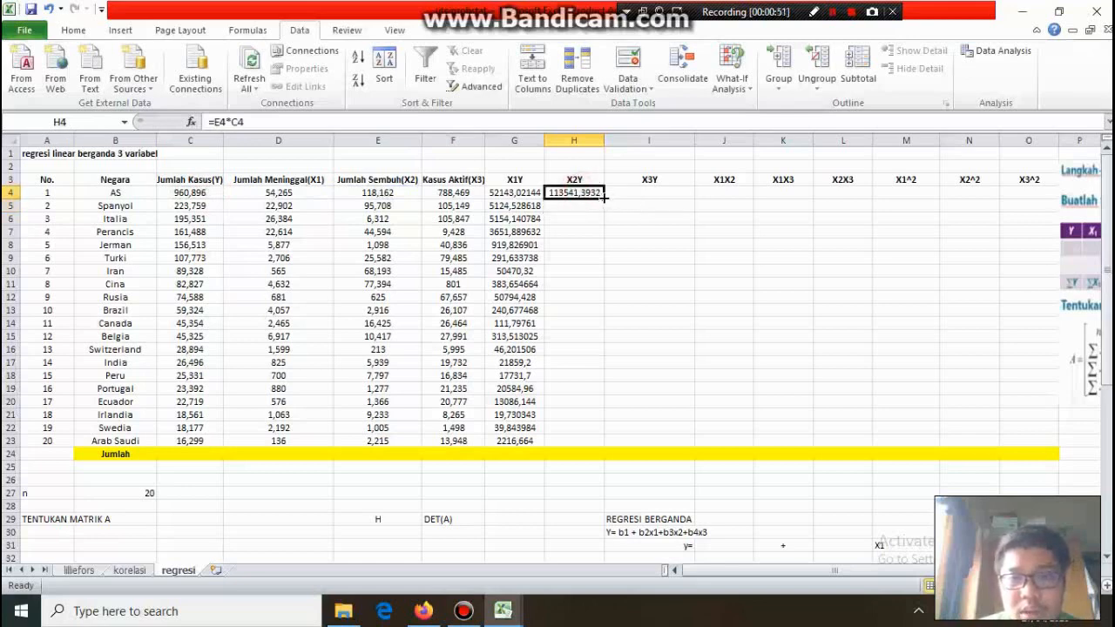
drag(604, 197, 580, 443)
Calculate the X3Y products with =F4*C4 in I4, and fill the formula down to I23.
click(644, 196)
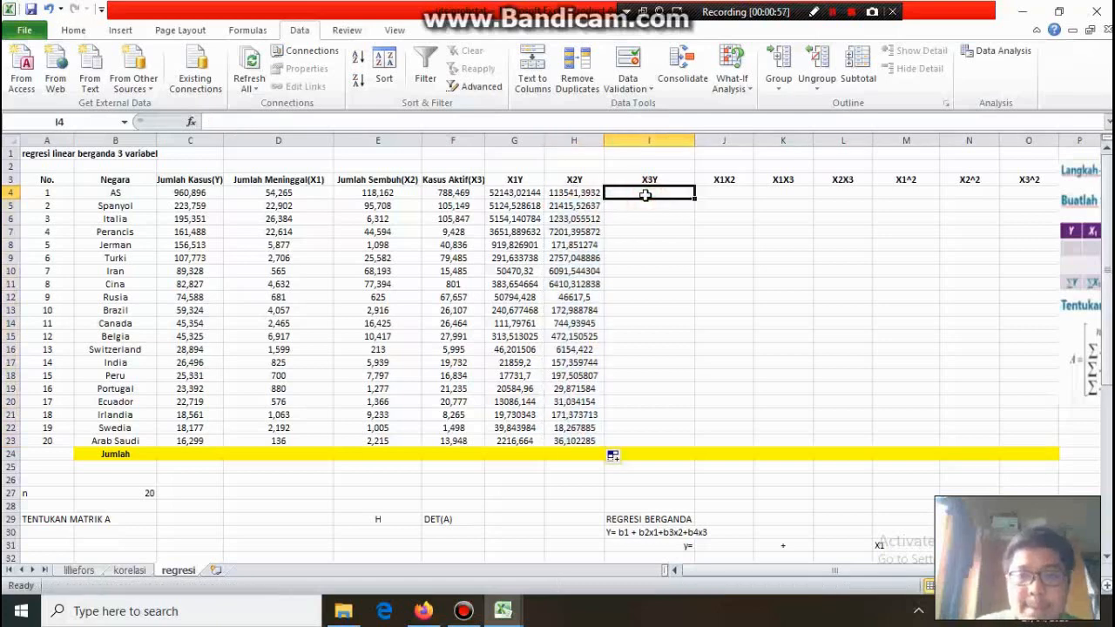
text(=)
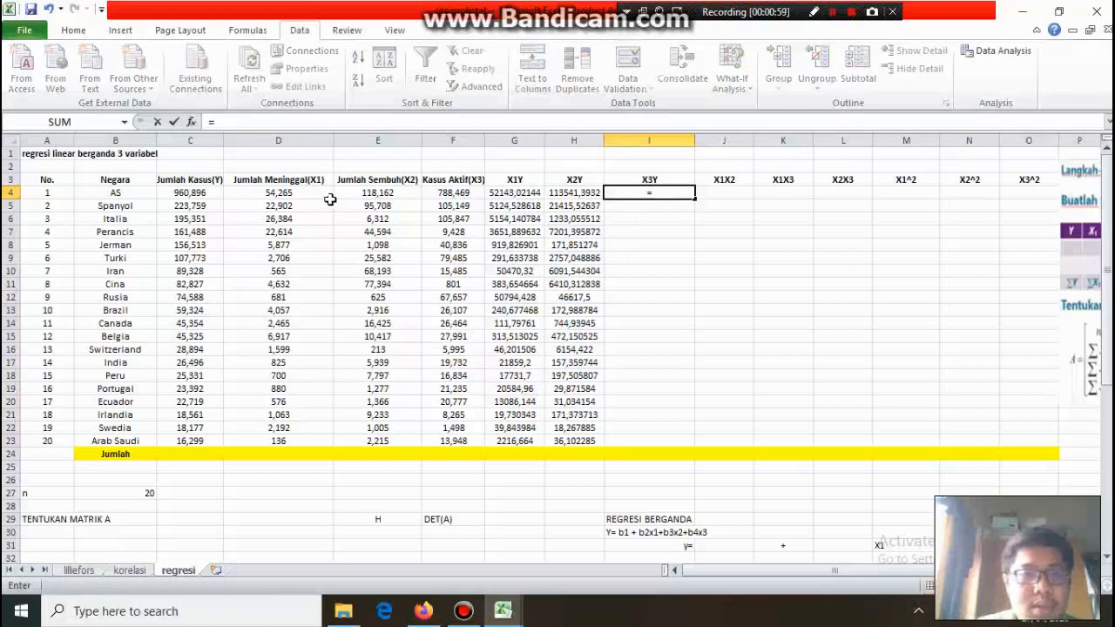
click(463, 192)
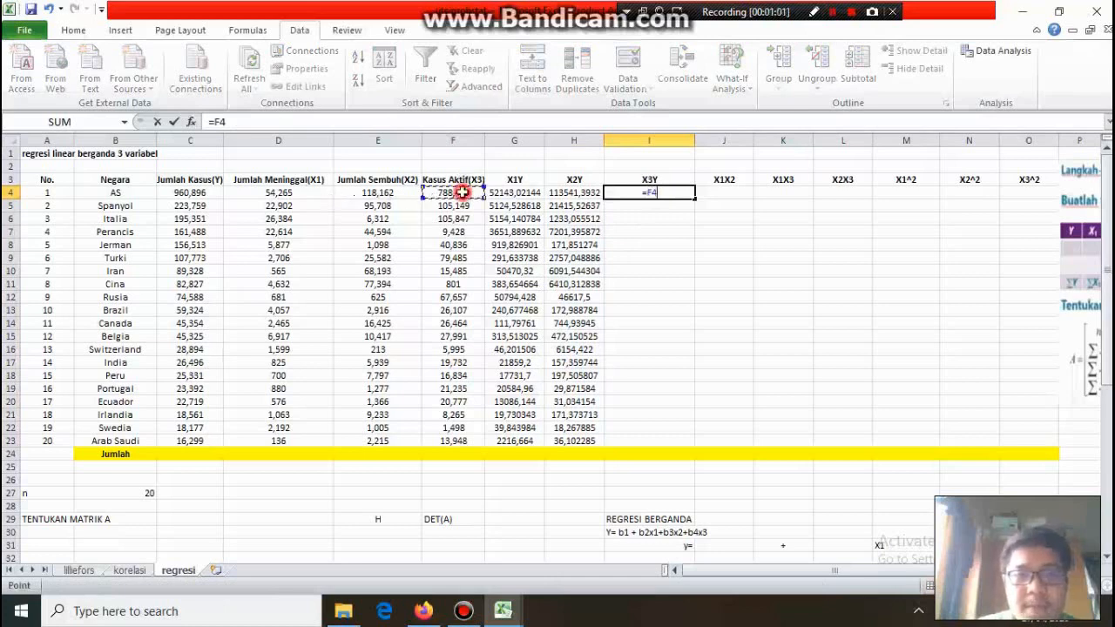
text(*)
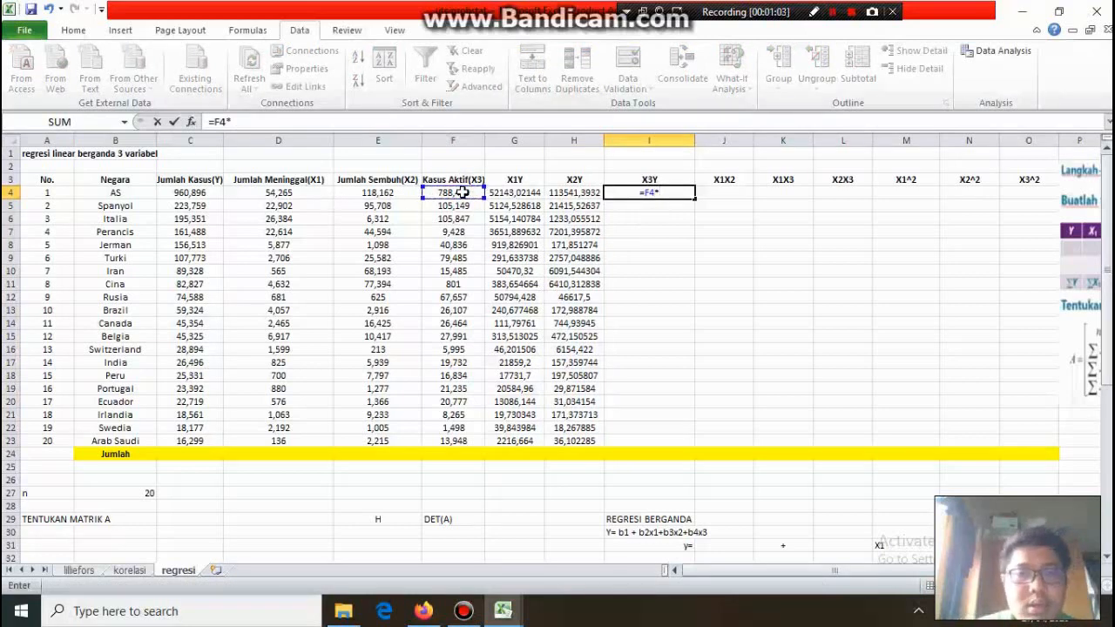
click(214, 194)
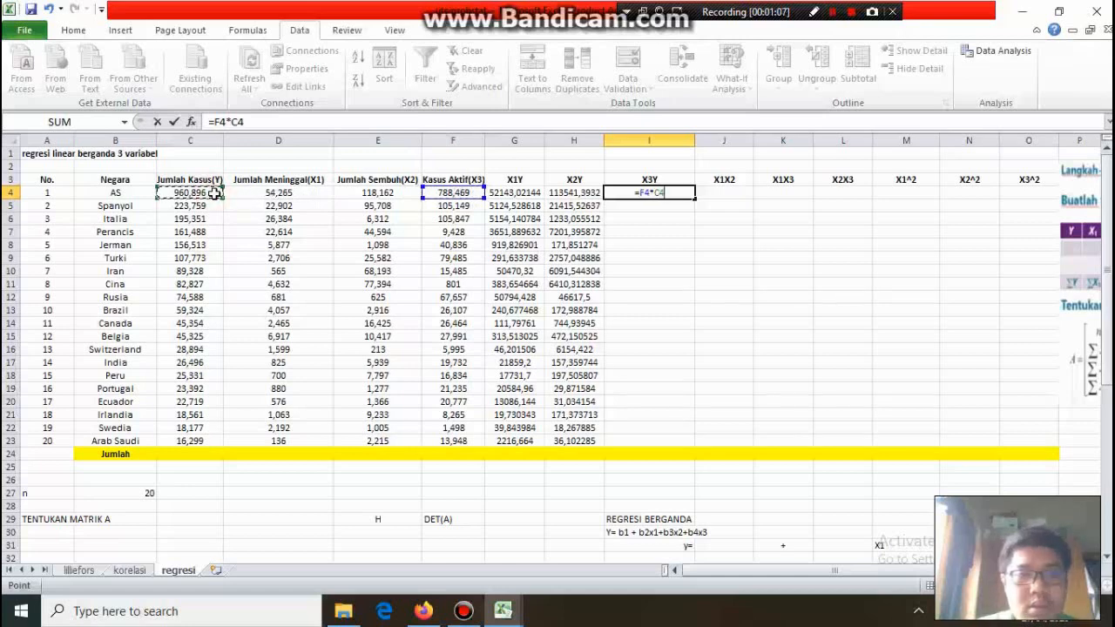
key(Return)
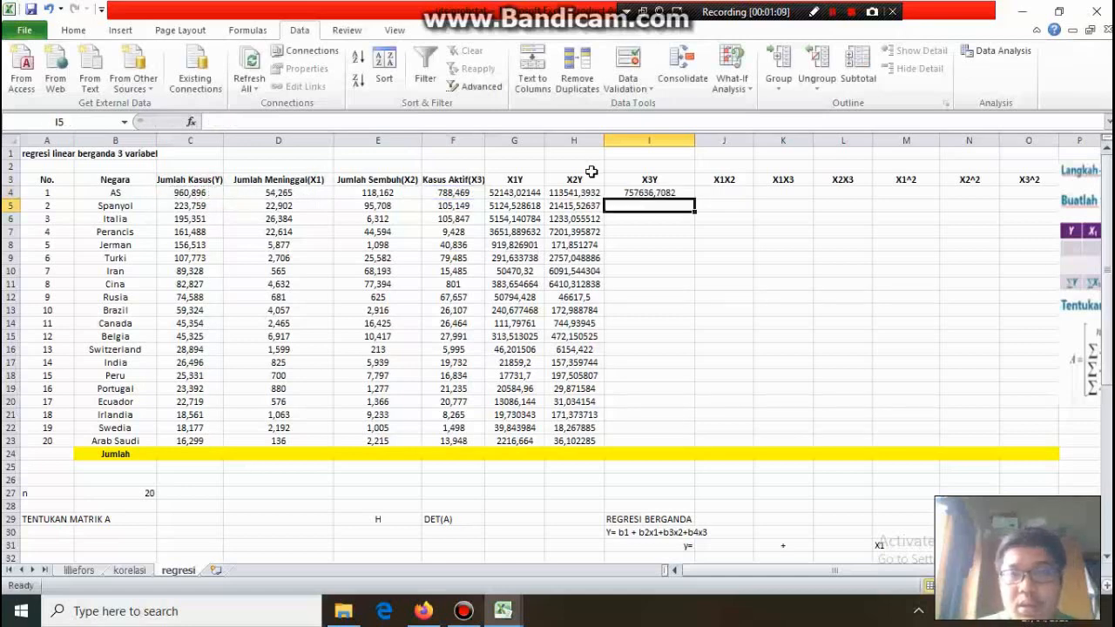
click(635, 193)
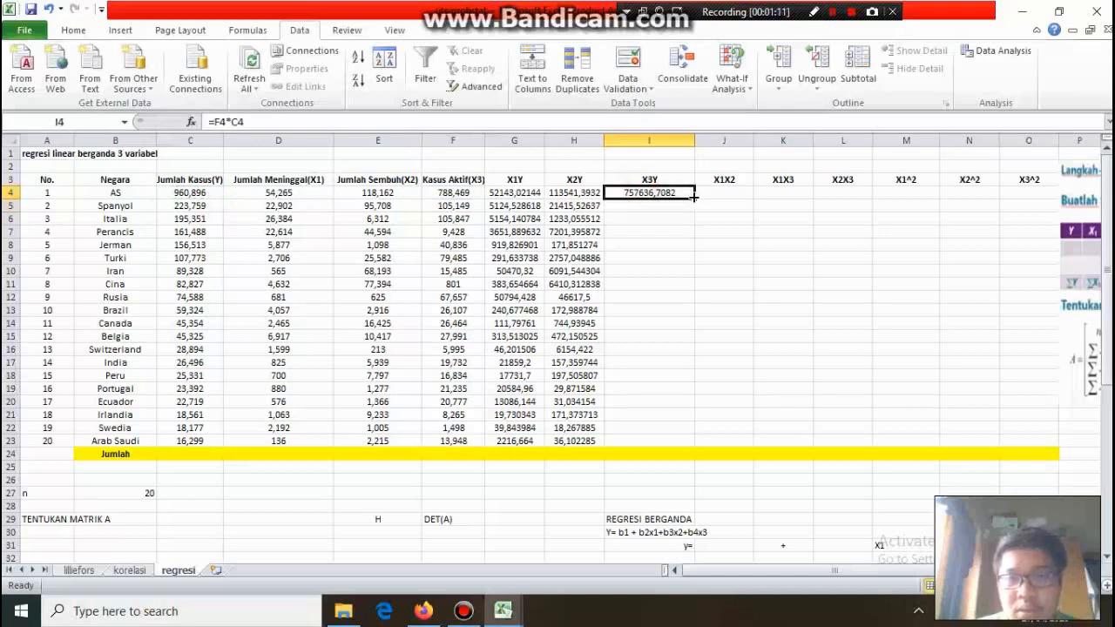
drag(694, 197, 680, 440)
Calculate the X1X2 products with =D4*E4 in J4, and fill the formula down to J23.
click(738, 197)
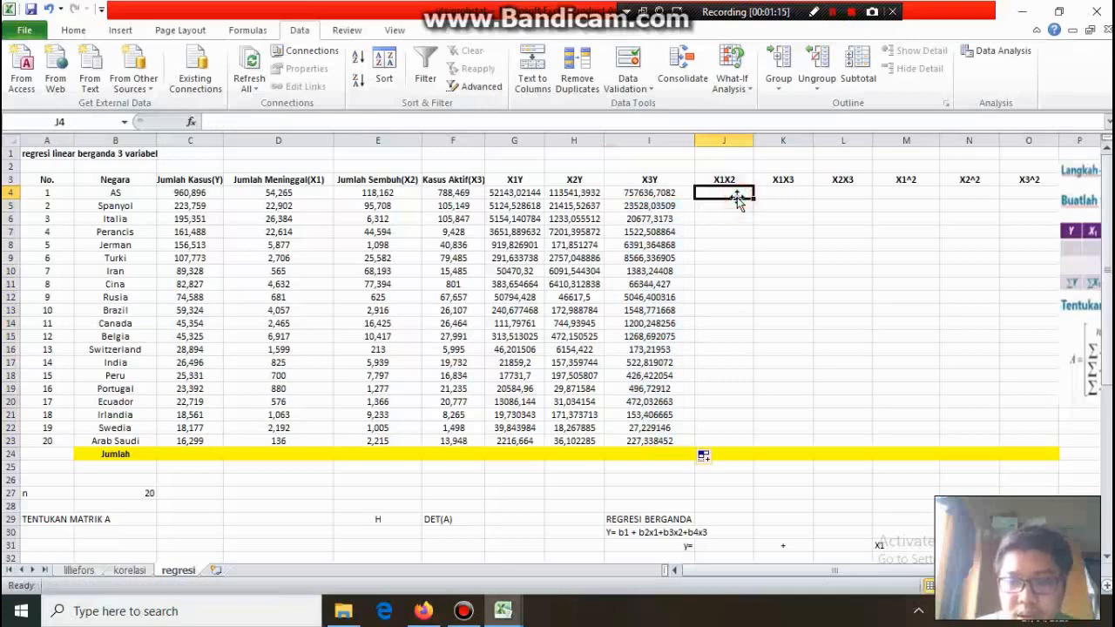
text(=)
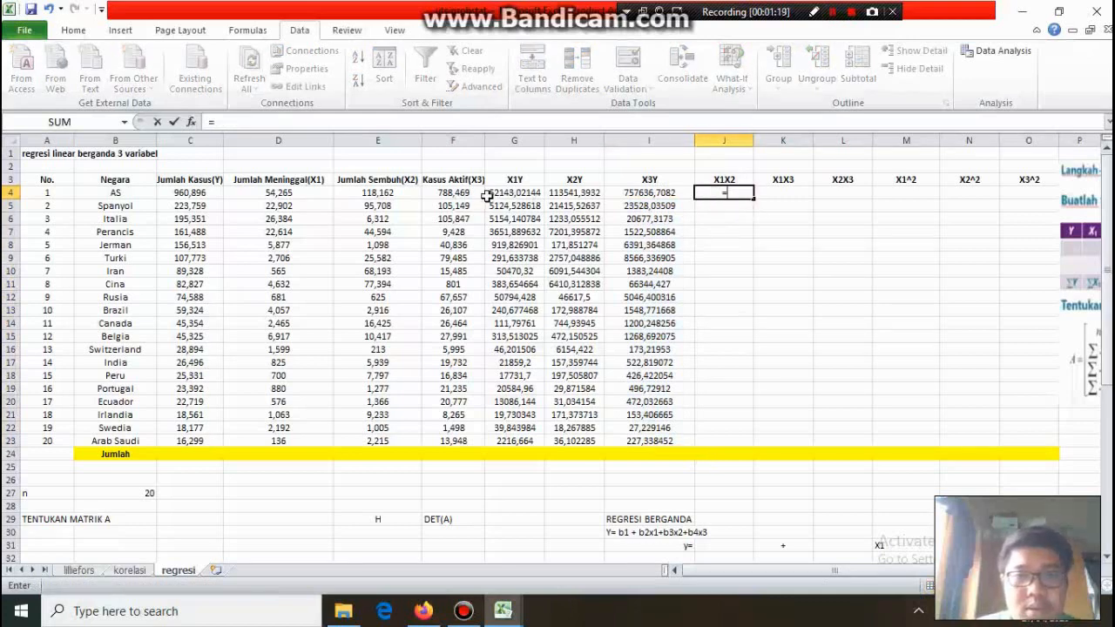
click(316, 193)
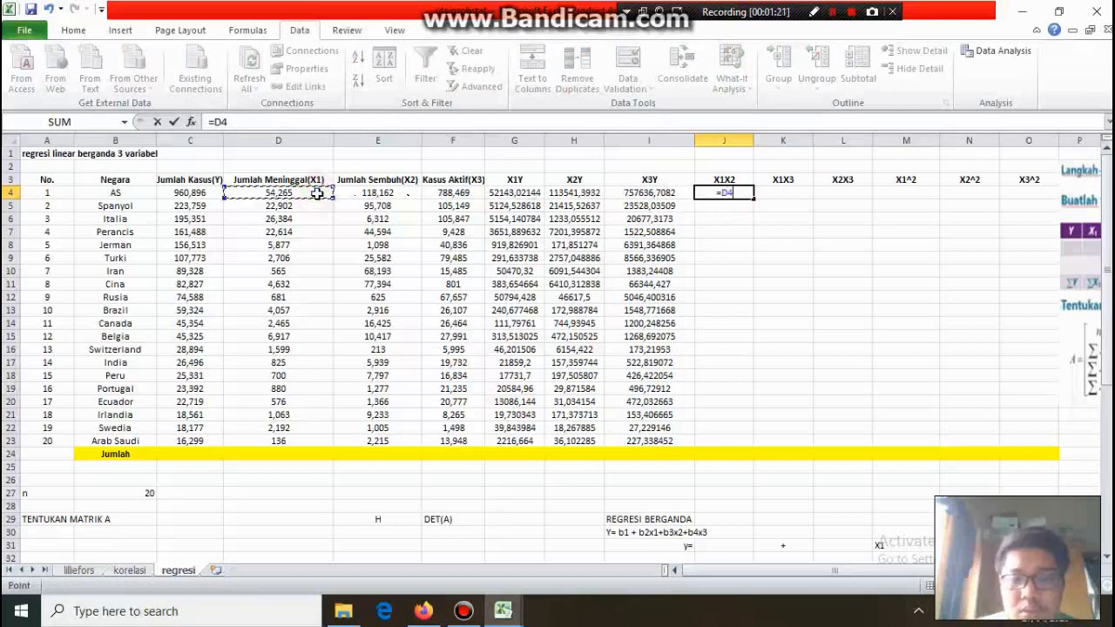
text(*)
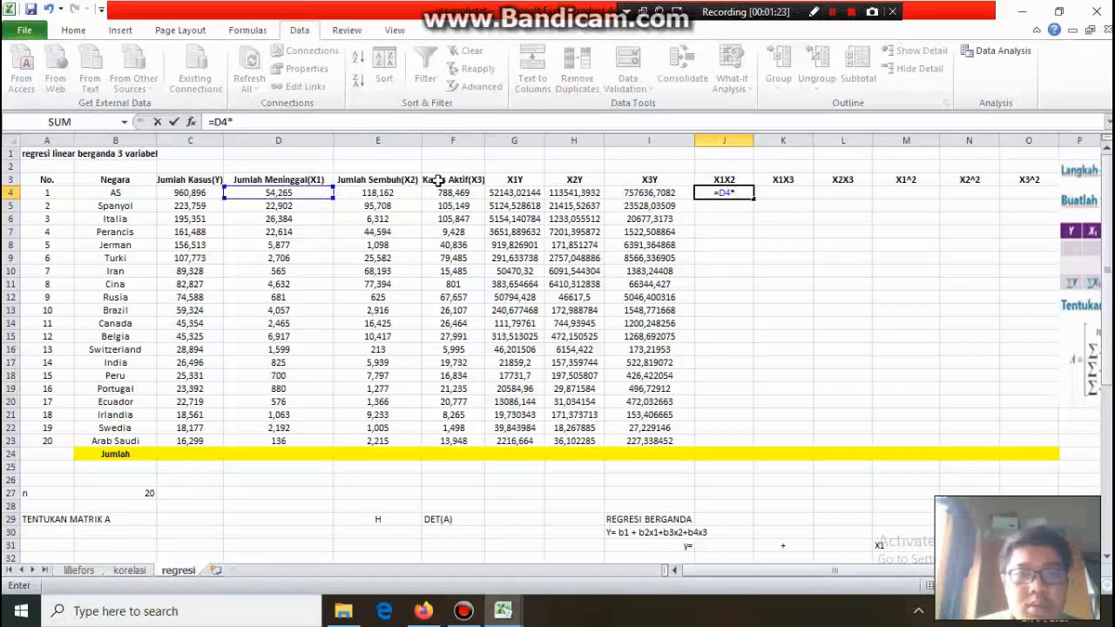
click(402, 196)
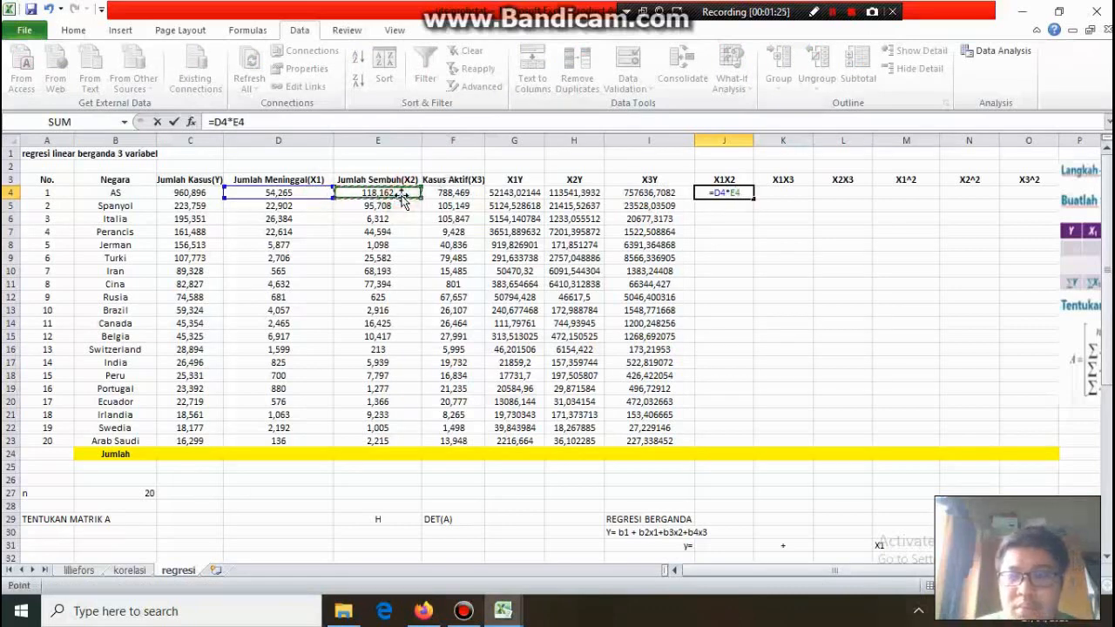
key(Return)
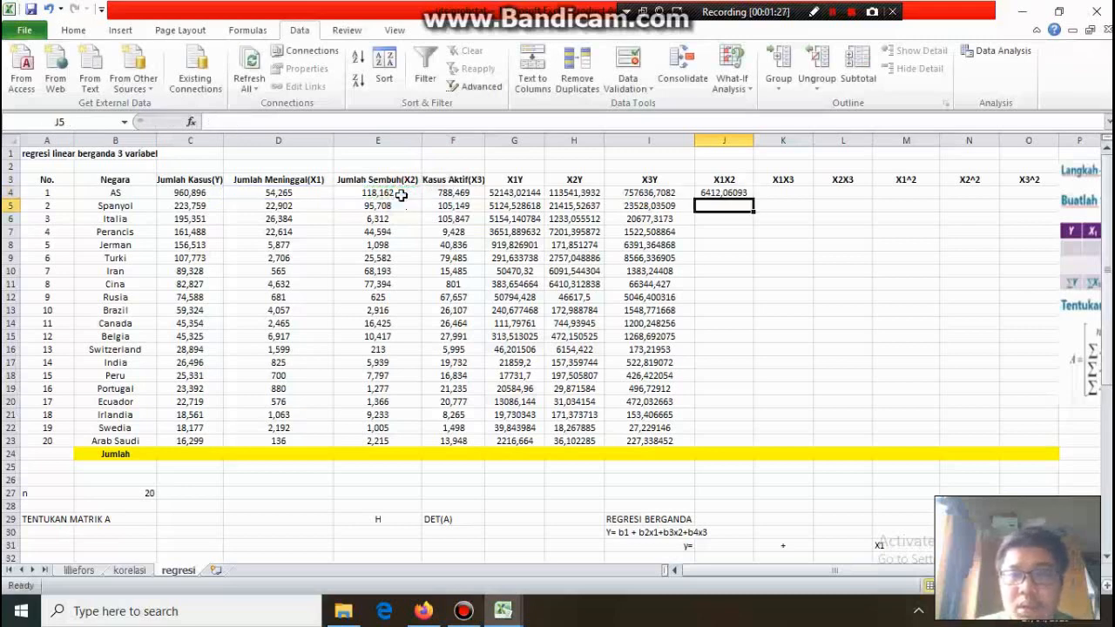
click(732, 192)
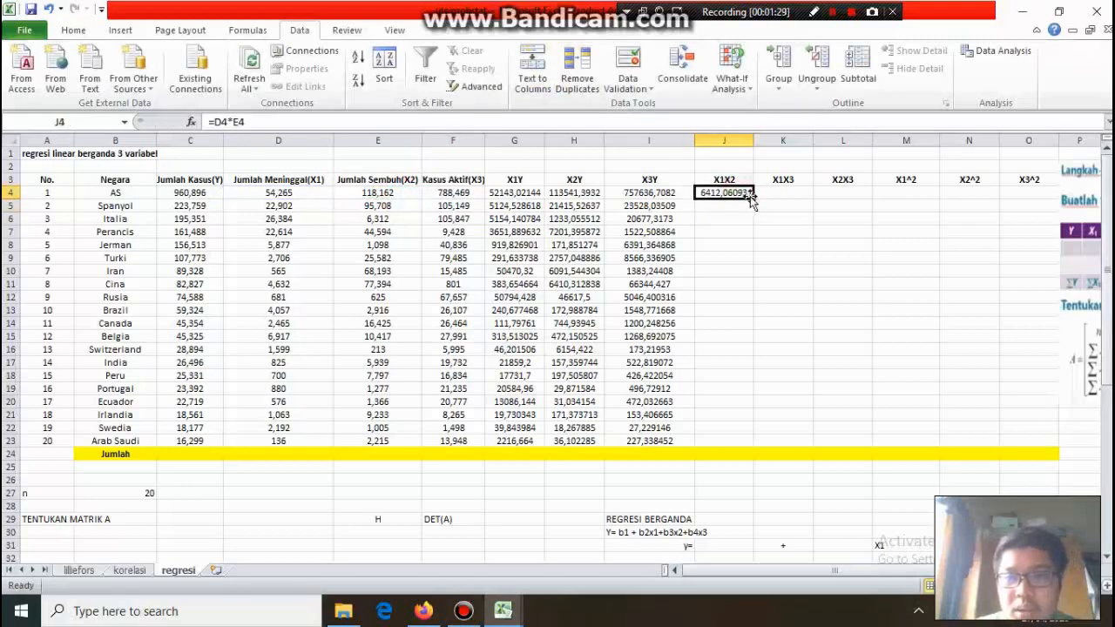
drag(754, 197, 746, 449)
Calculate the X1X3 products with =D4*F4 in K4, and fill the formula down to K23.
click(795, 195)
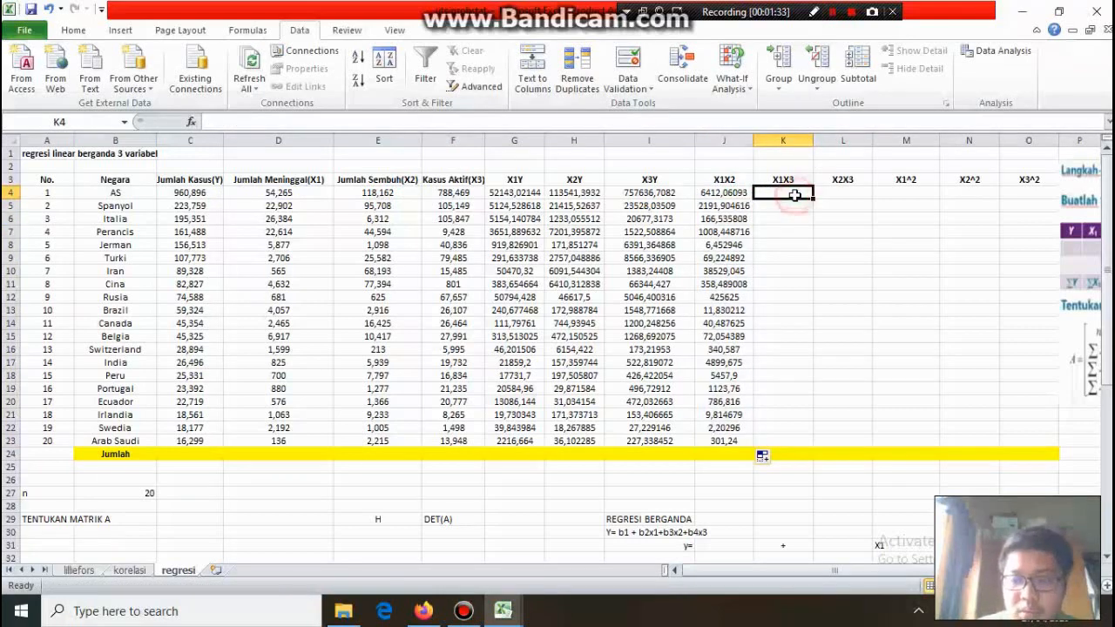
text(=)
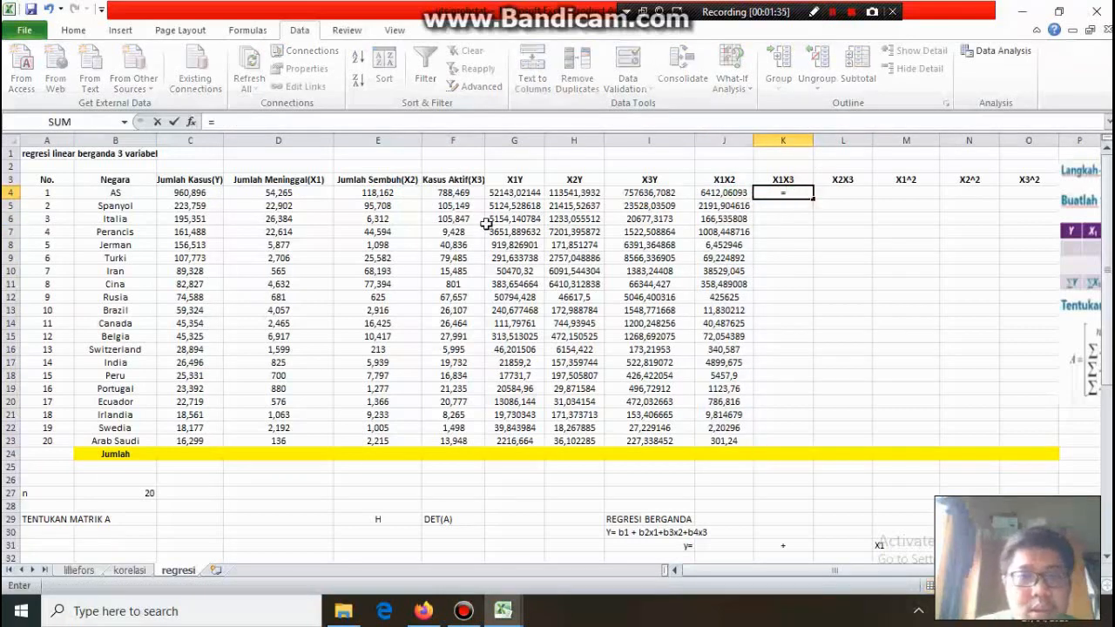
click(313, 193)
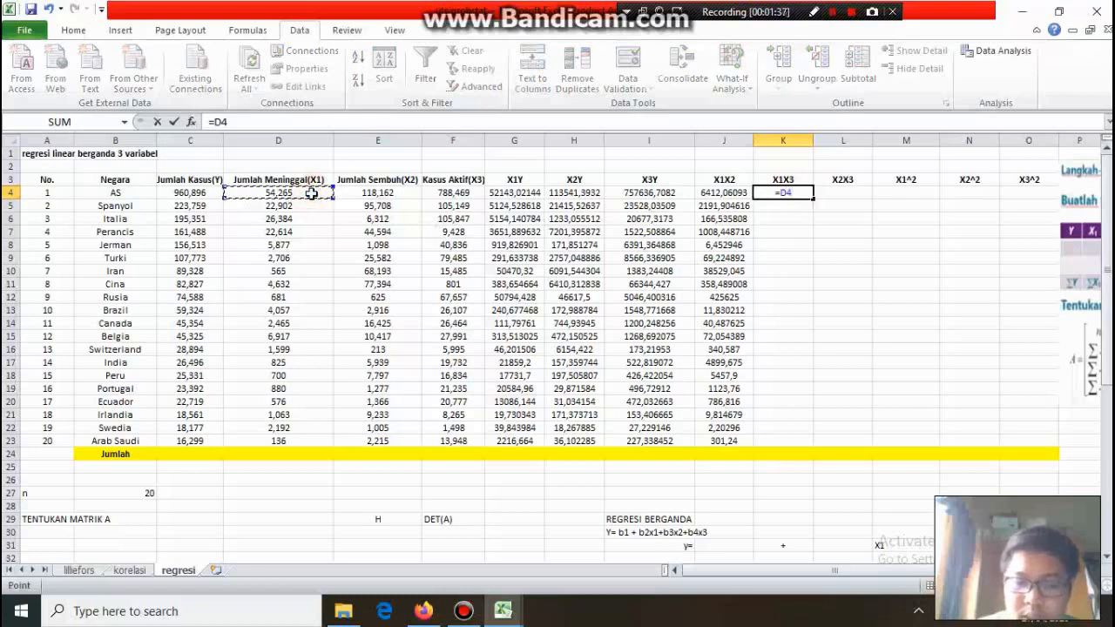
text(*)
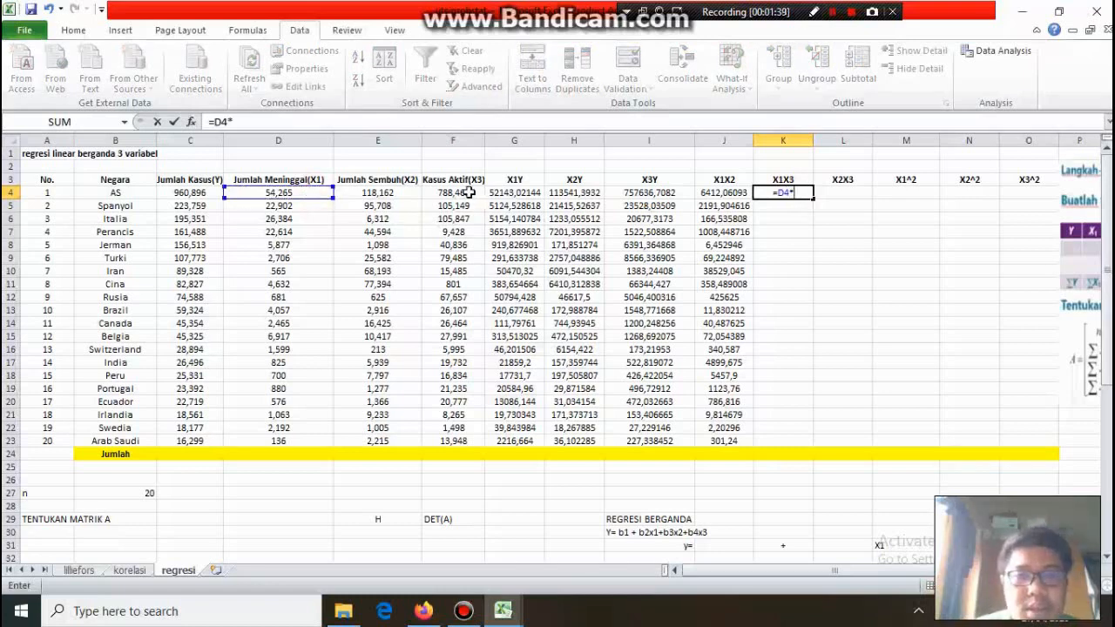
click(468, 192)
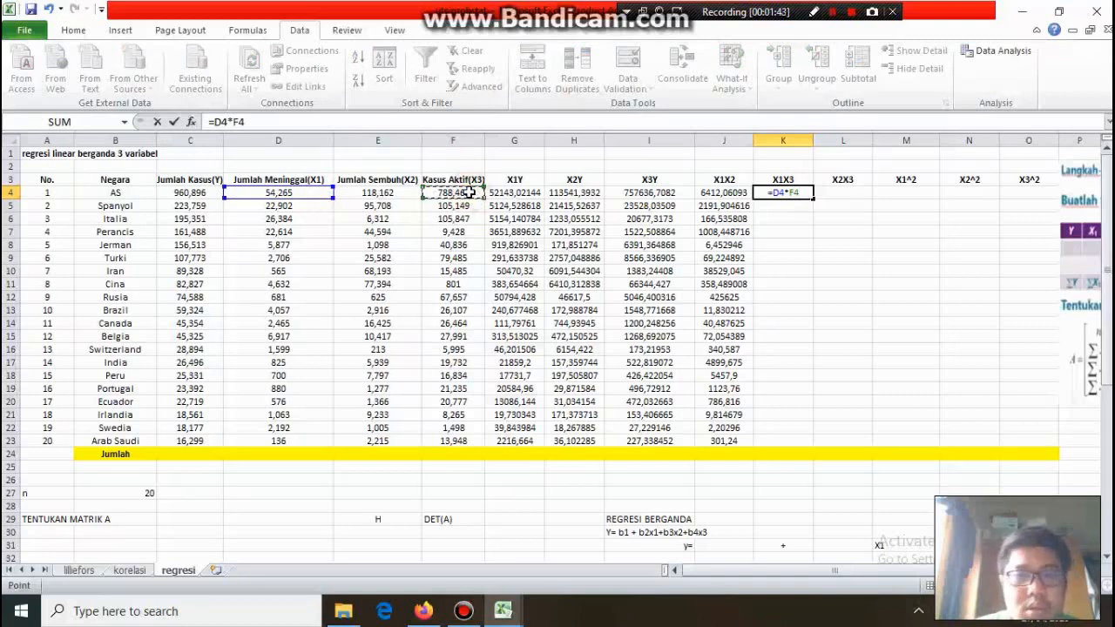
key(Return)
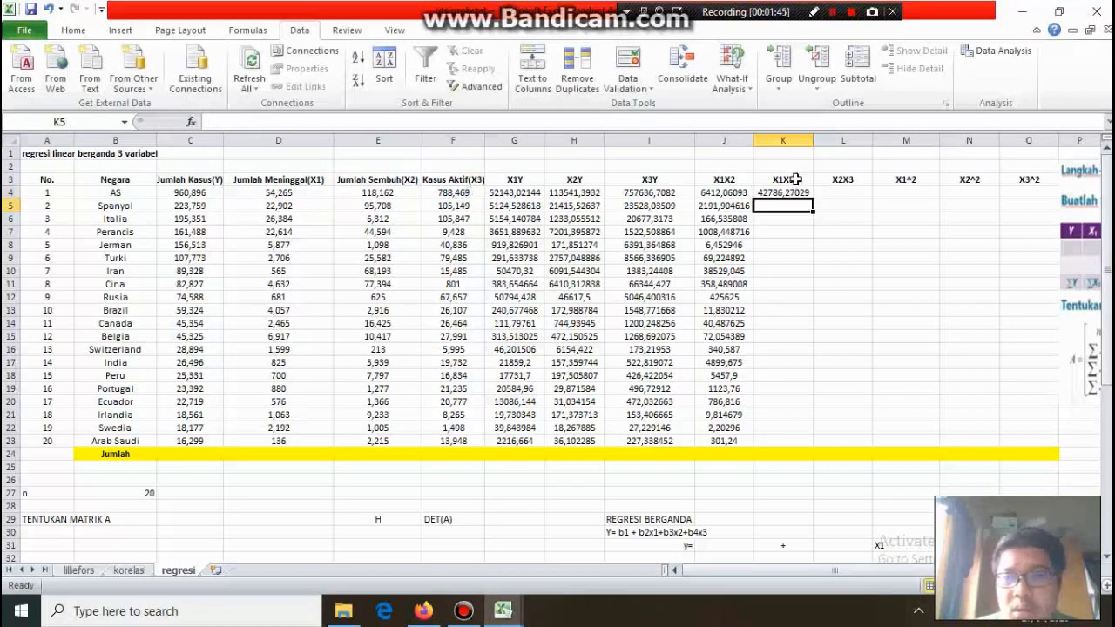
click(794, 192)
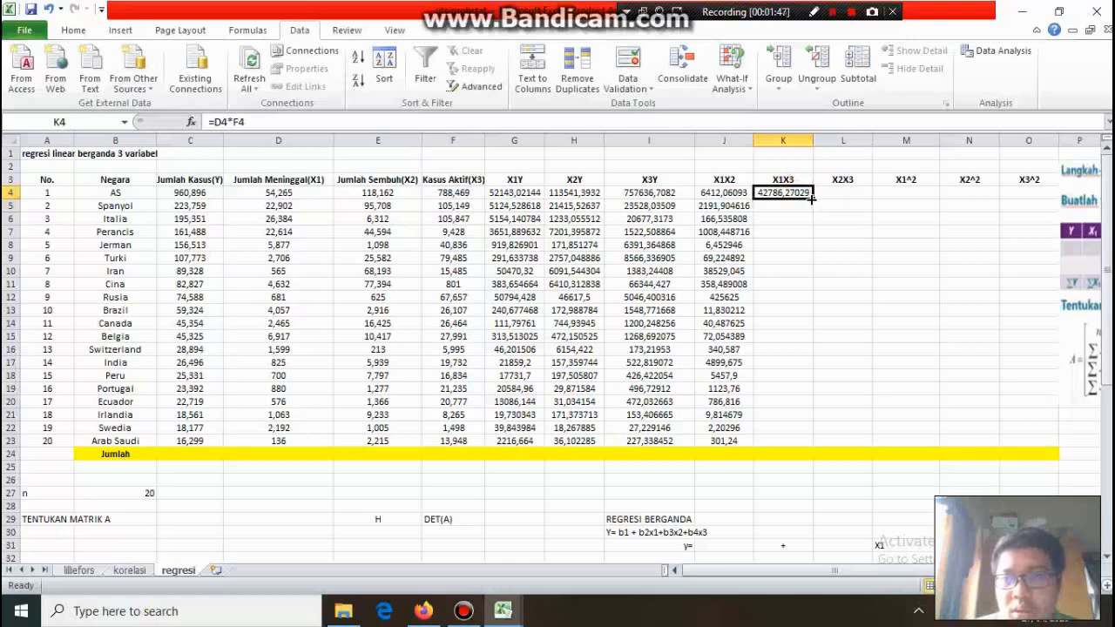
drag(810, 195, 789, 446)
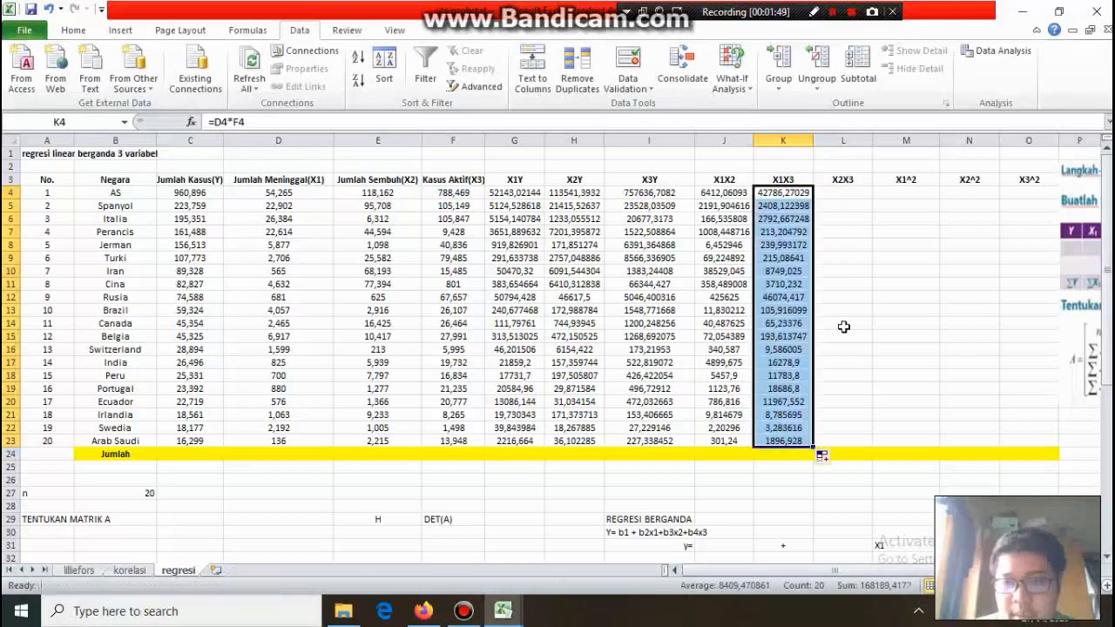
Calculate the X2X3 products with =E4*F4 in L4, and fill the formula down to L23.
click(856, 193)
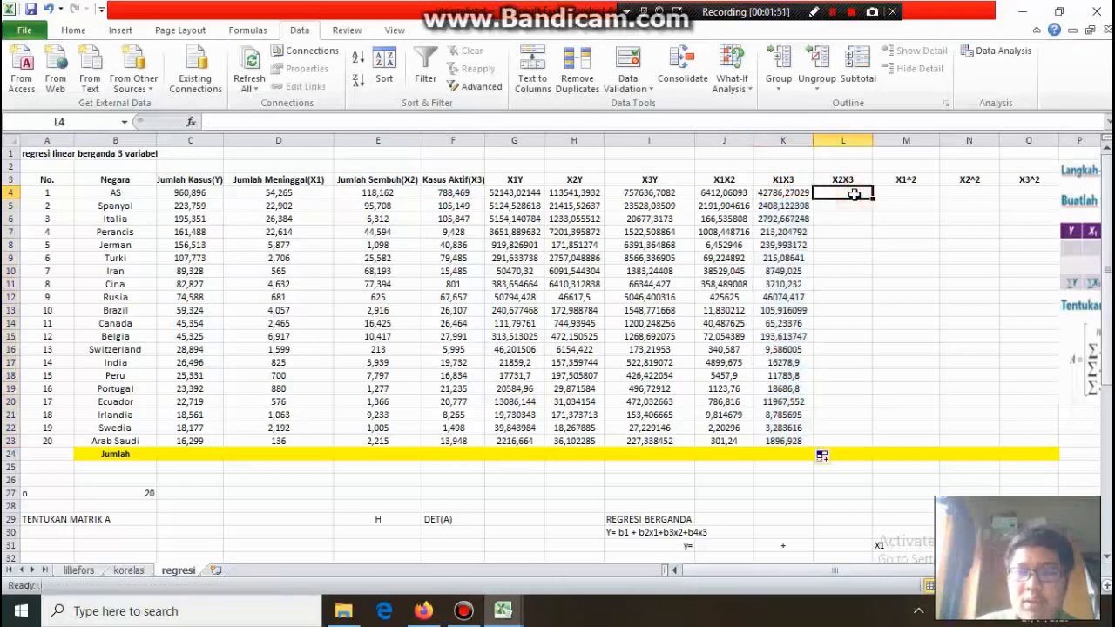
text(=)
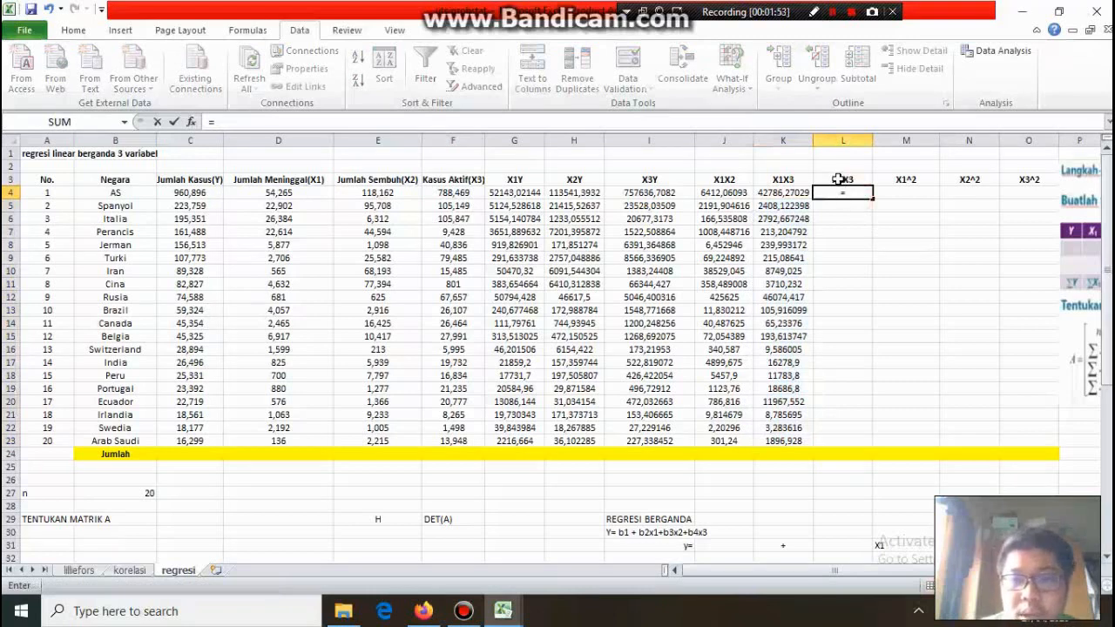
click(400, 195)
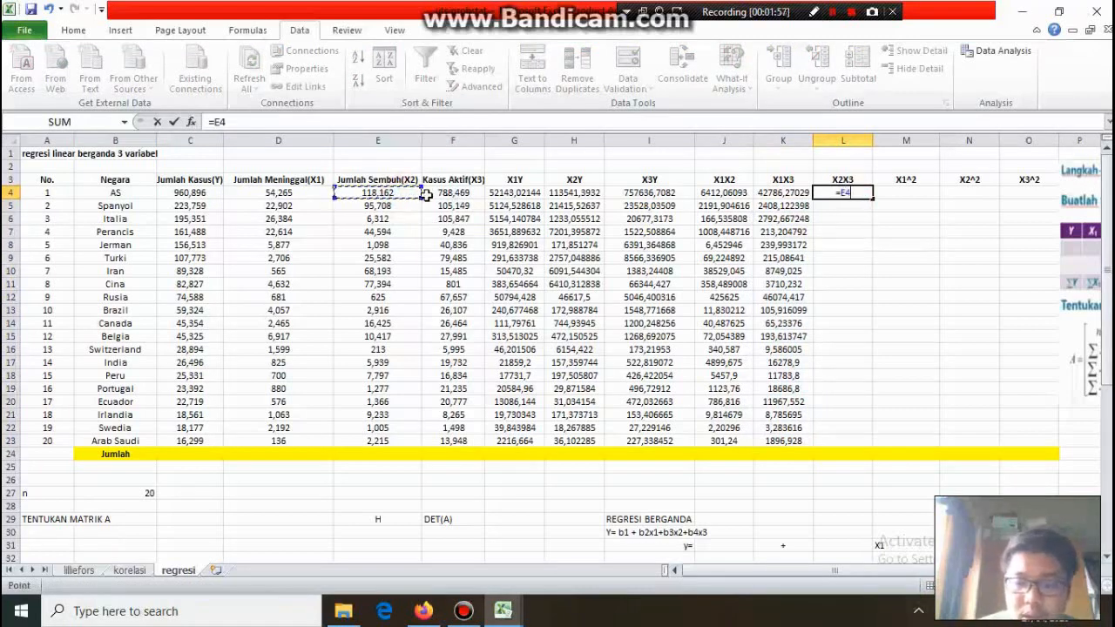
text(*)
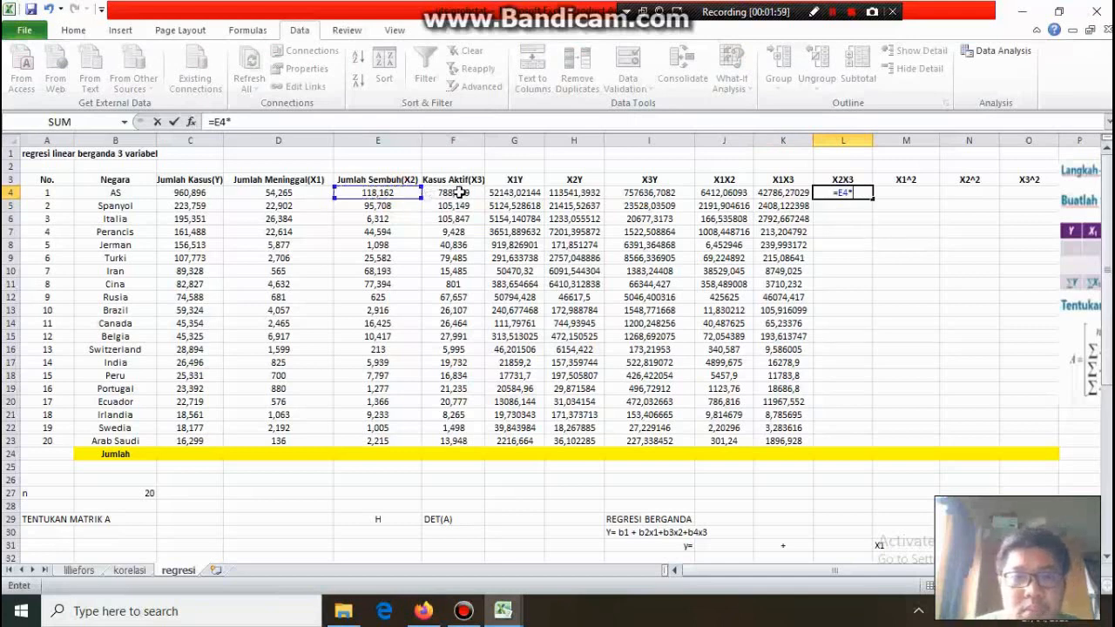
click(455, 193)
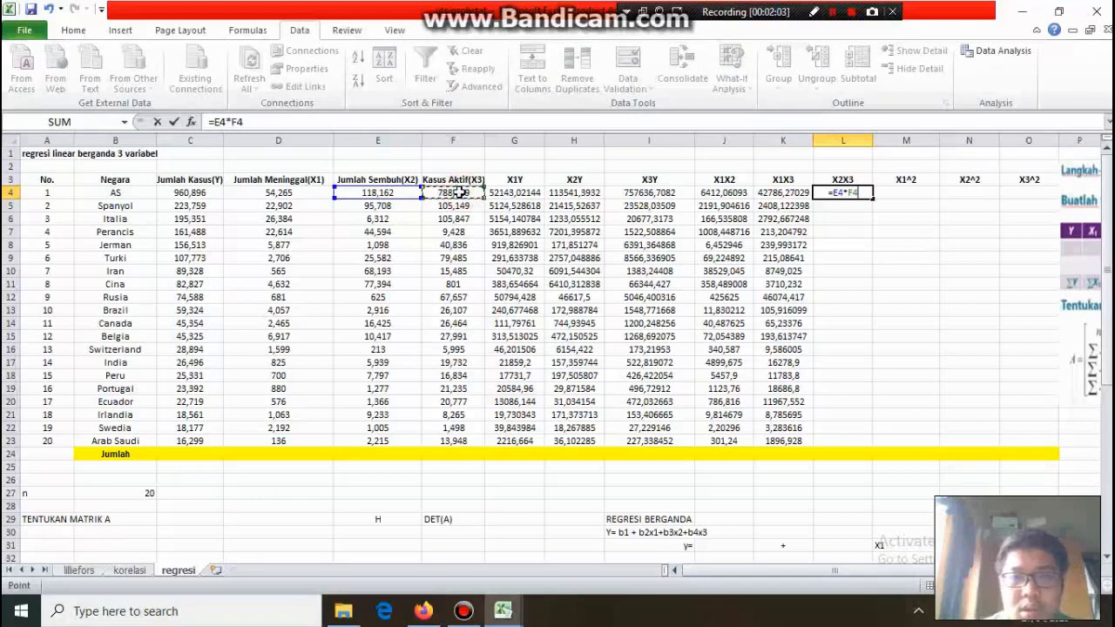
key(Return)
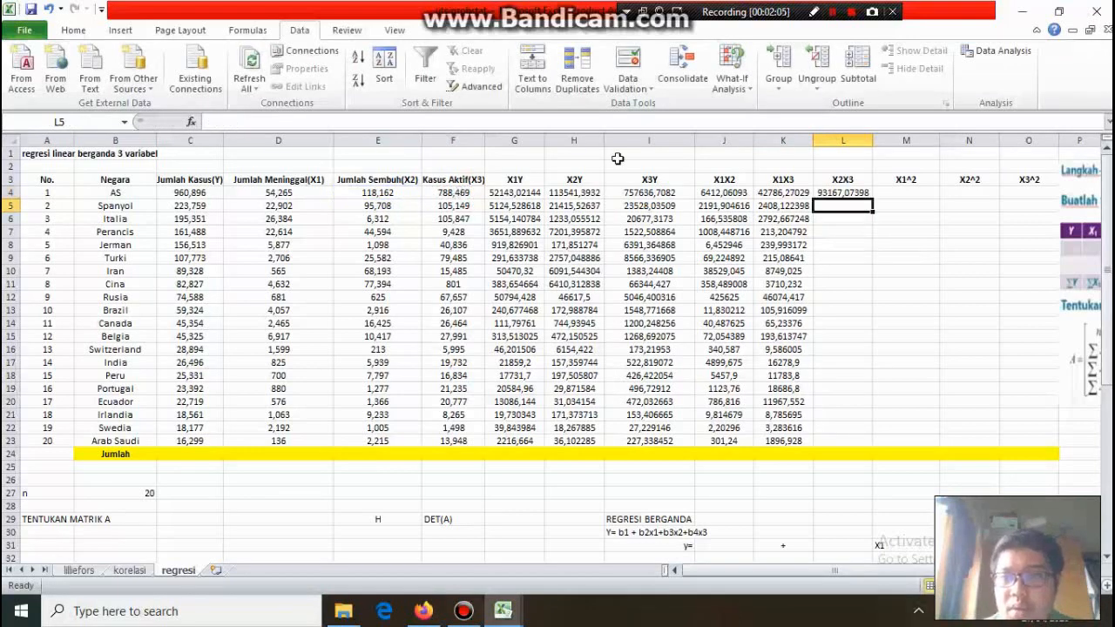
click(838, 193)
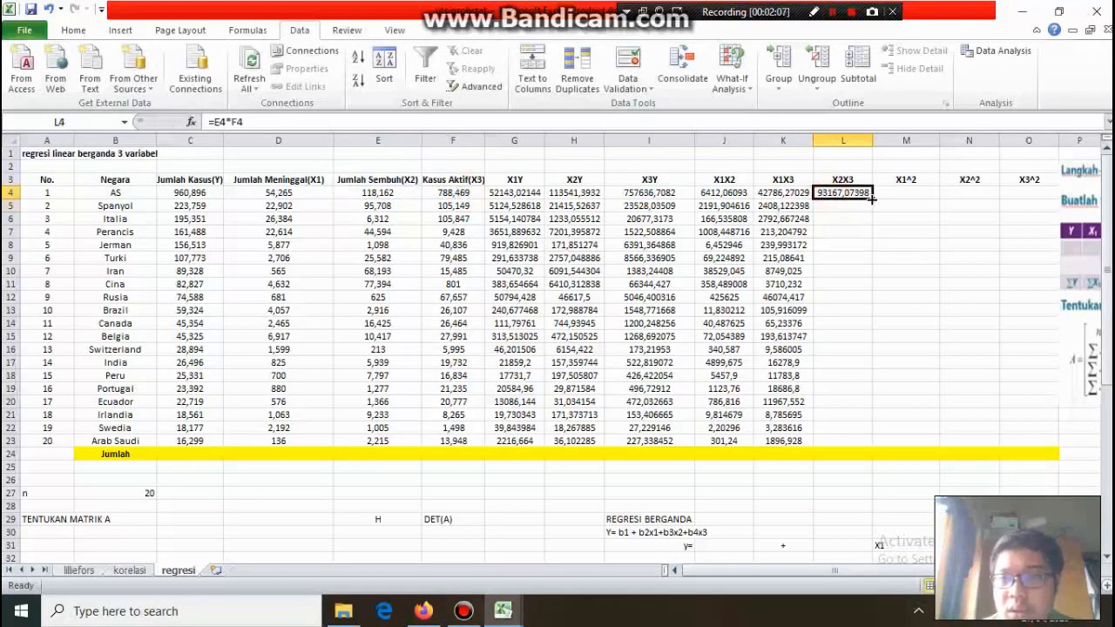
drag(871, 197, 860, 450)
Calculate the squares of X1 with =D4^2 in M4, and fill the formula down to M23.
click(920, 193)
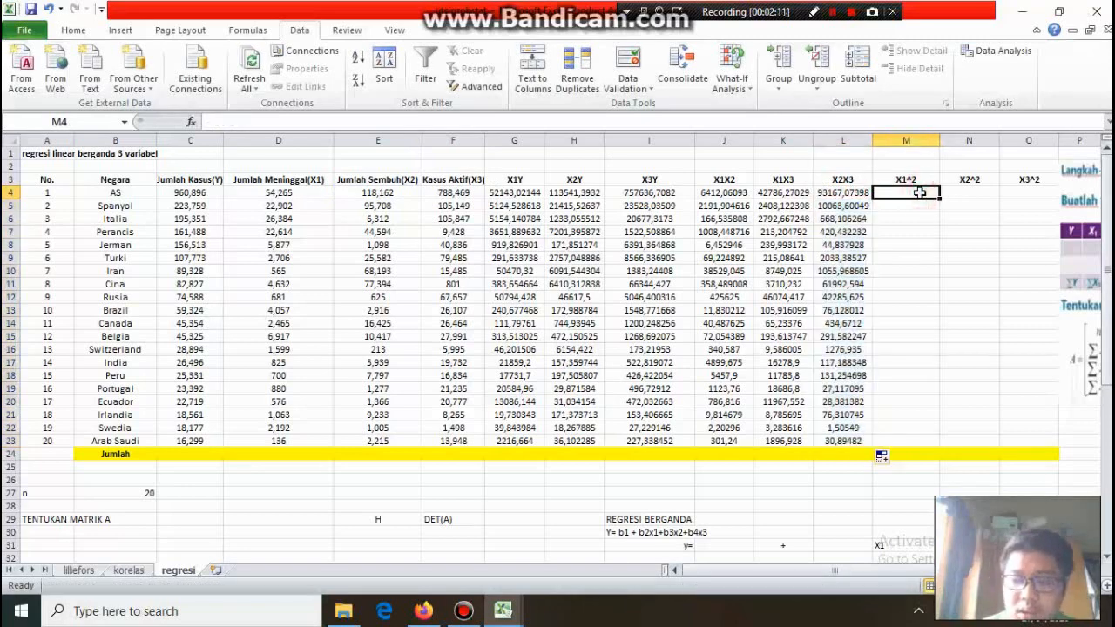
text(=)
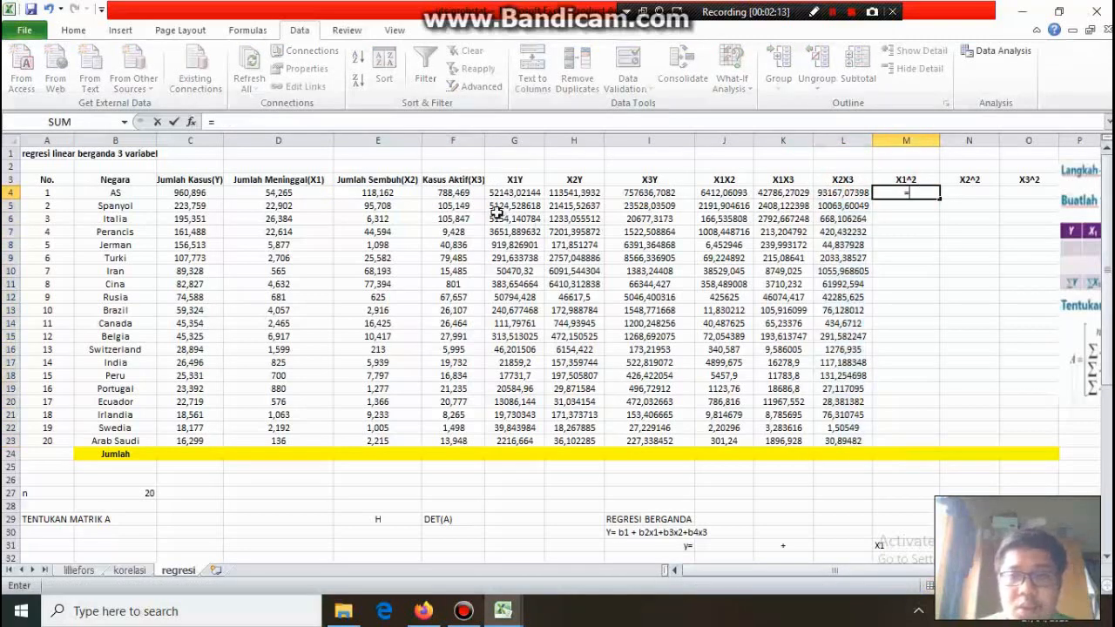
click(286, 194)
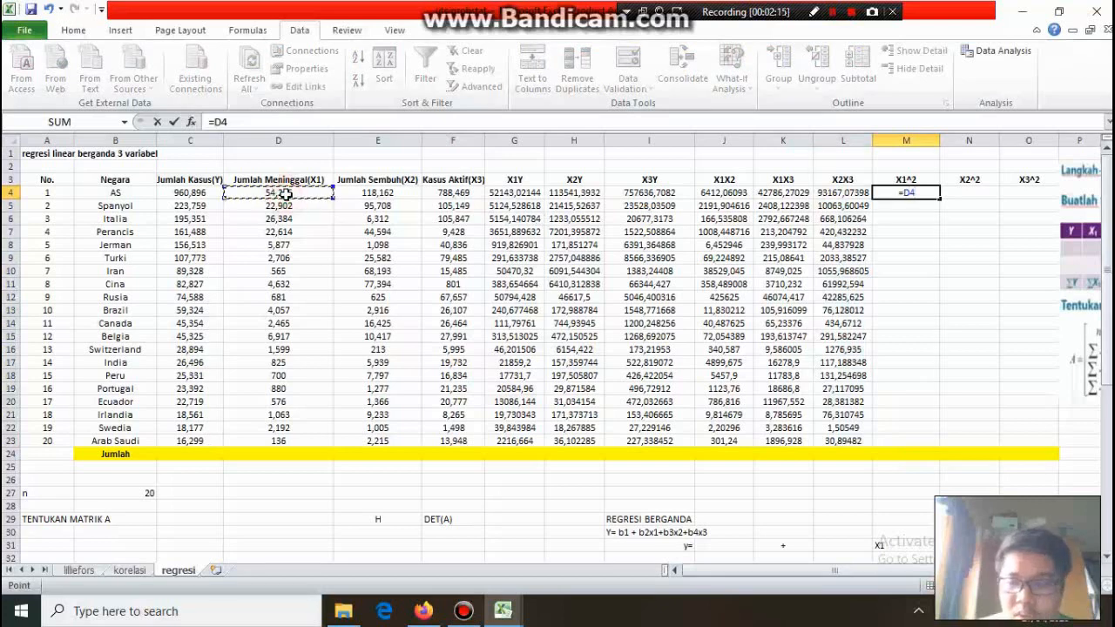
text(^2)
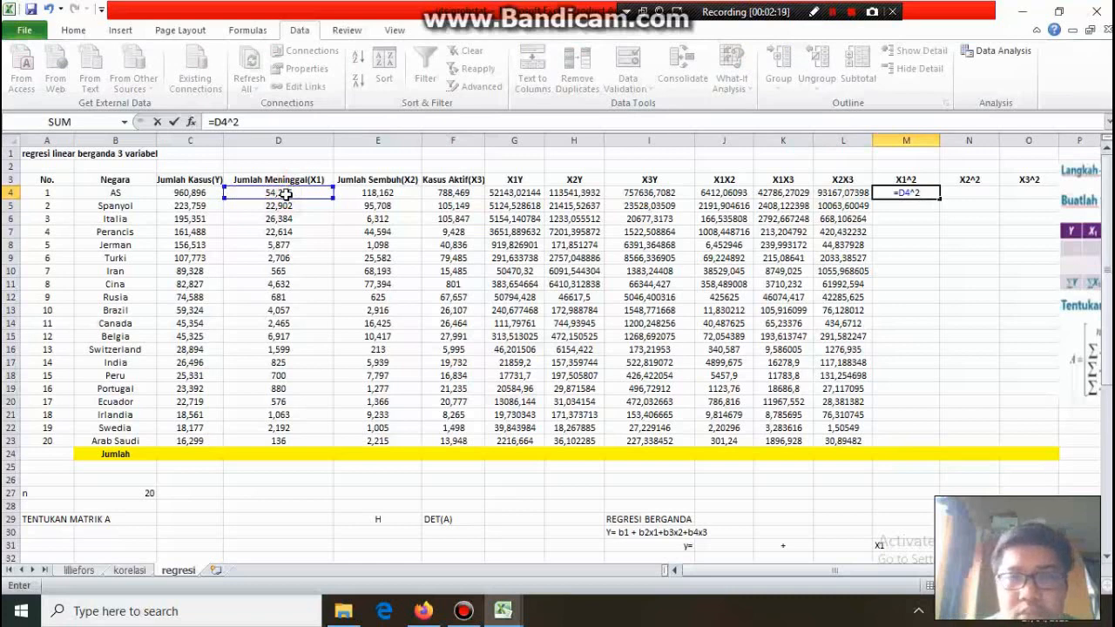
key(Return)
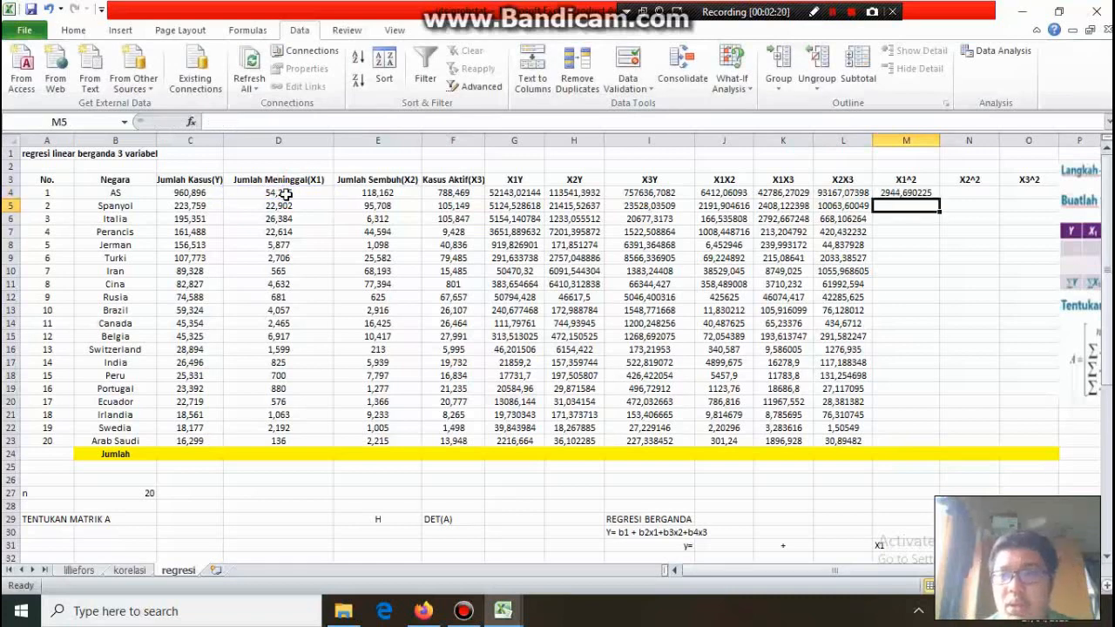
click(911, 194)
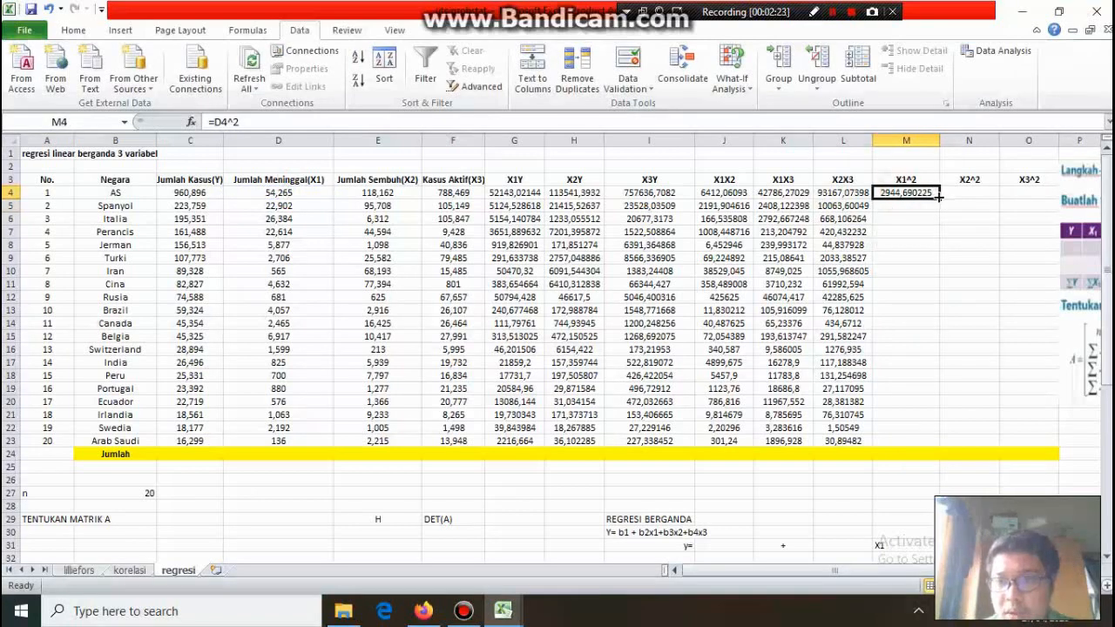
drag(939, 199, 936, 445)
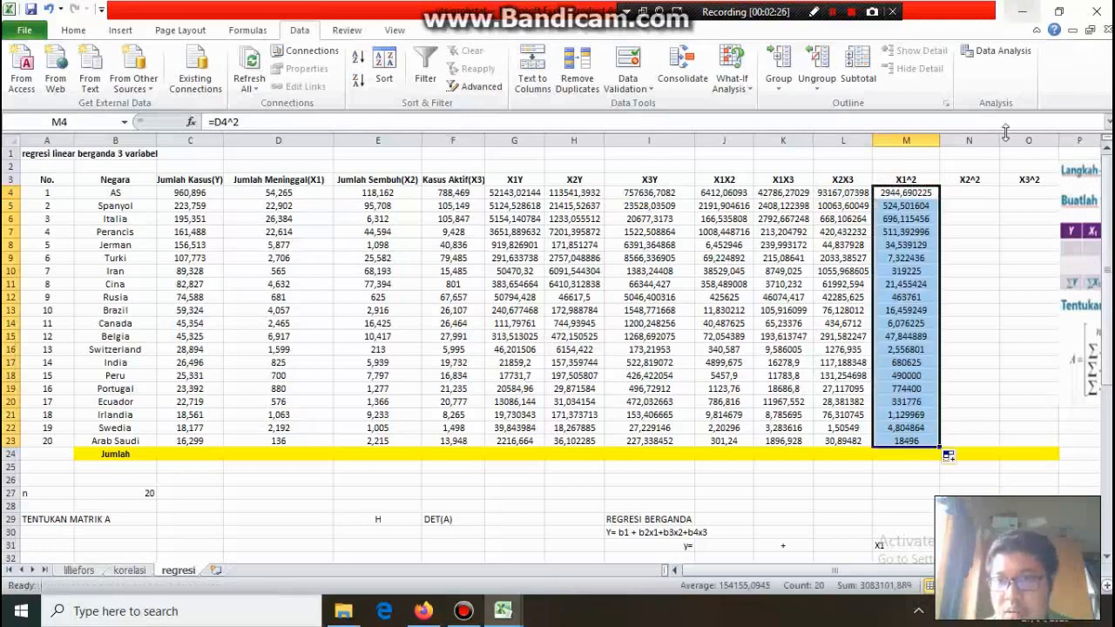
Calculate the squares of X2 with =E4^2 in N4, and fill the formula down to N23.
click(972, 193)
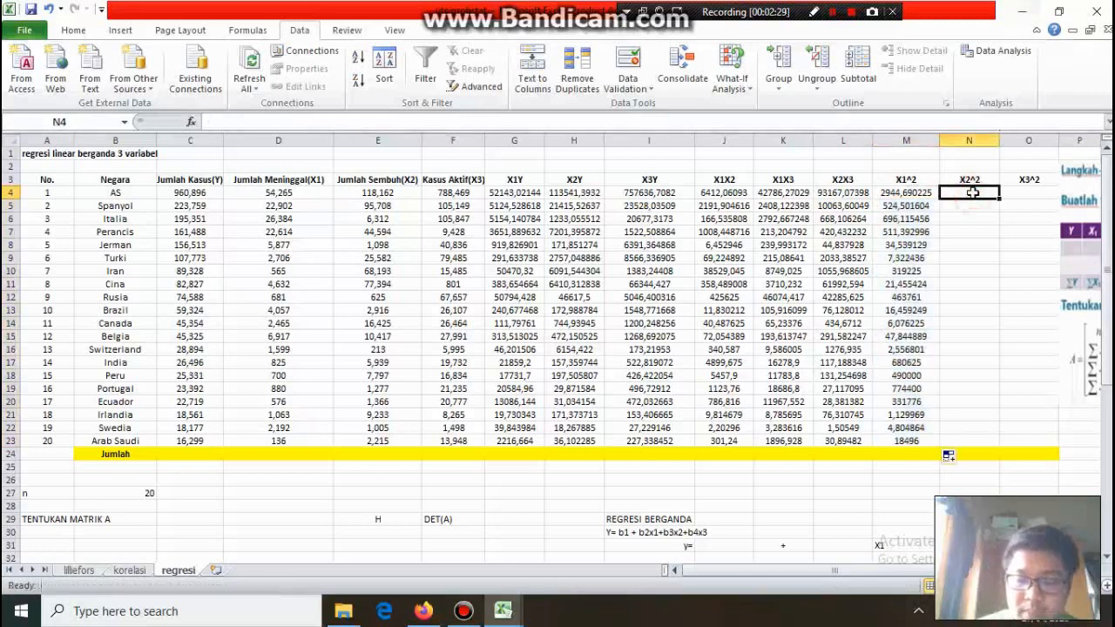
text(=)
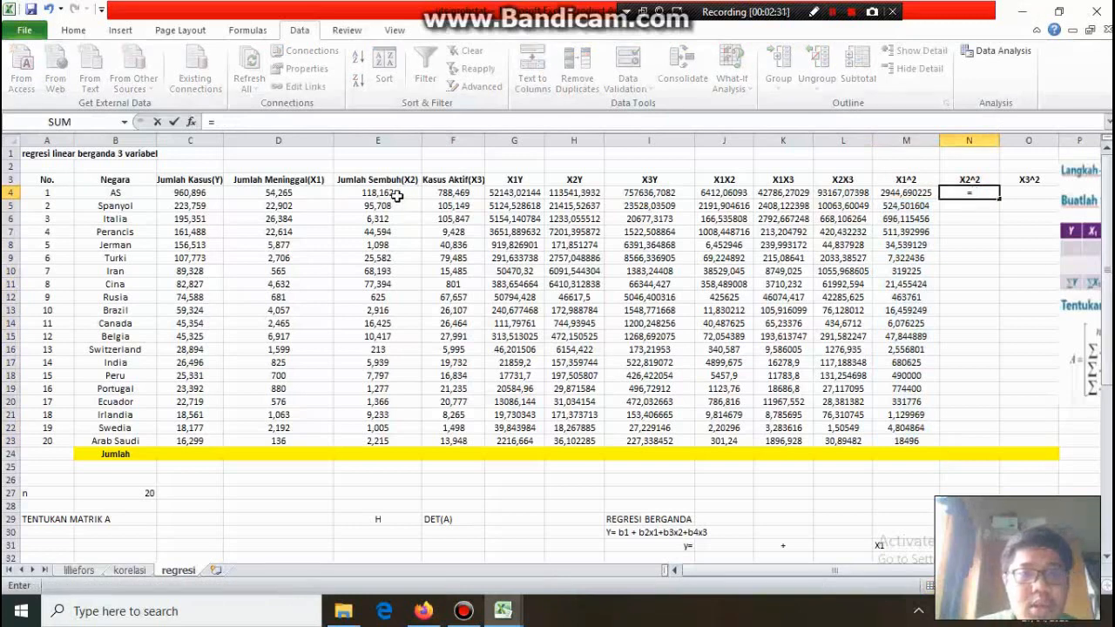
click(398, 196)
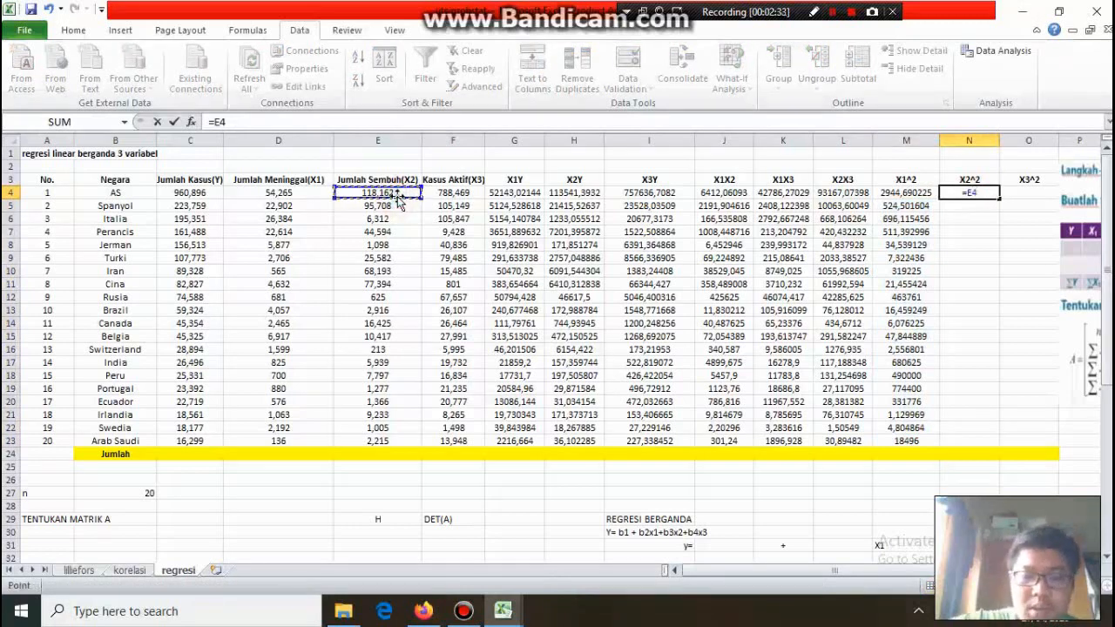
text(^2)
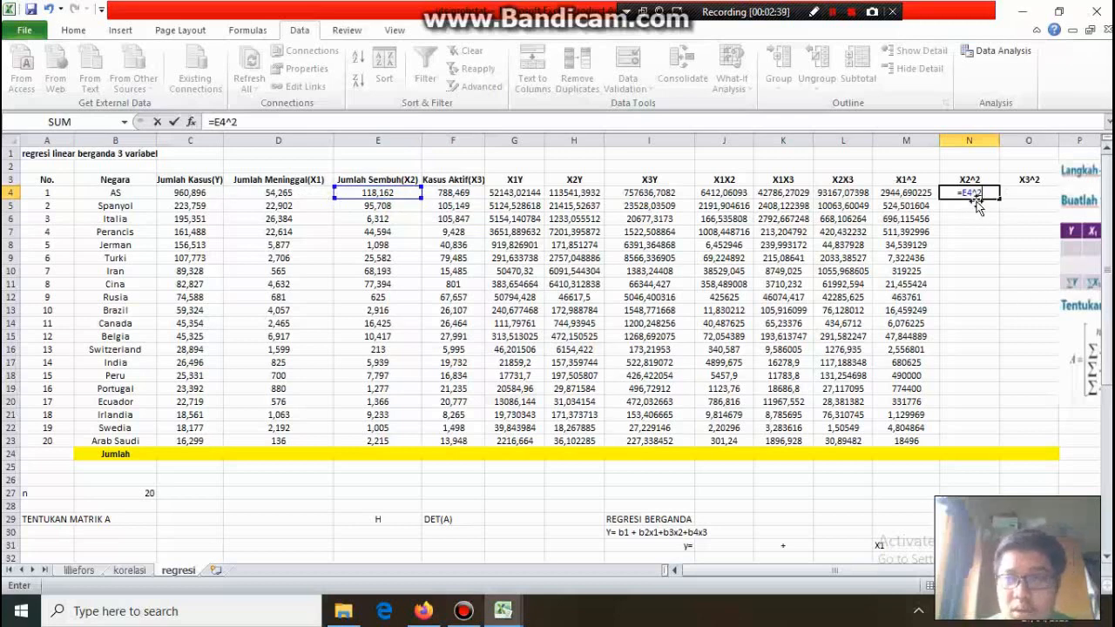
key(ctrl+Return)
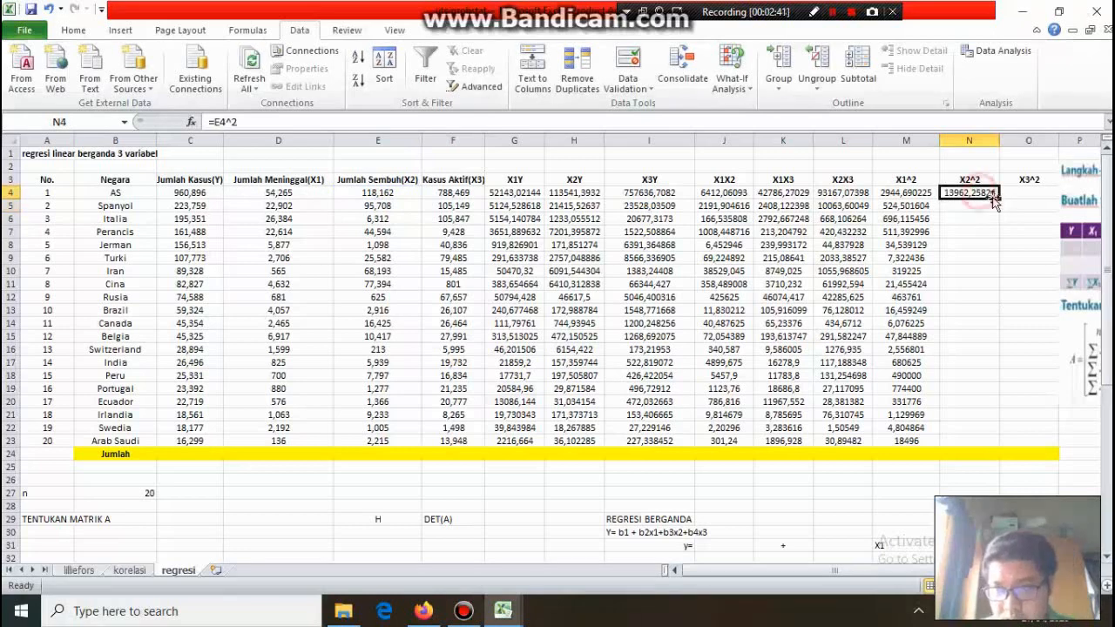
drag(999, 197, 1002, 448)
Calculate the squares of X3 with =F4^2 in O4, and fill the formula down to O23.
click(1031, 194)
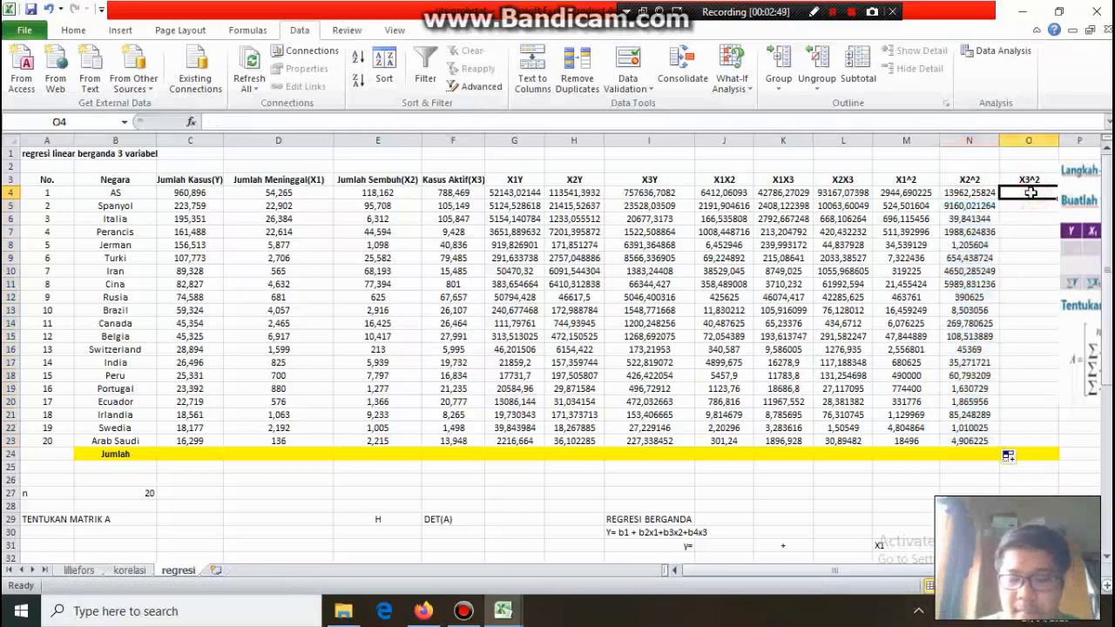
text(=)
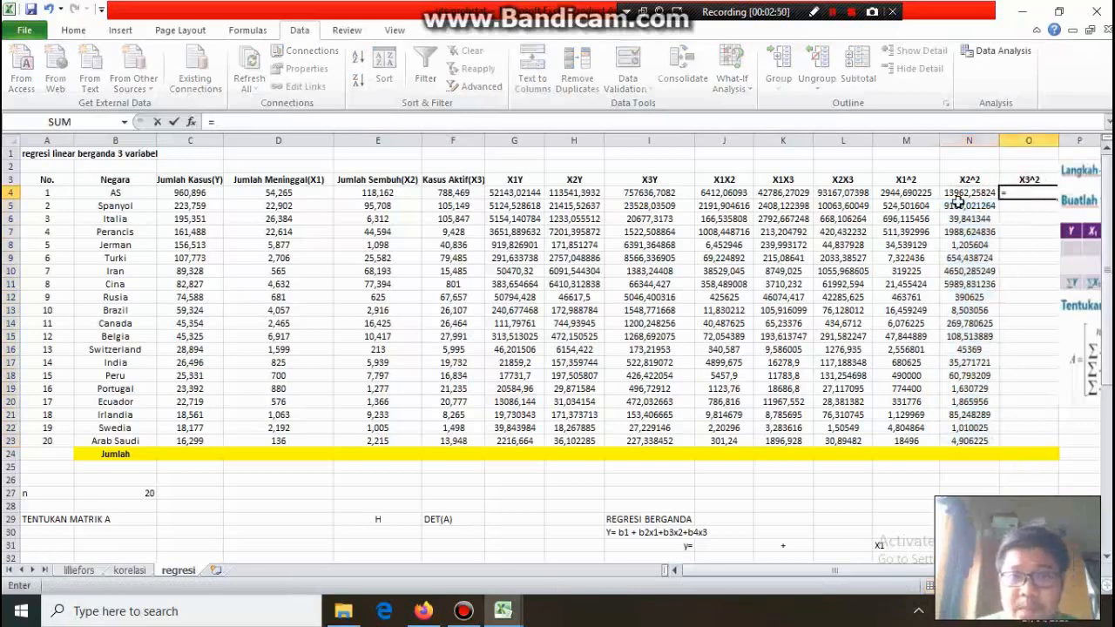
click(474, 192)
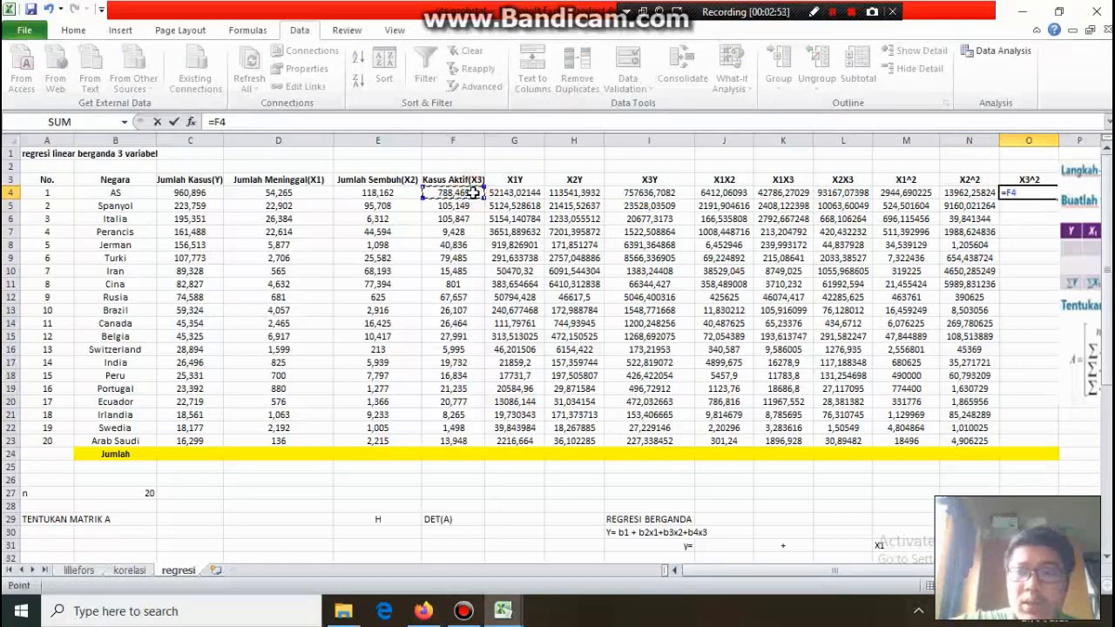
text(^)
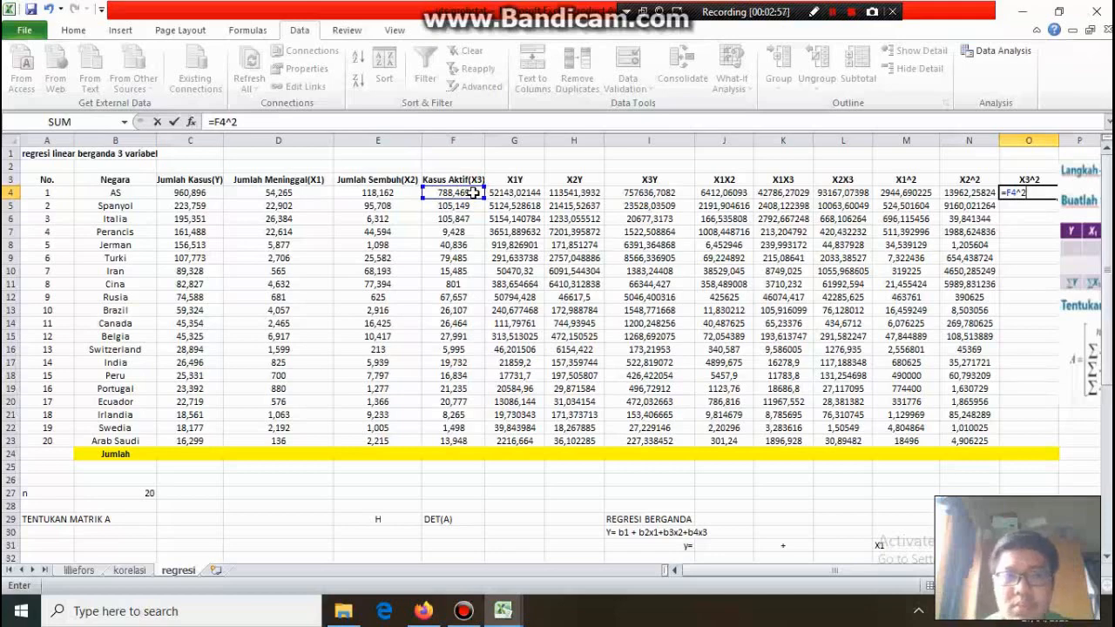
text(2)
key(Return)
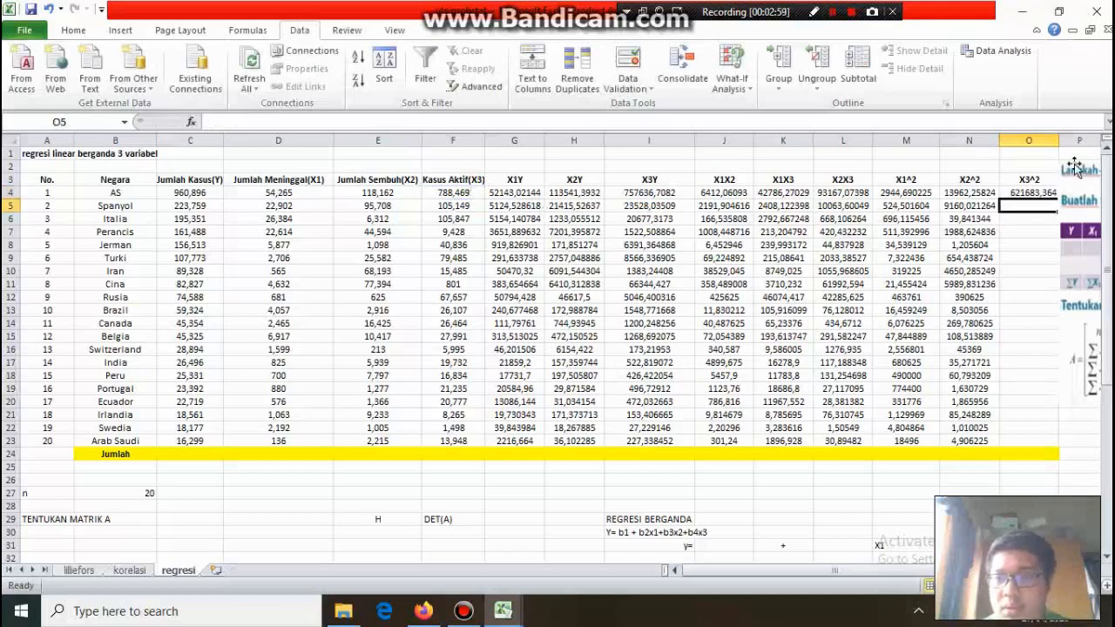
scroll(1038, 191, right, 1)
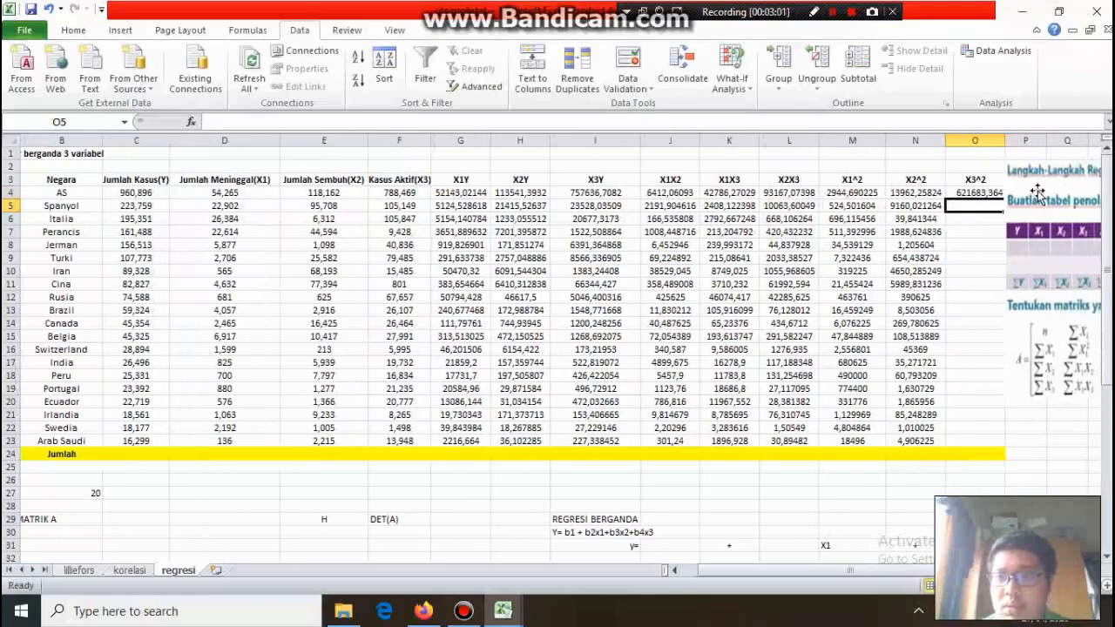
drag(1017, 200, 988, 447)
click(993, 195)
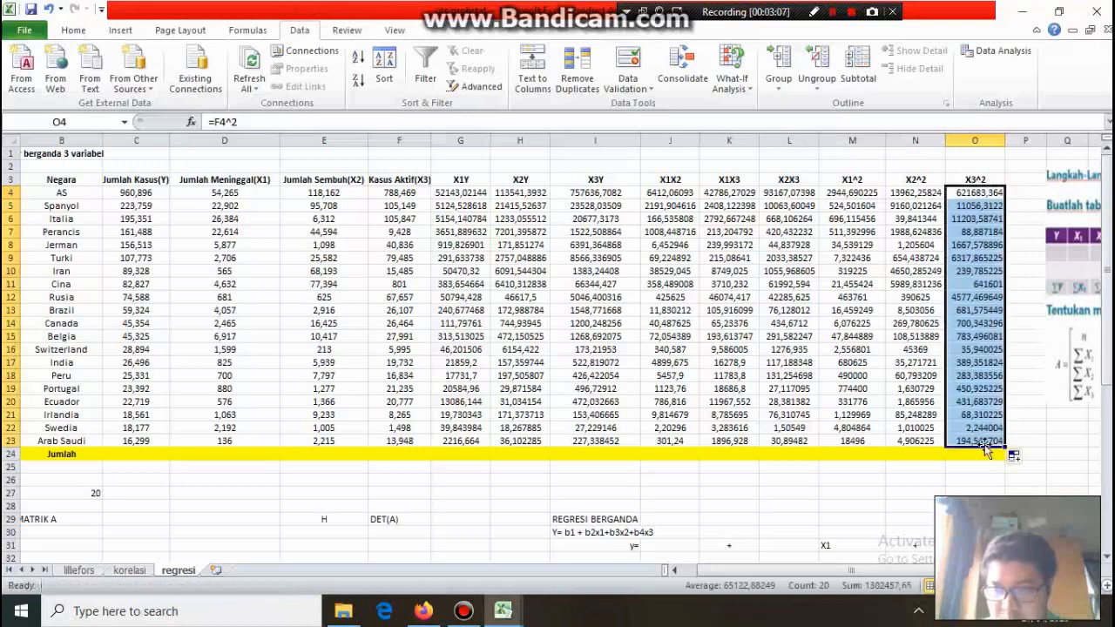
Total the Y column in the Jumlah row with =SUM(C4:C23) in C24, and fill the formula across to O24.
scroll(784, 431, left, 1)
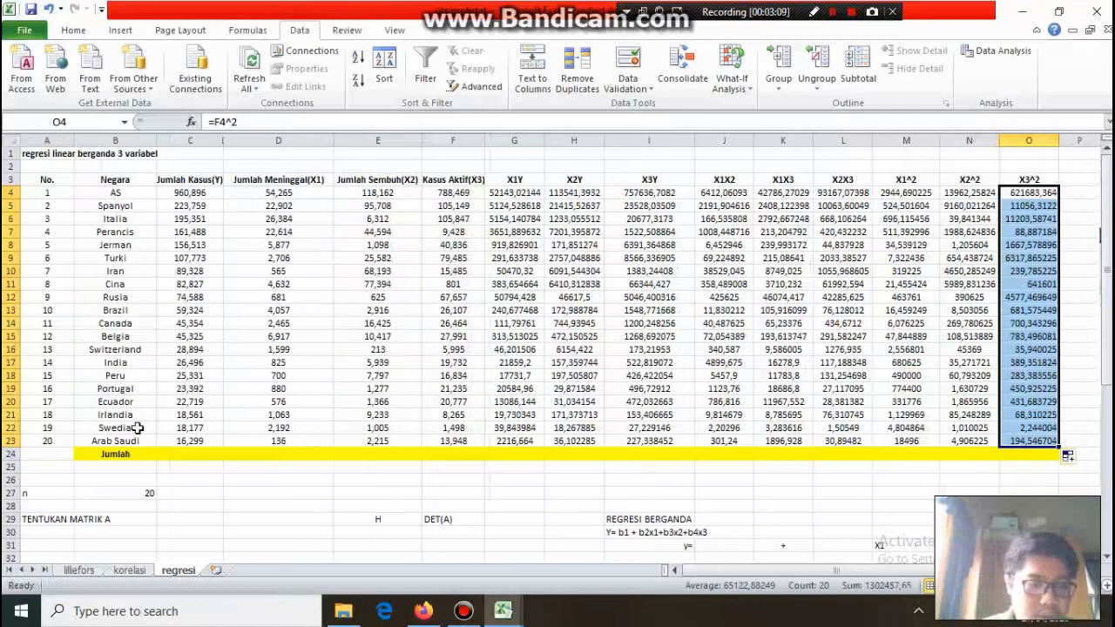
click(183, 453)
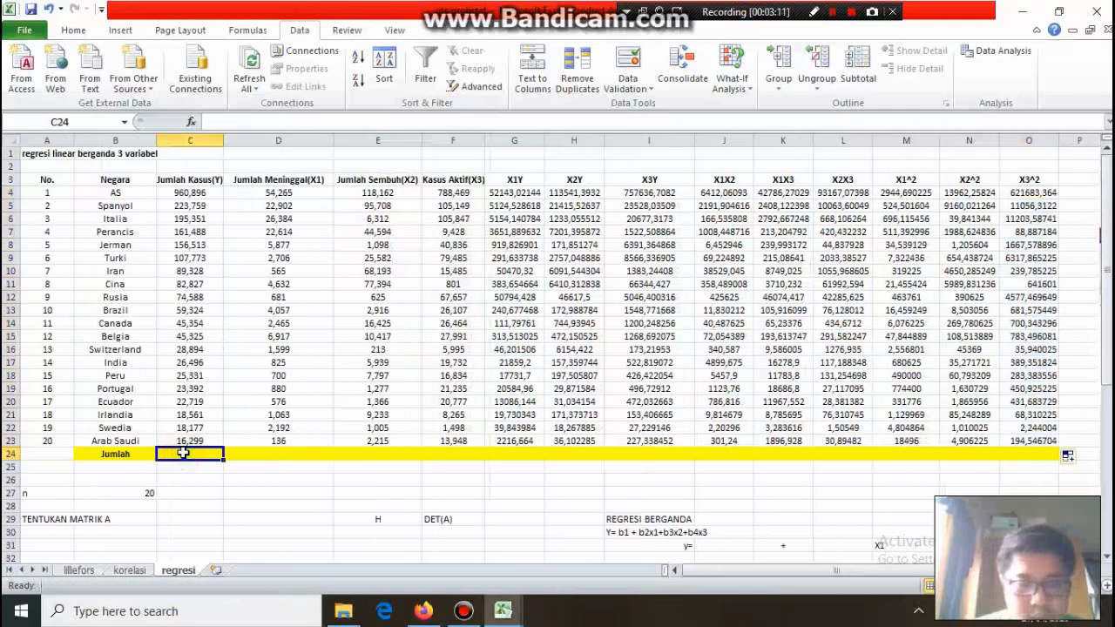
text(=sum)
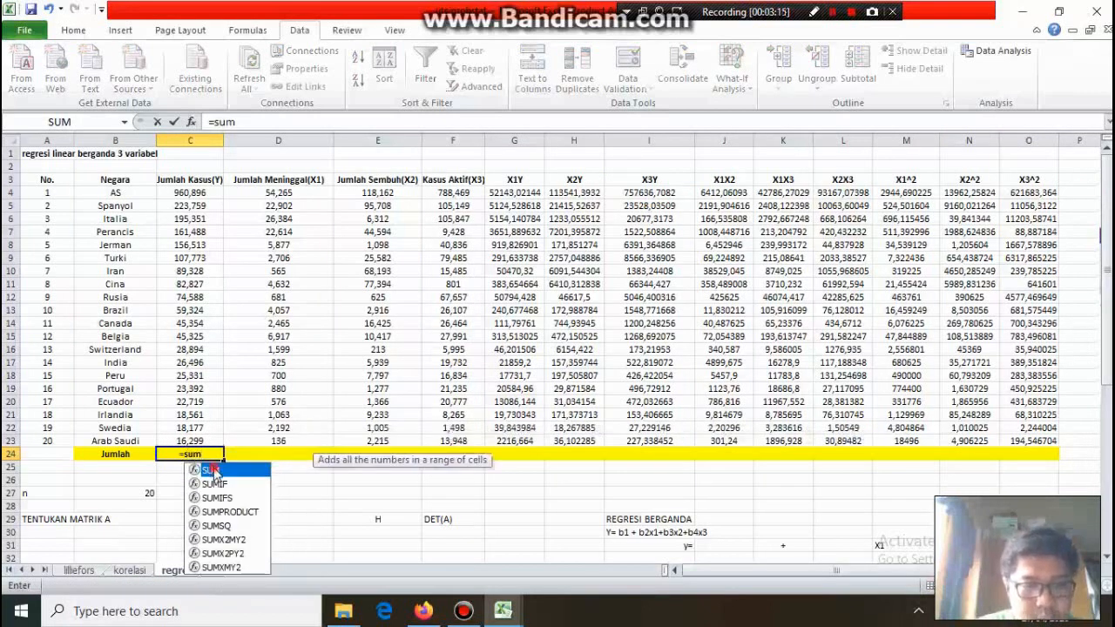
double_click(213, 471)
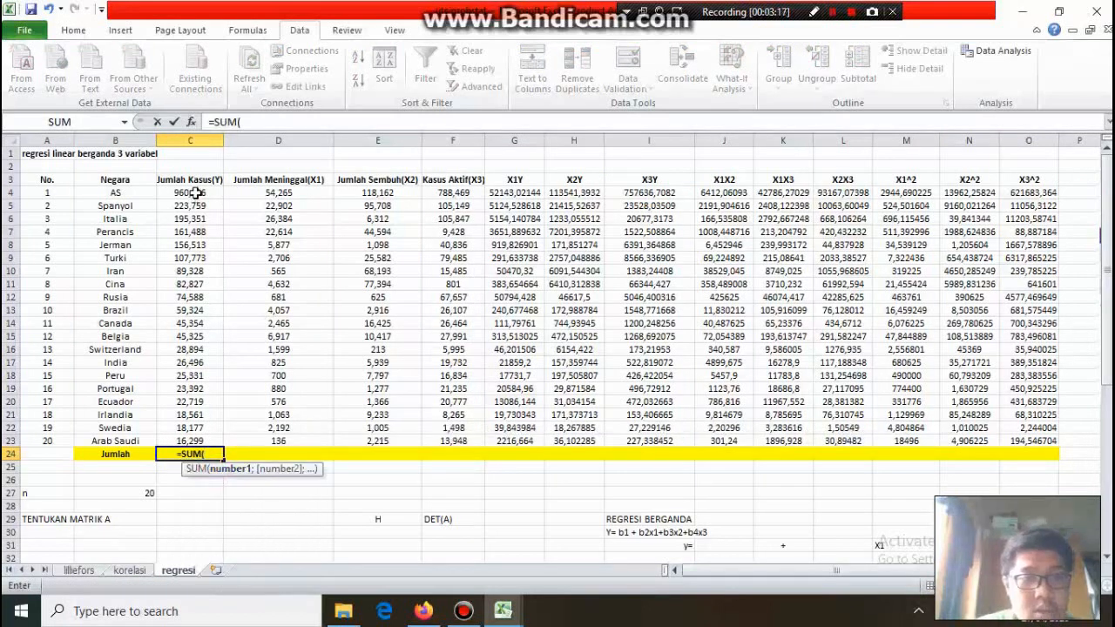
drag(197, 193, 209, 442)
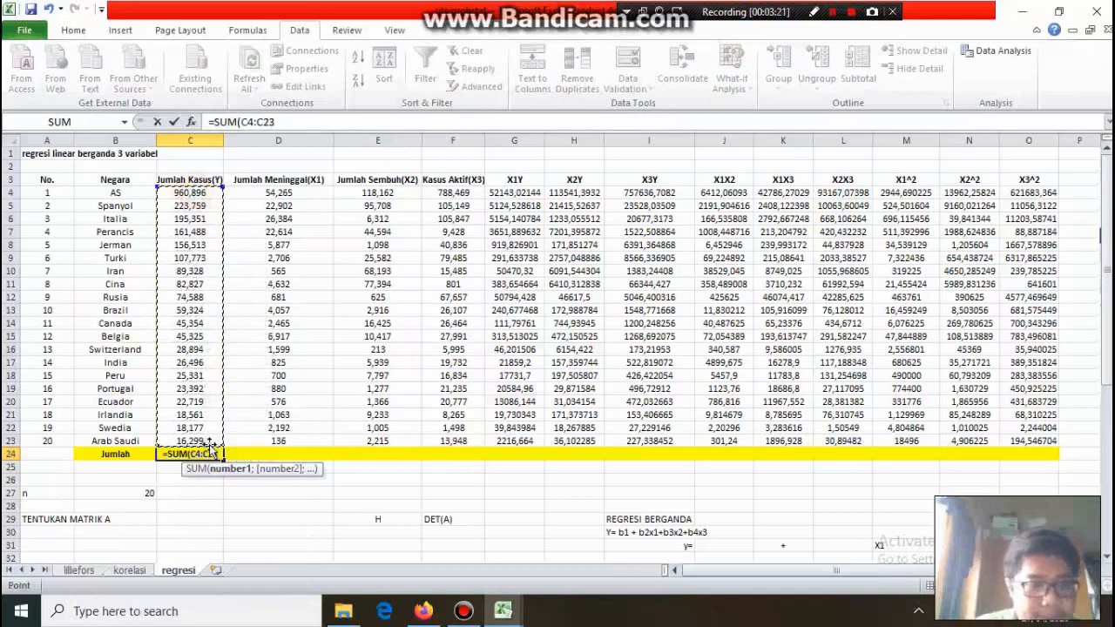
key(Return)
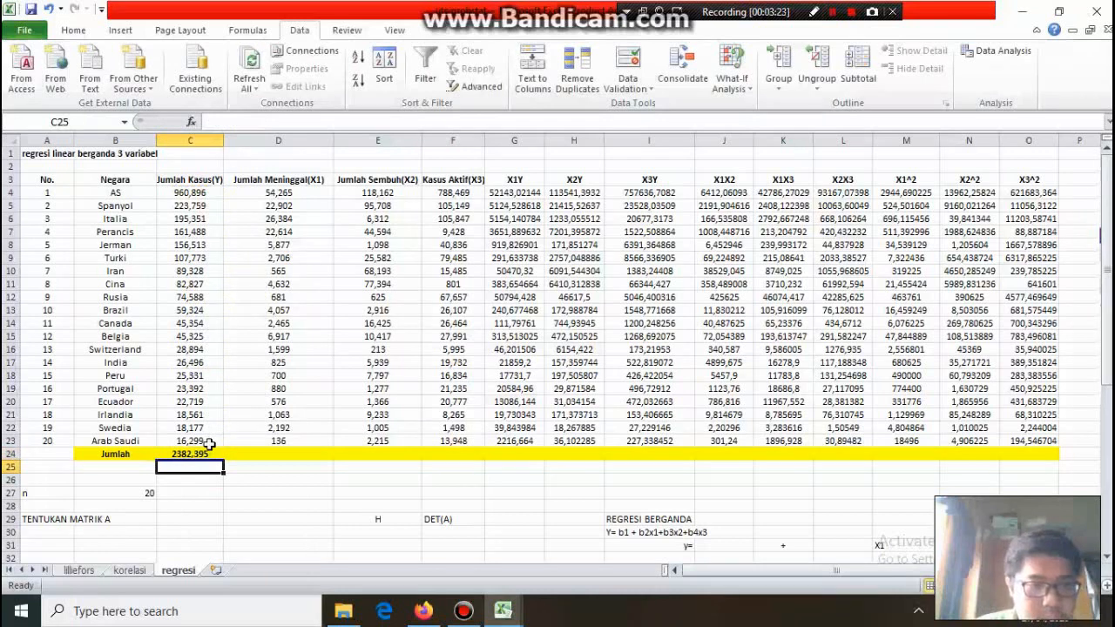
double_click(207, 453)
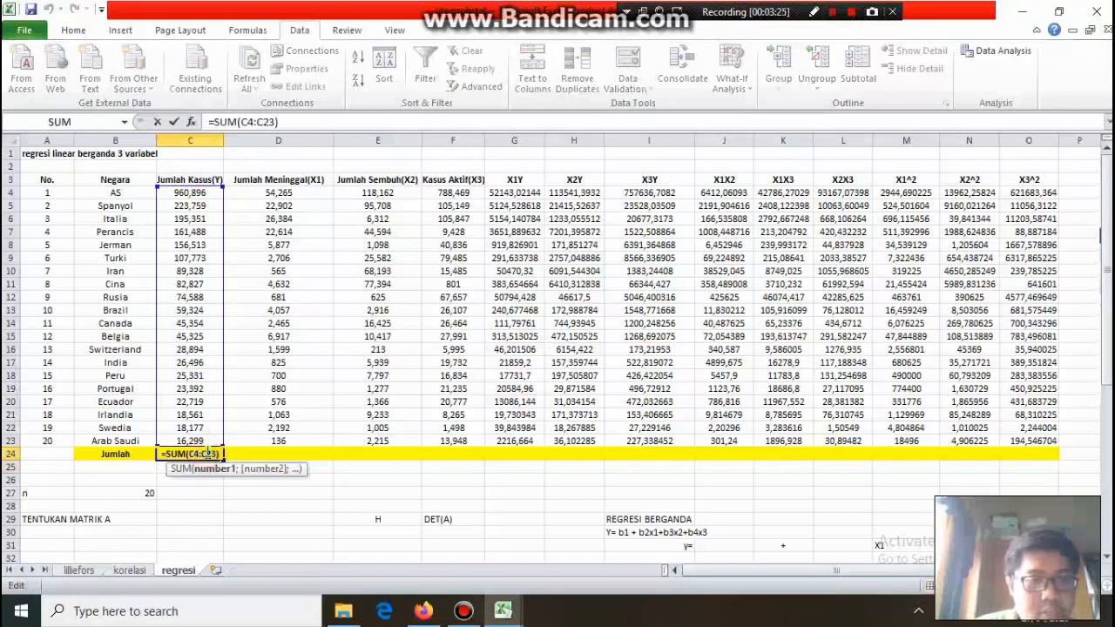
key(Escape)
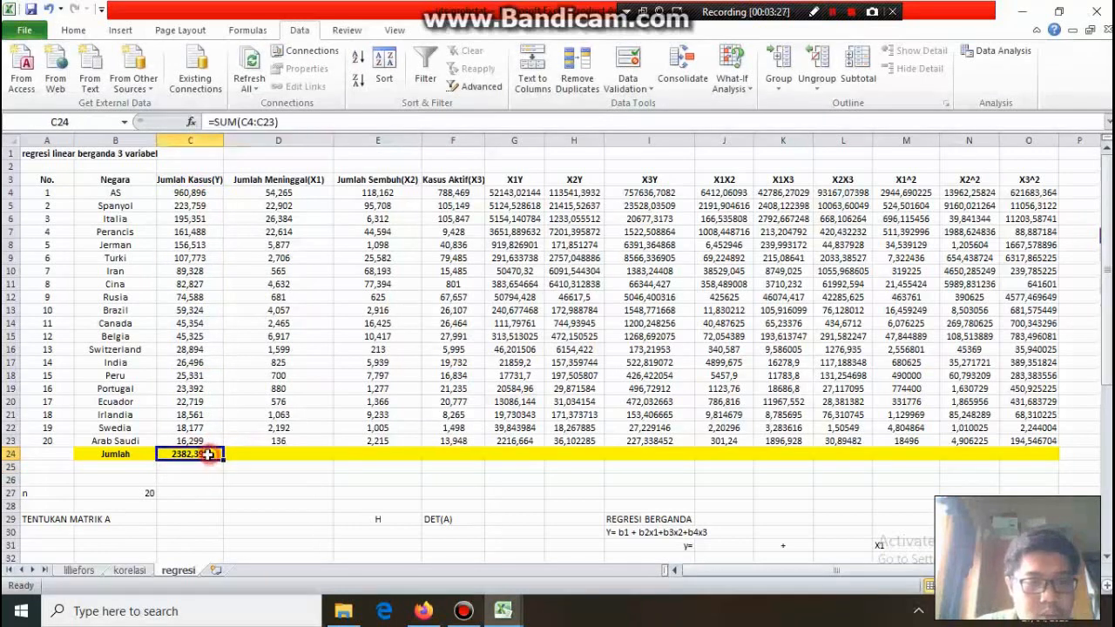
drag(223, 458, 1043, 454)
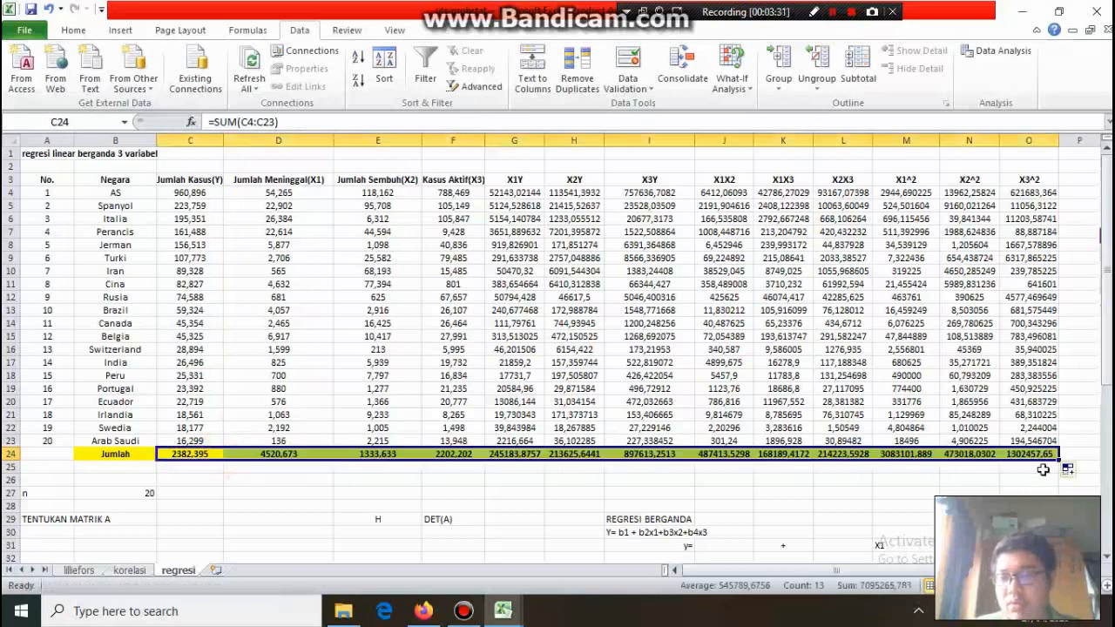
click(1001, 489)
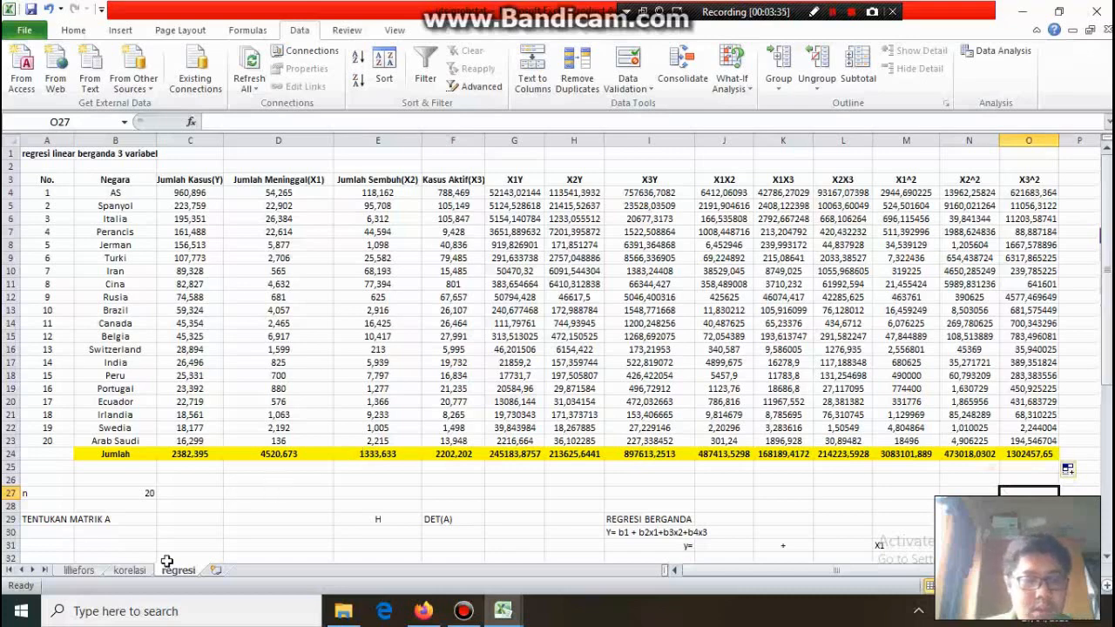
Move the picture of the regression steps and matrix formulas onto the data table, over columns E to I above the Jumlah row.
scroll(201, 467, down, 3)
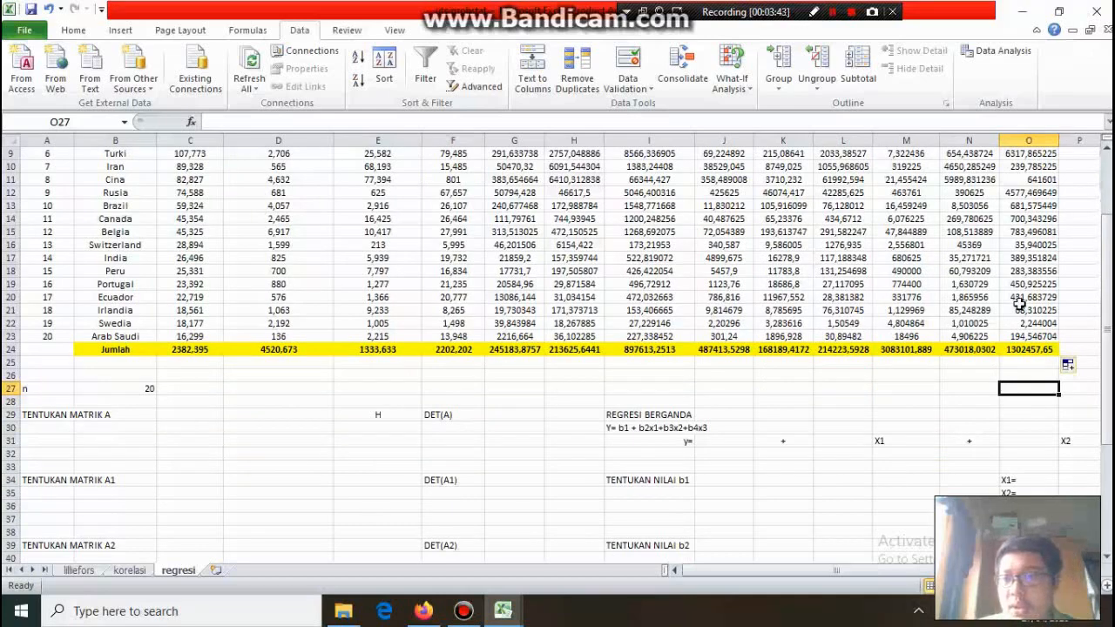
scroll(1020, 304, up, 3)
scroll(1089, 194, right, 3)
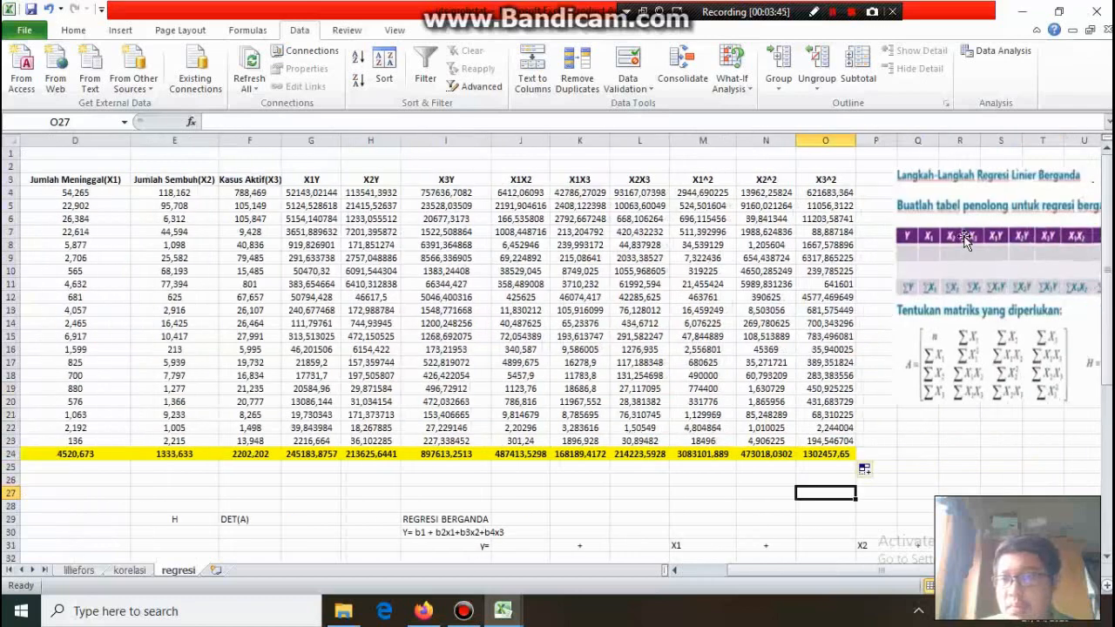
drag(964, 242, 235, 261)
scroll(234, 260, left, 3)
scroll(234, 261, down, 3)
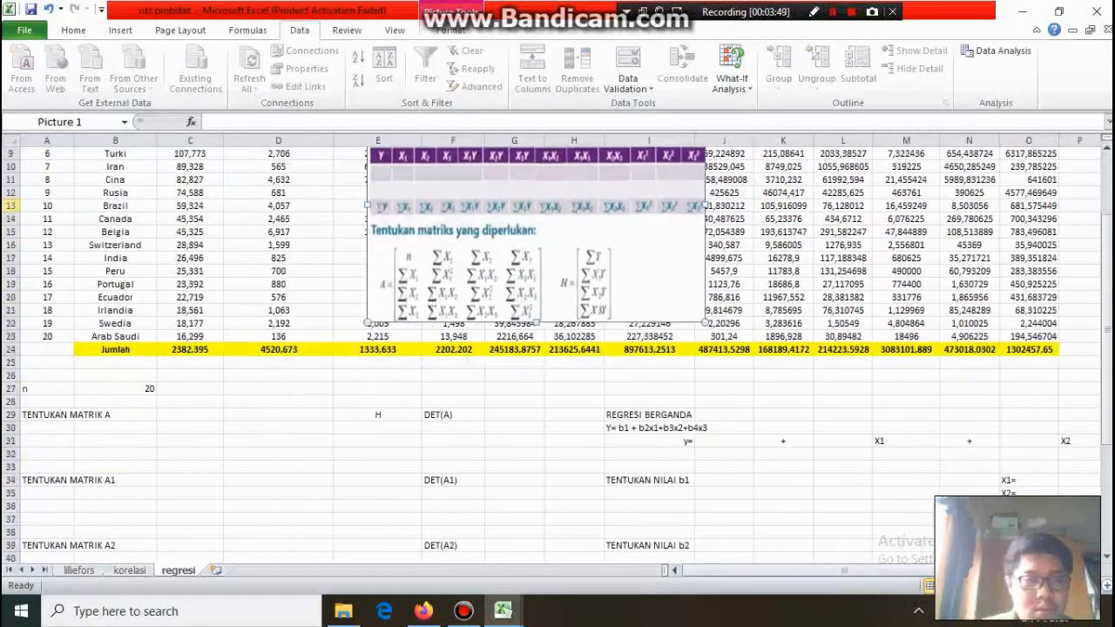
Fill matrix A's first column with 20 in A30 and =D24 in A31, and begin a formula in A32.
scroll(560, 354, up, 1)
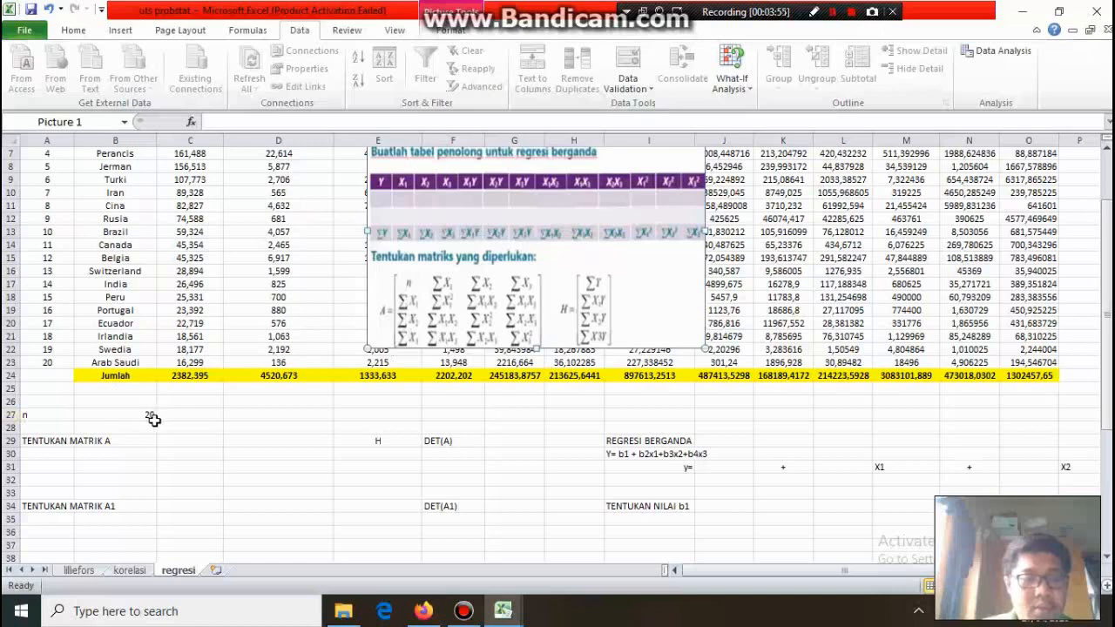
click(40, 453)
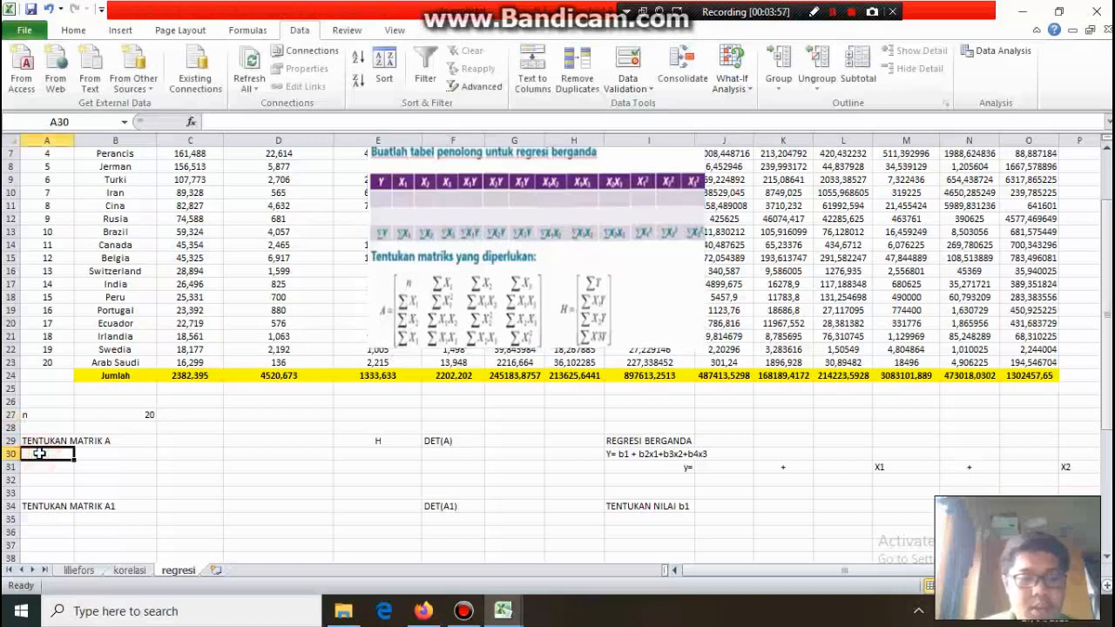
double_click(39, 453)
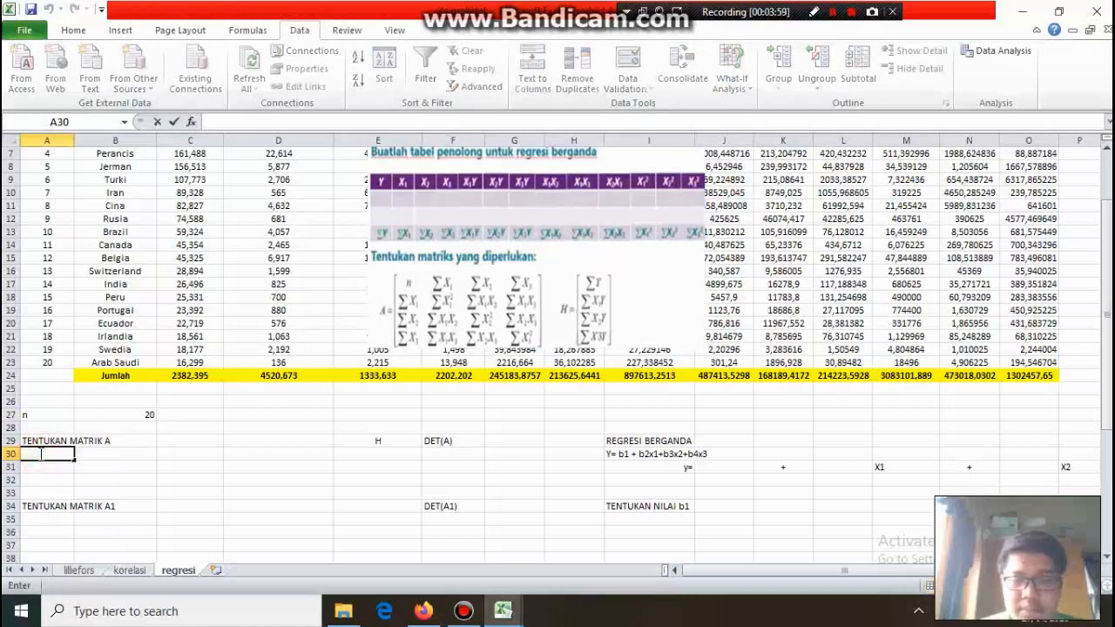
text(20)
click(43, 468)
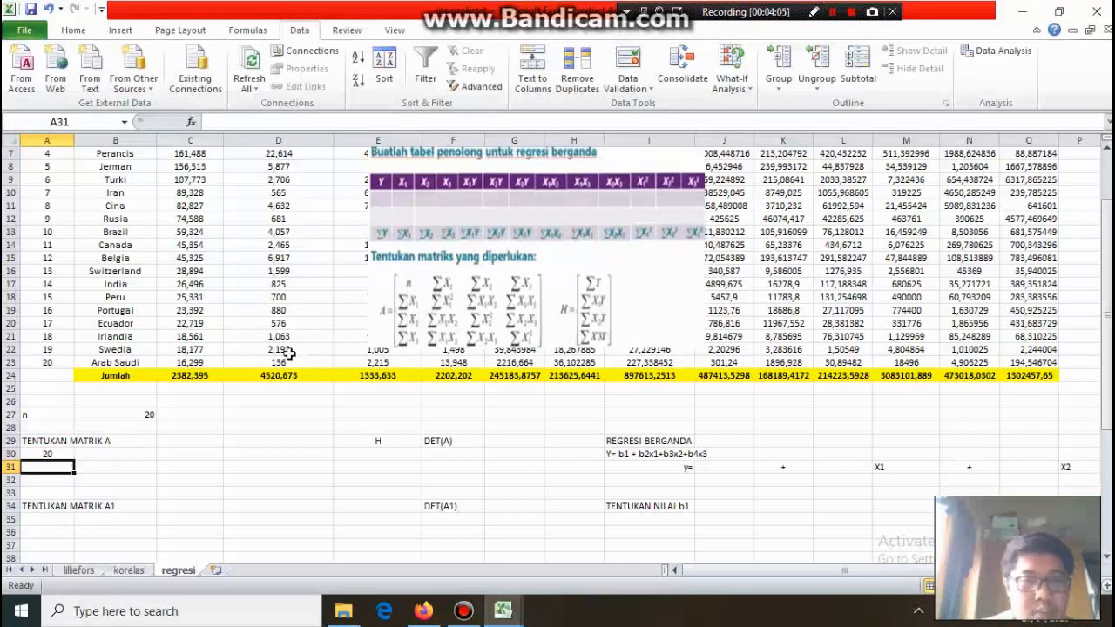
scroll(285, 343, up, 2)
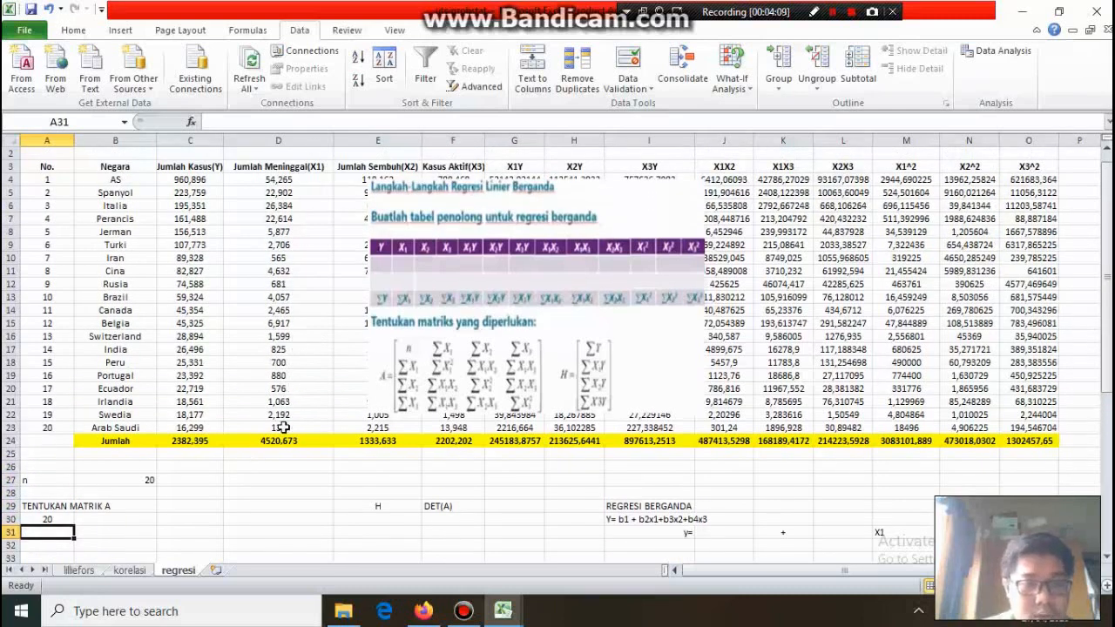
text(=)
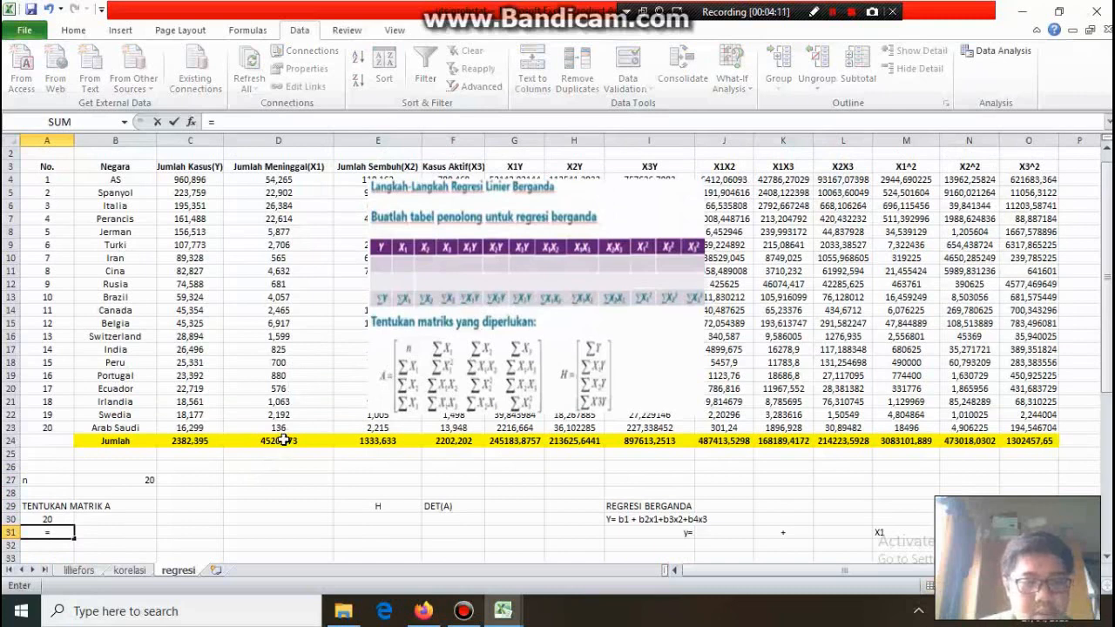
click(286, 444)
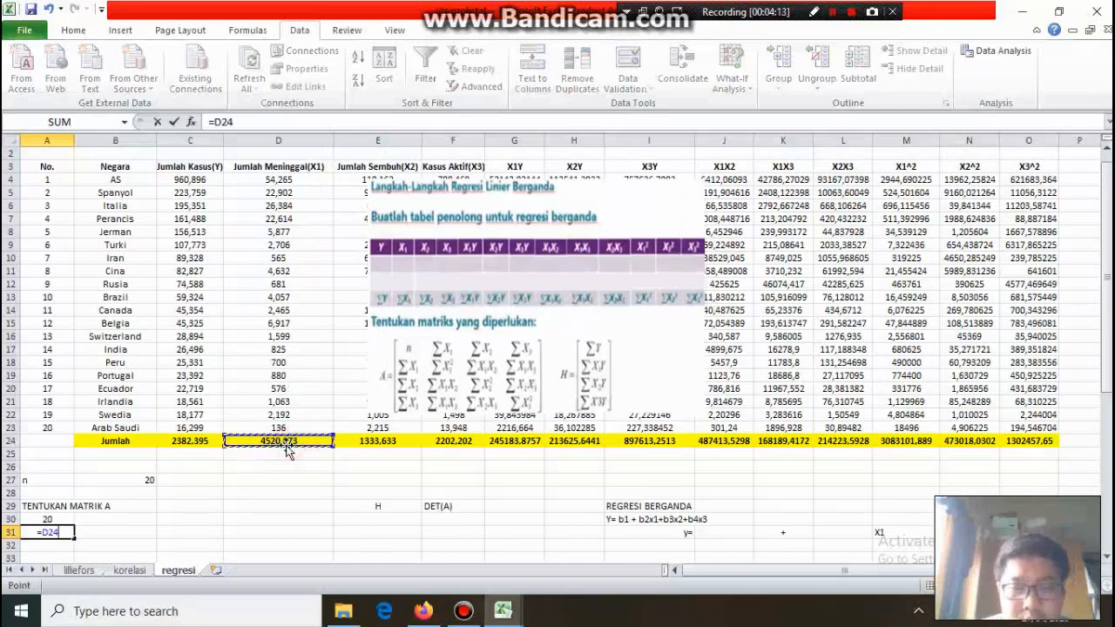
key(Return)
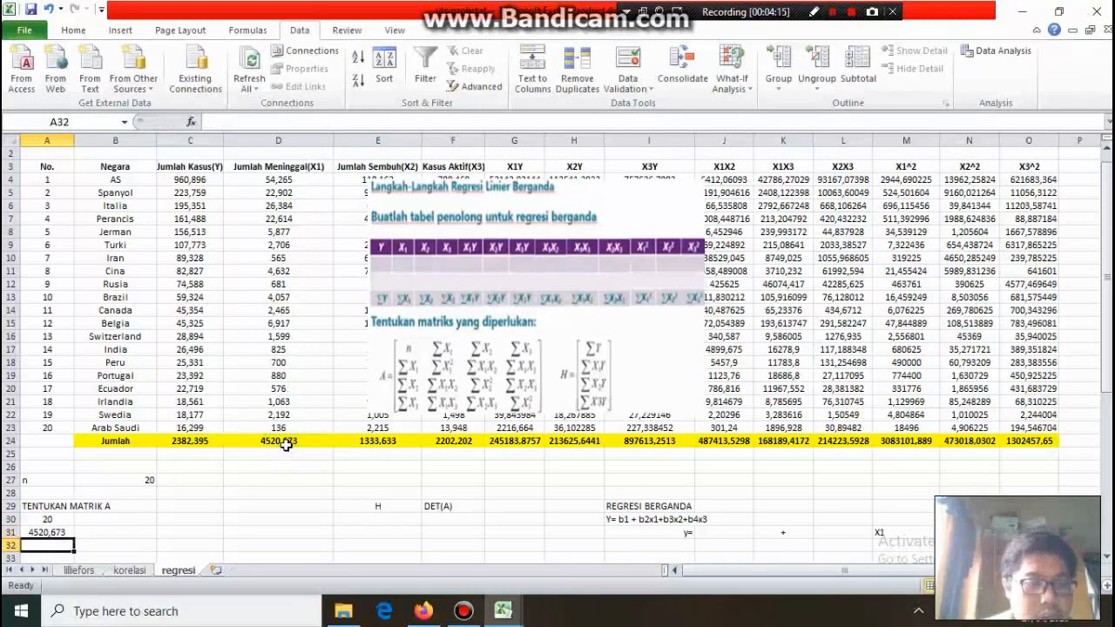
text(=)
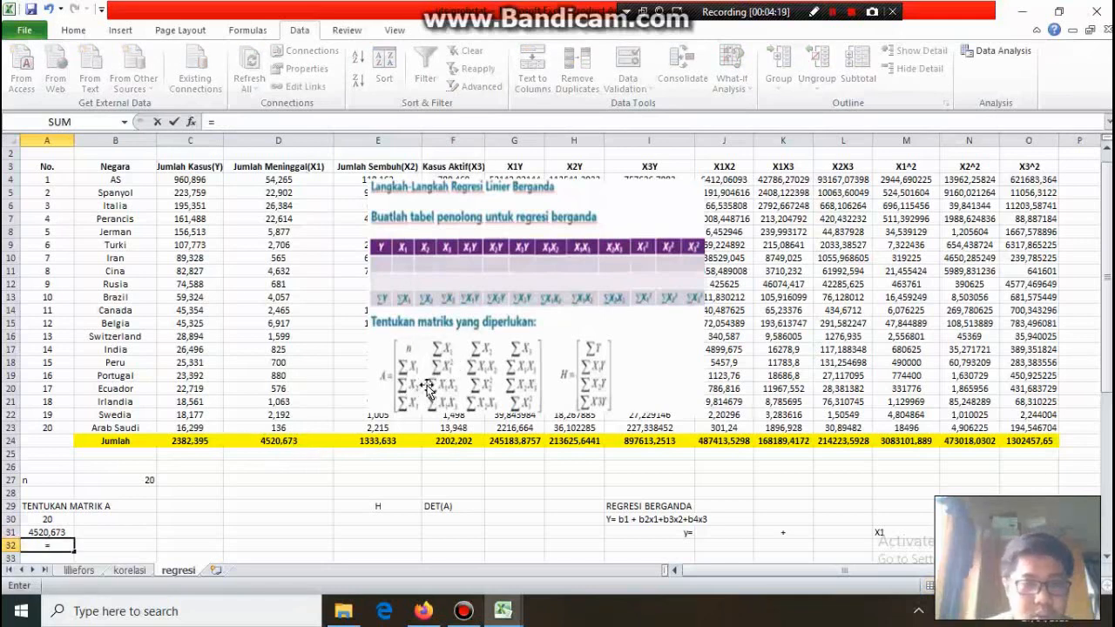
Complete the first column of matrix A by linking A32 to the X2 total (=E24) and A33 to the X3 total (=F24).
click(369, 443)
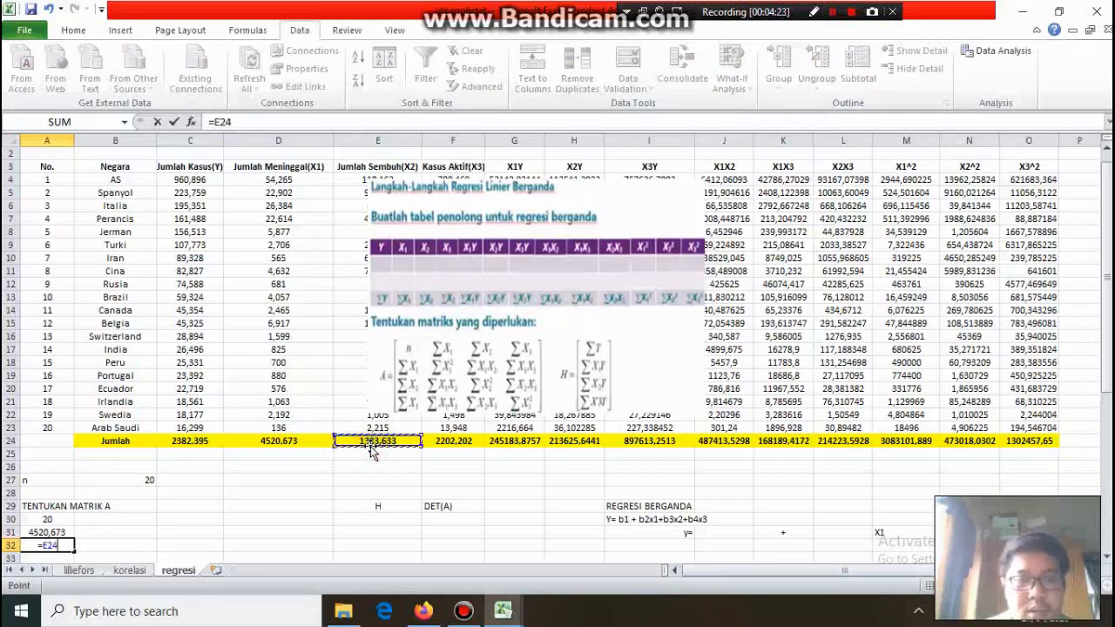
key(Return)
text(=)
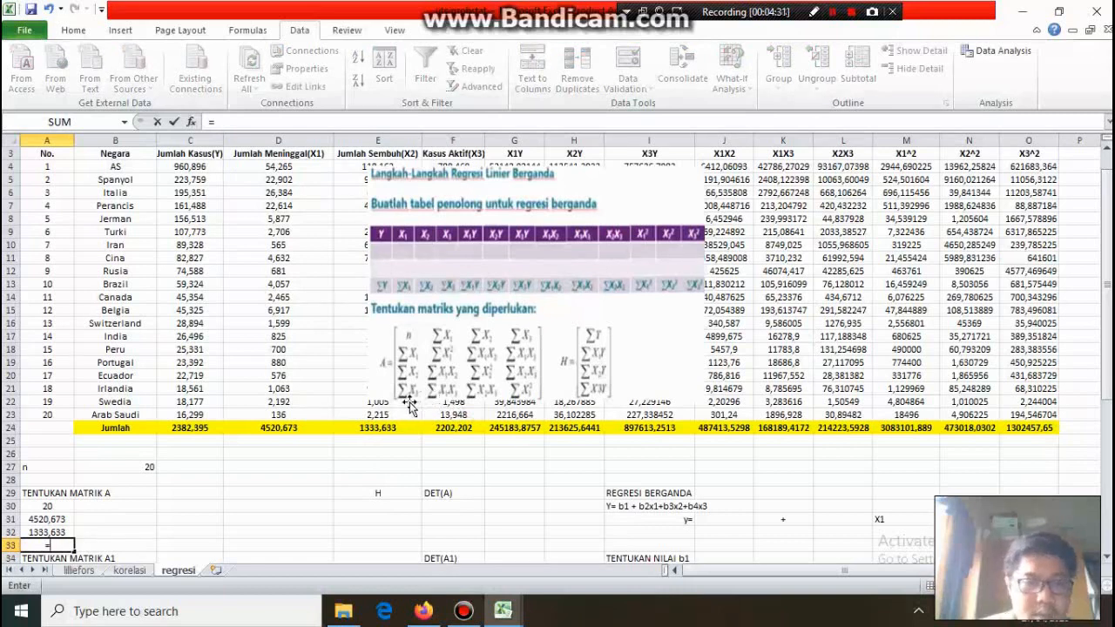
click(466, 432)
key(Return)
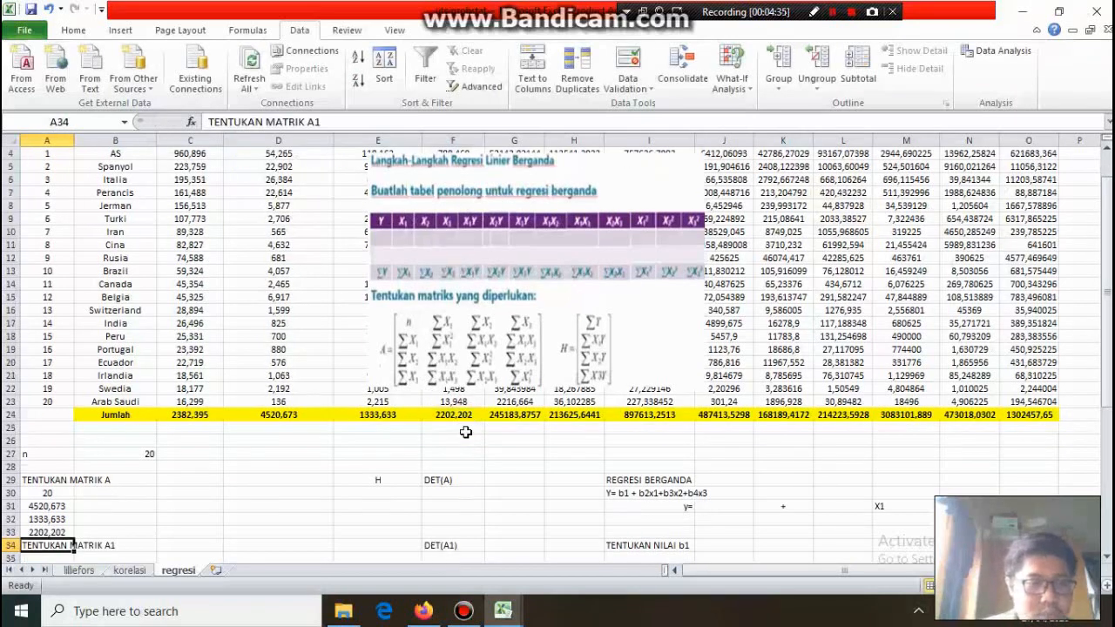
Start the second column of matrix A: link B30 to the X1 total (=D24) and B31 to the X1^2 total (=M24).
click(138, 493)
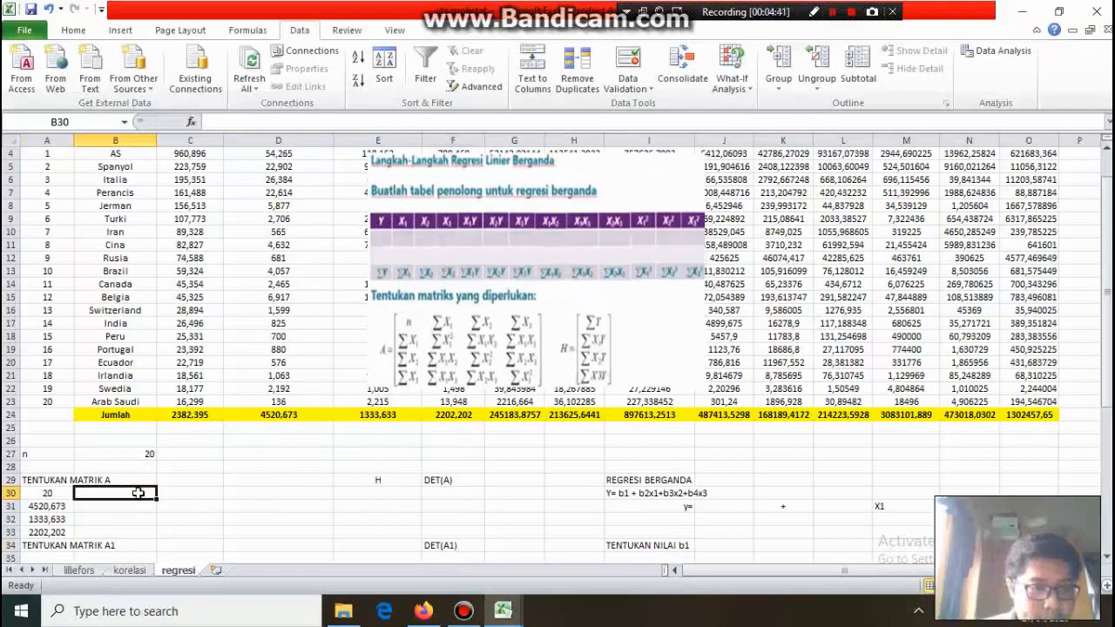
scroll(139, 493, up, 1)
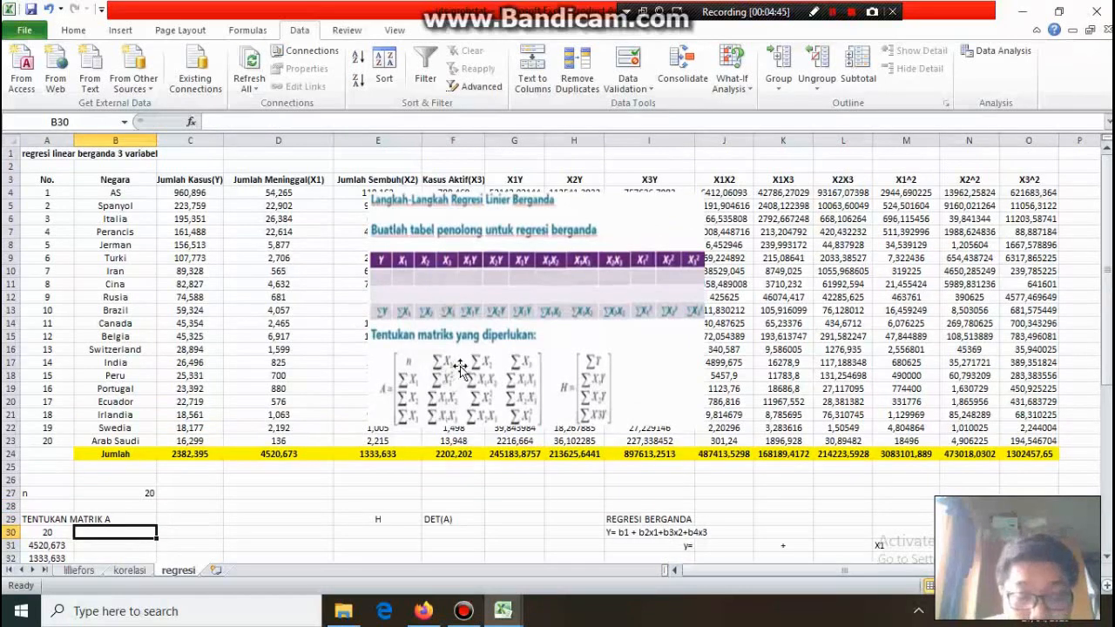
text(=)
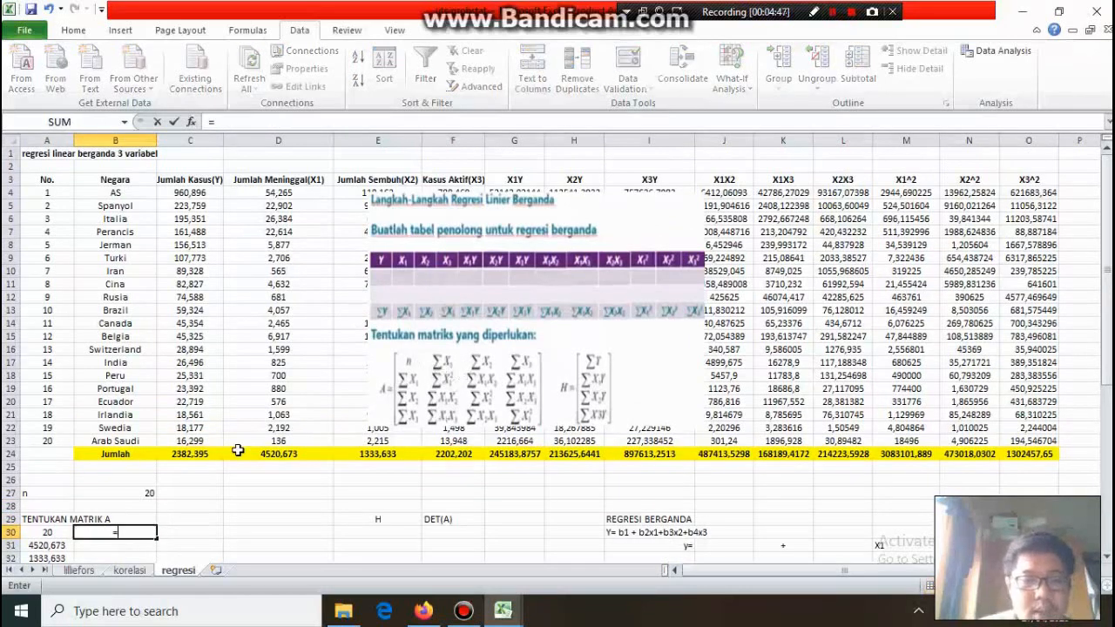
click(289, 456)
key(Return)
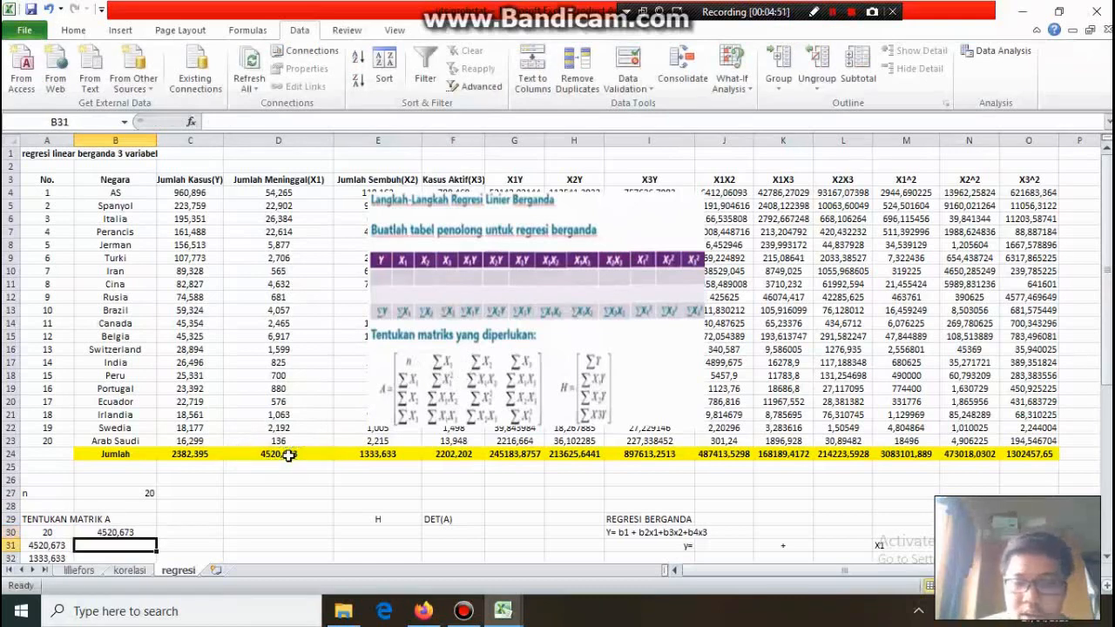
text(=)
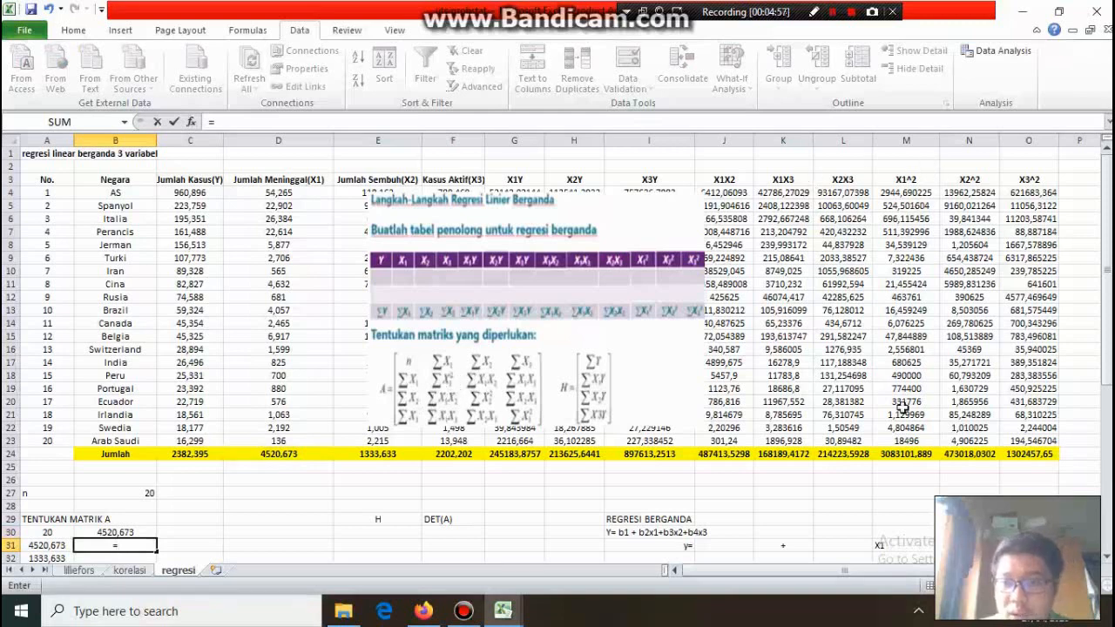
click(902, 457)
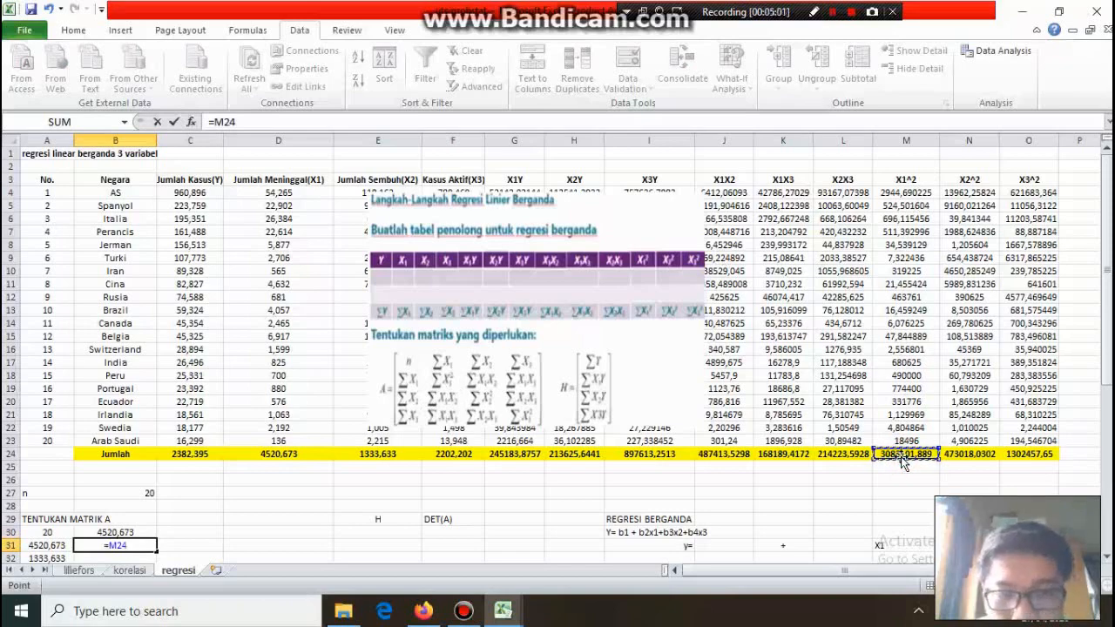
key(Return)
Finish the second column of matrix A with =J24 (X1X2 total) in B32 and =K24 (X1X3 total) in B33.
text(=)
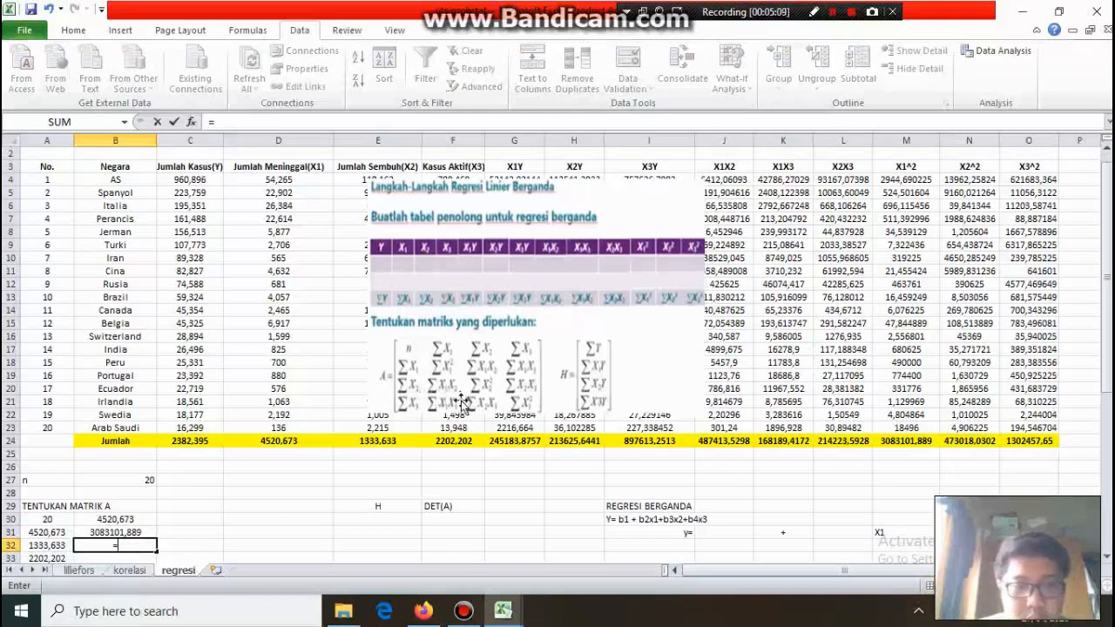
click(722, 442)
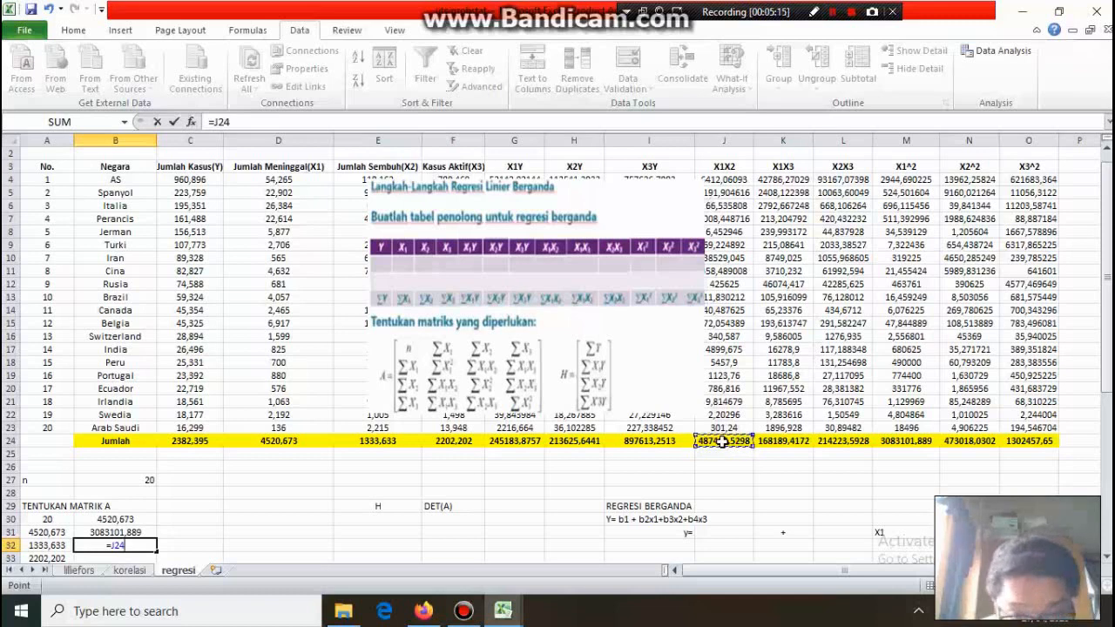
key(Return)
text(=)
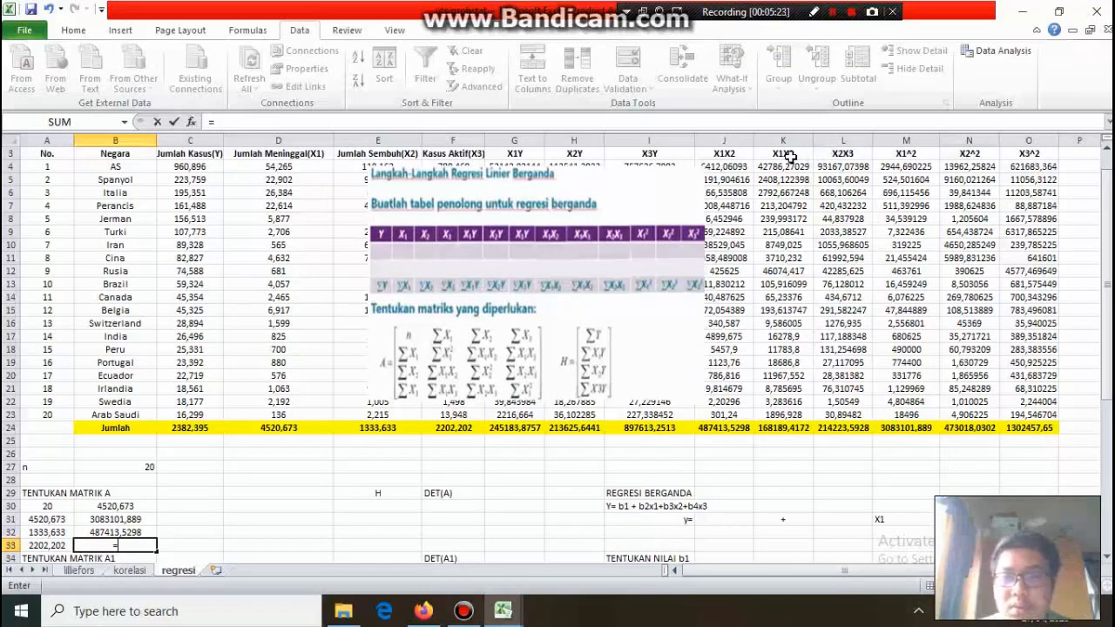
click(794, 430)
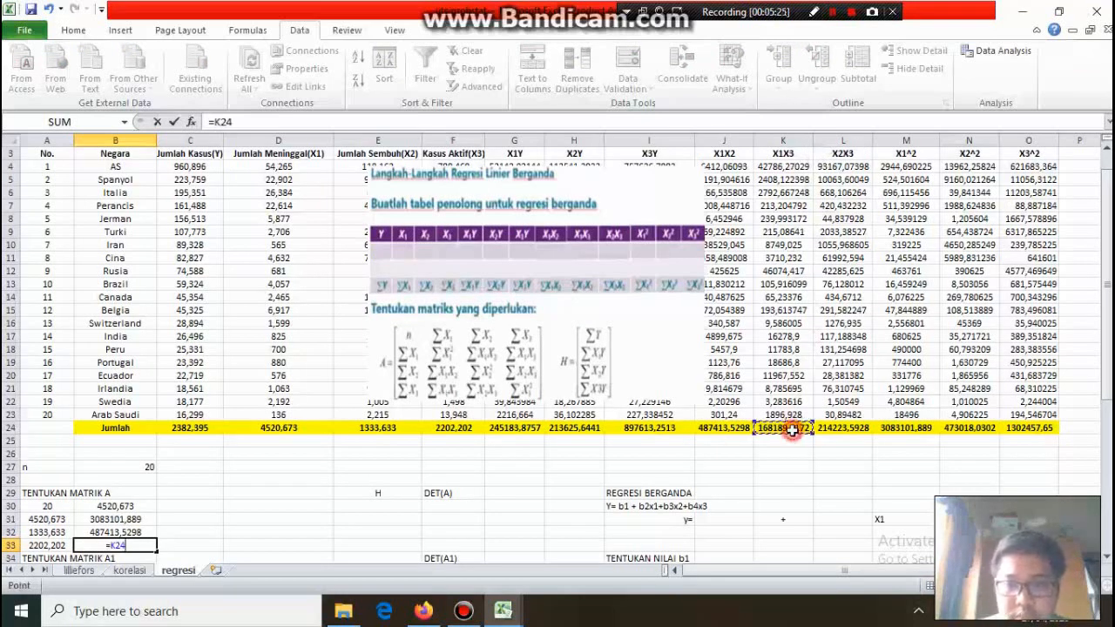
key(Return)
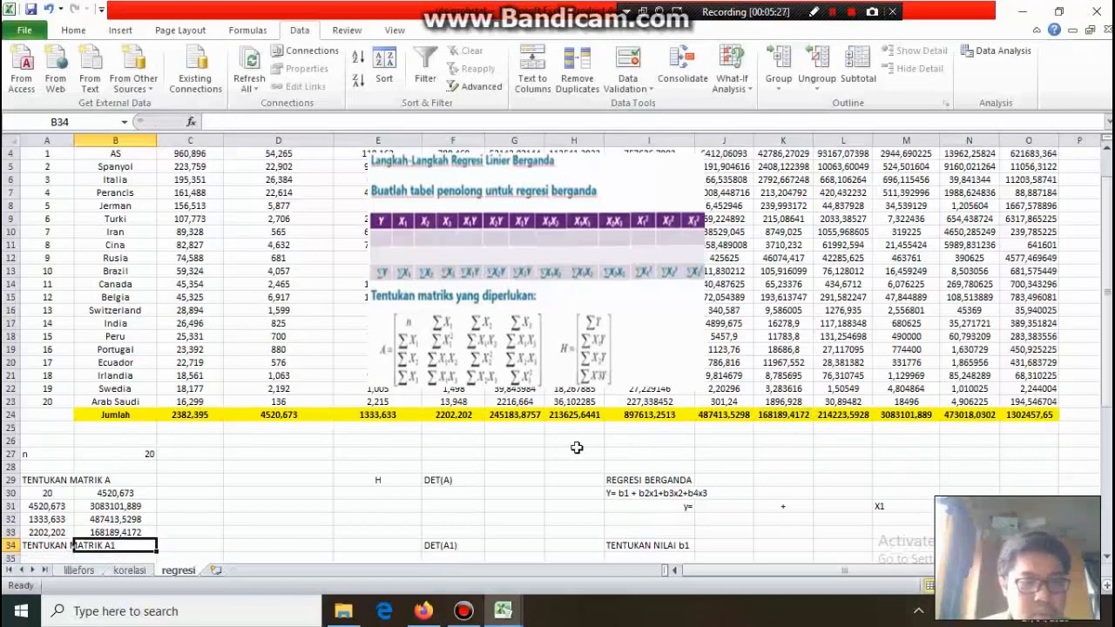
Begin the third column of matrix A with =E24 (X2 total) in C30 and =J24 (X1X2 total) in C31.
scroll(434, 480, up, 1)
click(192, 518)
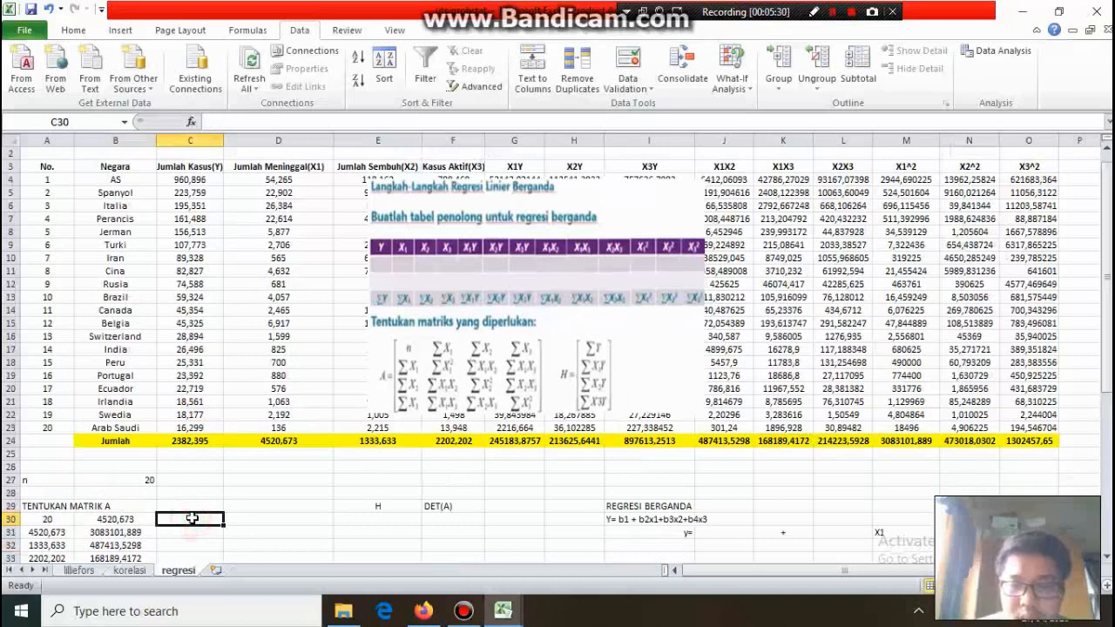
text(=)
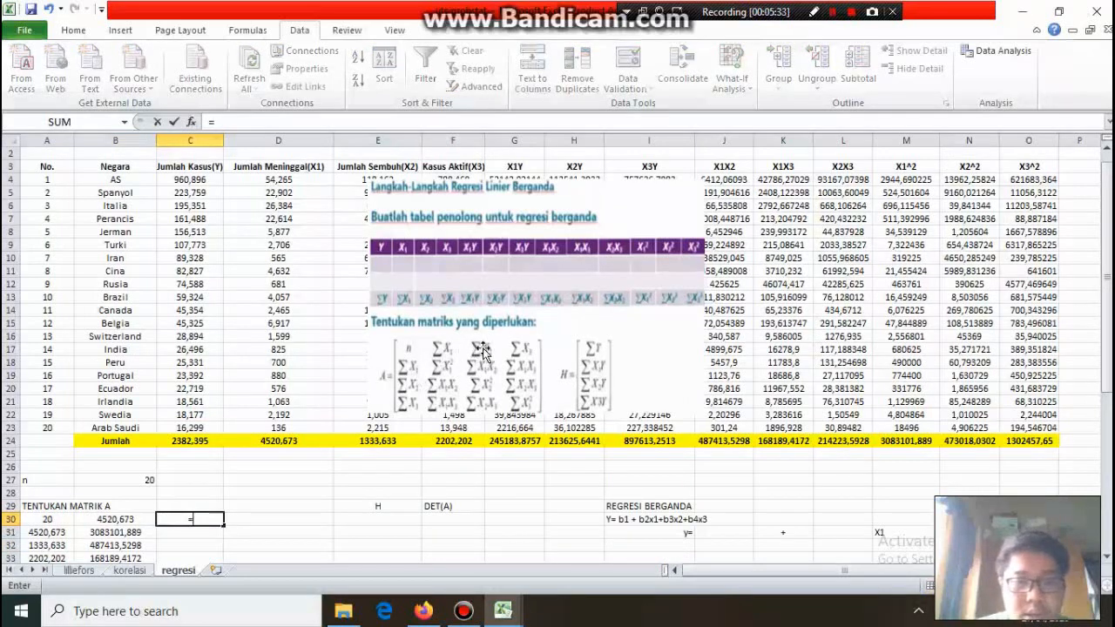
click(393, 443)
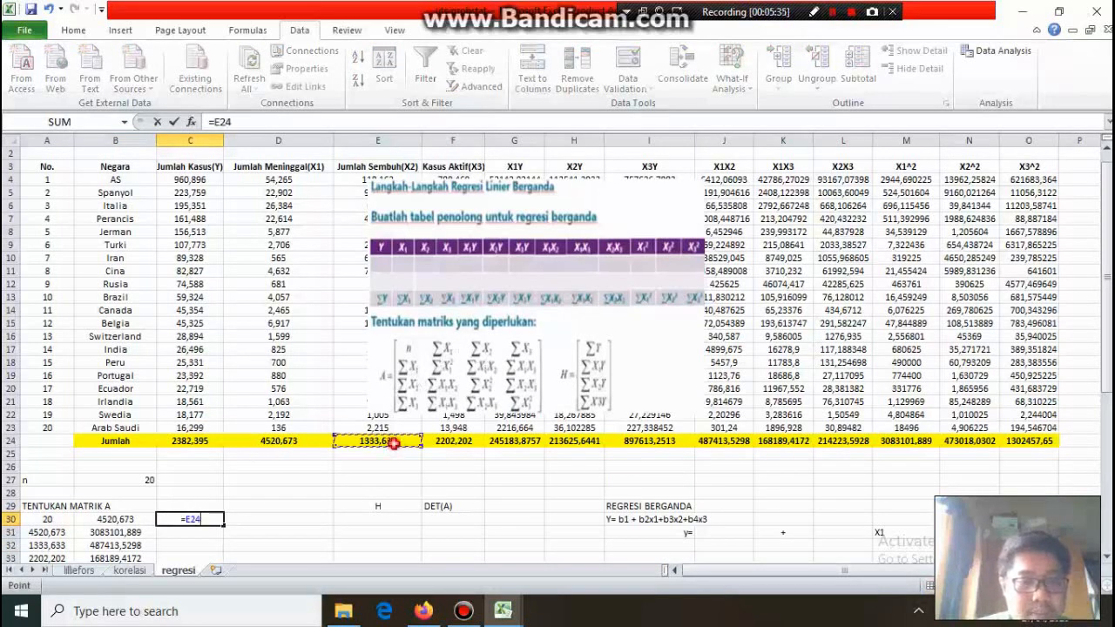
key(Return)
text(=)
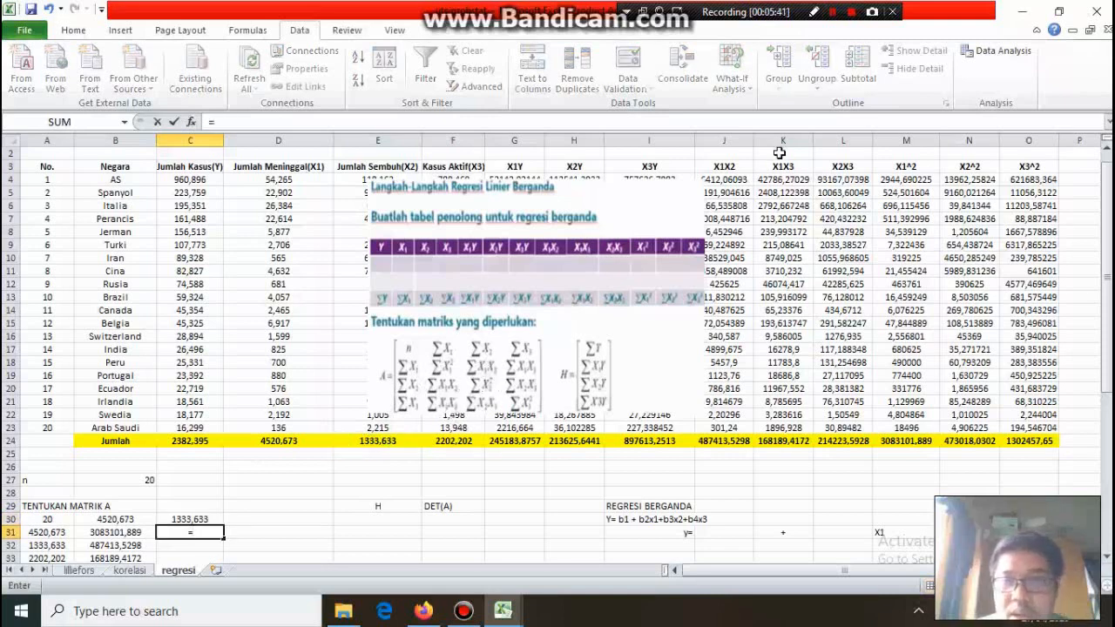
click(746, 443)
key(Return)
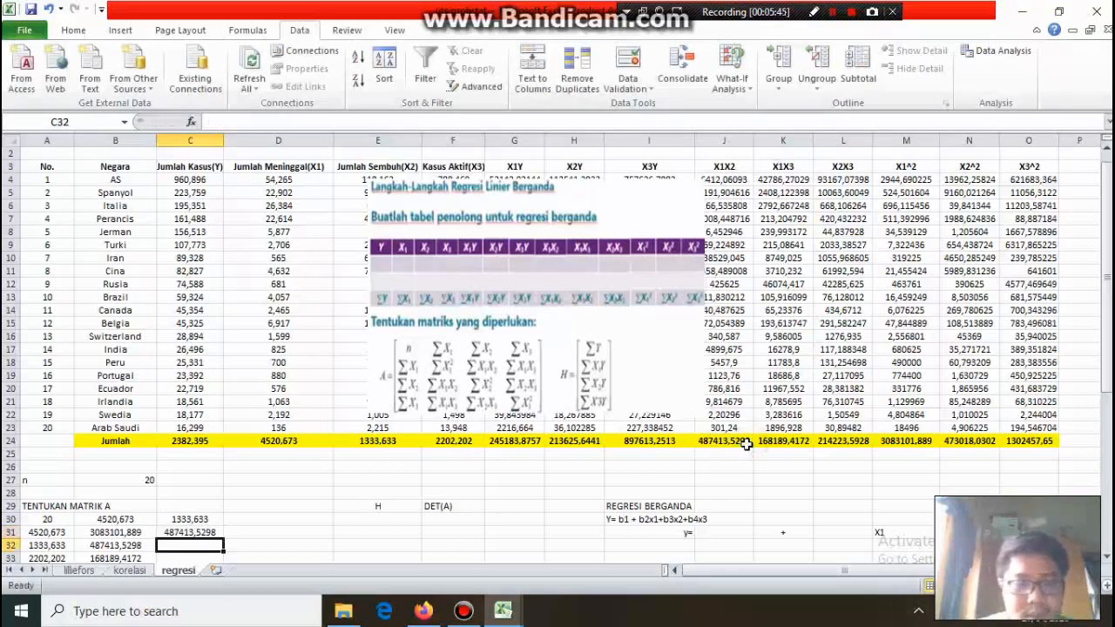
Complete the third column of matrix A by linking C32 to the X2^2 total (=N24) and C33 to the X2X3 total (=L24).
text(=)
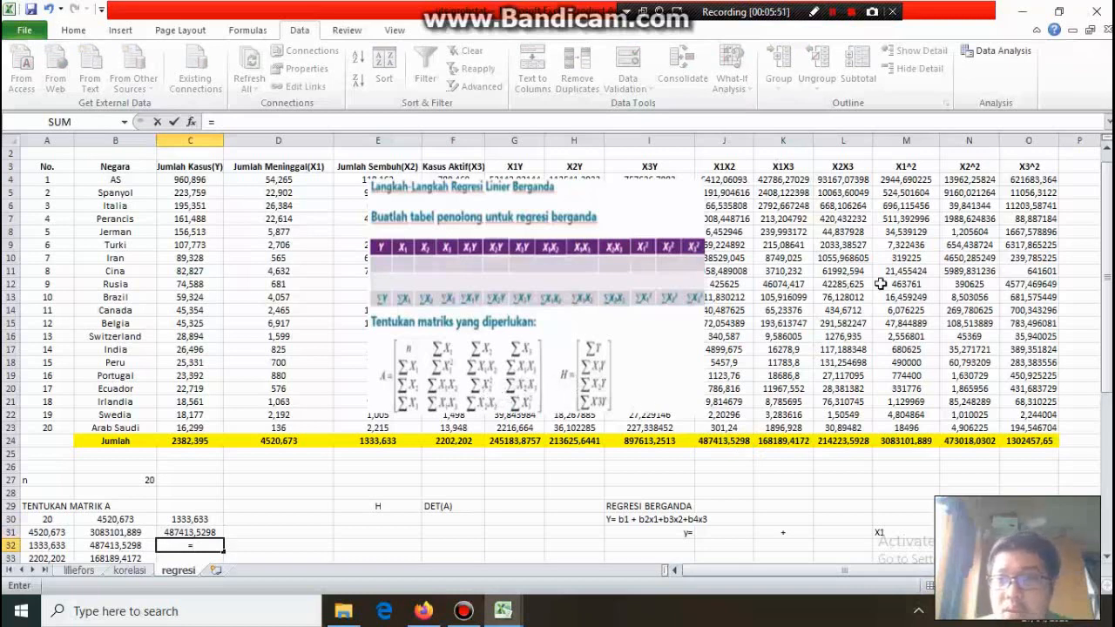
click(970, 442)
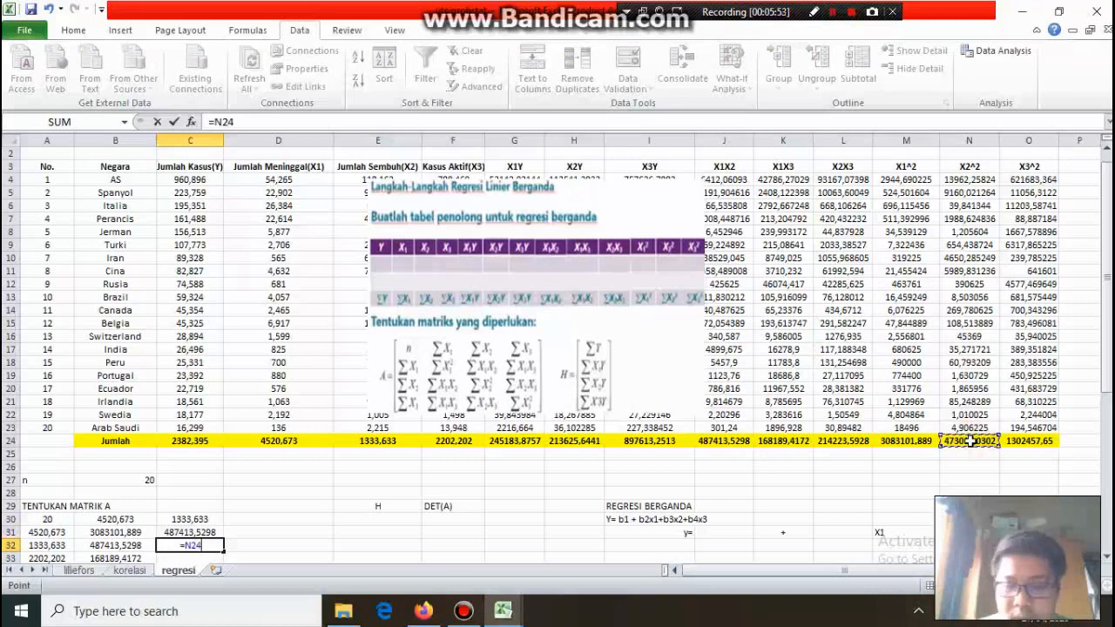
key(Return)
text(=)
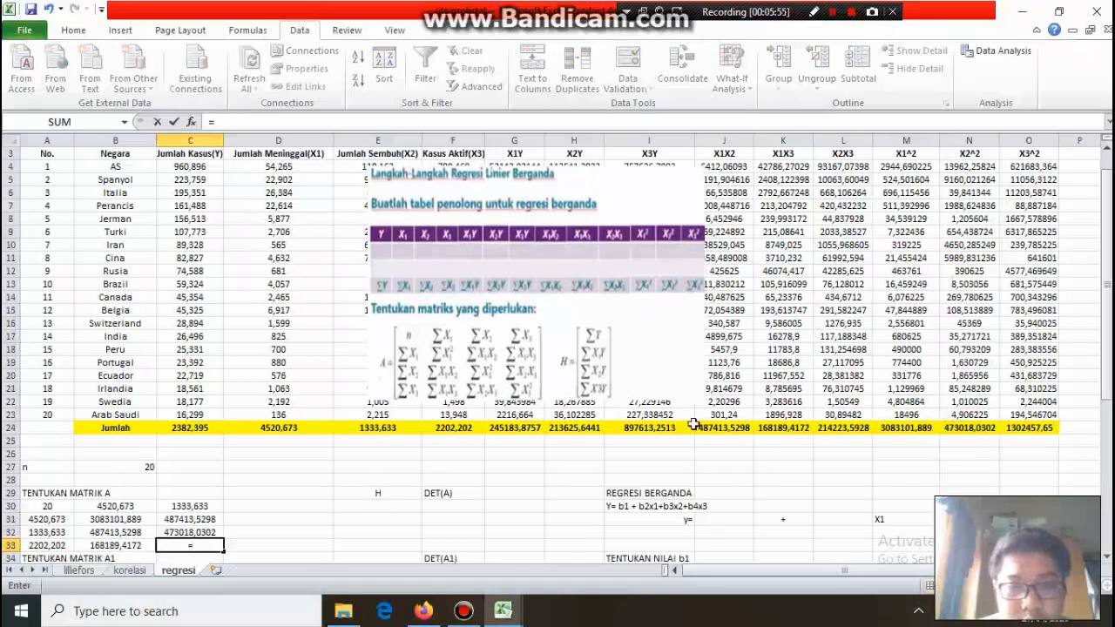
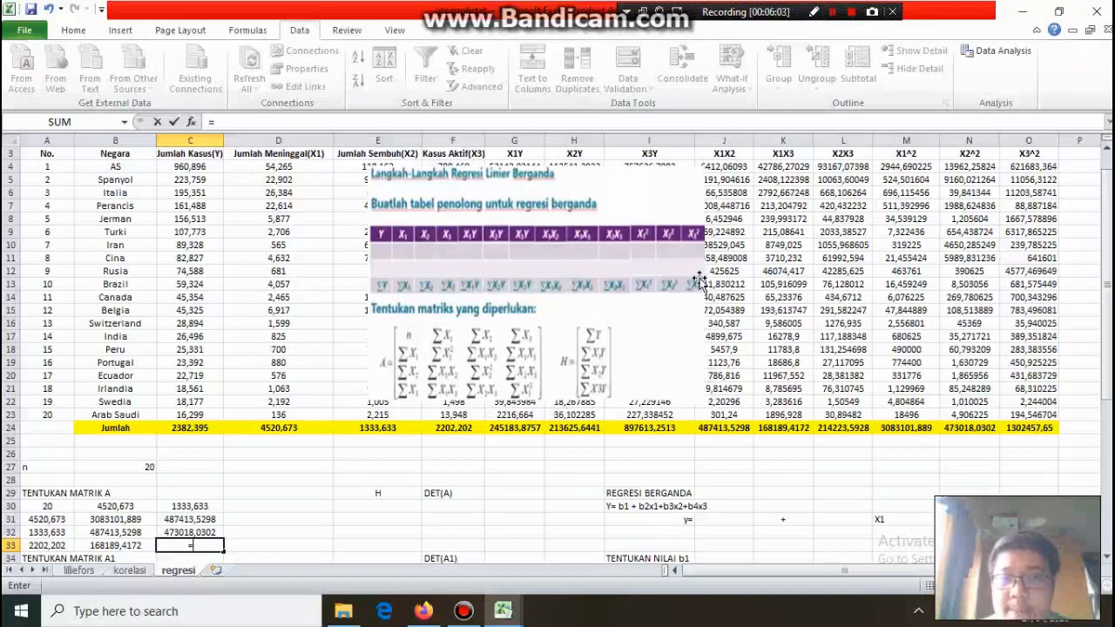
click(843, 429)
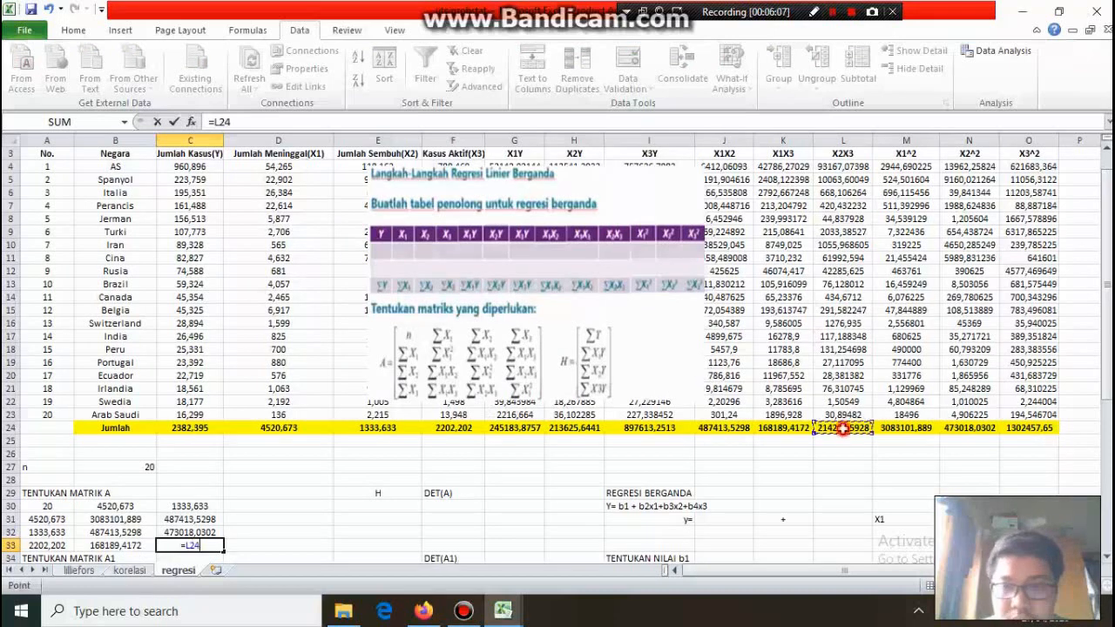
key(Return)
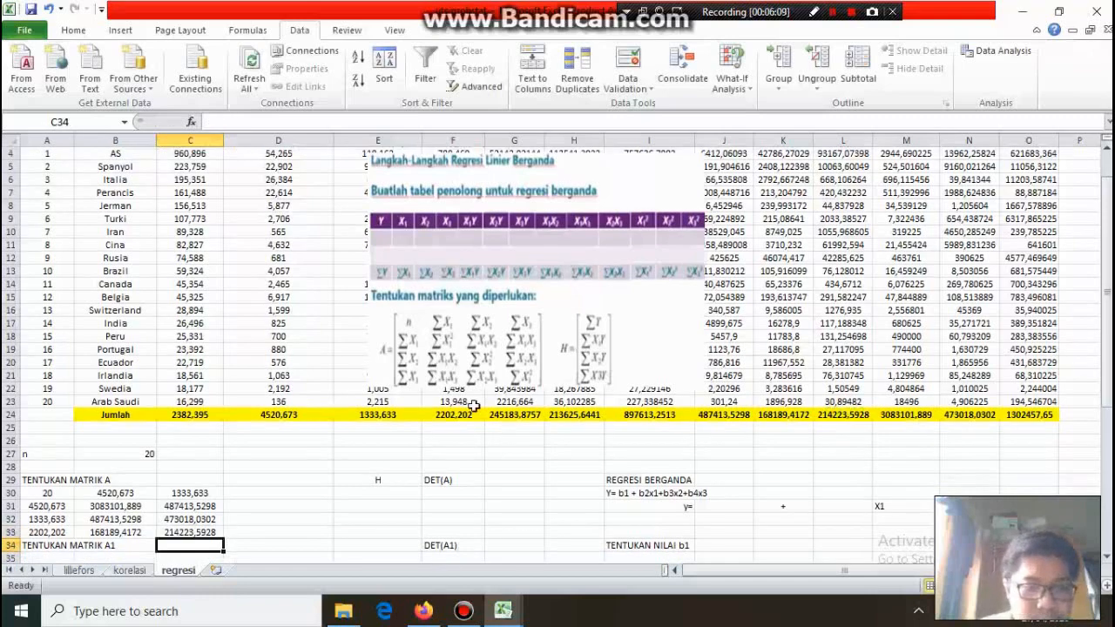
Begin the fourth column of matrix A with =F24 (X3 total) in D30 and =K24 (X1X3 total) in D31.
click(290, 491)
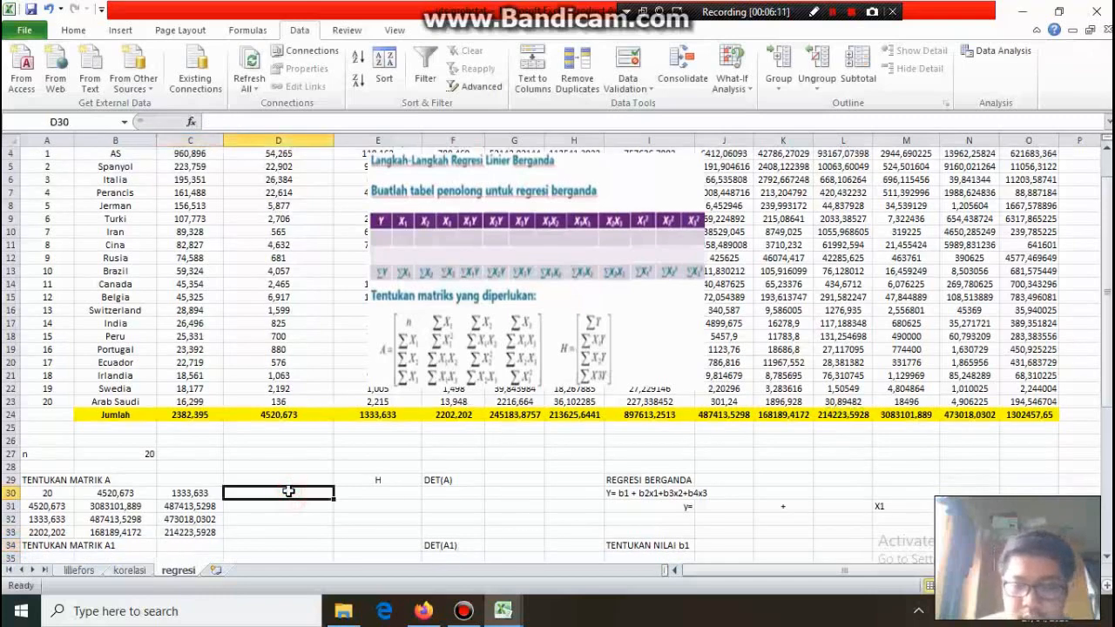
text(=)
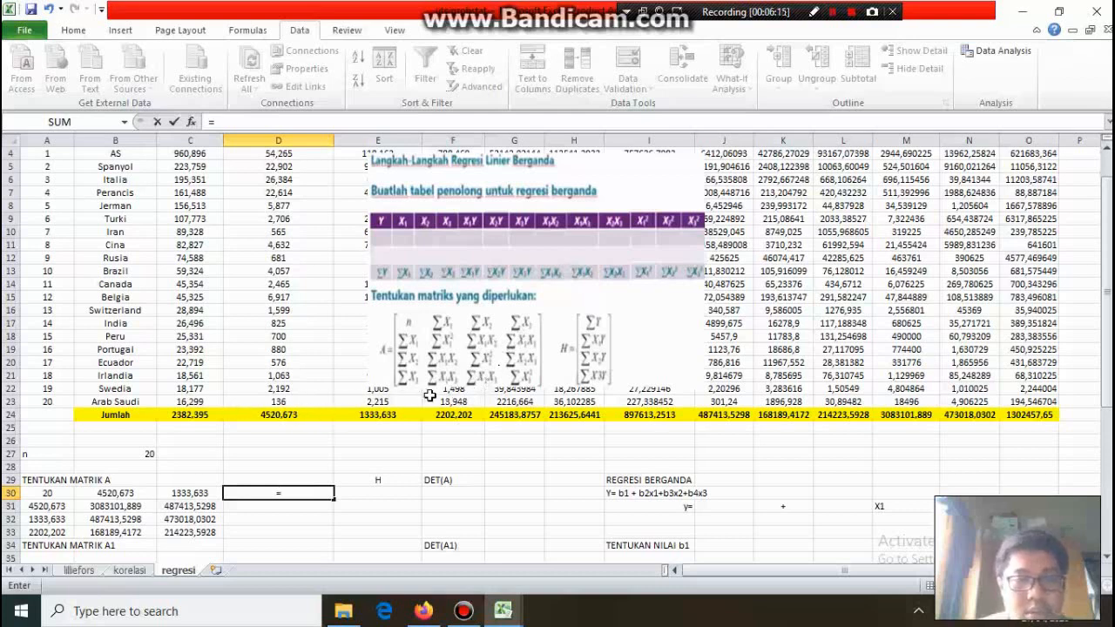
scroll(429, 395, up, 1)
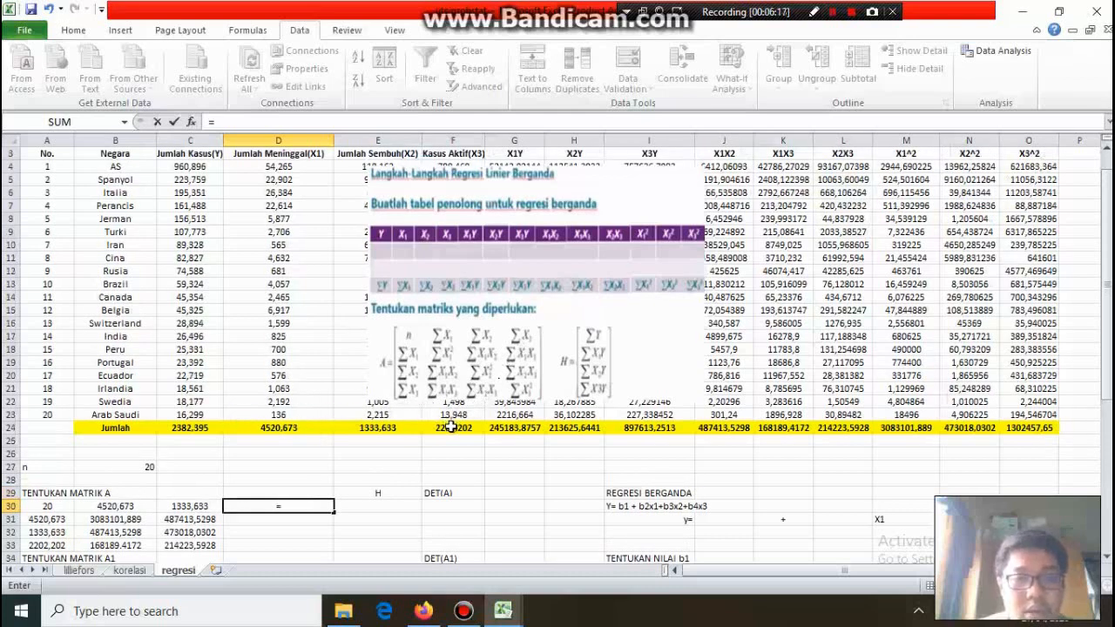
click(450, 426)
key(Return)
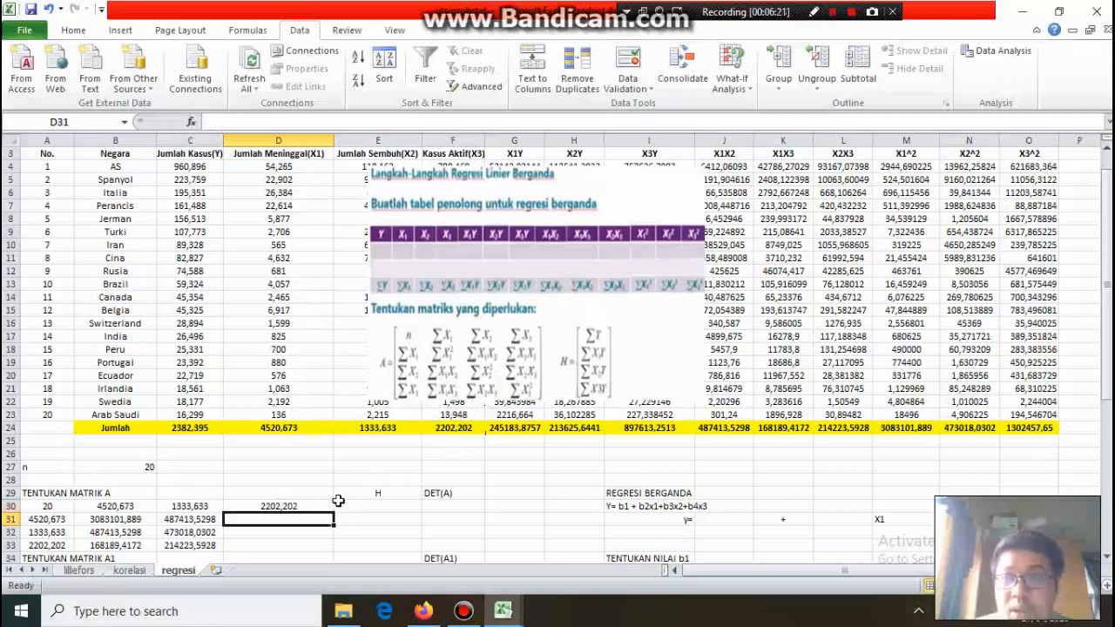
text(=)
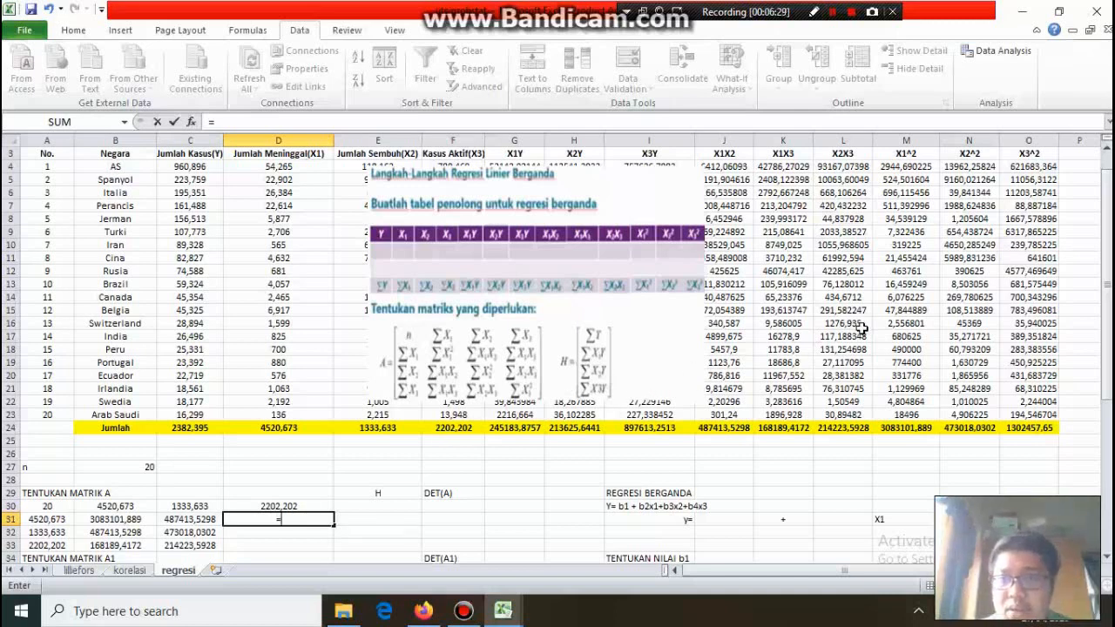
click(796, 429)
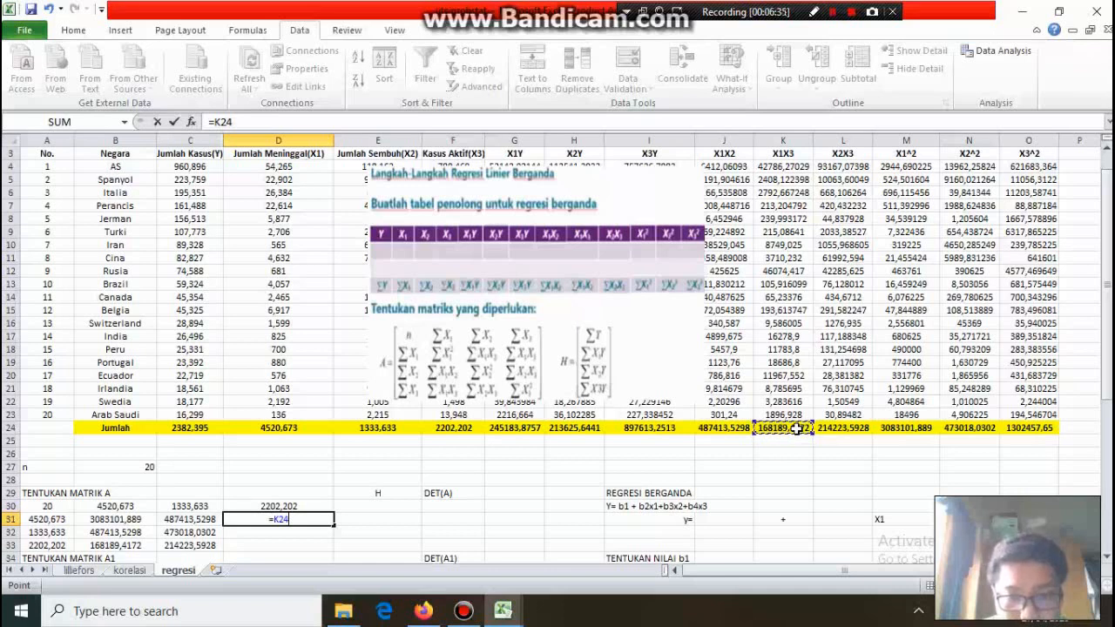
key(Return)
Complete the fourth column of matrix A with =L24 (X2X3 total) in D32 and =O24 (X3^2 total) in D33.
text(=)
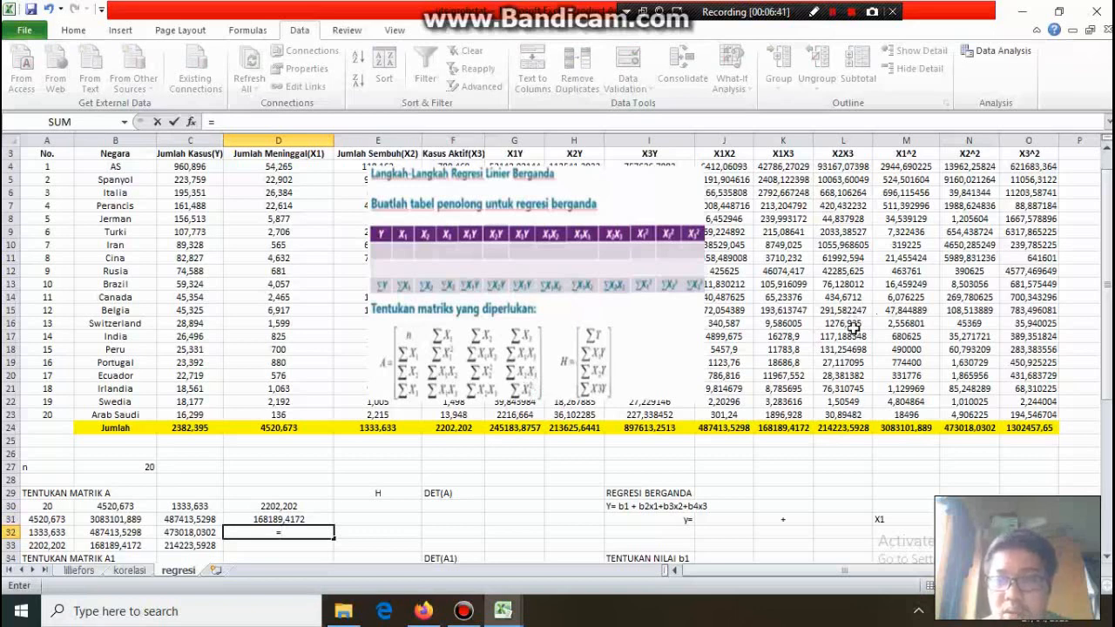
click(846, 432)
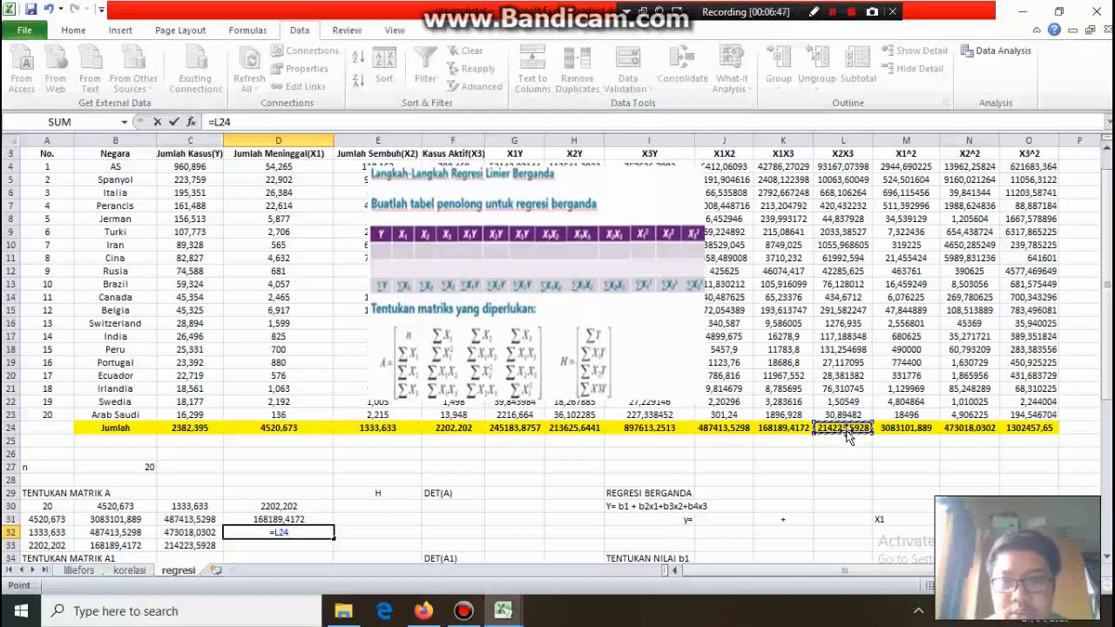
key(Return)
text(=)
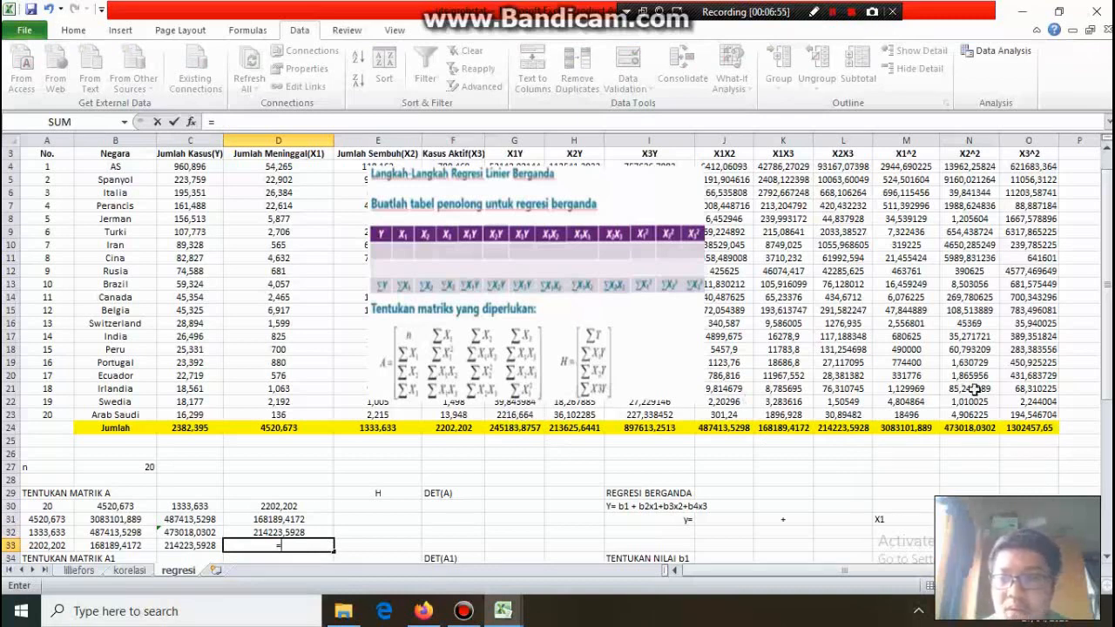
click(1016, 427)
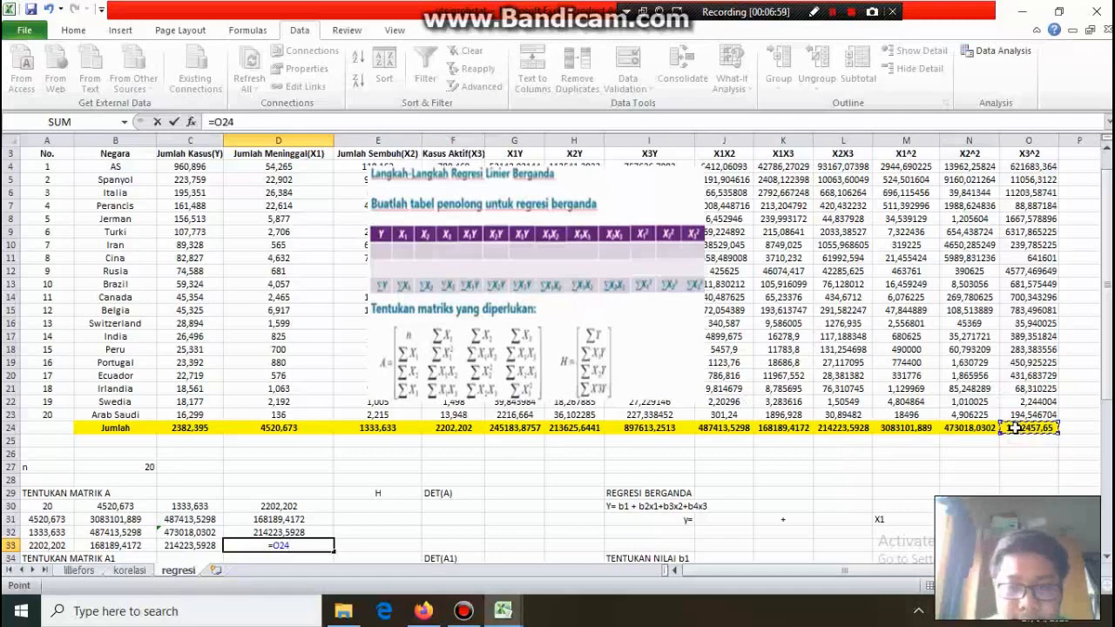
key(Return)
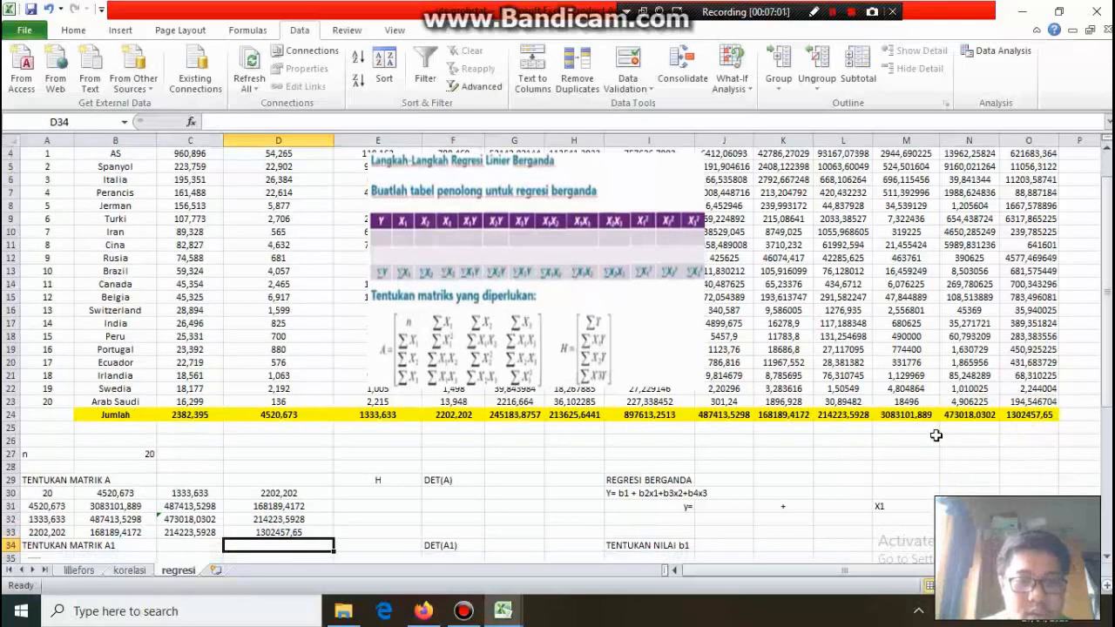
Begin vector H by linking E30 to the Y total (=C24) and E31 to the X1Y total (=G24).
click(389, 494)
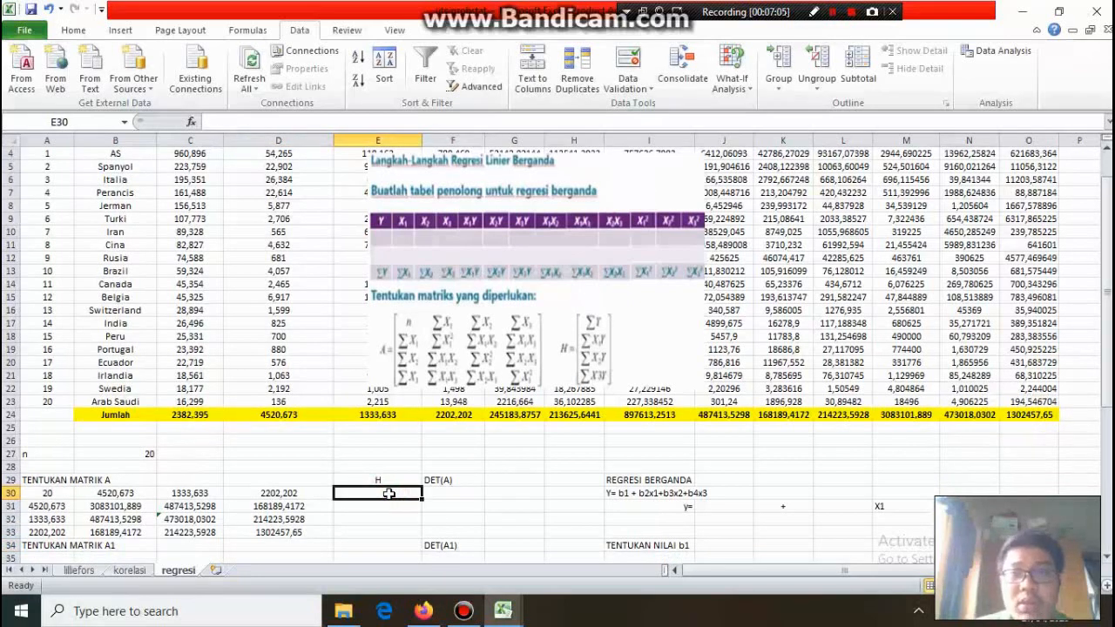
text(=)
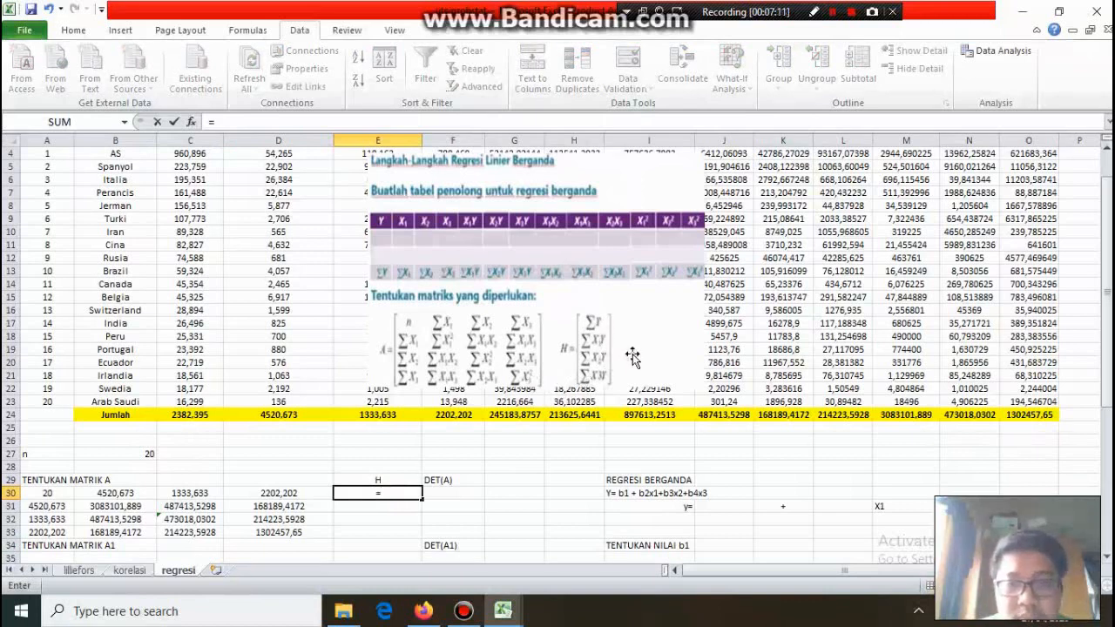
scroll(312, 446, up, 1)
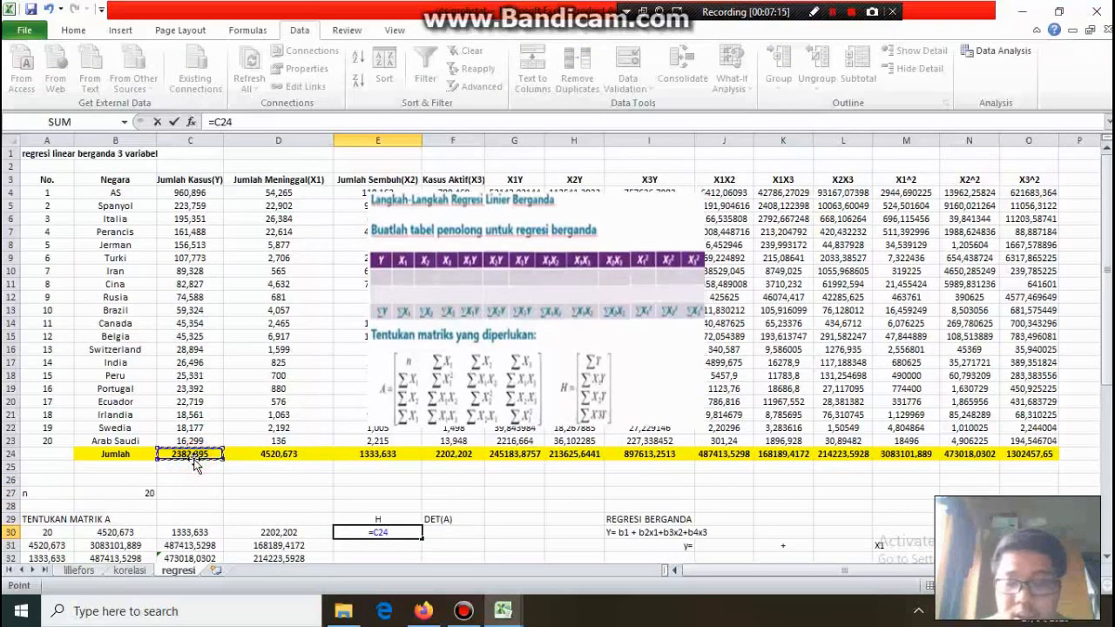
key(Return)
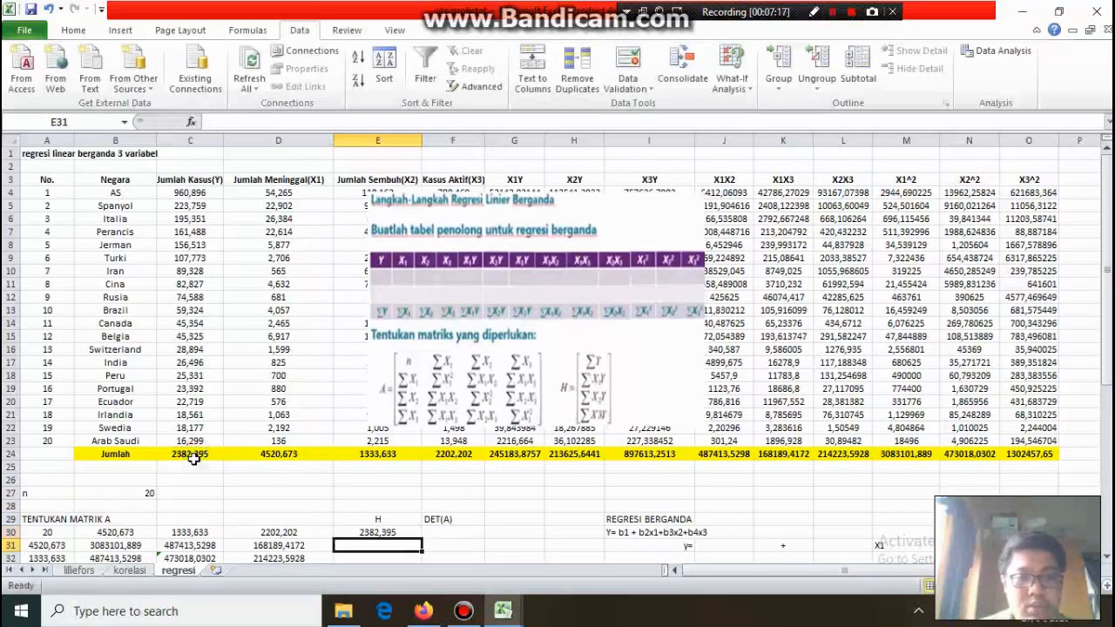
text(=)
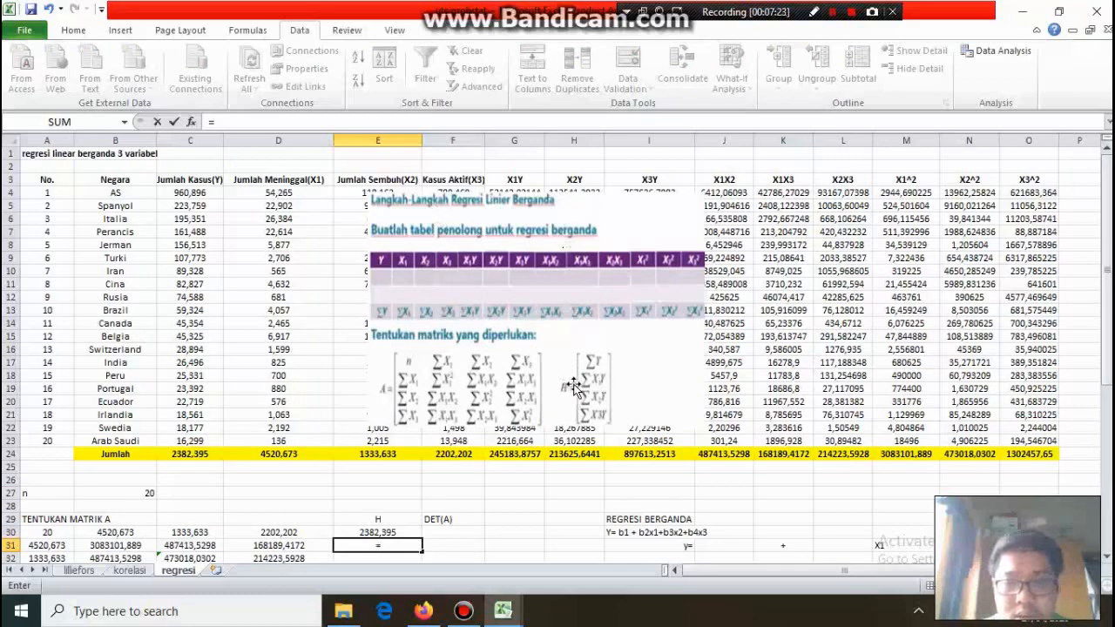
click(501, 459)
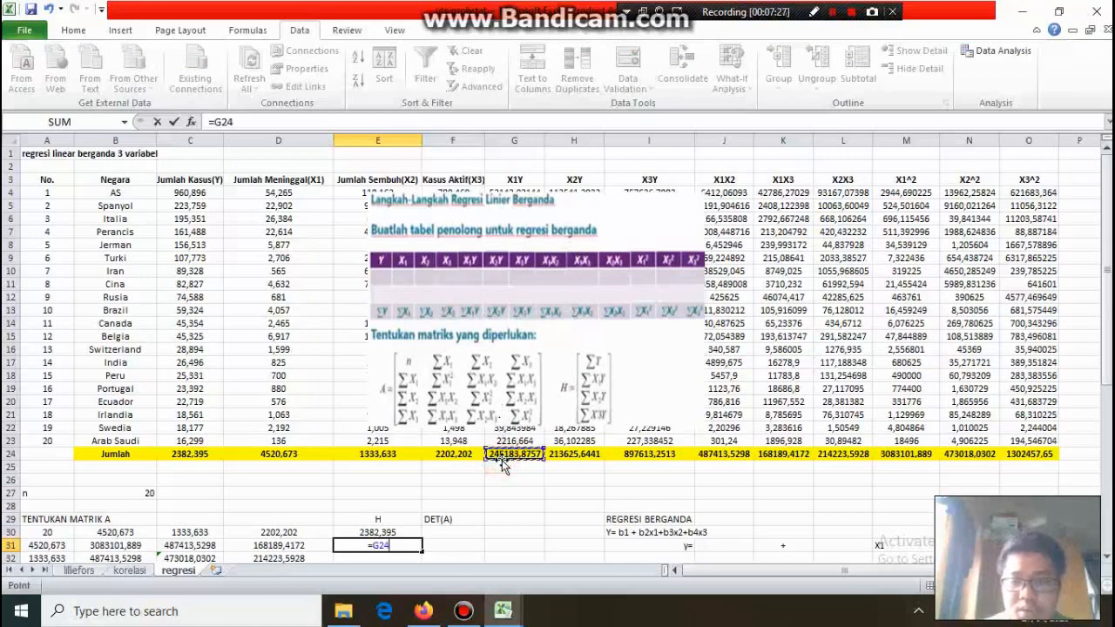
key(Return)
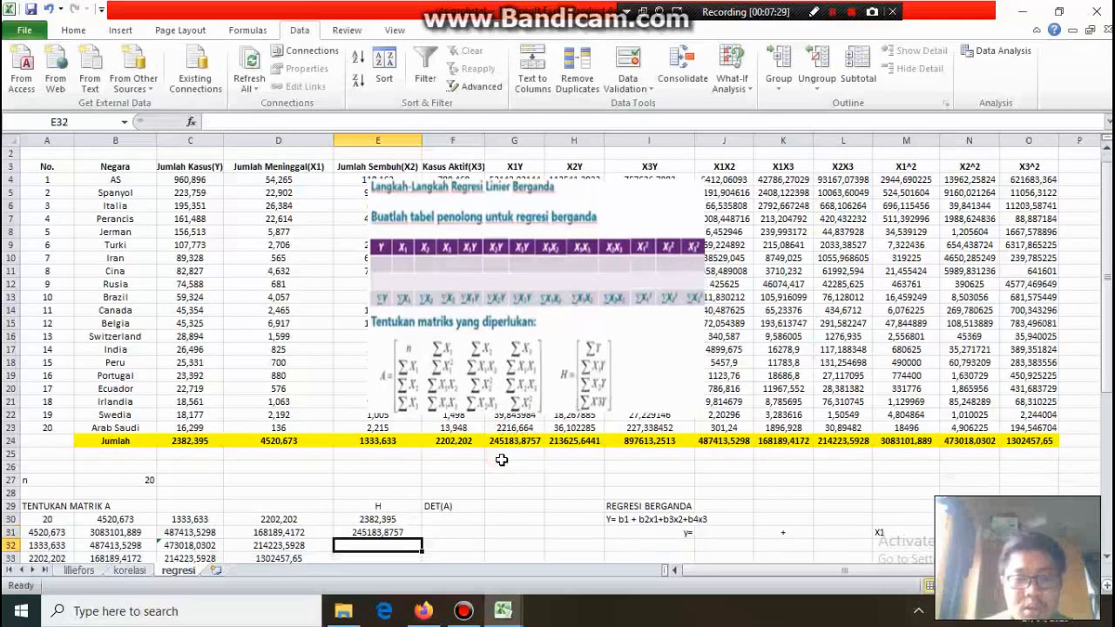
Complete vector H with =H24 (X2Y total) in E32 and =I24 (X3Y total) in E33.
text(=)
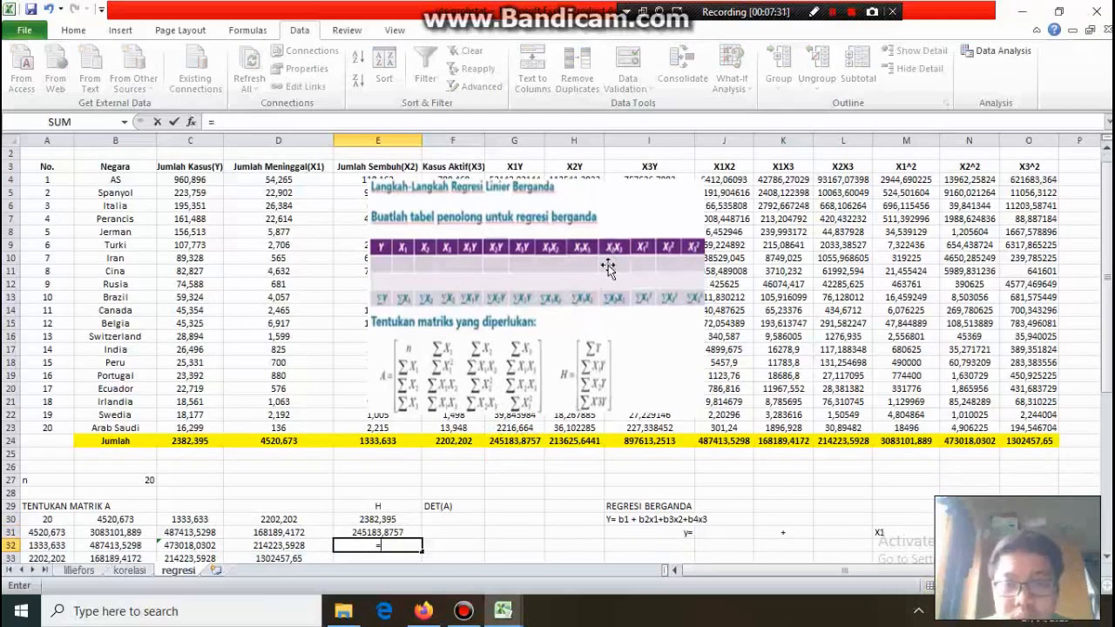
click(576, 442)
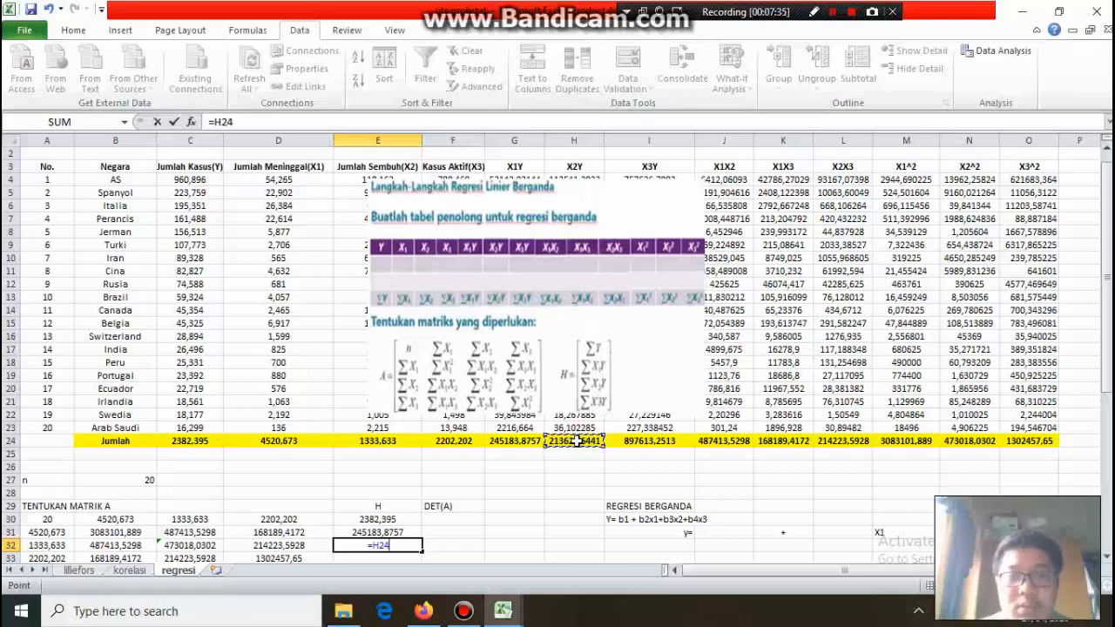
key(Return)
text(=)
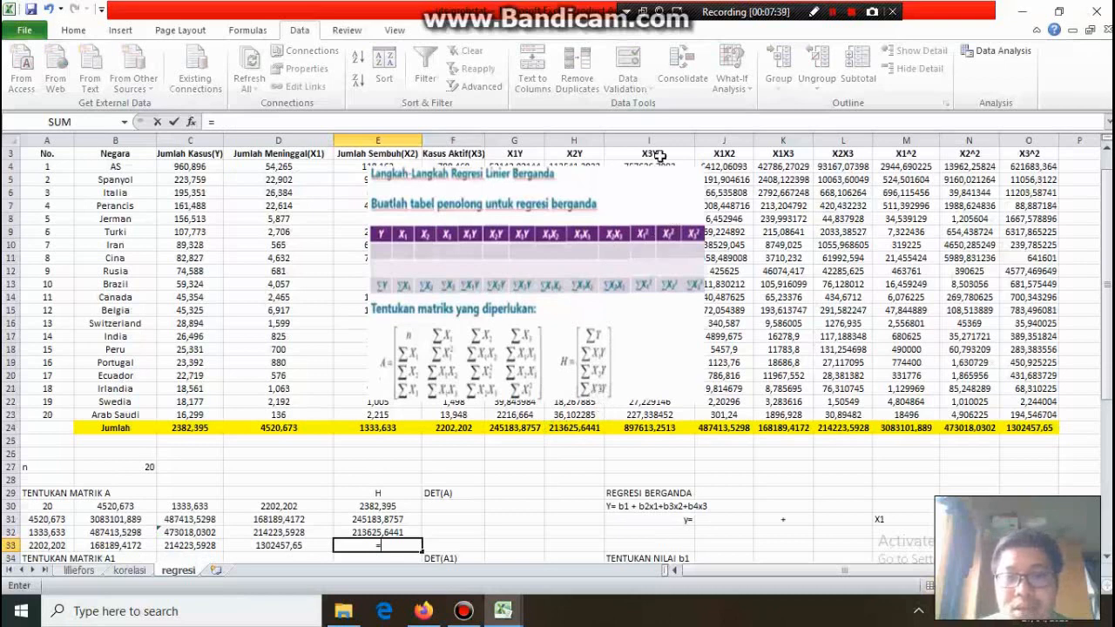
click(662, 428)
key(Return)
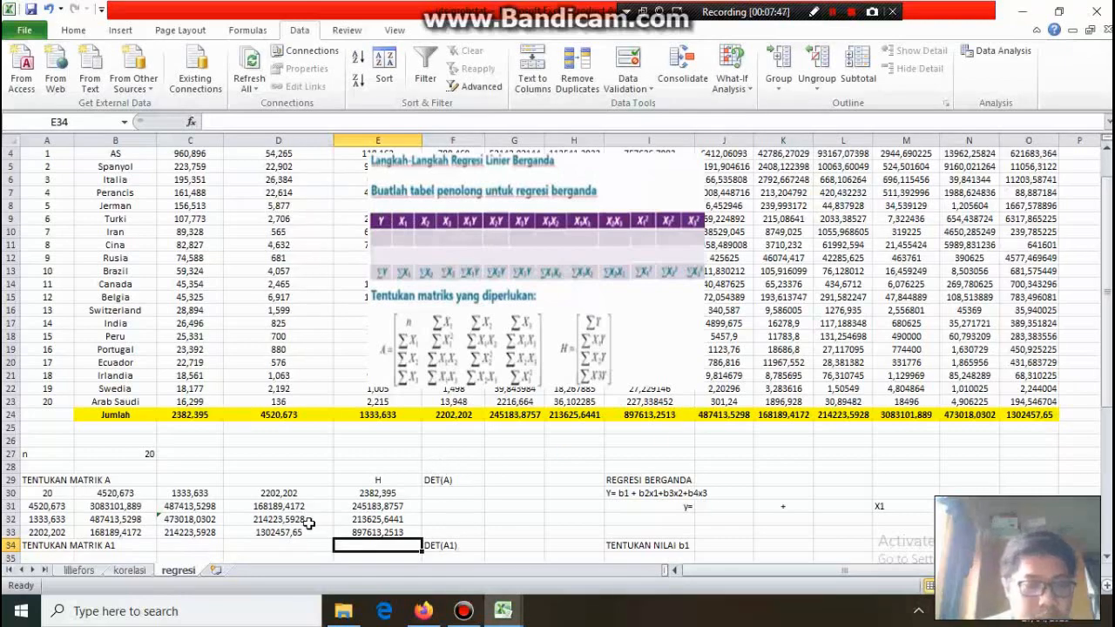
Fill the first column of matrix A1 with vector H by entering =E30 in A35 and copying it down to A38.
scroll(308, 524, down, 3)
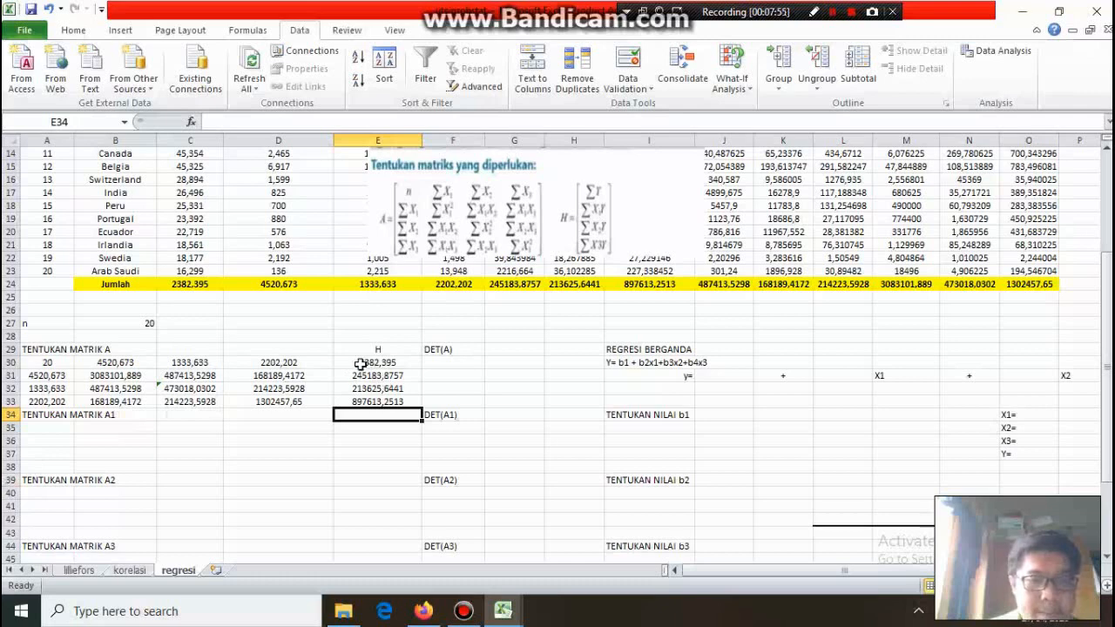
click(38, 430)
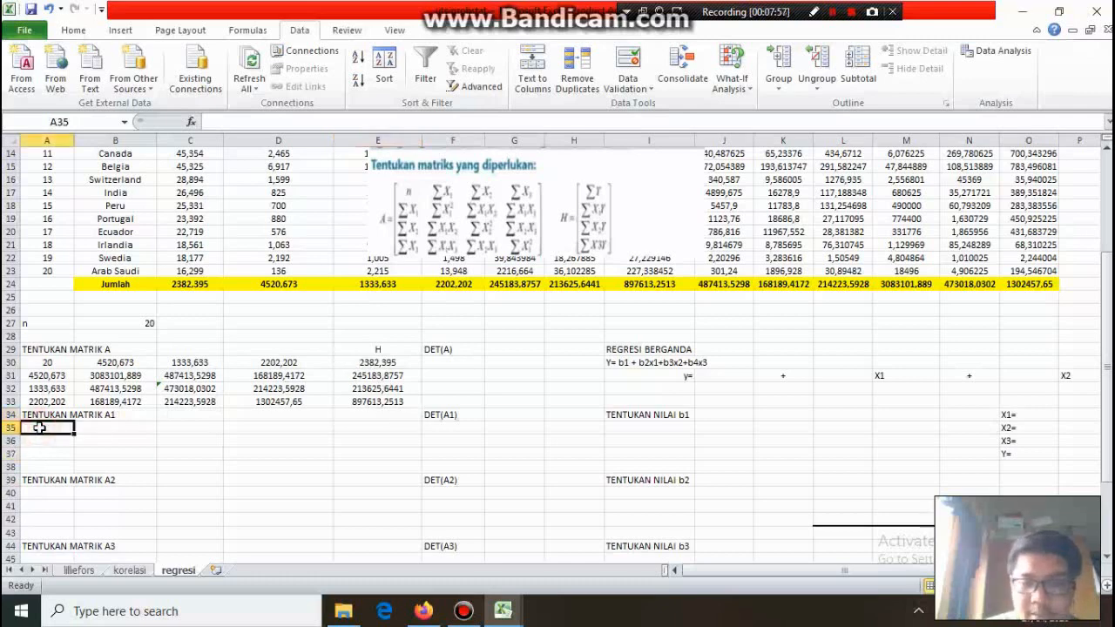
text(=)
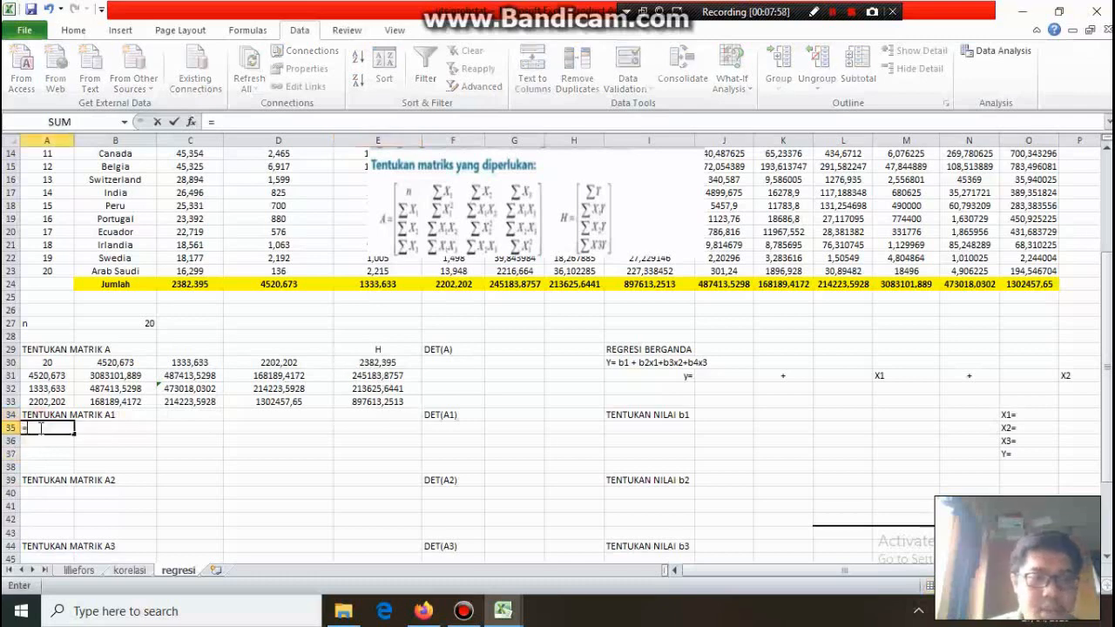
click(381, 363)
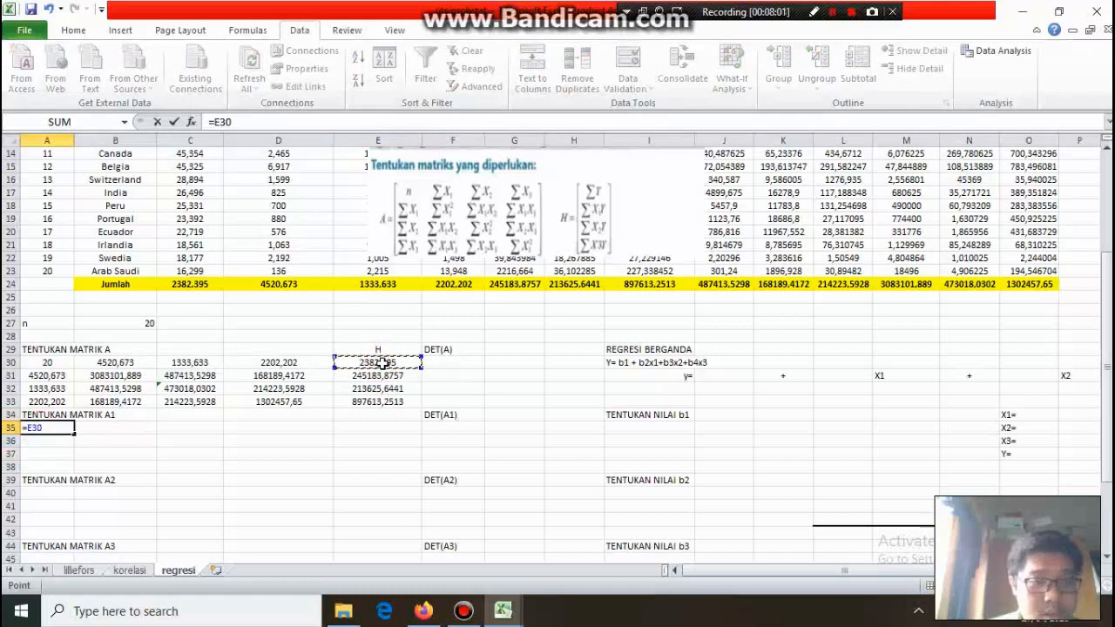
key(Return)
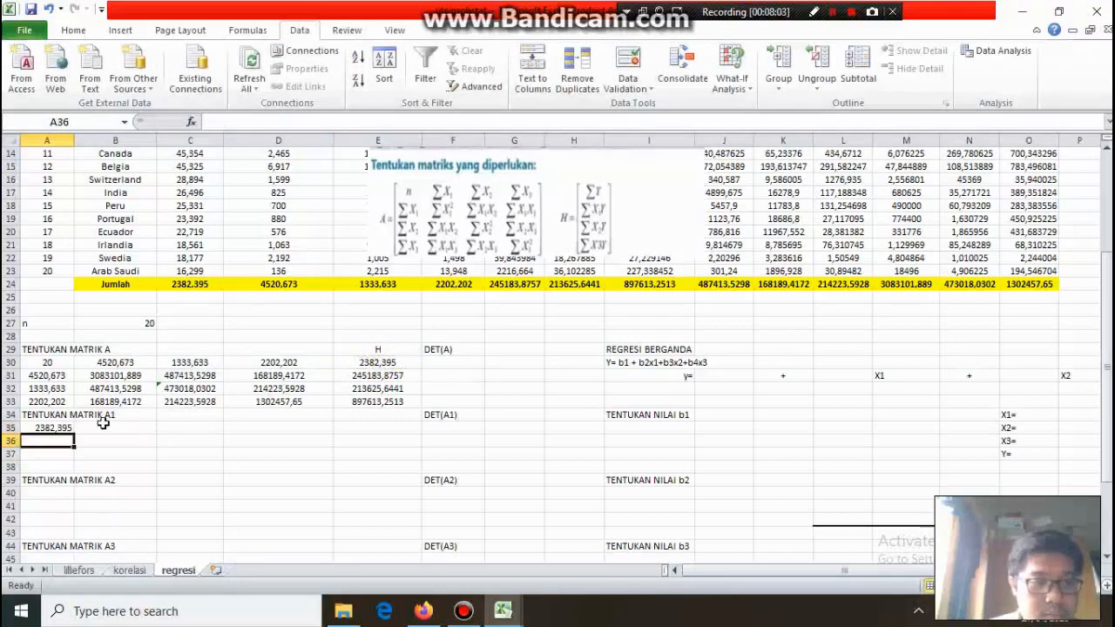
click(73, 429)
drag(73, 433, 77, 469)
Link the second column of matrix A1 to matrix A by entering =B30 in B35 and filling down to B38.
click(106, 423)
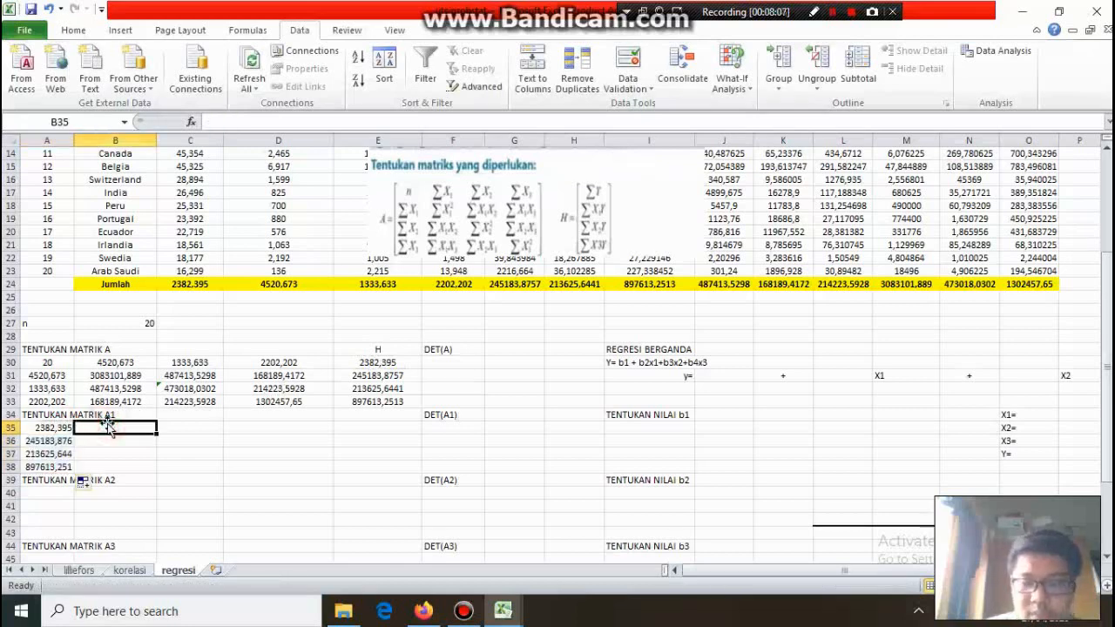
text(=)
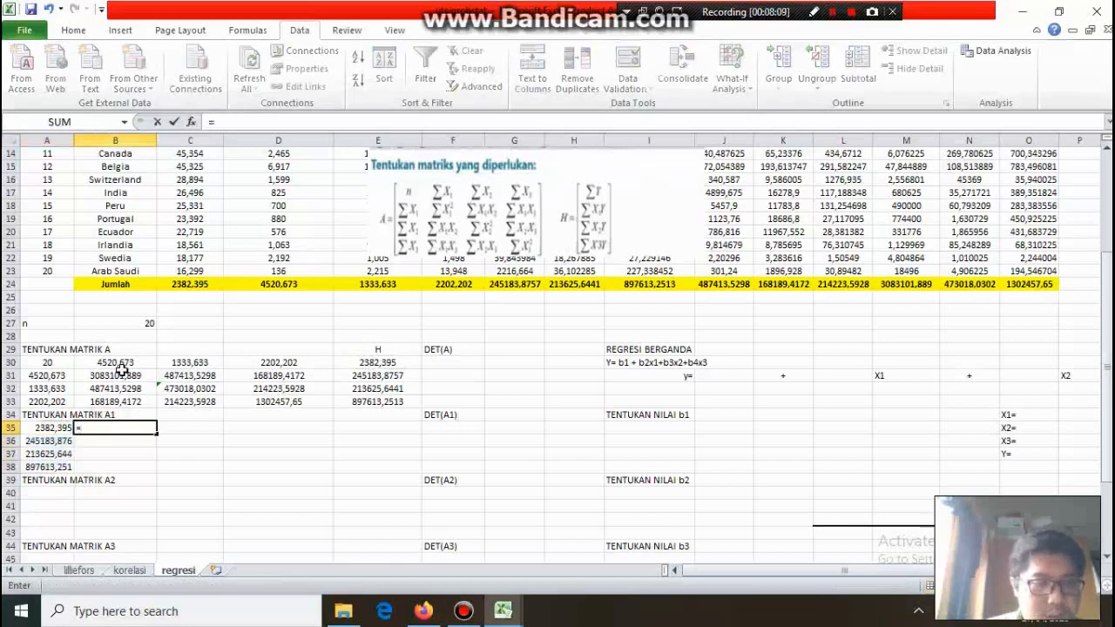
click(126, 363)
key(Return)
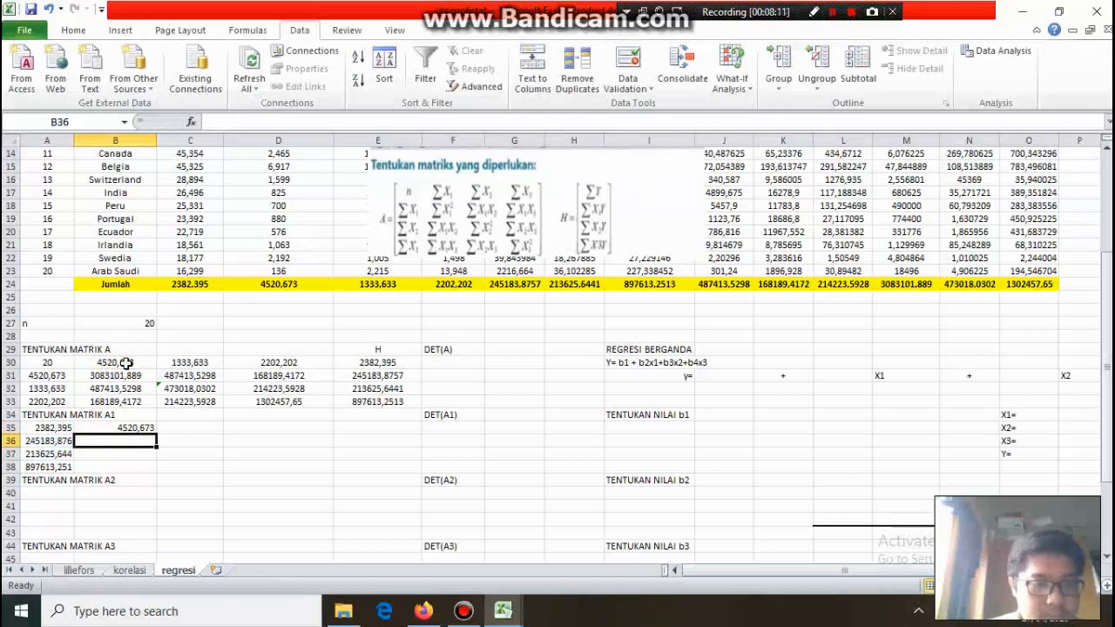
click(150, 428)
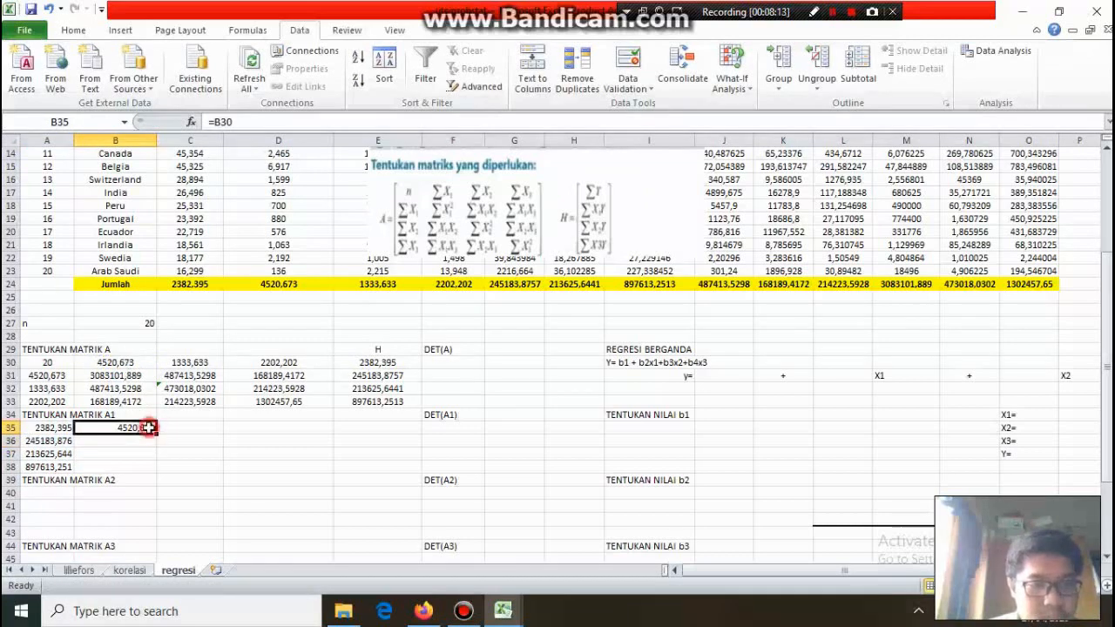
drag(155, 432, 155, 470)
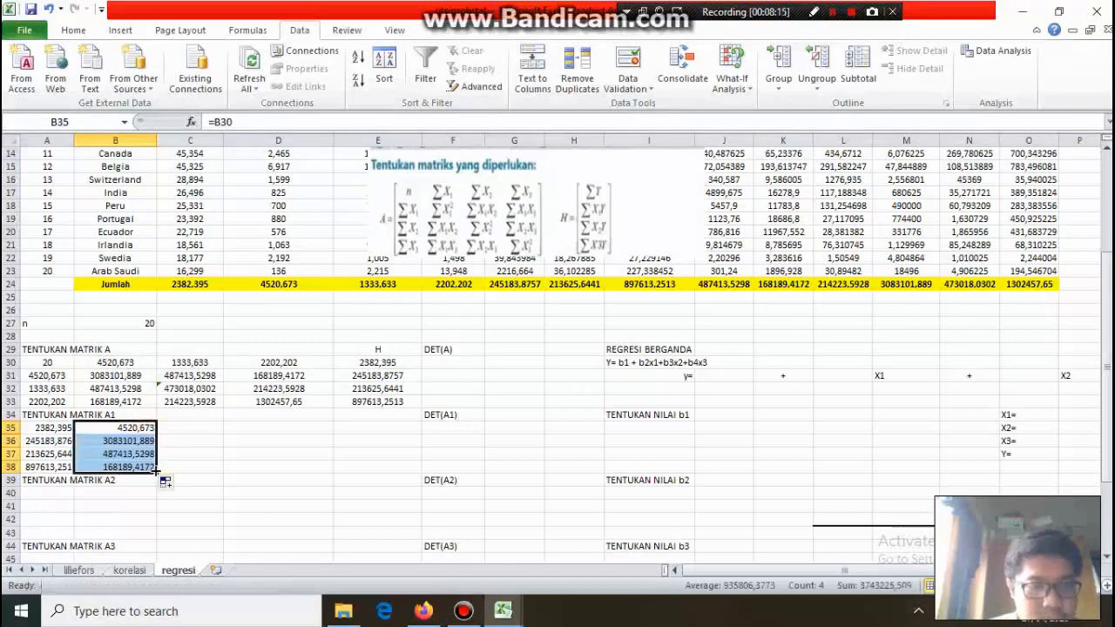
Link the third column of matrix A1 to matrix A by entering =C30 in C35 and filling down to C38.
click(191, 430)
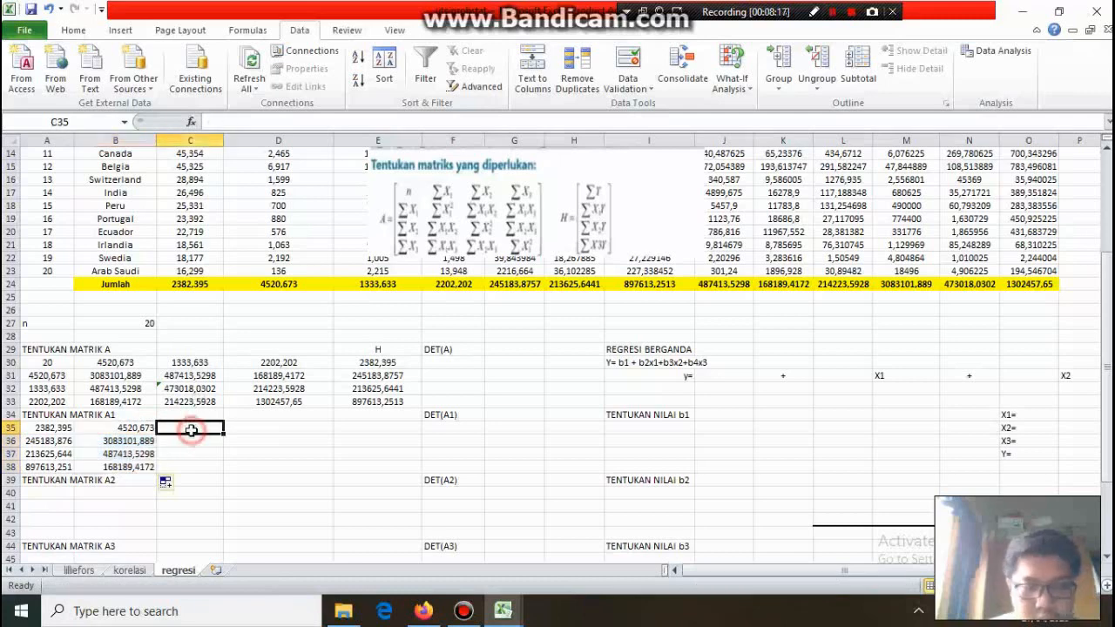
text(=)
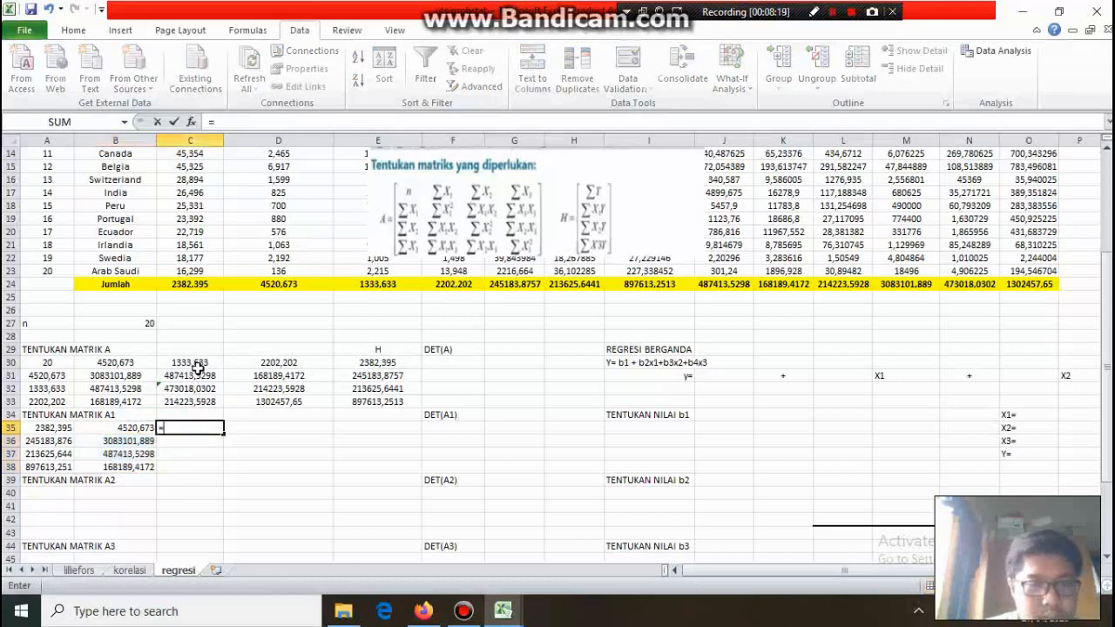
click(193, 365)
key(Return)
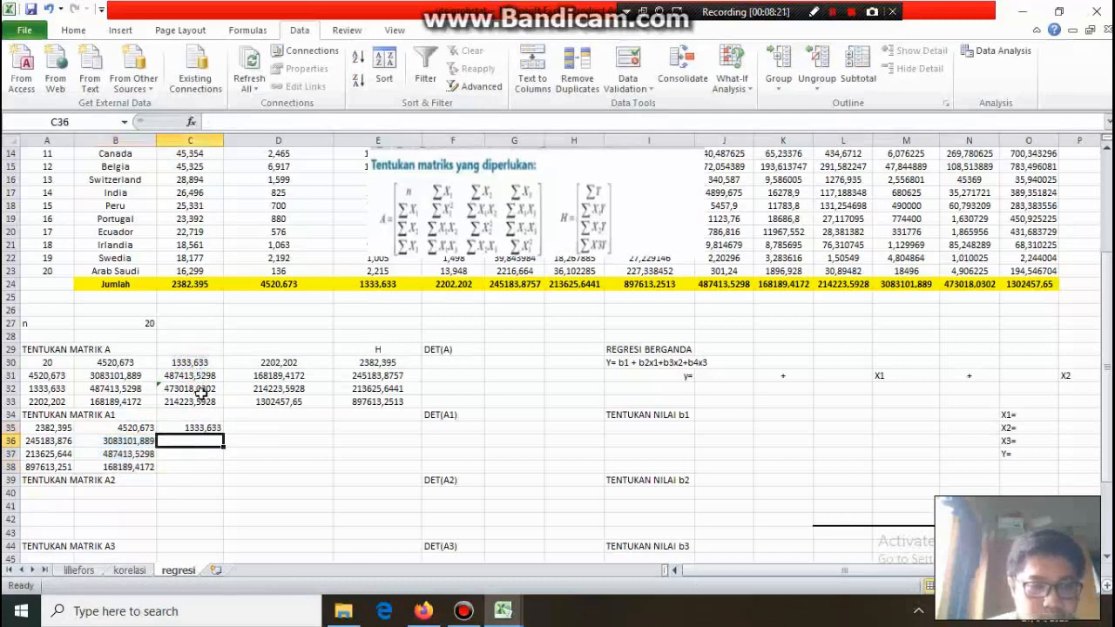
click(202, 427)
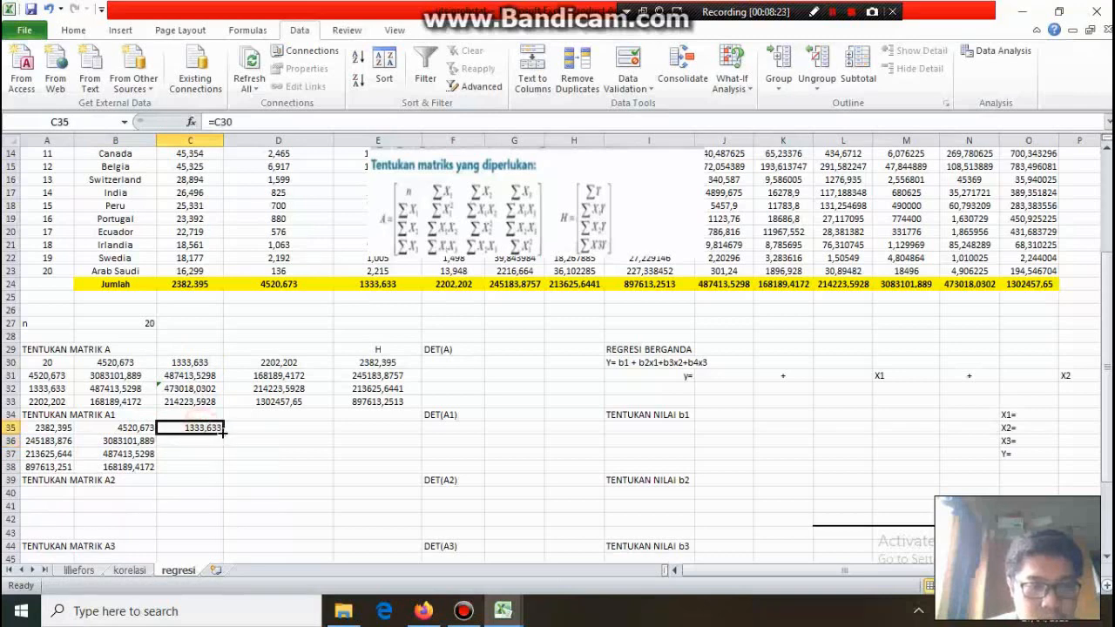
drag(223, 433, 222, 471)
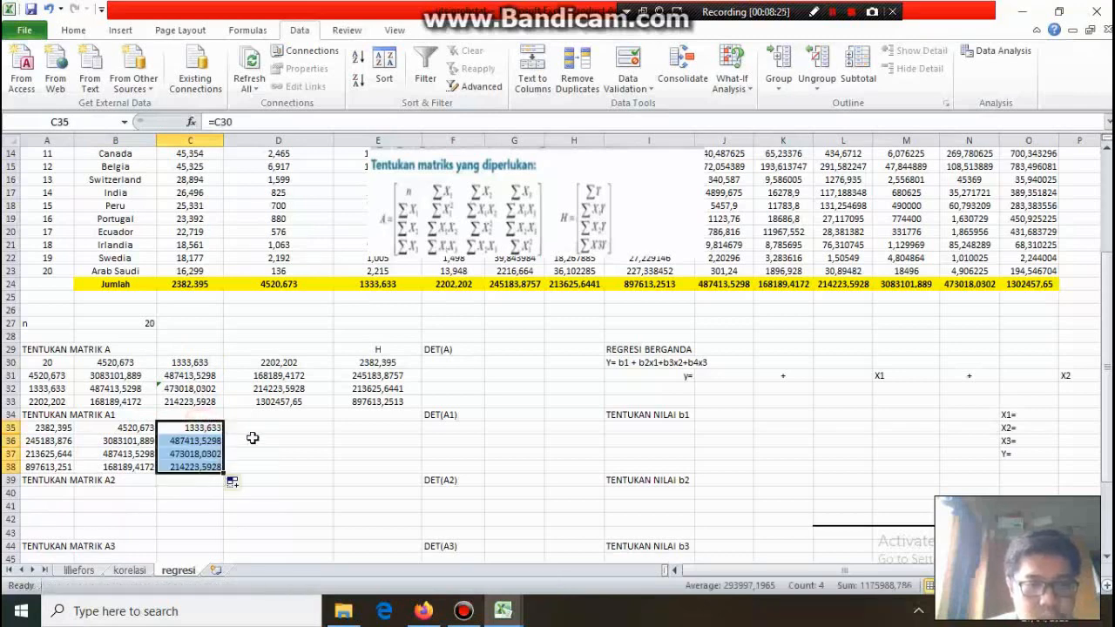
Link the fourth column of matrix A1 to matrix A by entering =D30 in D35 and filling down to D38.
click(270, 424)
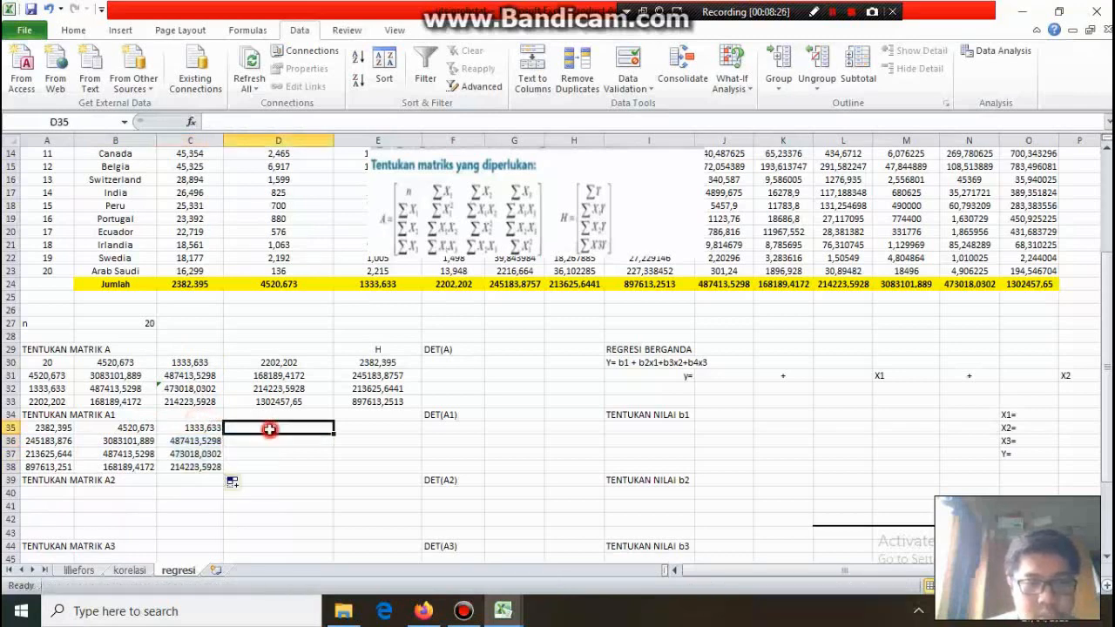
text(=)
click(287, 365)
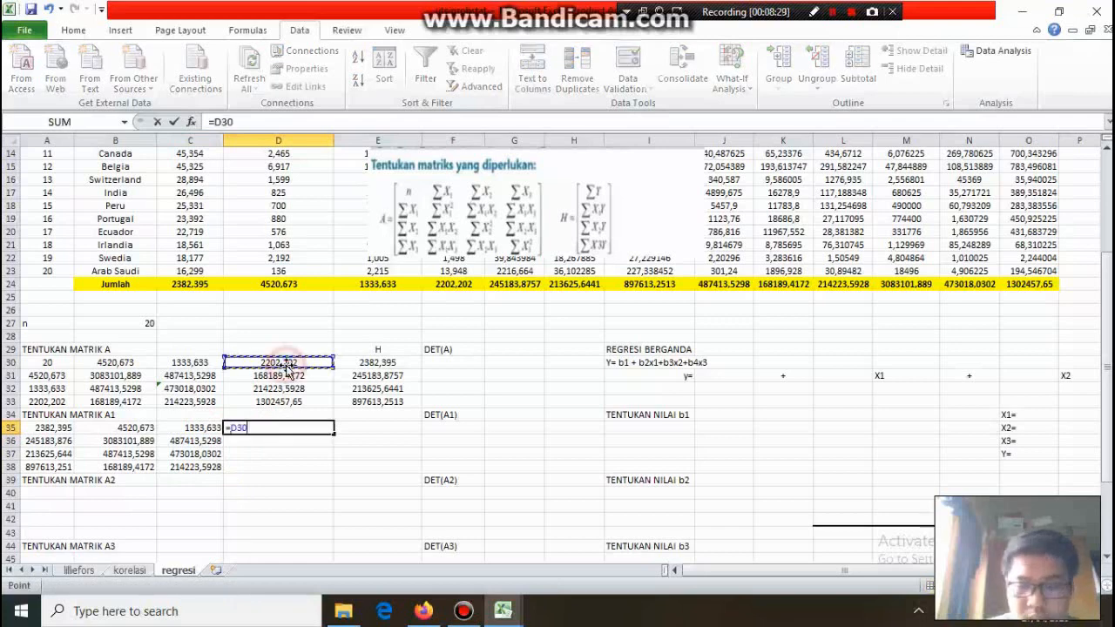
key(Return)
click(305, 427)
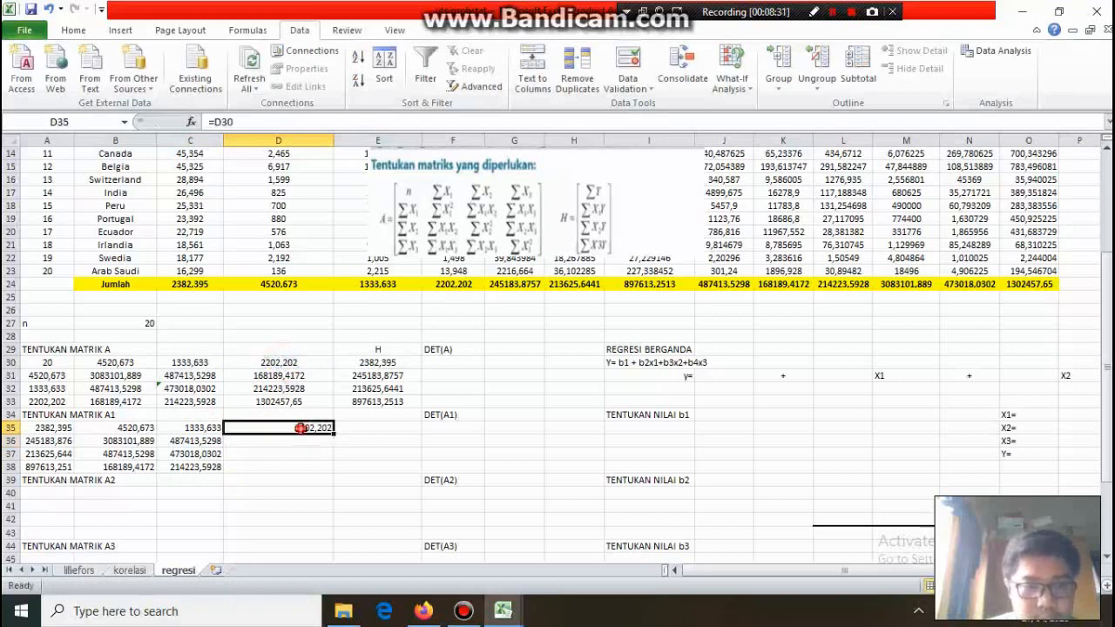
drag(332, 433, 325, 468)
click(355, 431)
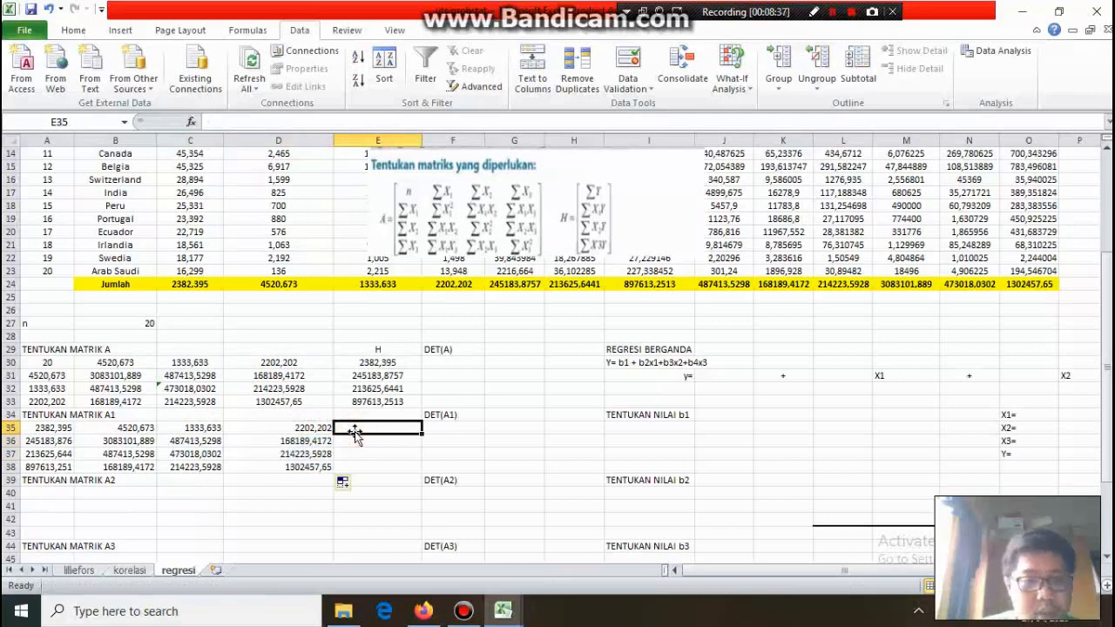
Place matrix A's first column beside matrix A1 by entering =A30 in E35 and filling down to E38.
text(=)
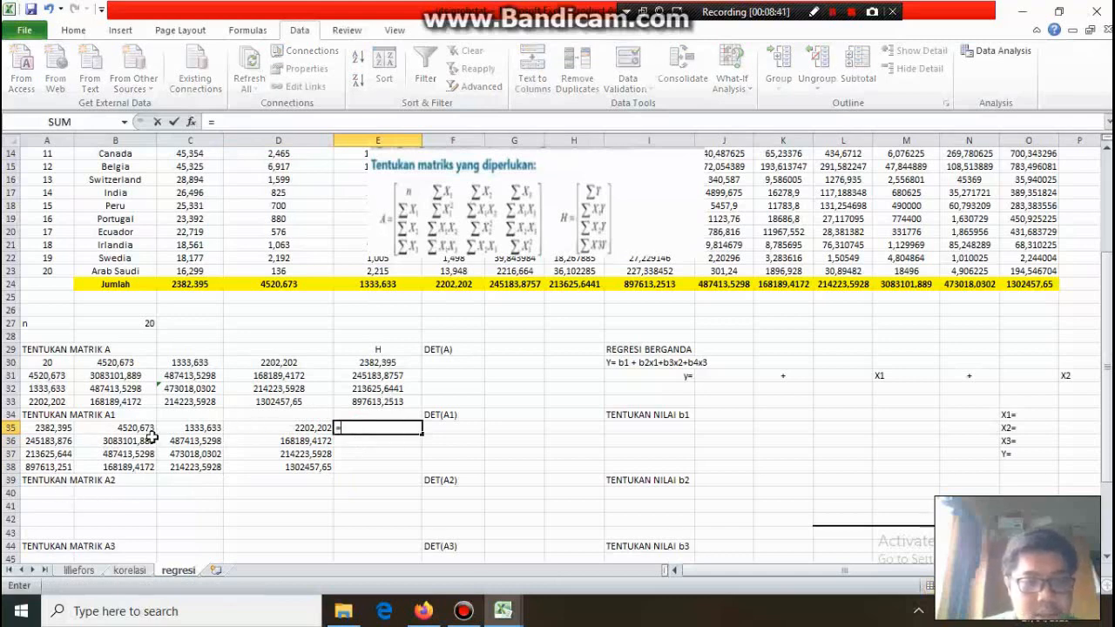
click(48, 366)
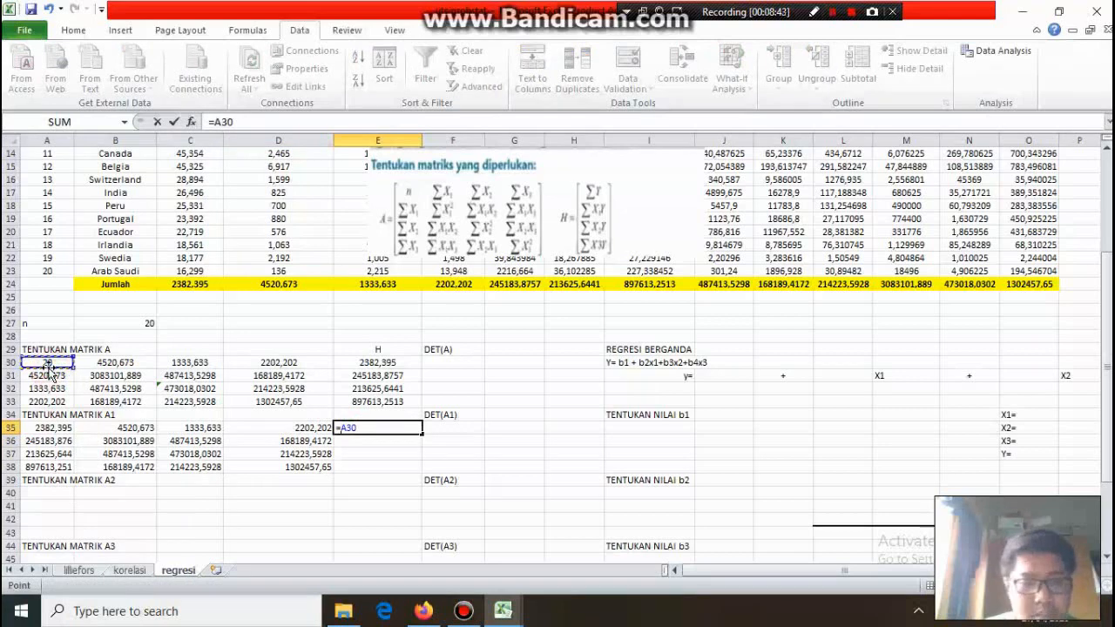
key(Return)
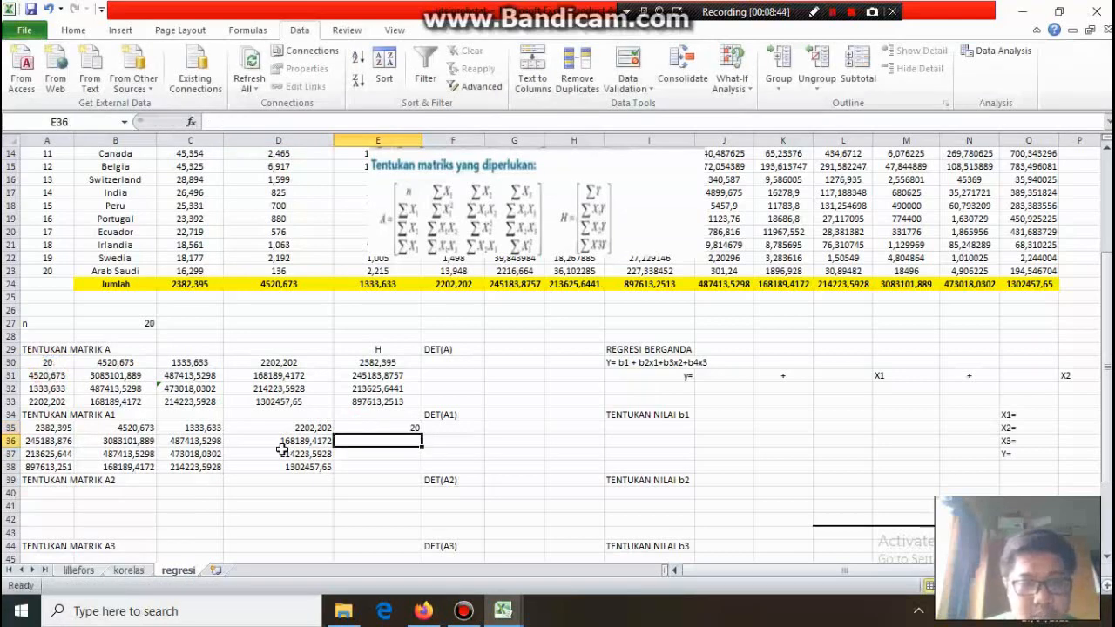
click(370, 427)
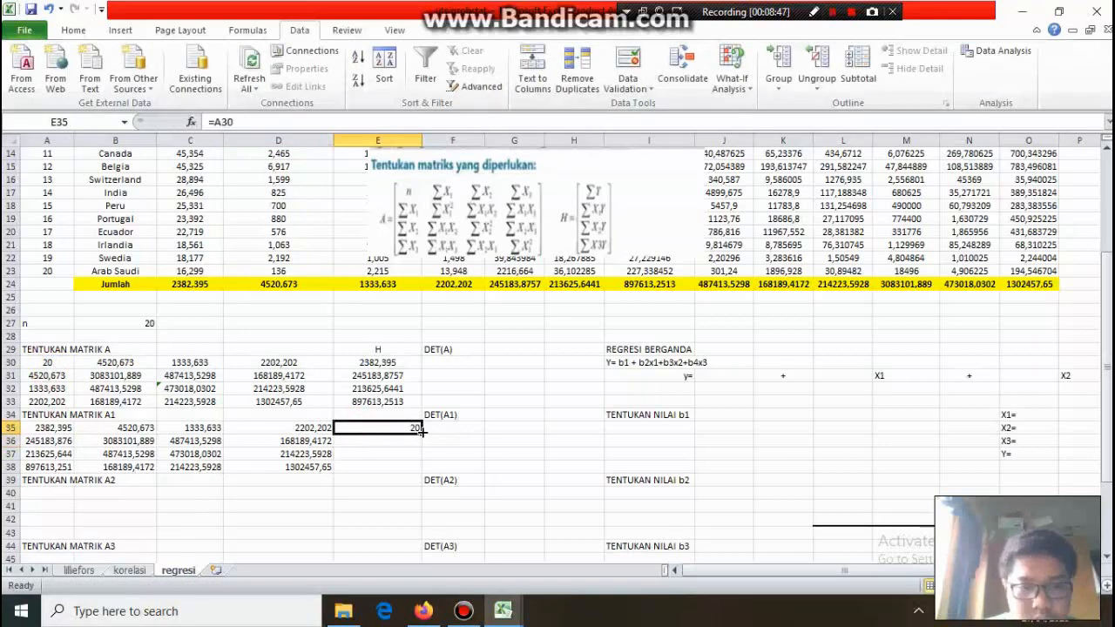
drag(419, 431, 414, 471)
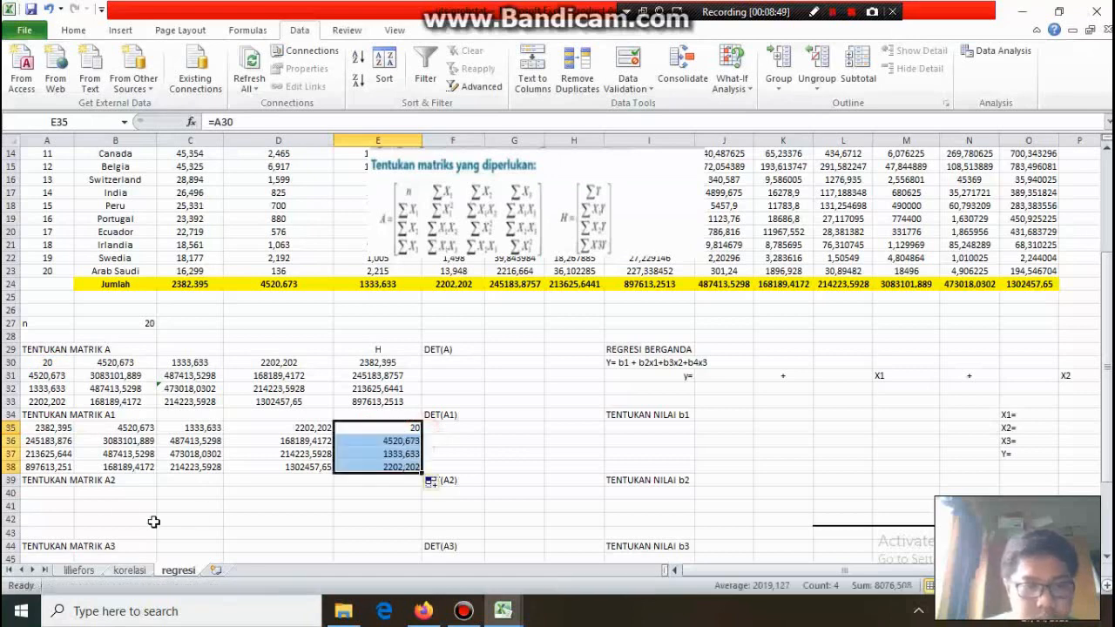
Link the first column of matrix A2 to matrix A by entering =A30 in A40 and filling down to A43.
click(50, 495)
scroll(55, 498, down, 3)
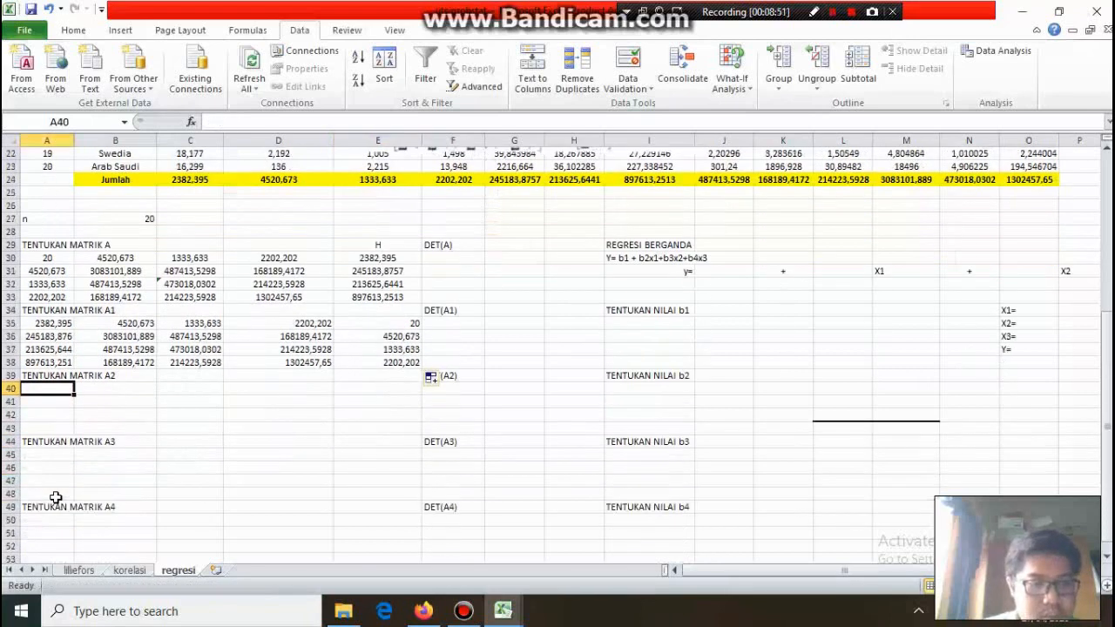
text(=)
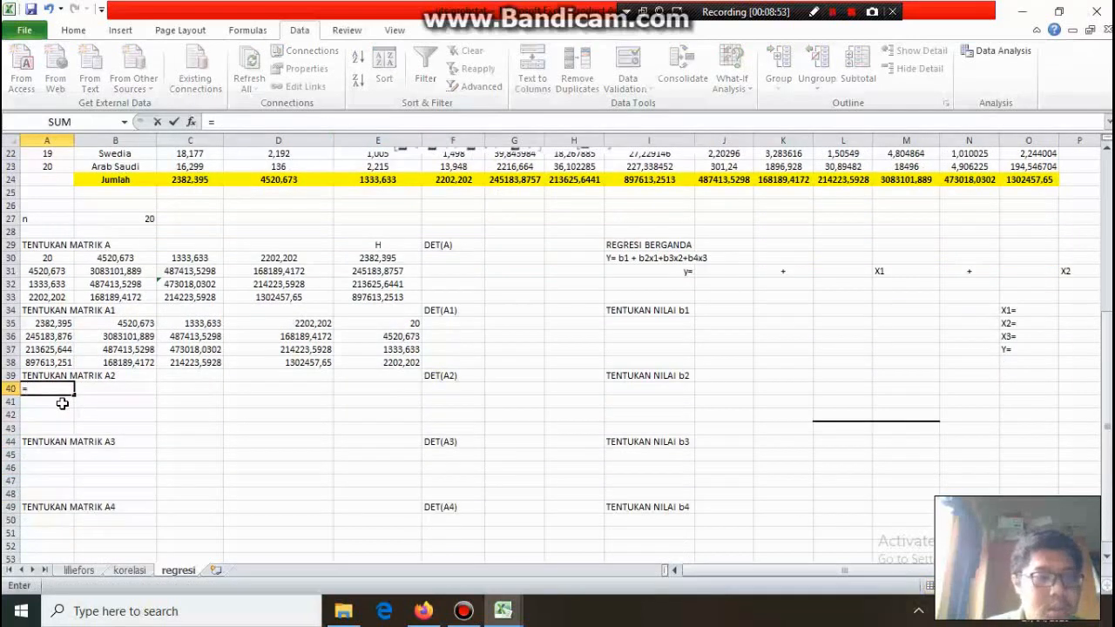
click(52, 259)
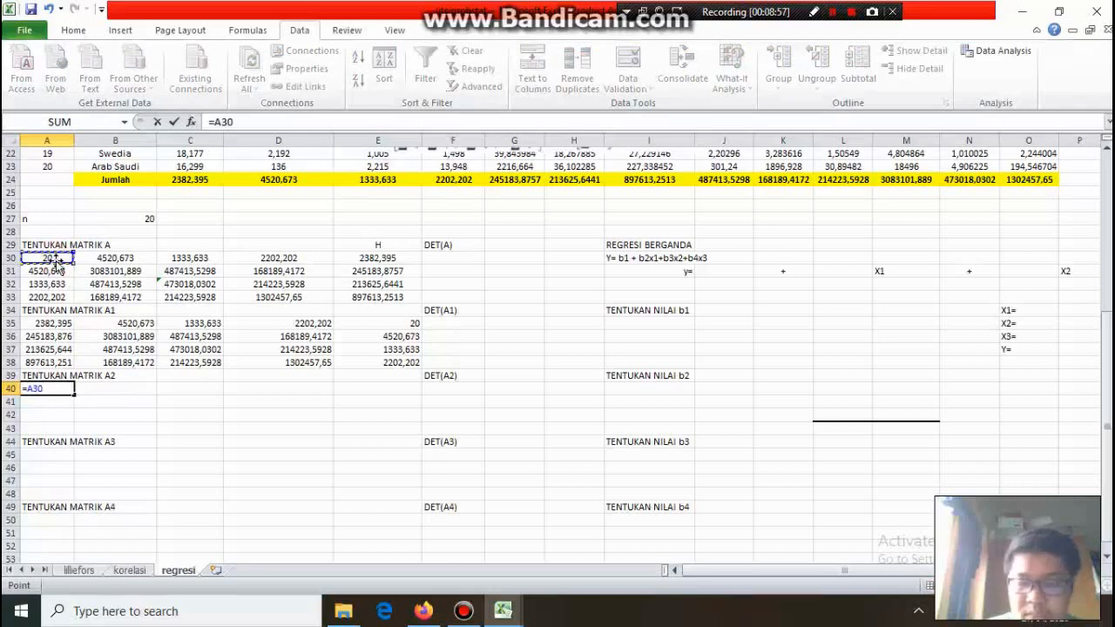
key(Return)
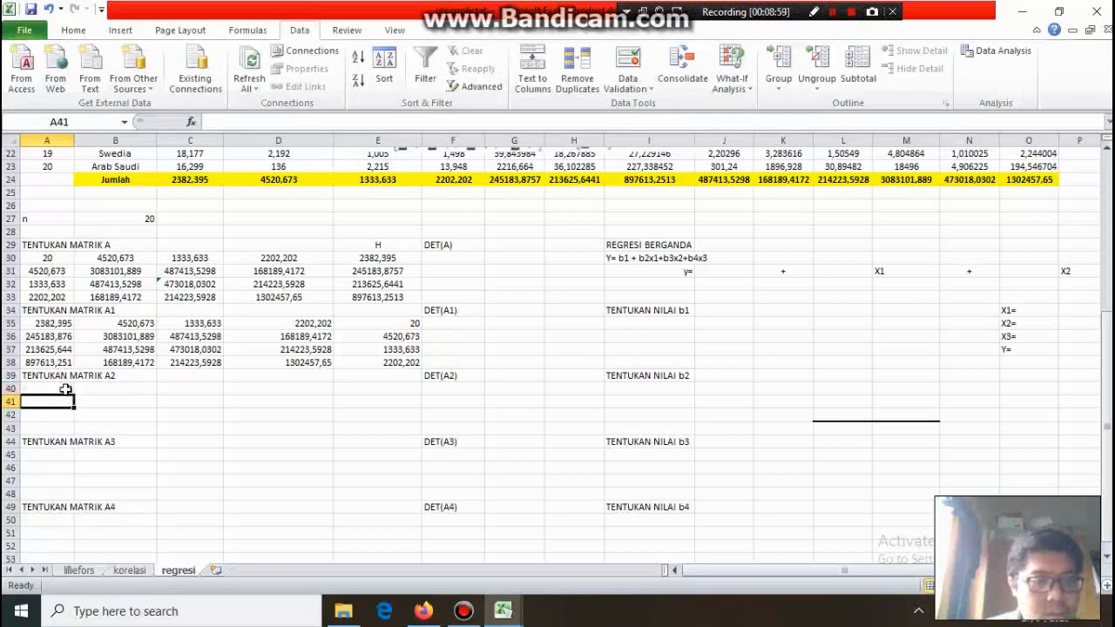
click(68, 389)
drag(73, 393, 74, 431)
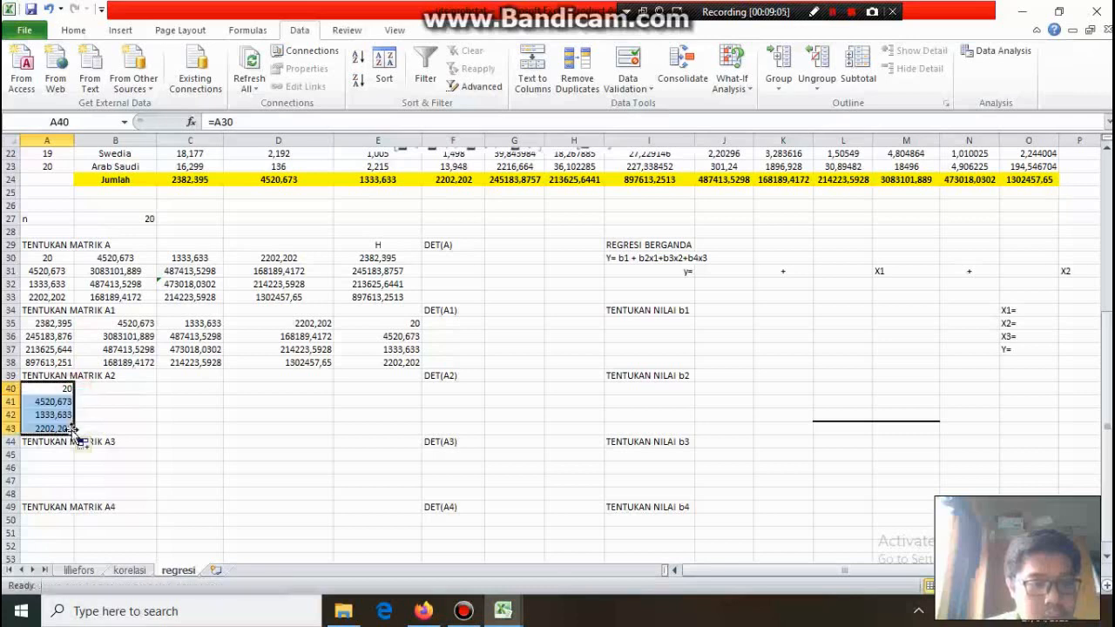
Fill the second column of matrix A2 with vector H by entering =E30 in B40 and copying it down to B43.
click(96, 390)
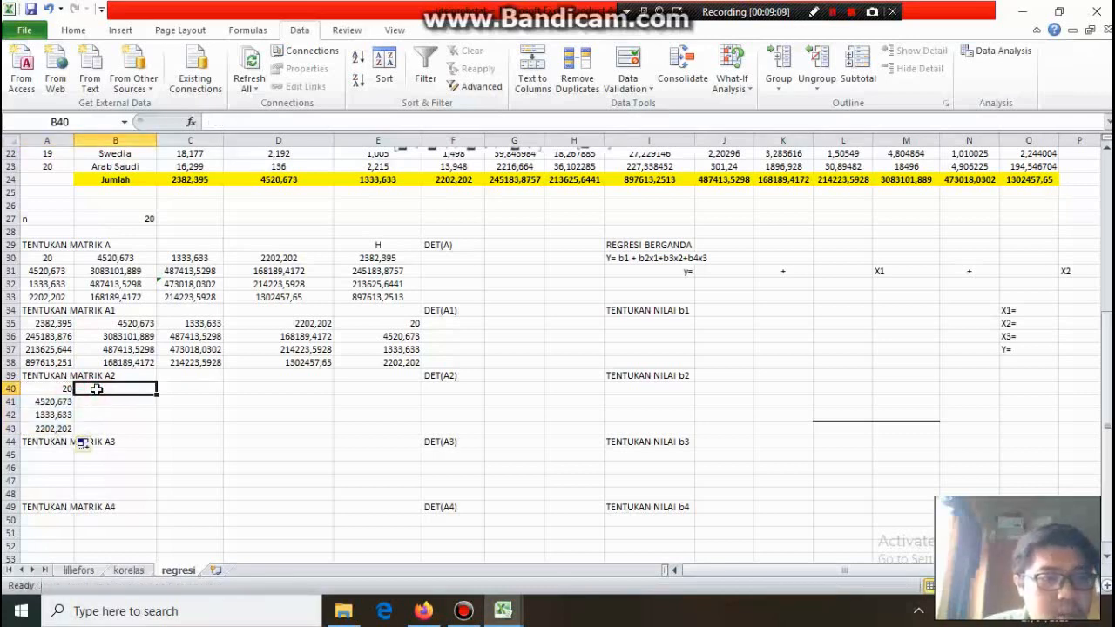
text(=)
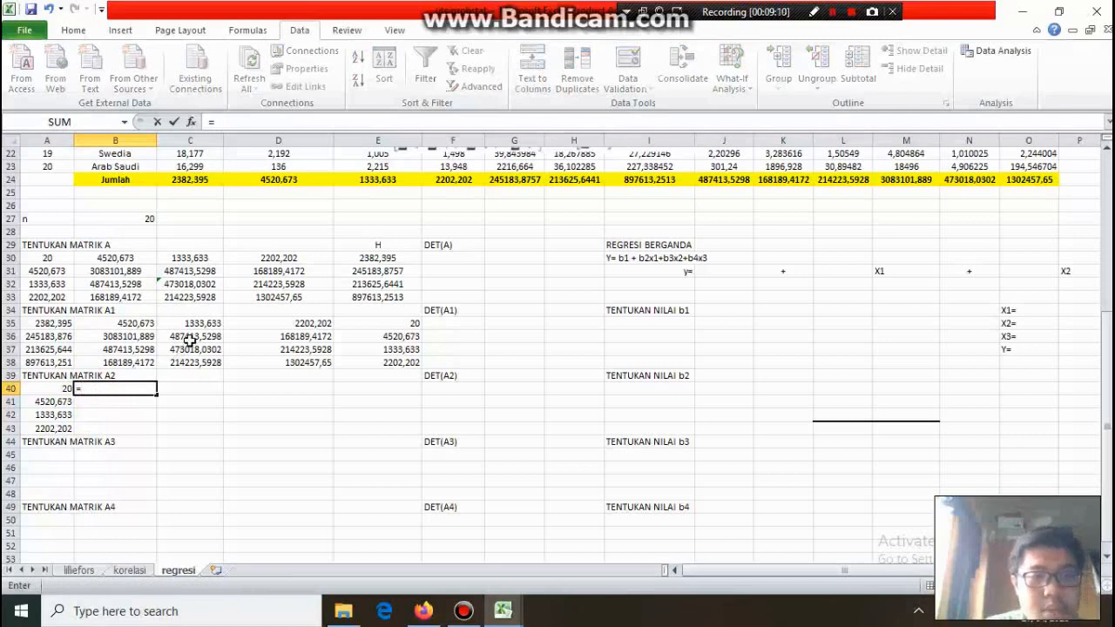
click(395, 261)
key(Return)
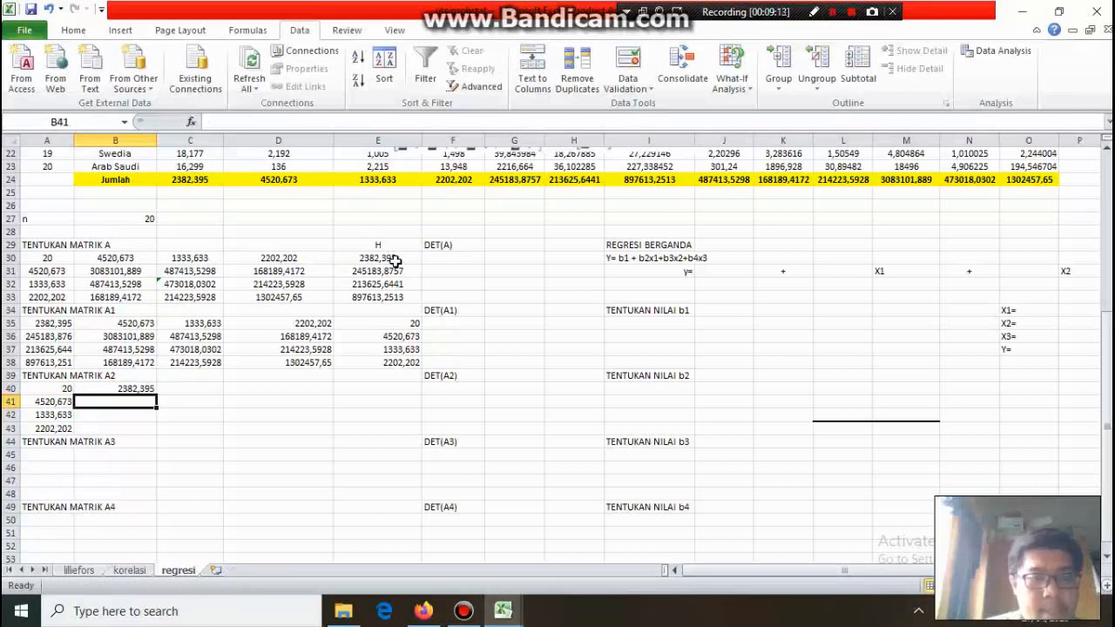
click(132, 390)
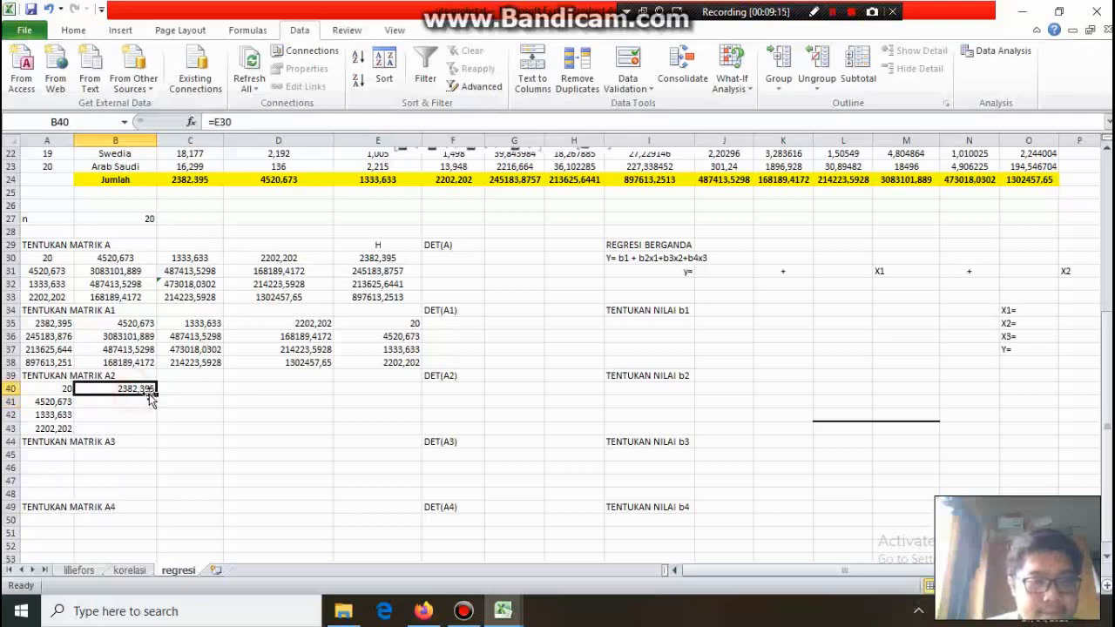
drag(155, 395, 149, 428)
Link the third column of matrix A2 to matrix A1 by entering =C35 in C40 and filling down to C43.
click(184, 389)
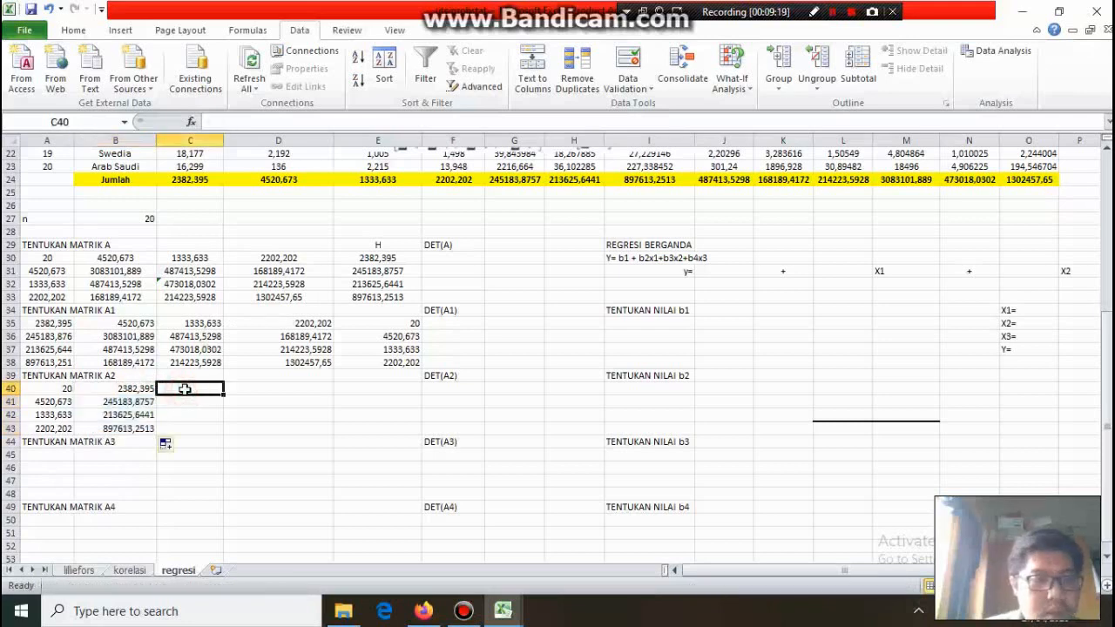
text(=)
click(210, 325)
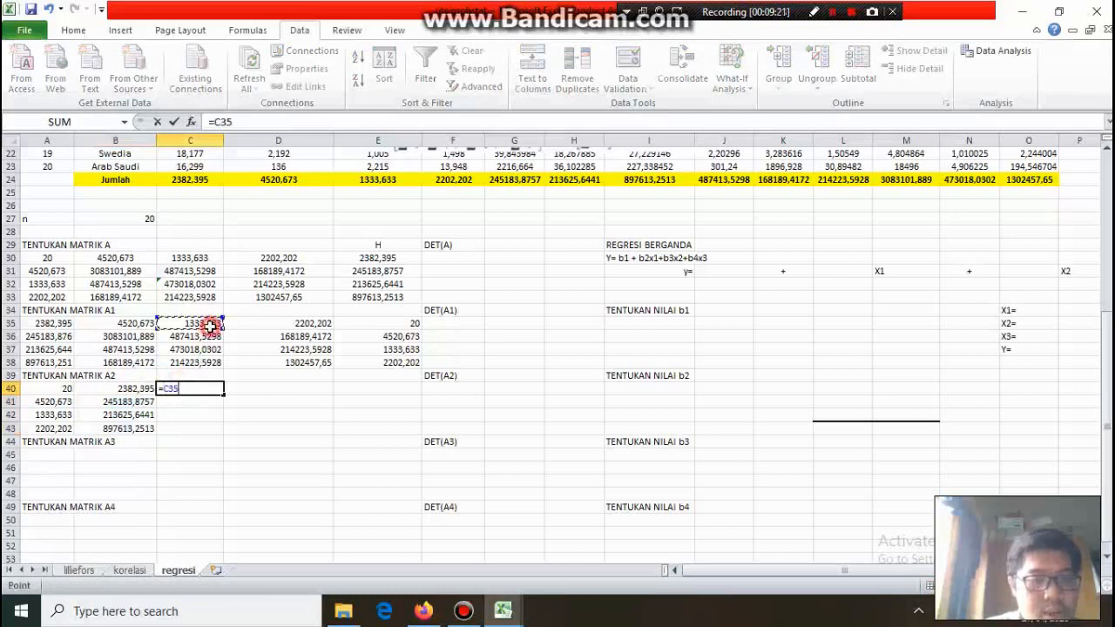
key(Return)
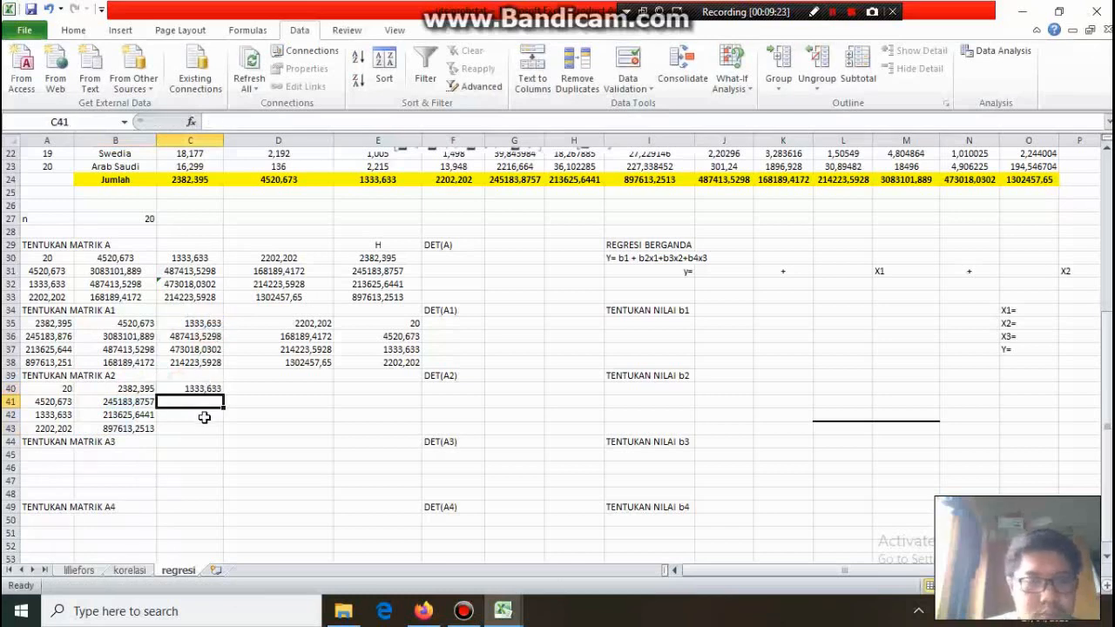
click(206, 389)
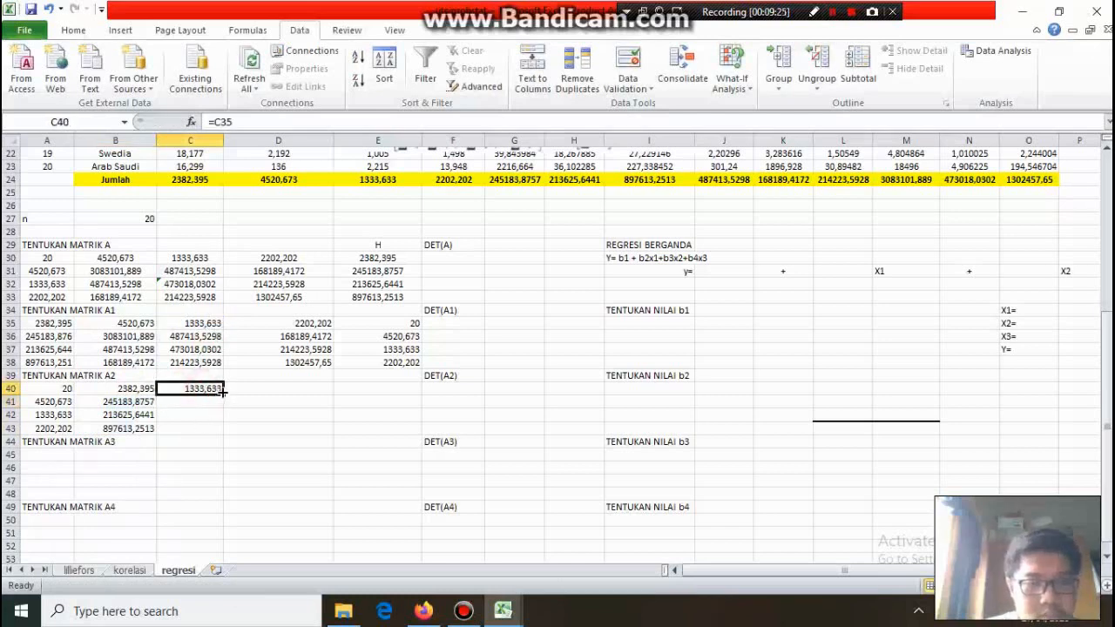
drag(222, 391, 227, 431)
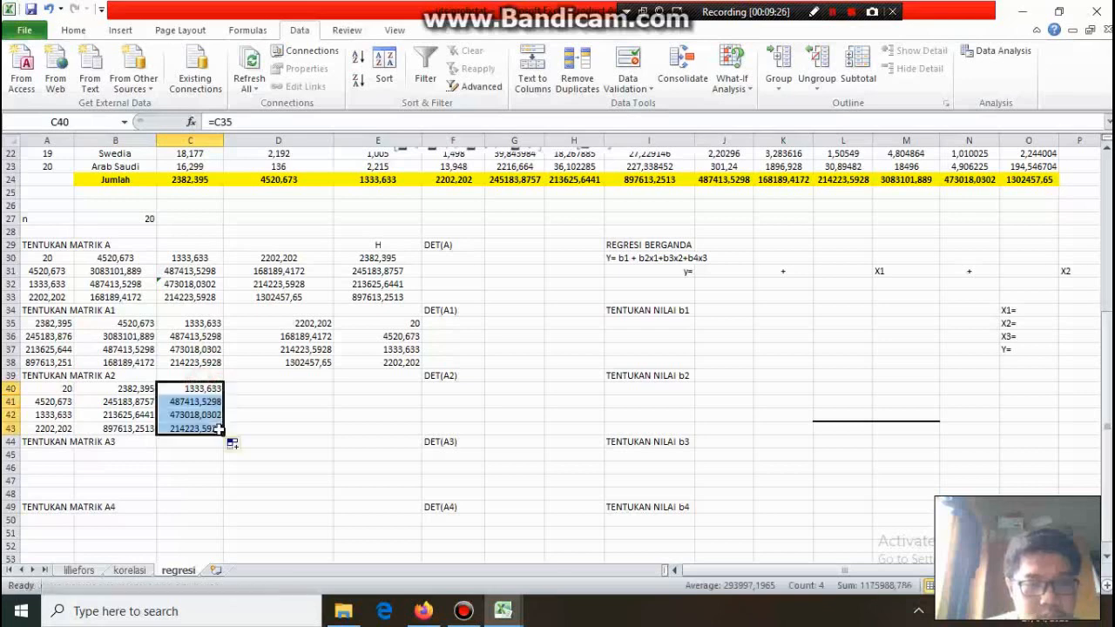
Link the fourth column of matrix A2 to matrix A1 by entering =D35 in D40 and filling down to D43.
click(268, 390)
text(=)
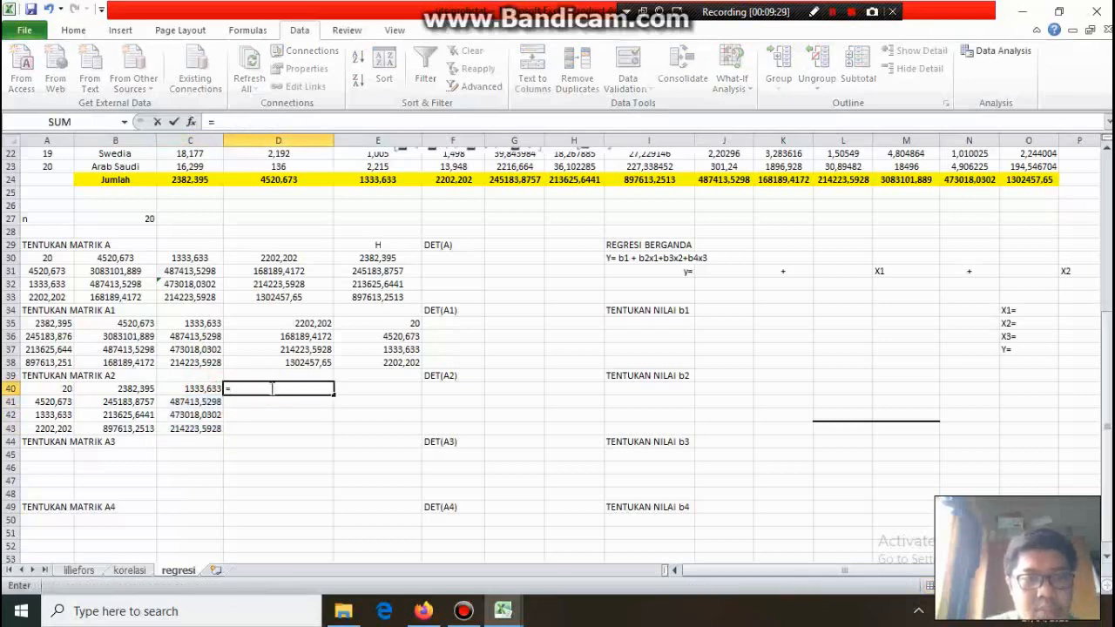
click(300, 326)
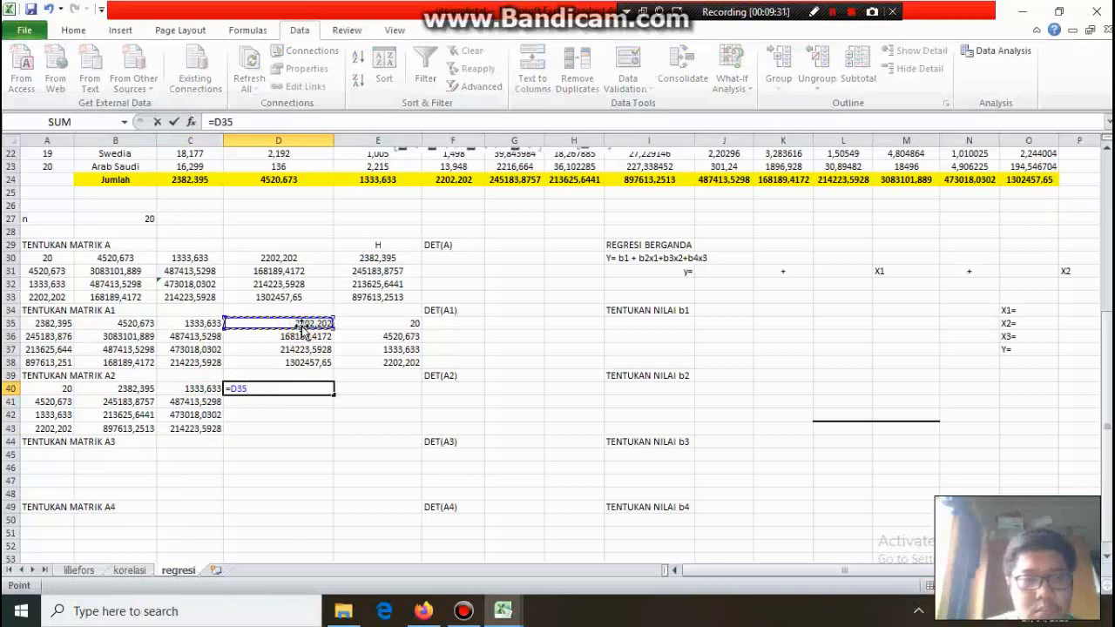
key(Return)
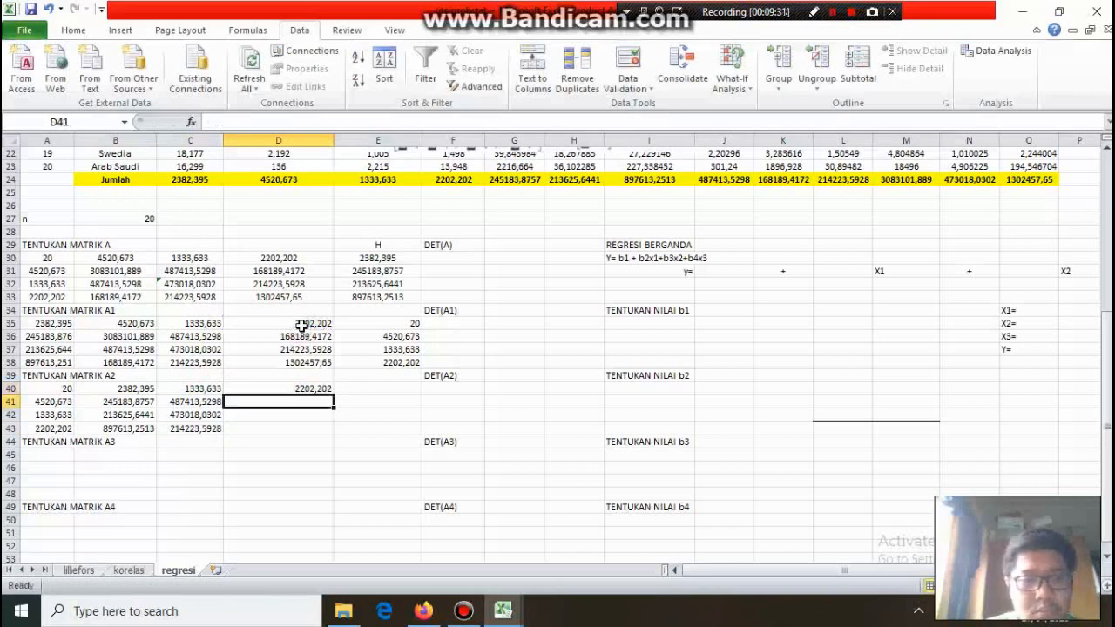
click(324, 390)
drag(333, 394, 329, 428)
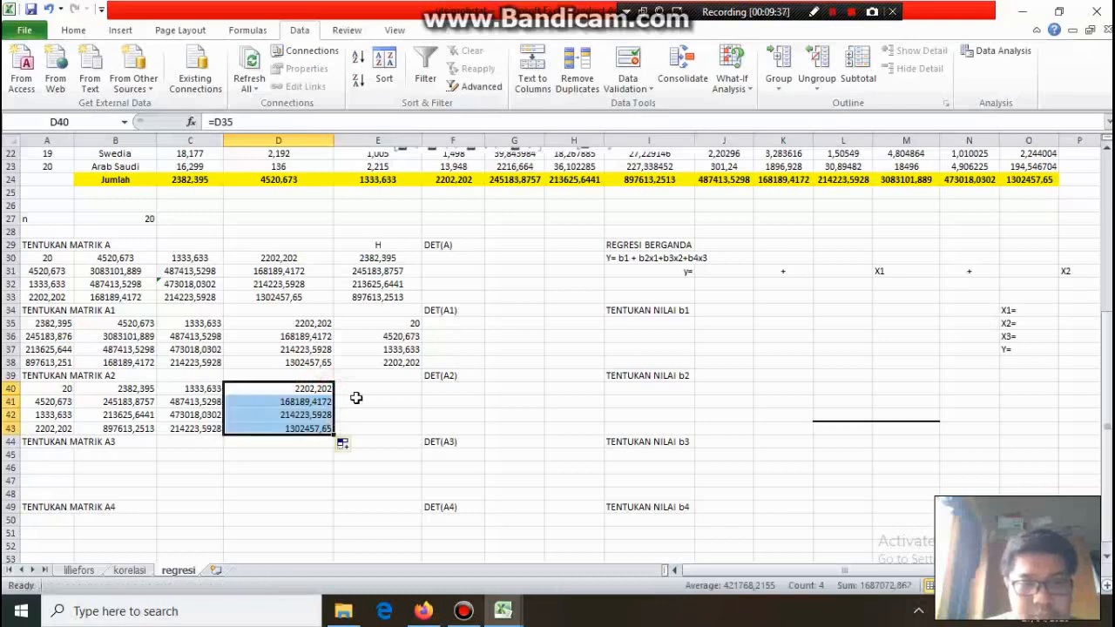
Place matrix A's second column beside matrix A2 by entering =B30 in E40 and filling down to E43.
click(364, 391)
text(=)
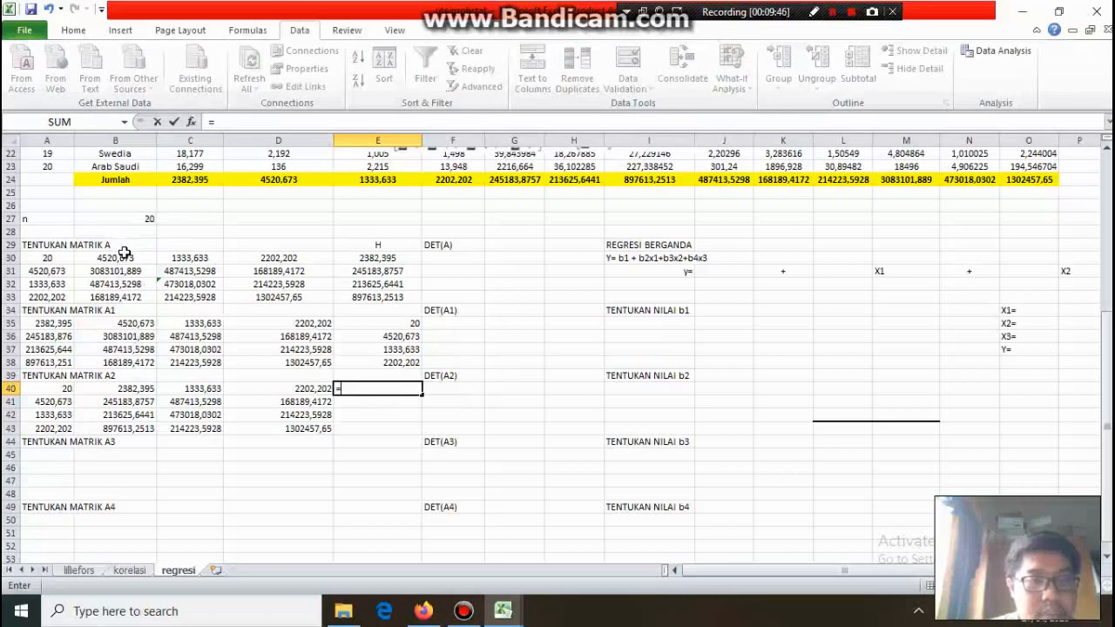
click(125, 257)
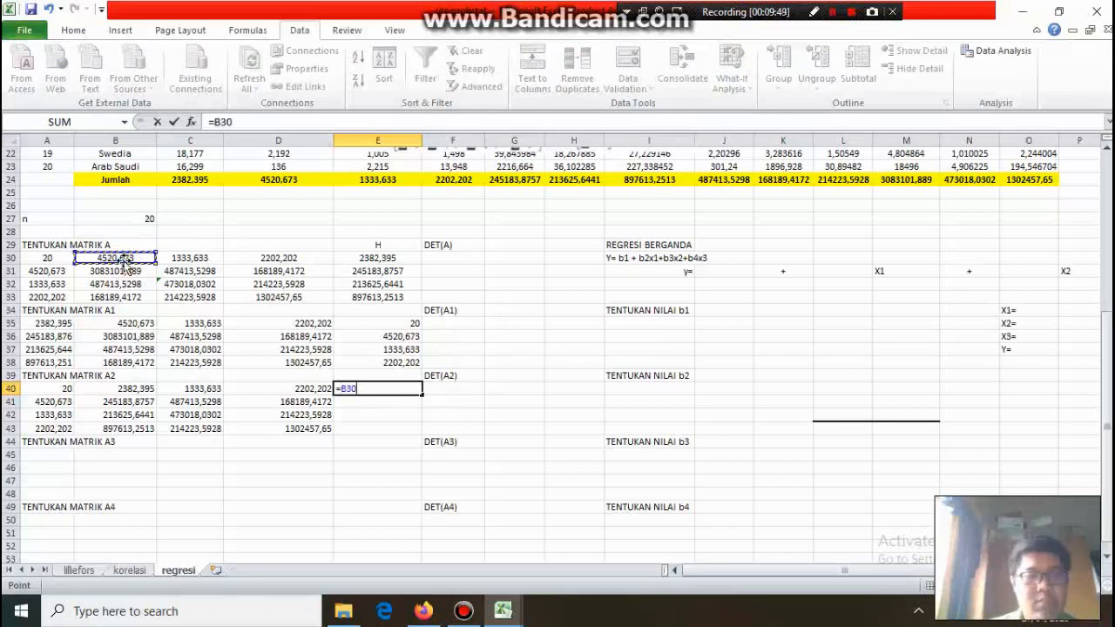
key(Return)
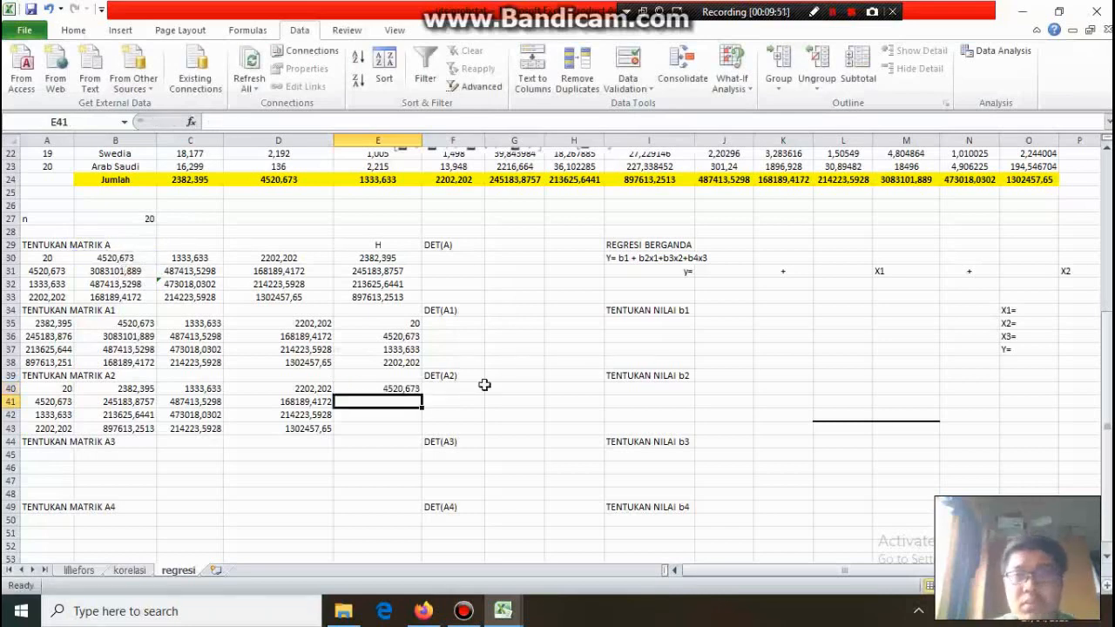
click(406, 389)
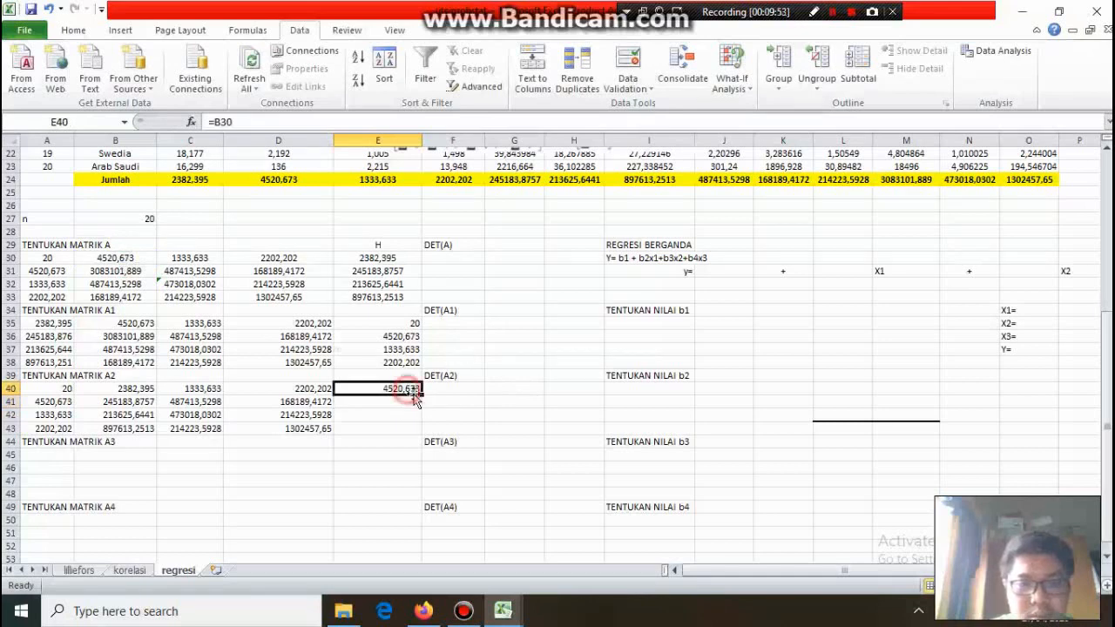
drag(421, 394, 423, 431)
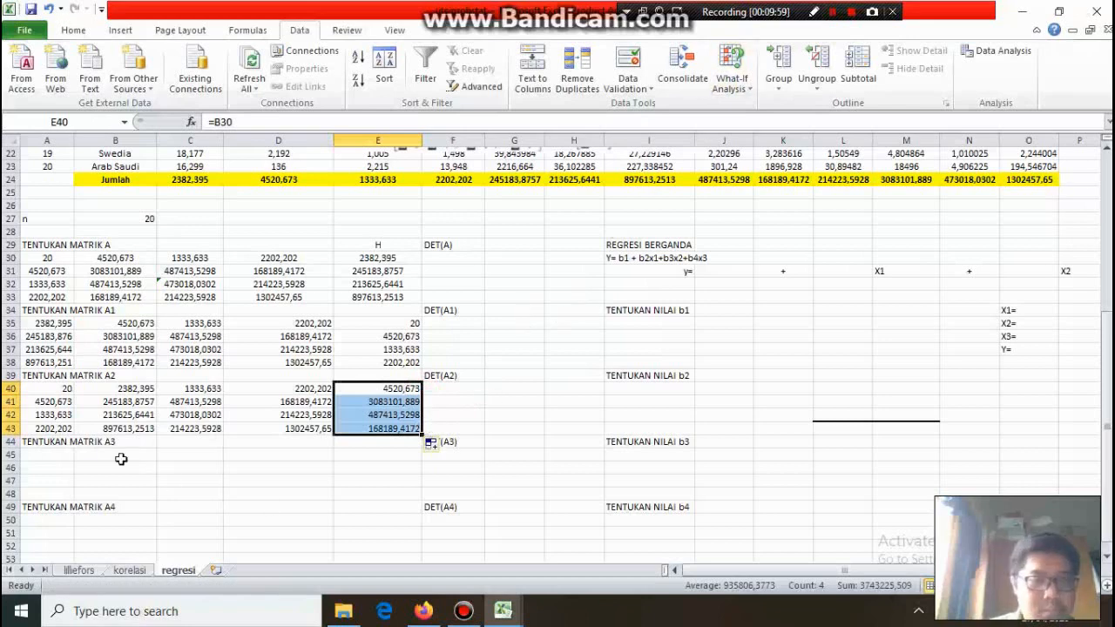
Link the first column of matrix A3 to matrix A by entering =A30 in A45 and filling down to A48.
click(65, 450)
click(839, 24)
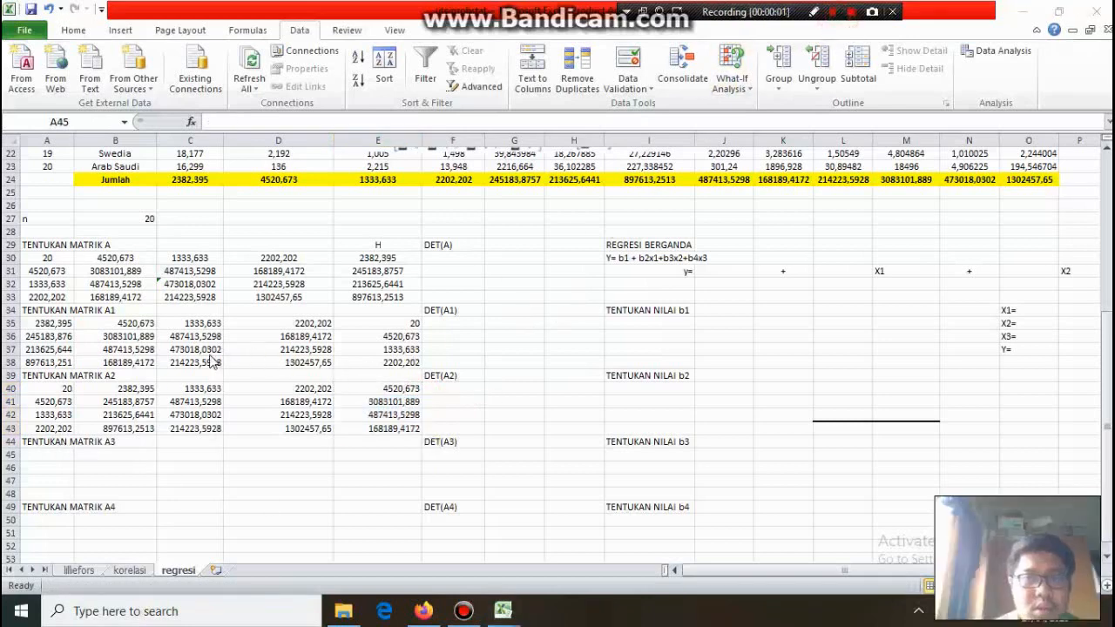
click(63, 455)
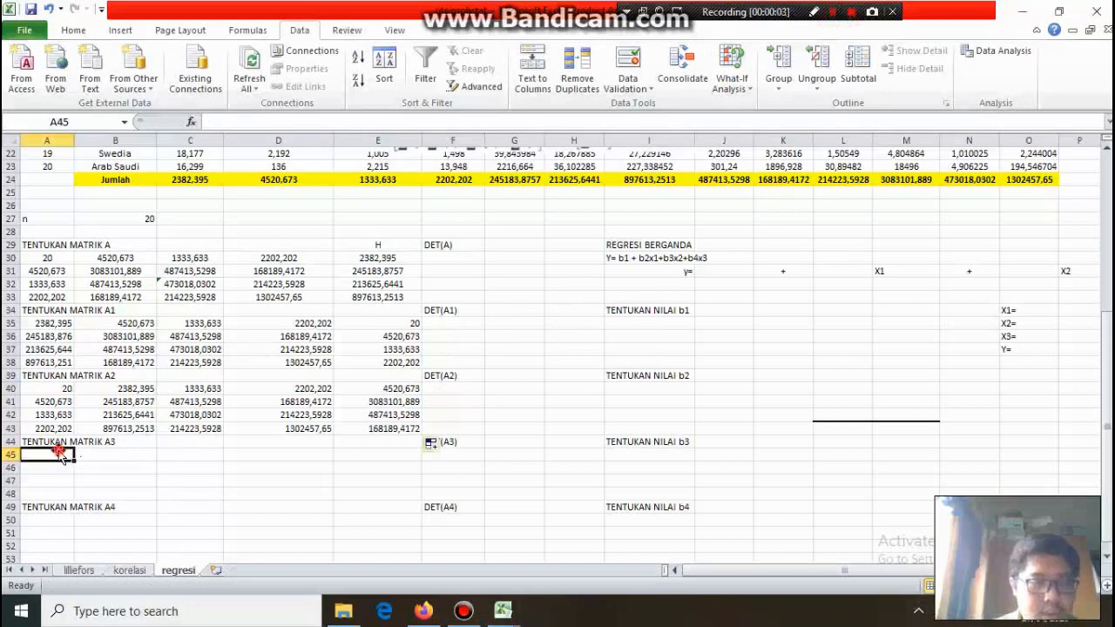
text(=)
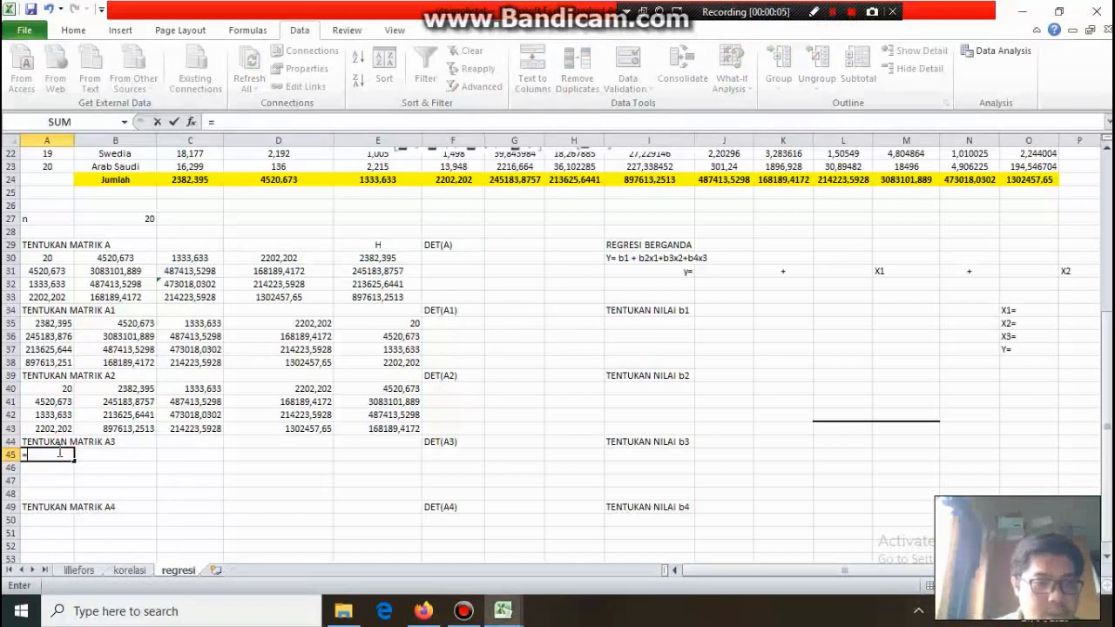
click(52, 260)
key(Return)
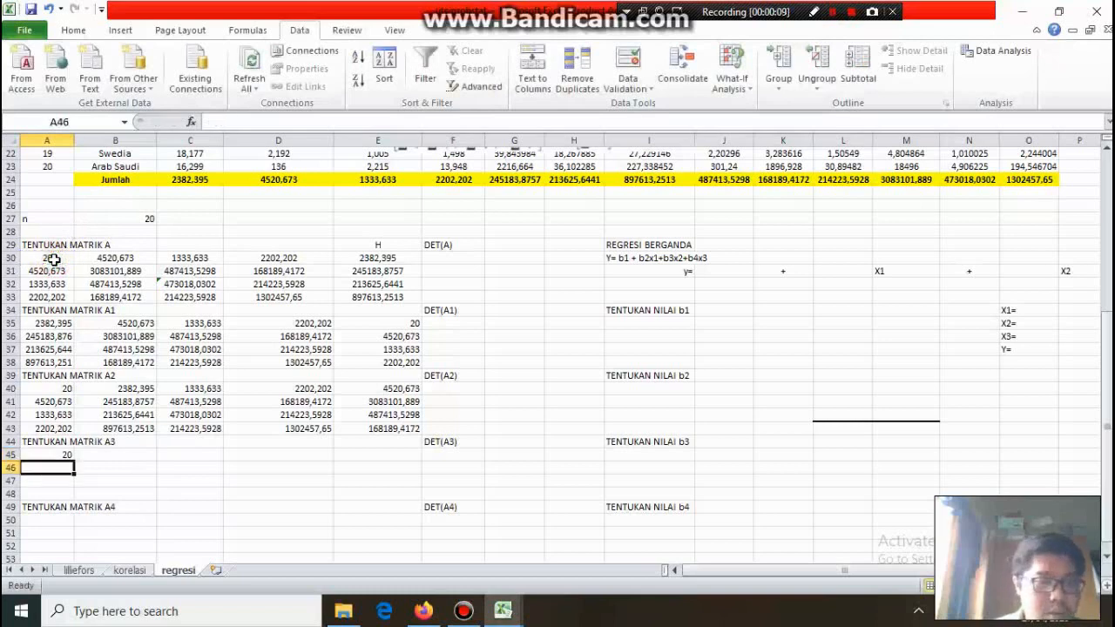
click(54, 455)
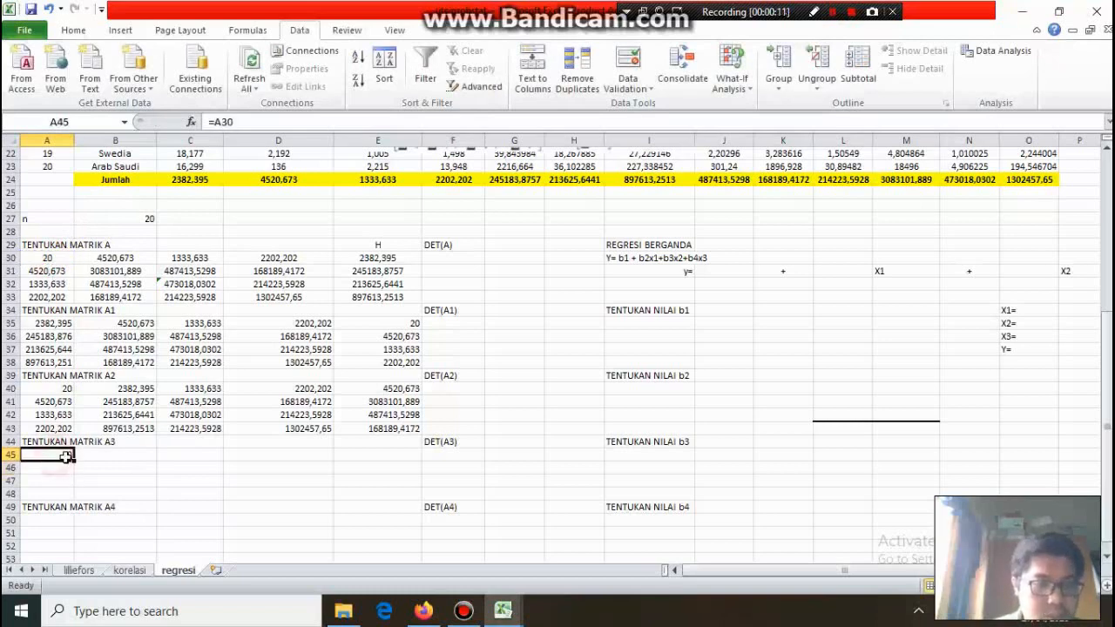
drag(74, 461, 65, 498)
Link the second column of matrix A3 to matrix A by entering =B30 in B45 and filling down to B48.
click(109, 455)
text(=)
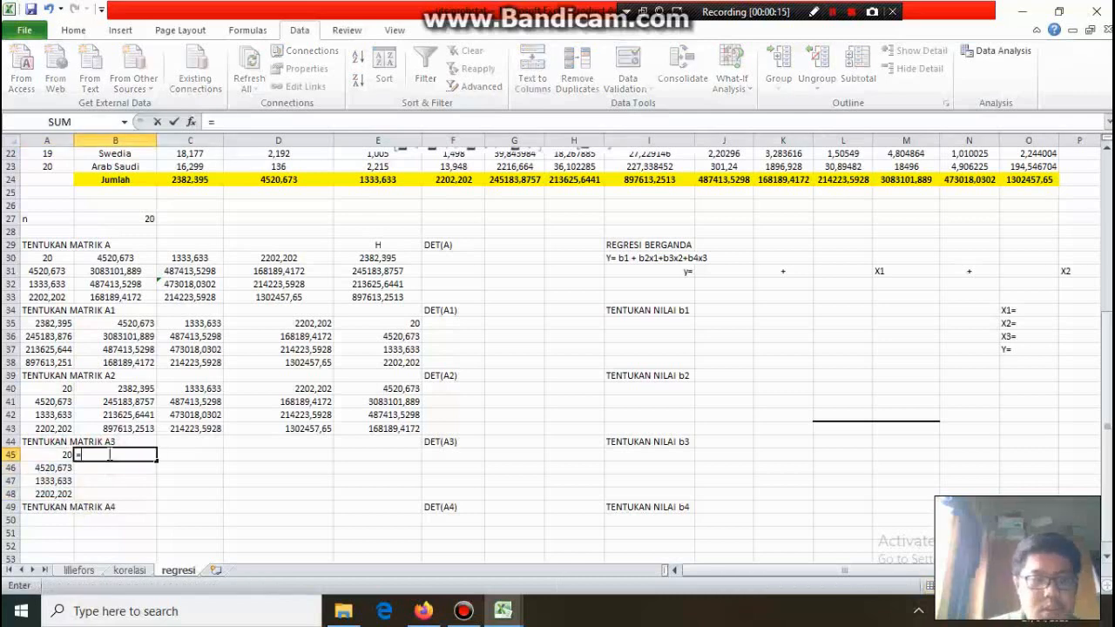
click(139, 257)
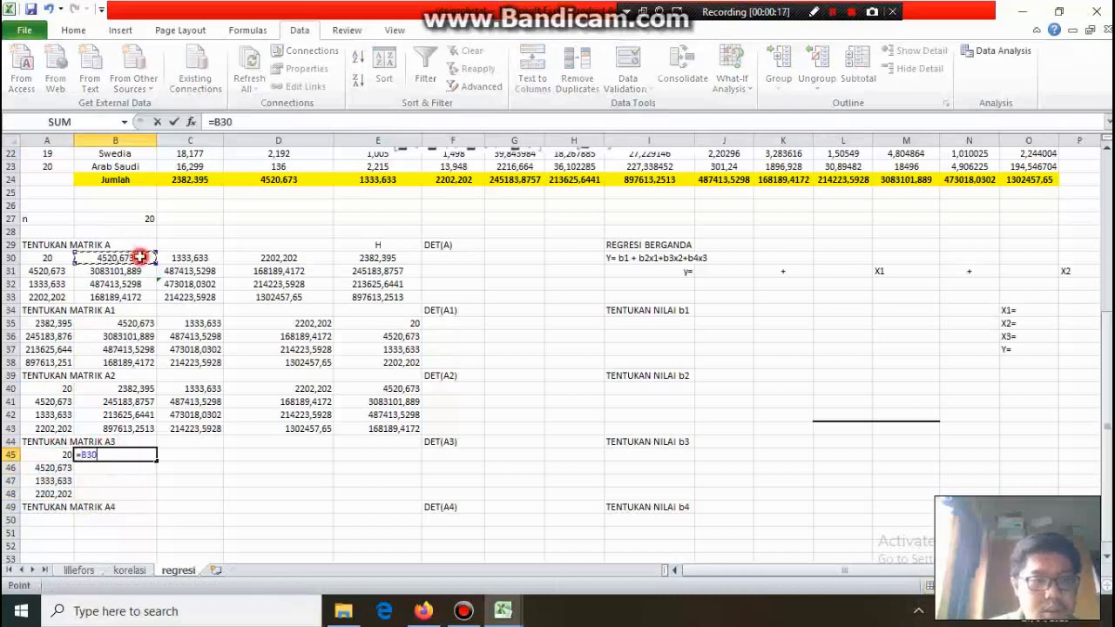
key(Return)
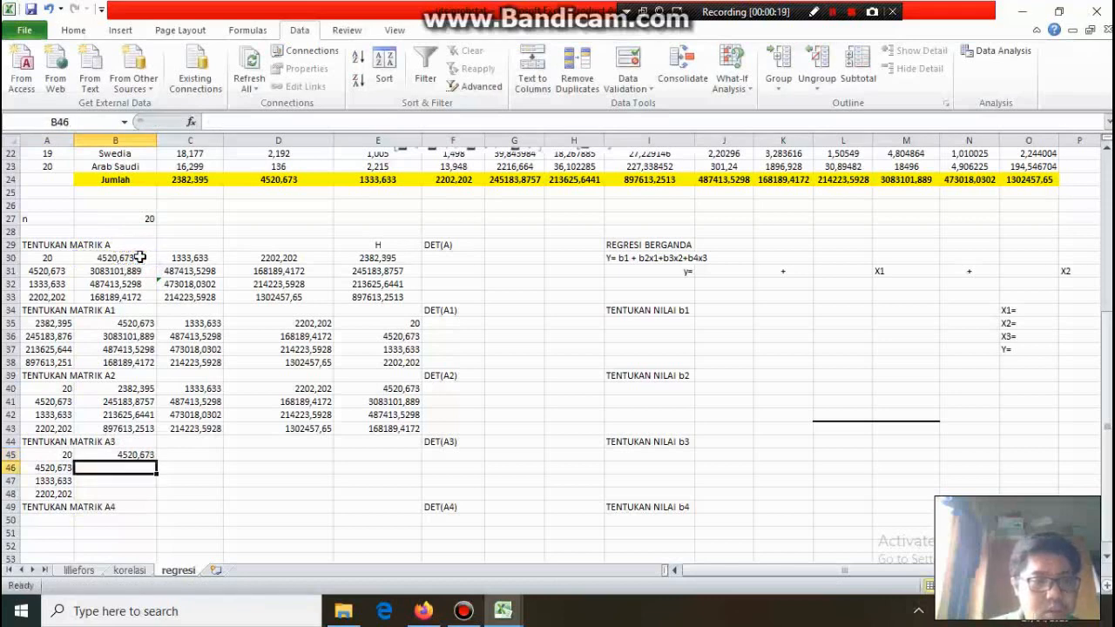
click(153, 449)
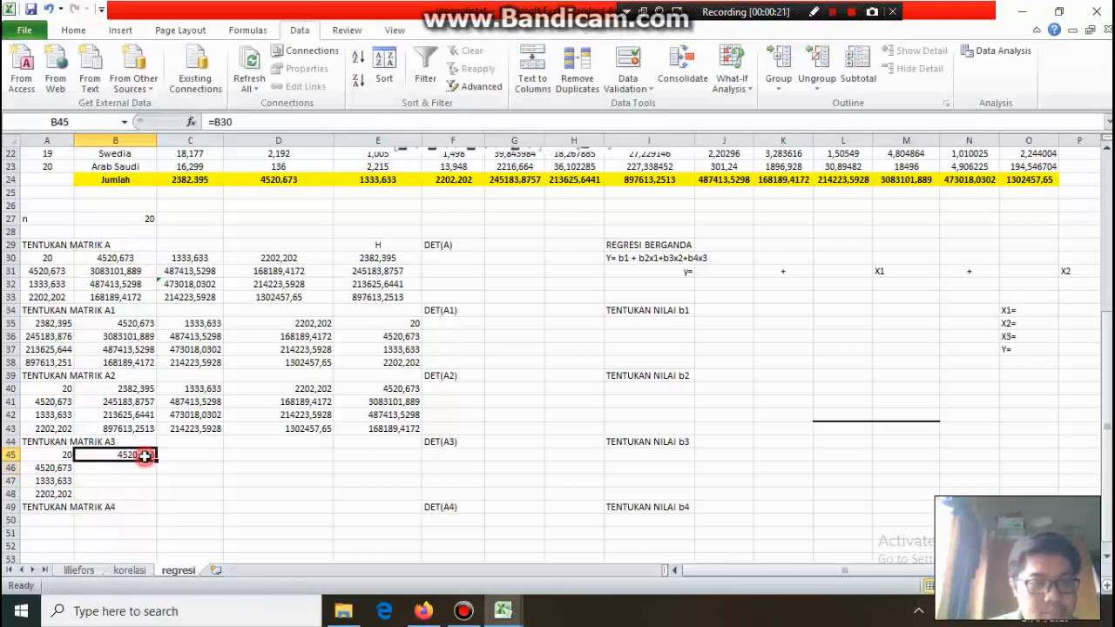
drag(156, 461, 154, 496)
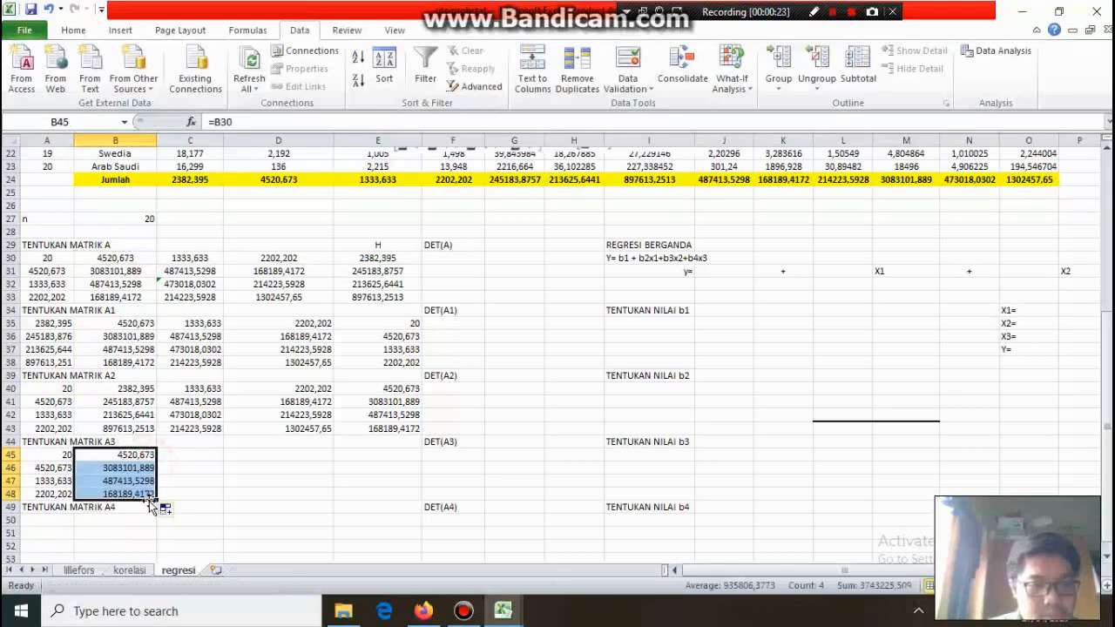
Substitute vector H into the third column of matrix A3 by entering =E30 in C45 and filling down to C48.
click(194, 455)
text(=)
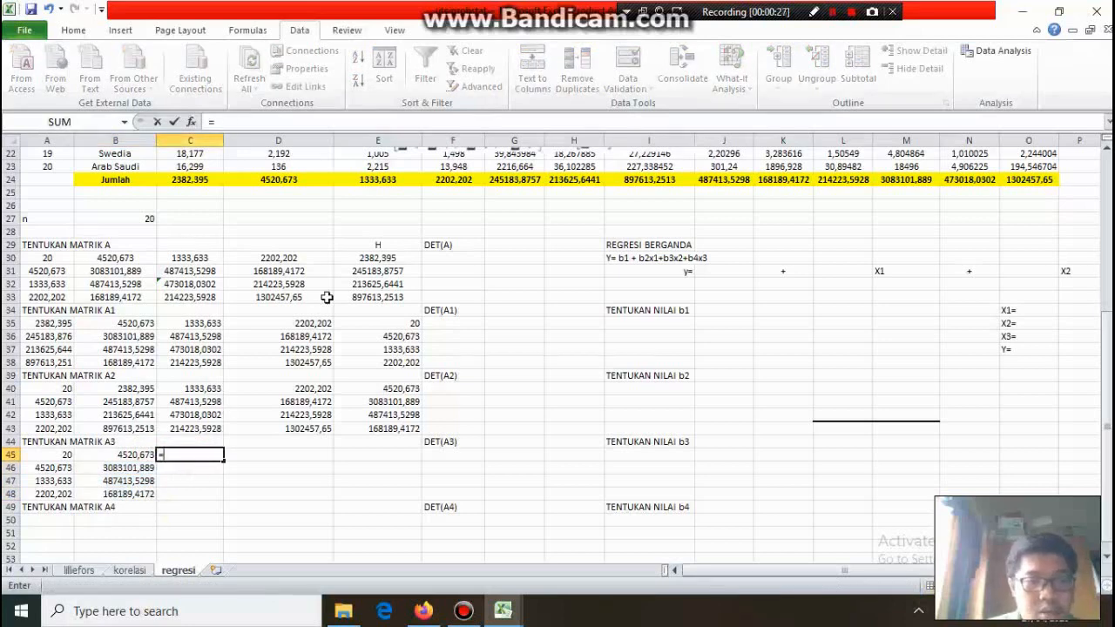
click(378, 261)
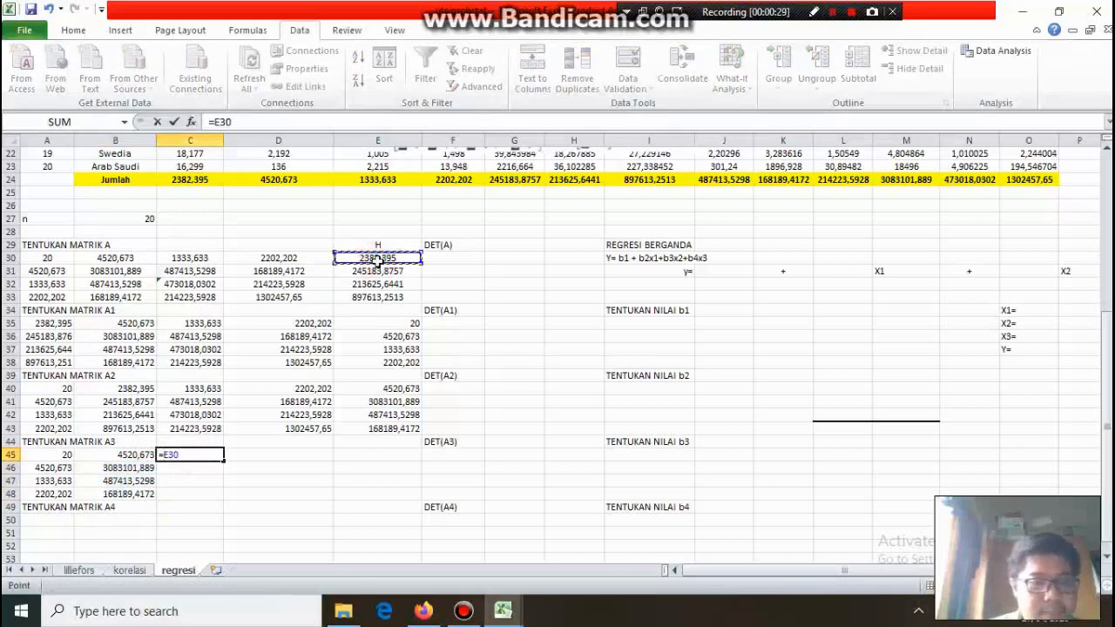
key(Return)
click(216, 454)
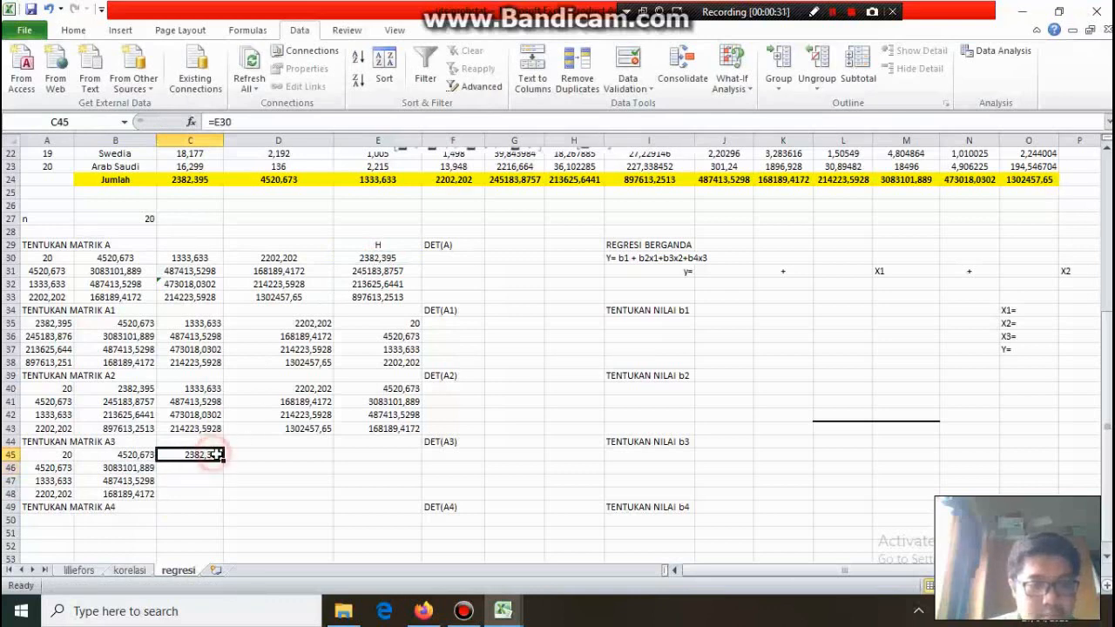
drag(221, 461, 219, 498)
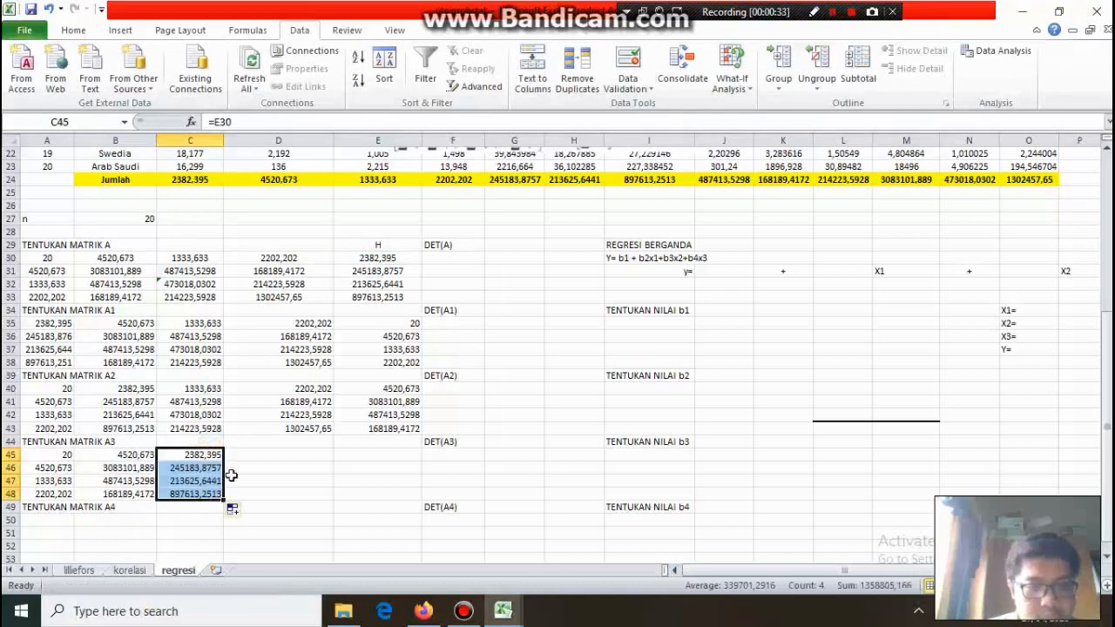
Link the fourth column of matrix A3 to matrix A2 by entering =D40 in D45 and filling down to D48.
click(263, 454)
text(=)
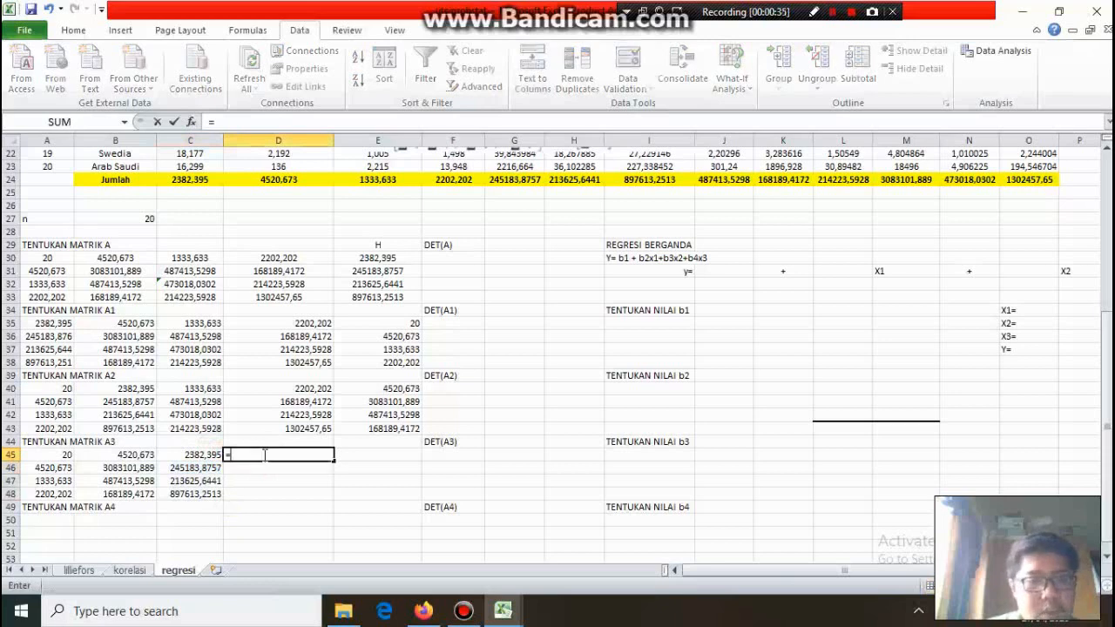
click(303, 389)
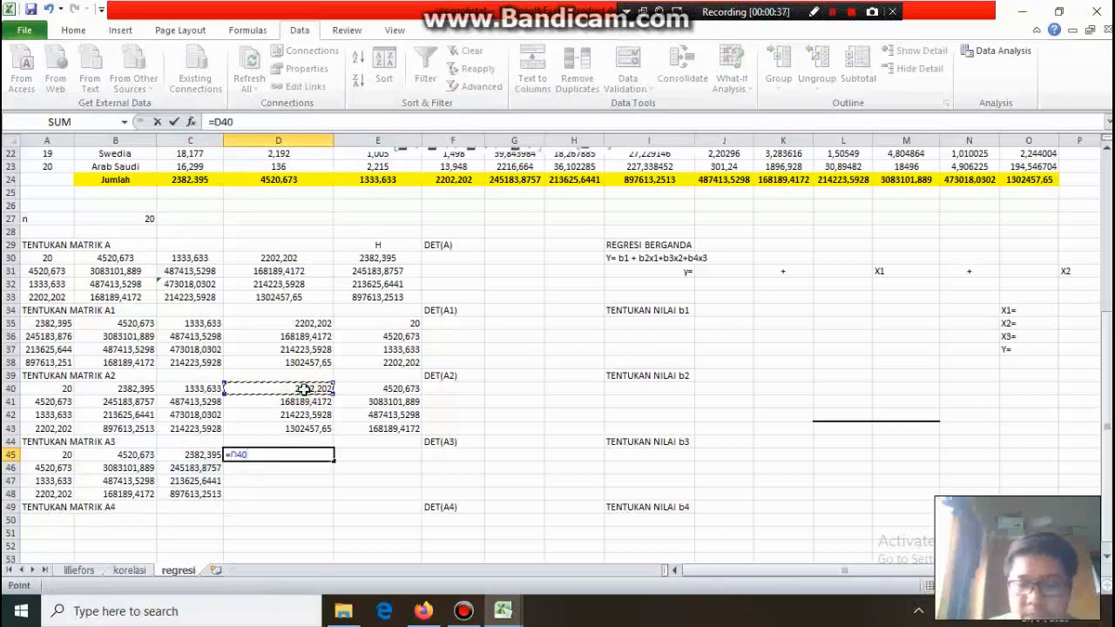
key(Return)
click(311, 455)
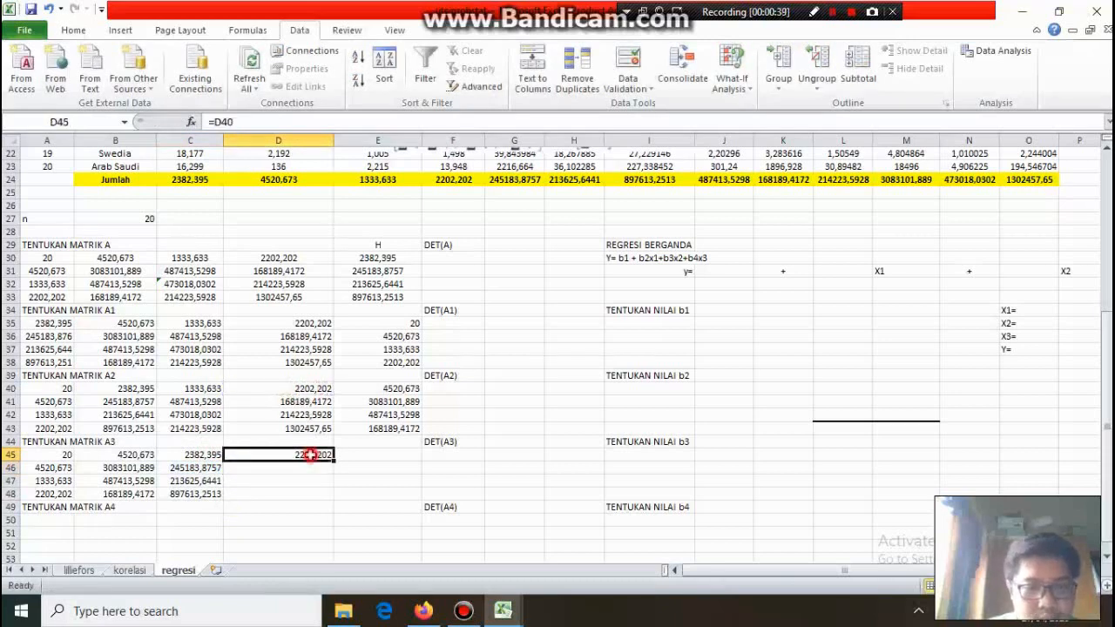
drag(332, 461, 325, 494)
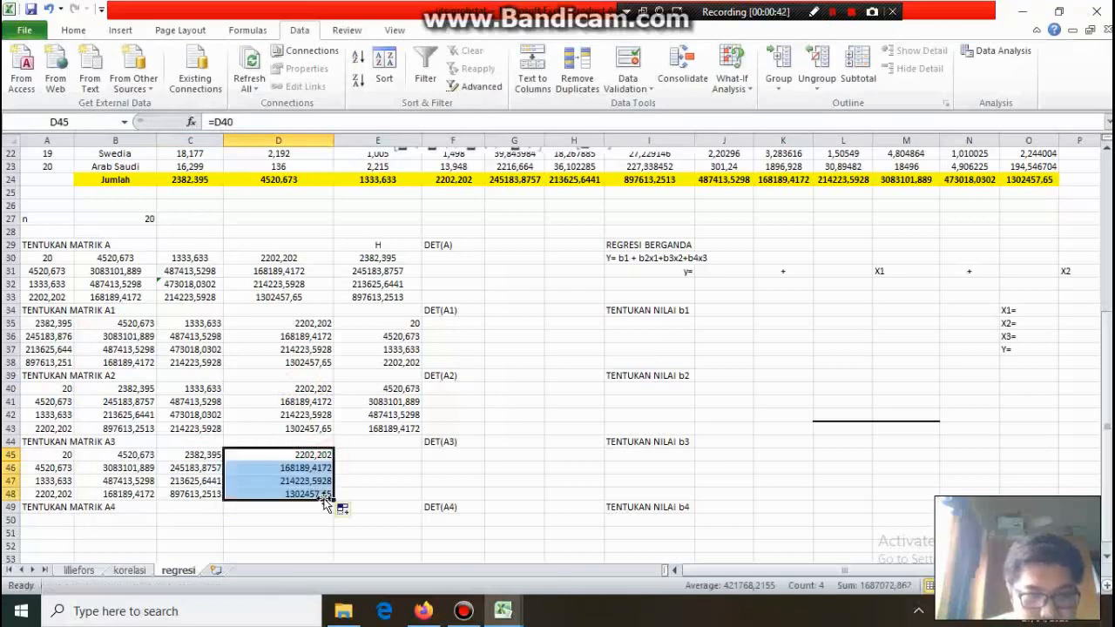
Place matrix A's third column beside matrix A3 by entering =C30 in E45 and filling down to E48.
click(370, 454)
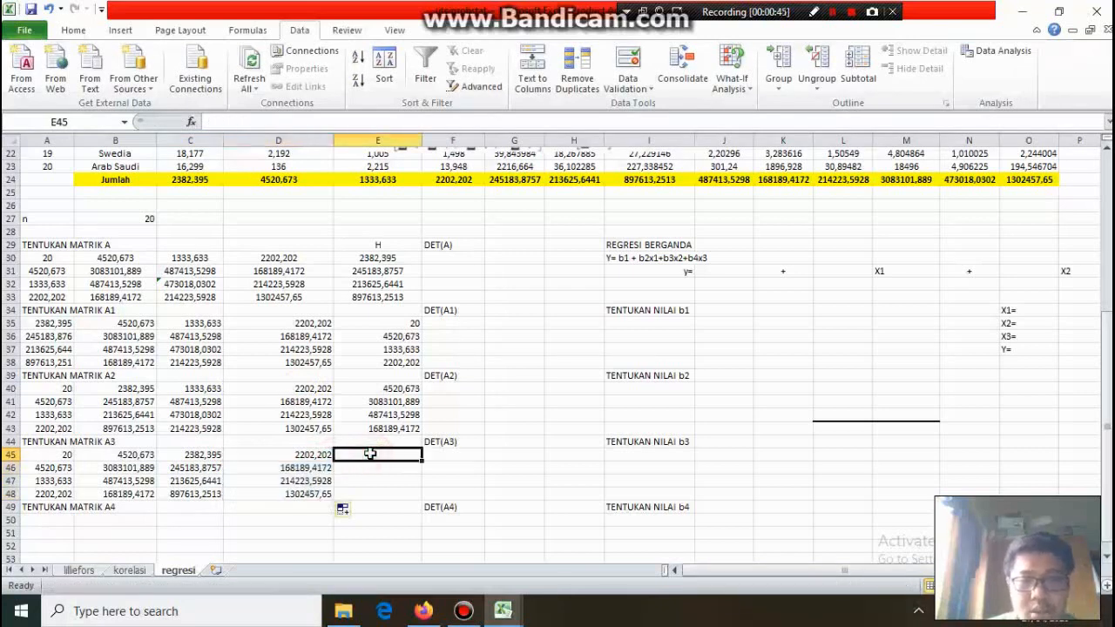
text(=)
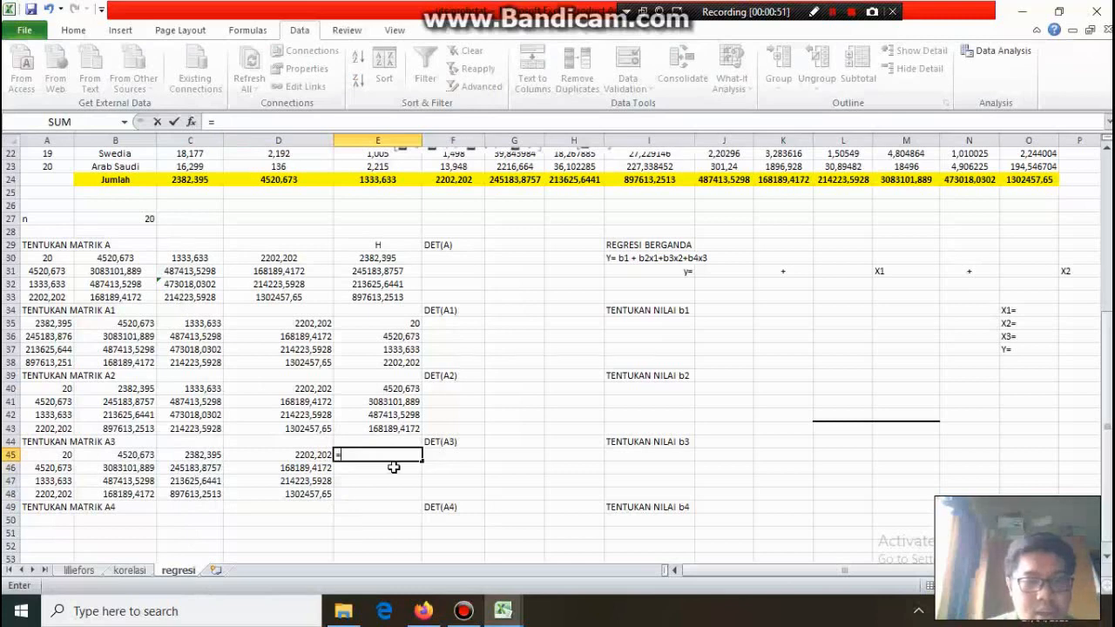
click(192, 258)
key(Return)
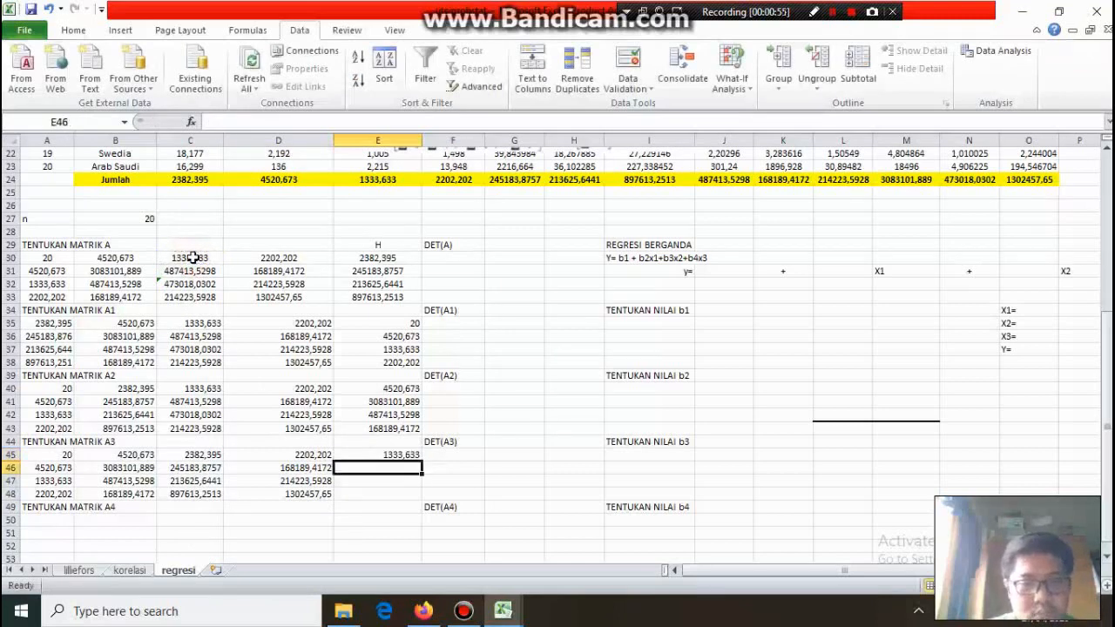
click(386, 454)
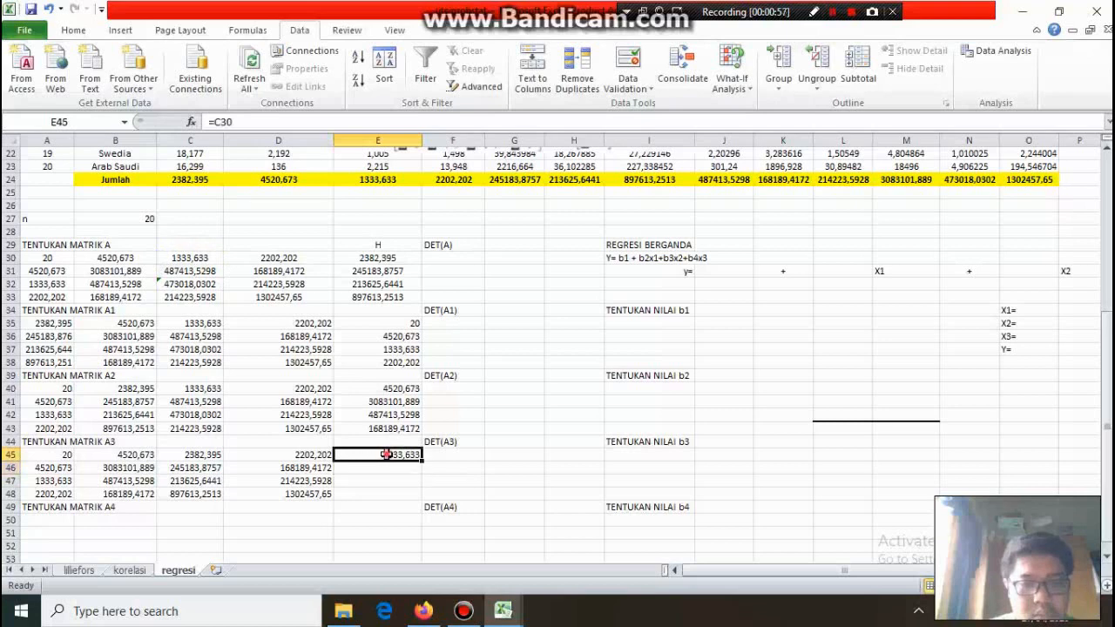
drag(422, 460, 422, 498)
Link the first column of matrix A4 to matrix A by entering =A30 in A50 and filling down to A53.
click(58, 521)
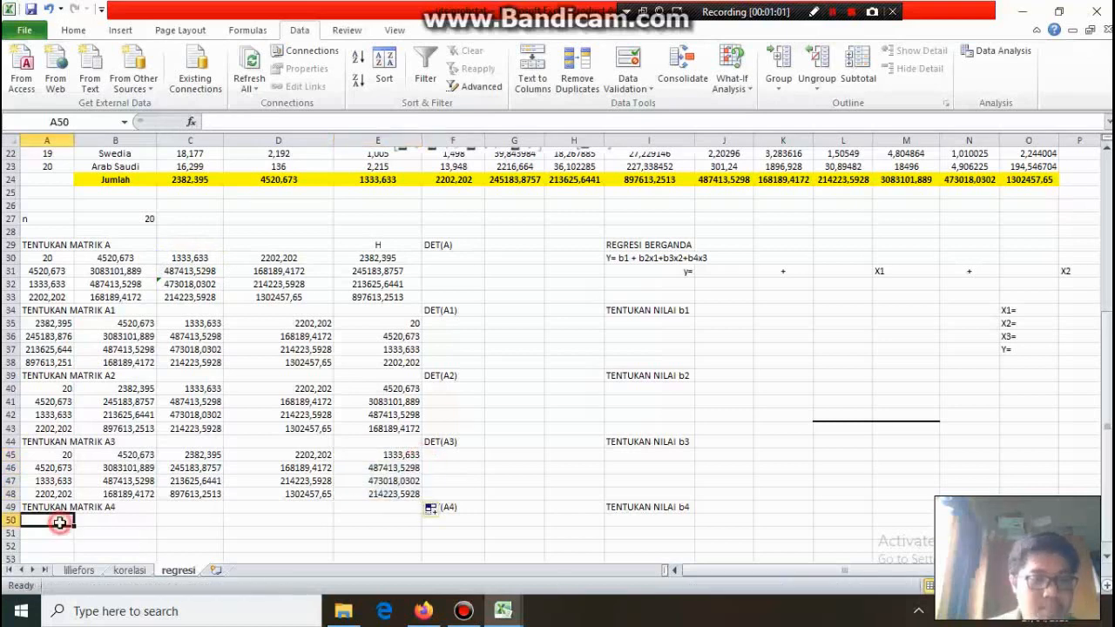
text(=)
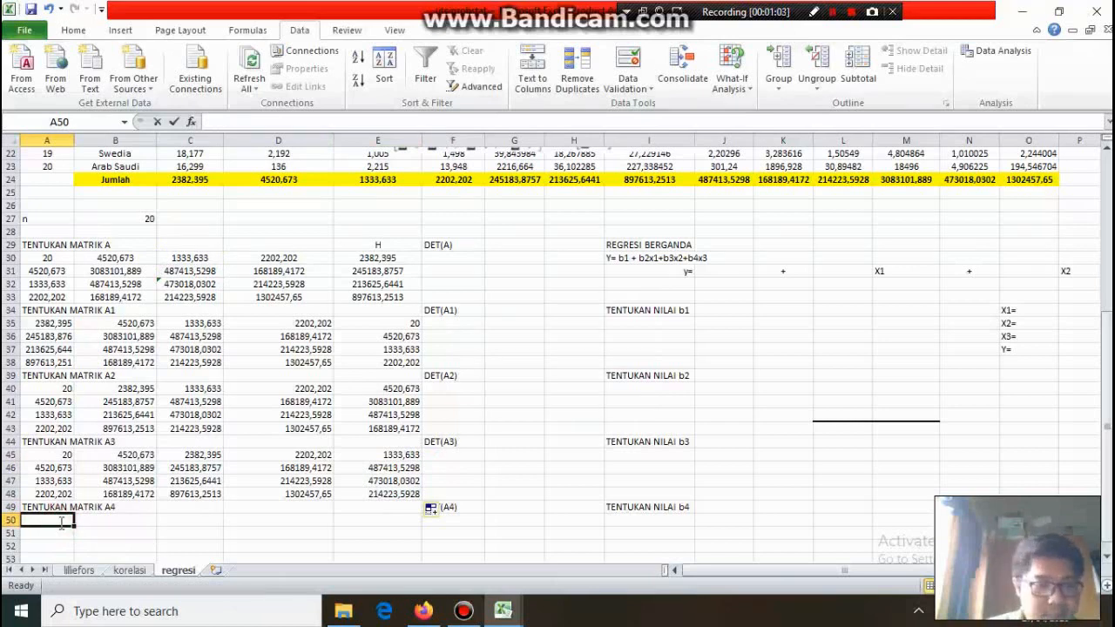
click(54, 260)
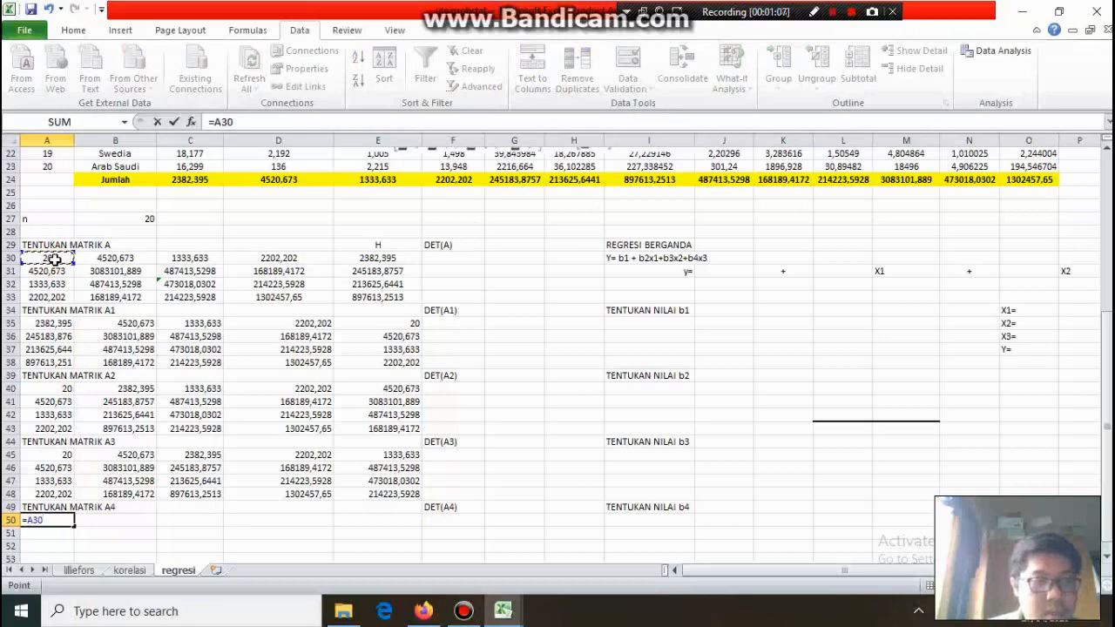
key(Return)
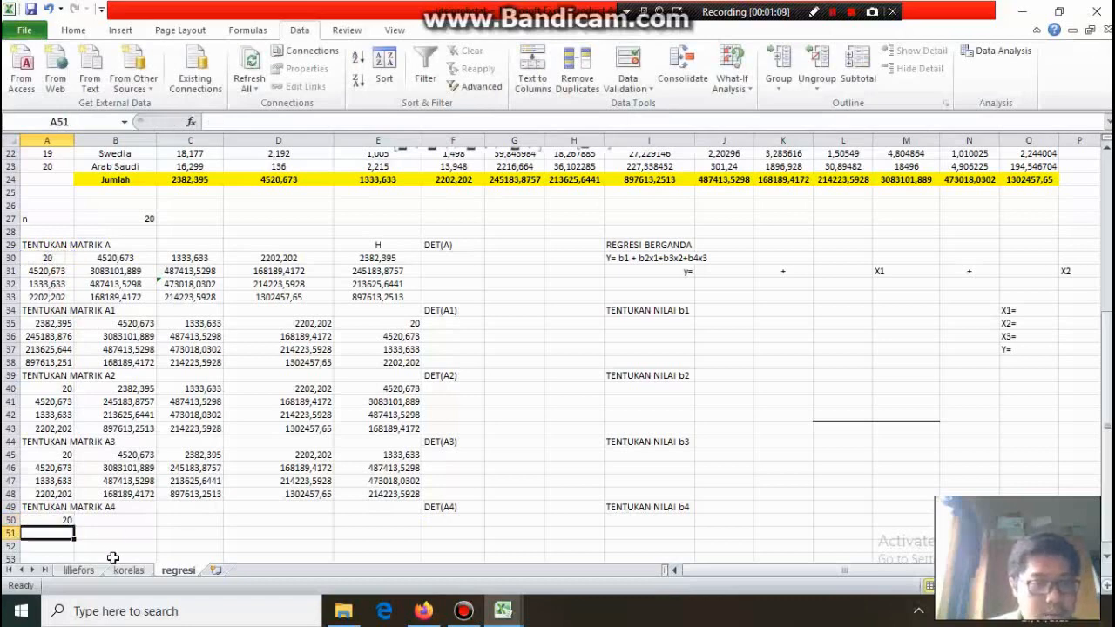
click(62, 521)
drag(73, 523, 77, 558)
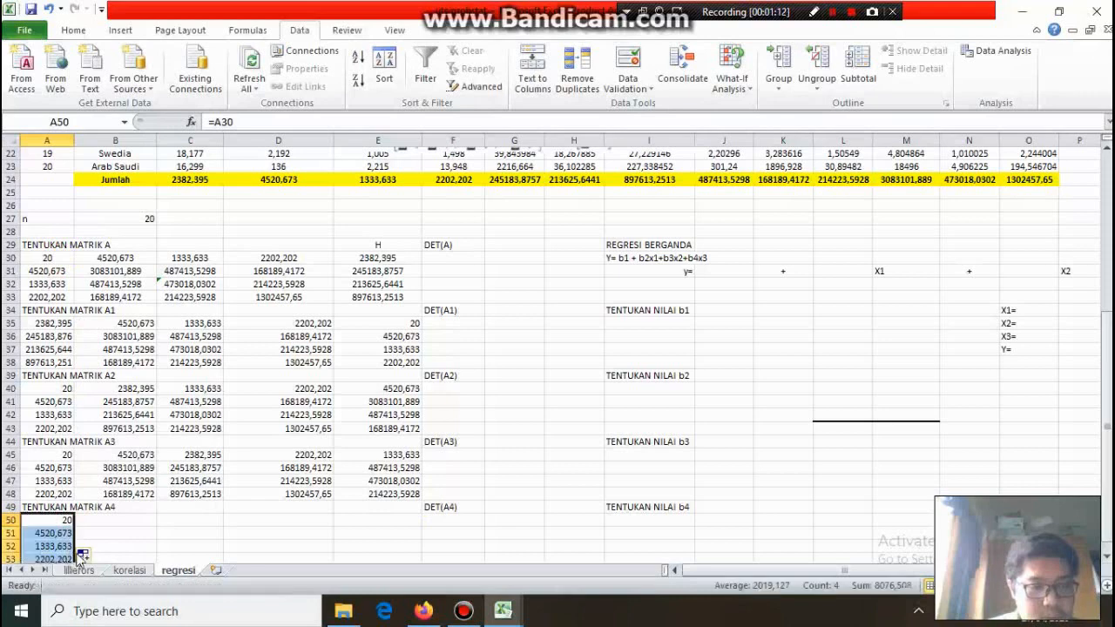
Link the second column of matrix A4 to matrix A by entering =B30 in B50 and filling down to B53.
click(132, 520)
text(=)
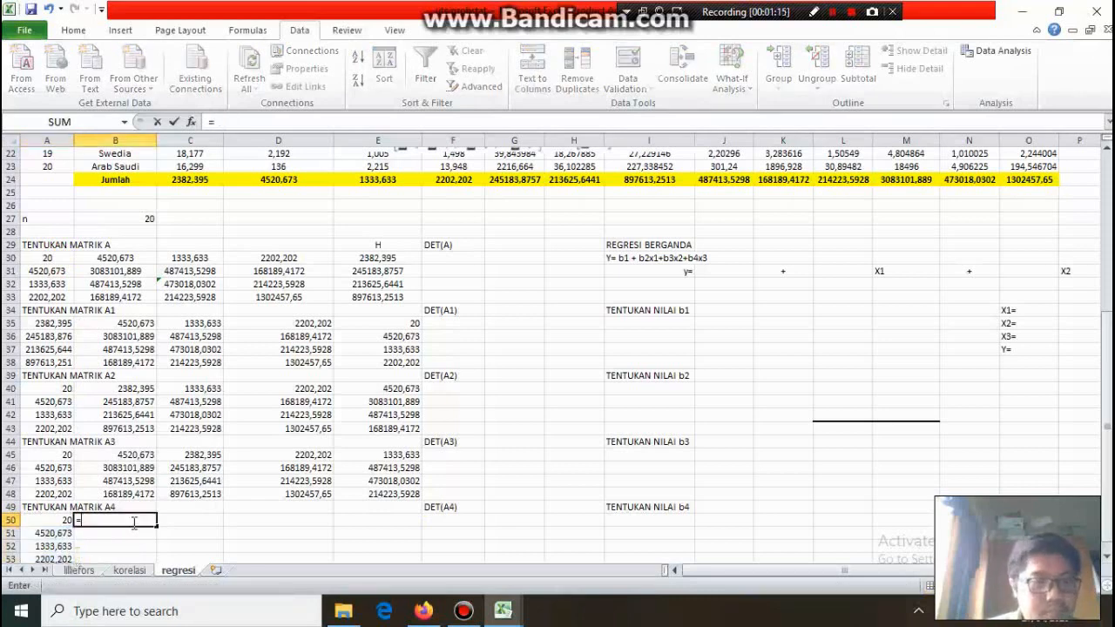
click(143, 261)
key(Return)
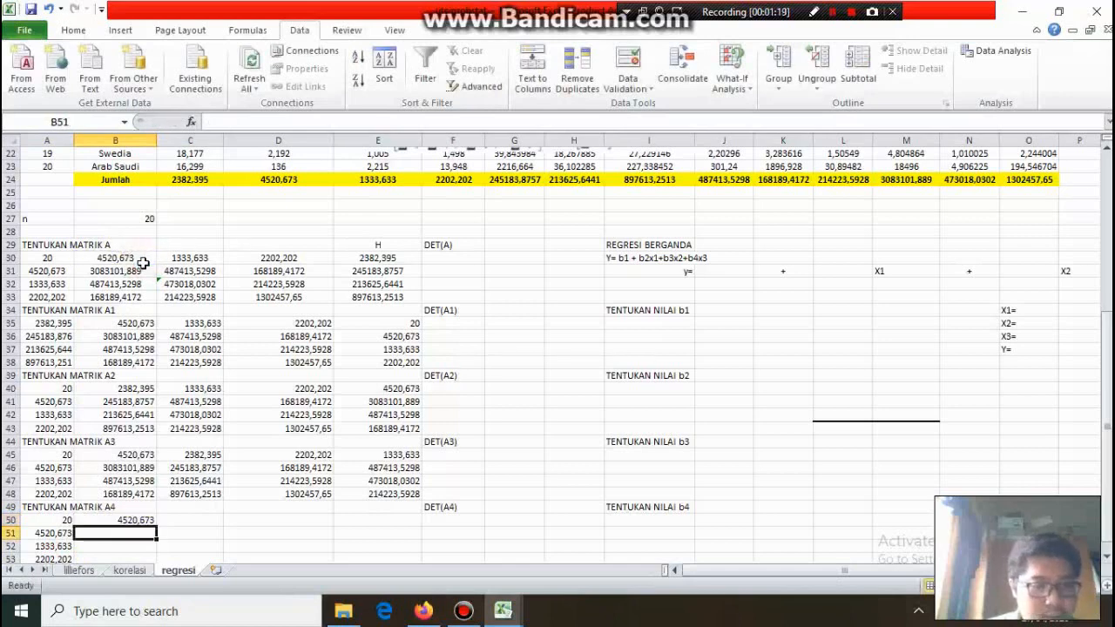
click(144, 521)
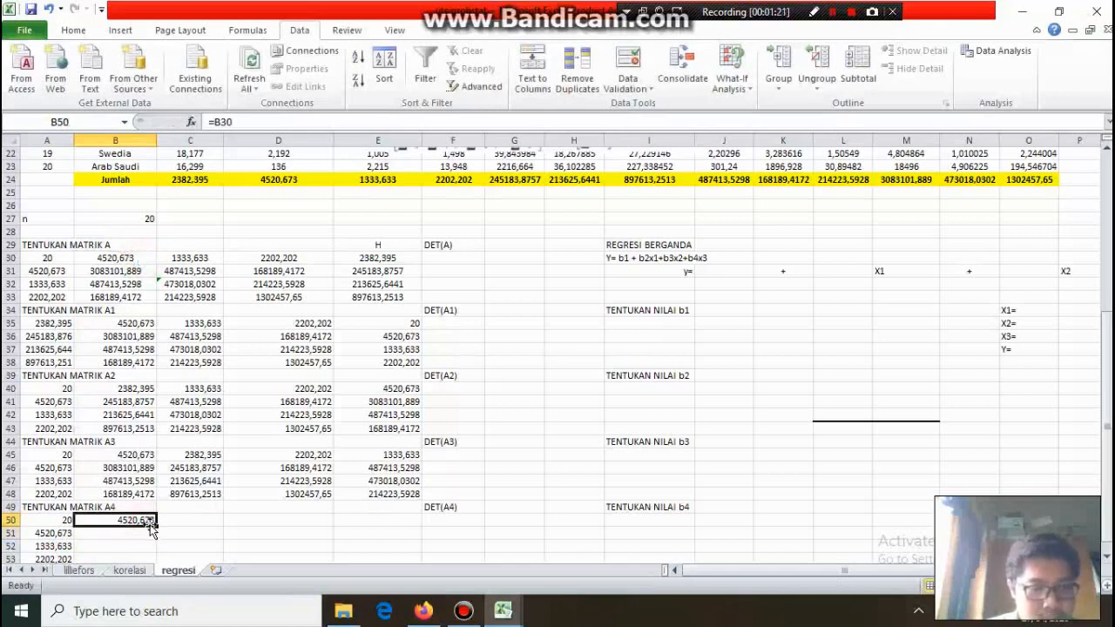
drag(156, 521, 153, 560)
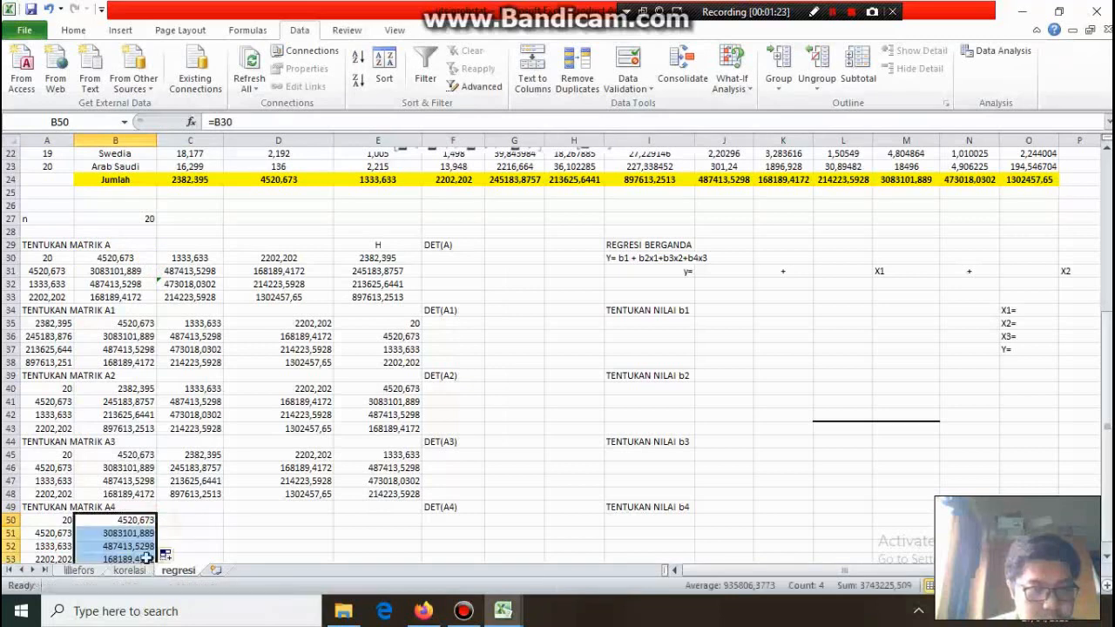
Link the third column of matrix A4 to matrix A by entering =C30 in C50 and filling down to C53.
click(183, 519)
text(=)
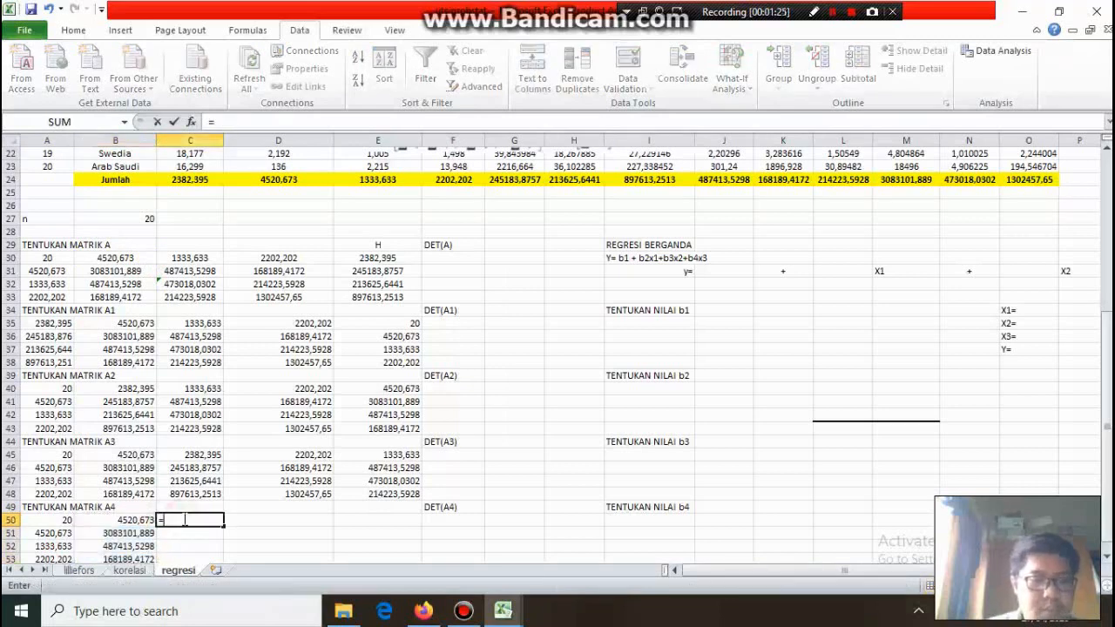
click(207, 259)
key(Return)
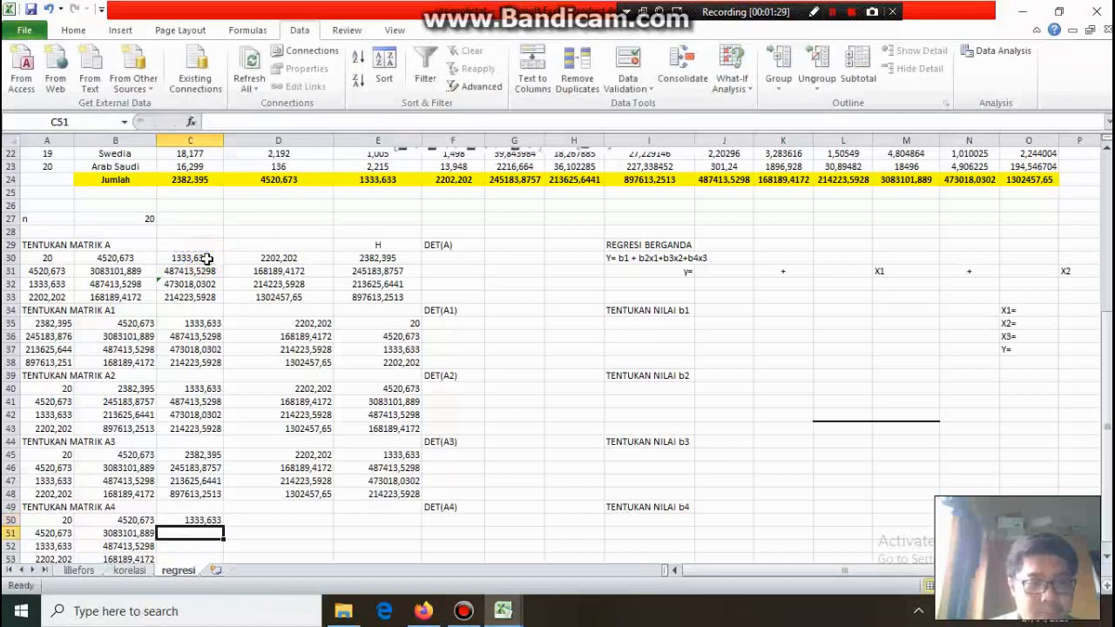
click(213, 520)
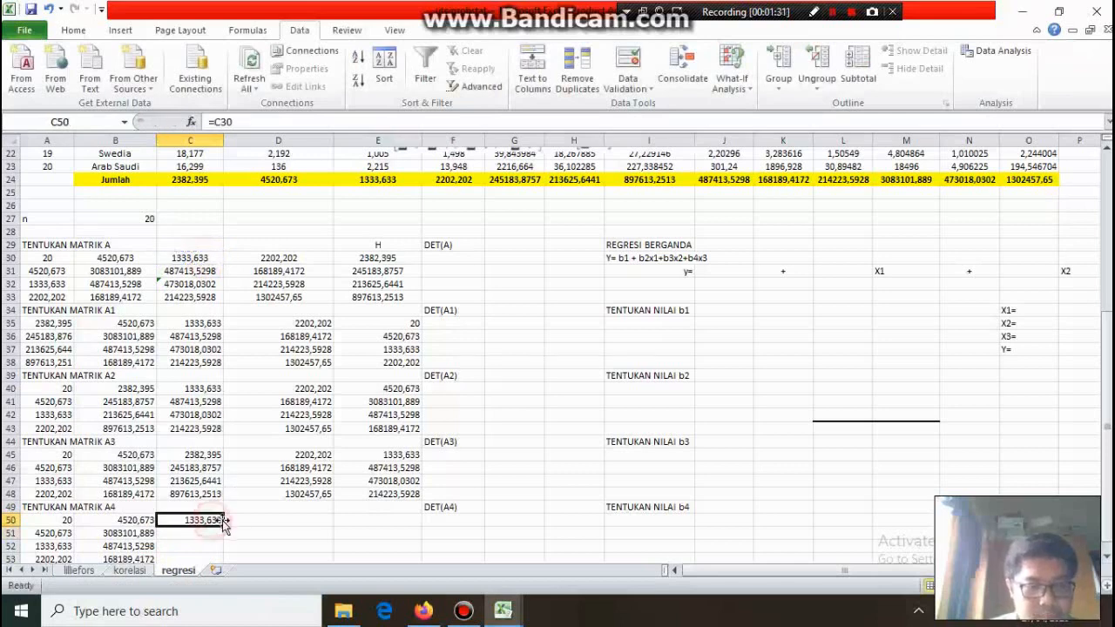
mouse_move(224, 523)
mouse_down()
mouse_move(217, 571)
mouse_move(218, 540)
mouse_up()
Substitute vector H into the fourth column of matrix A4 by entering =E30 in D50 and filling down to D53.
click(274, 494)
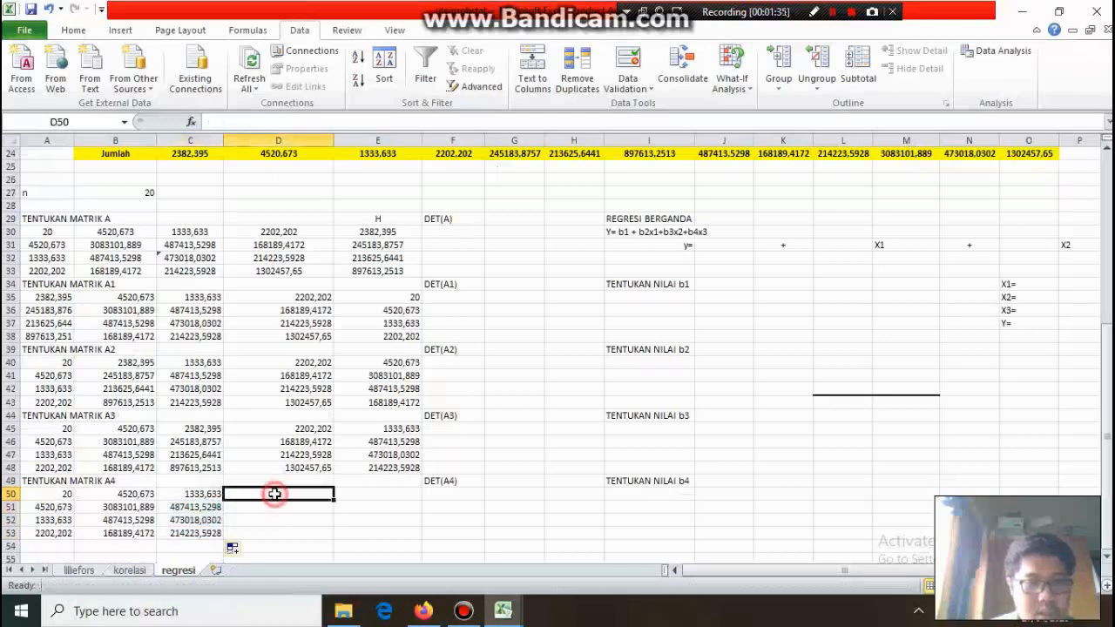
text(=)
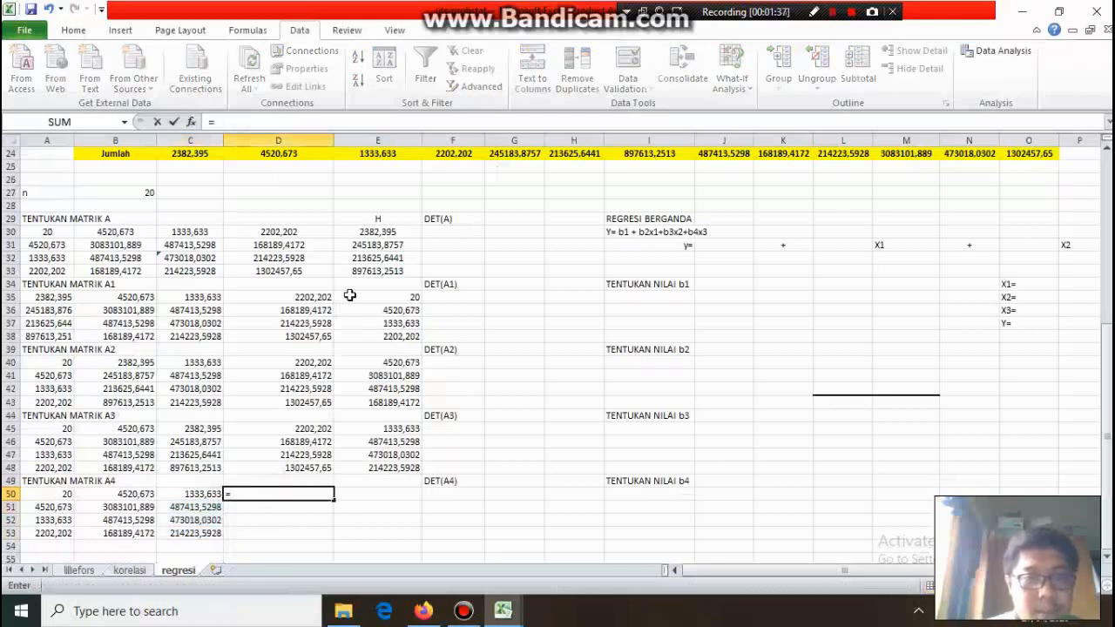
click(375, 232)
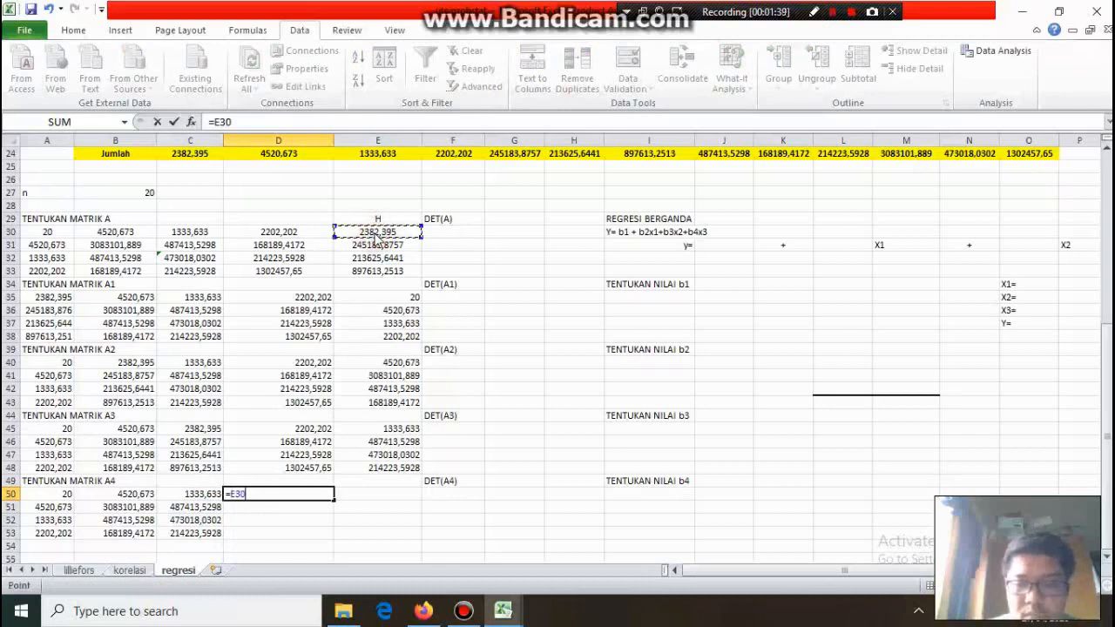
key(Return)
click(329, 494)
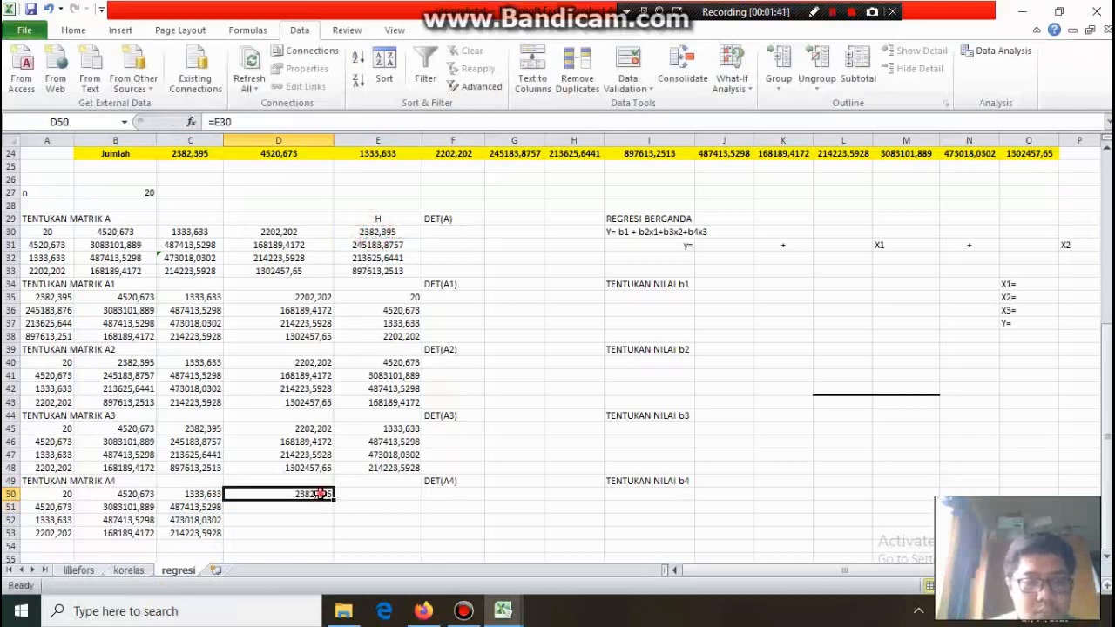
drag(333, 500, 328, 541)
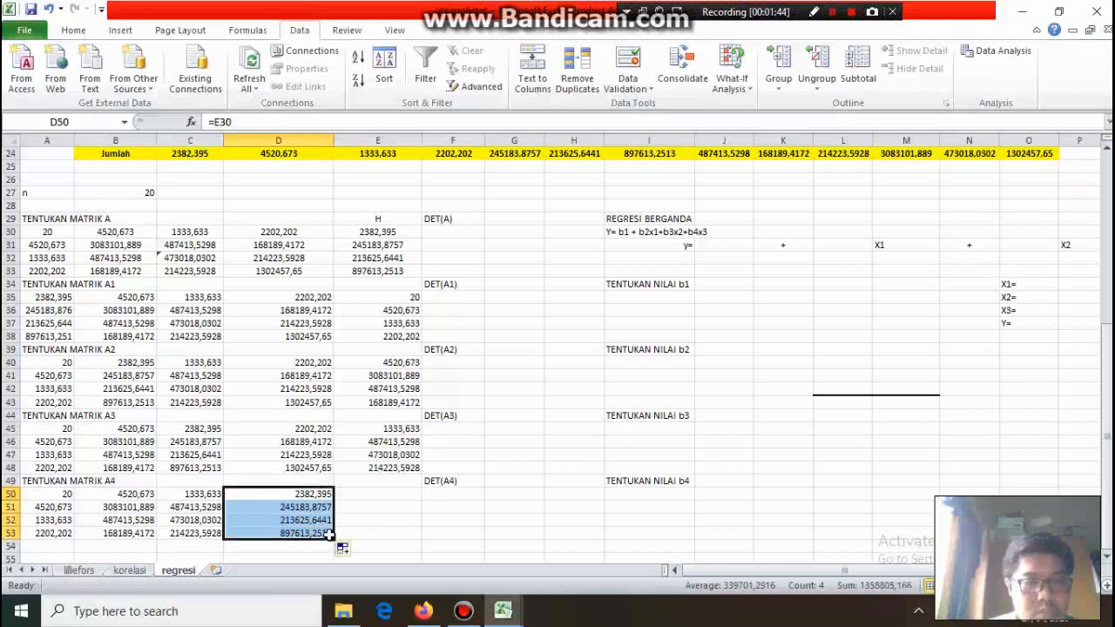
Link the fifth column of matrix A4 to matrix A by entering =D30 in E50 and filling down to E53.
click(386, 494)
text(=)
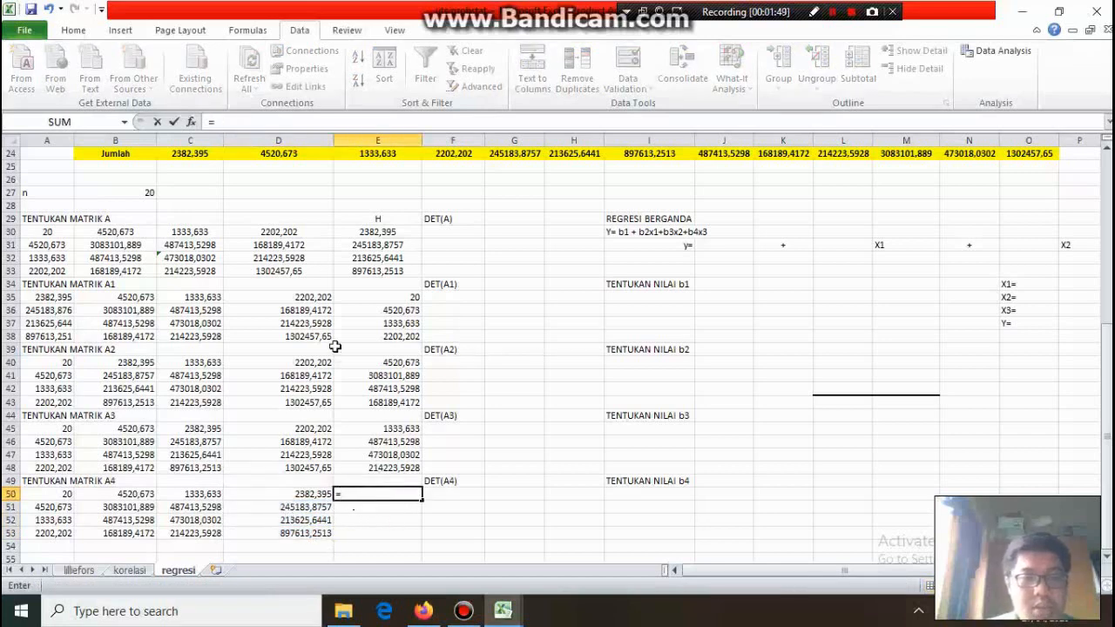
click(304, 232)
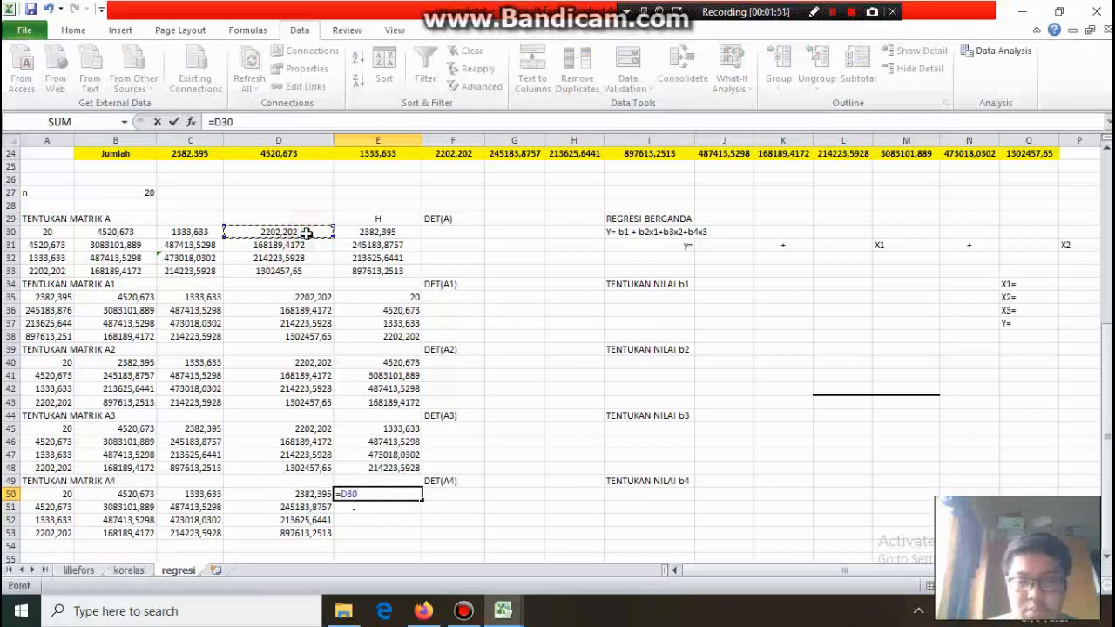
key(Return)
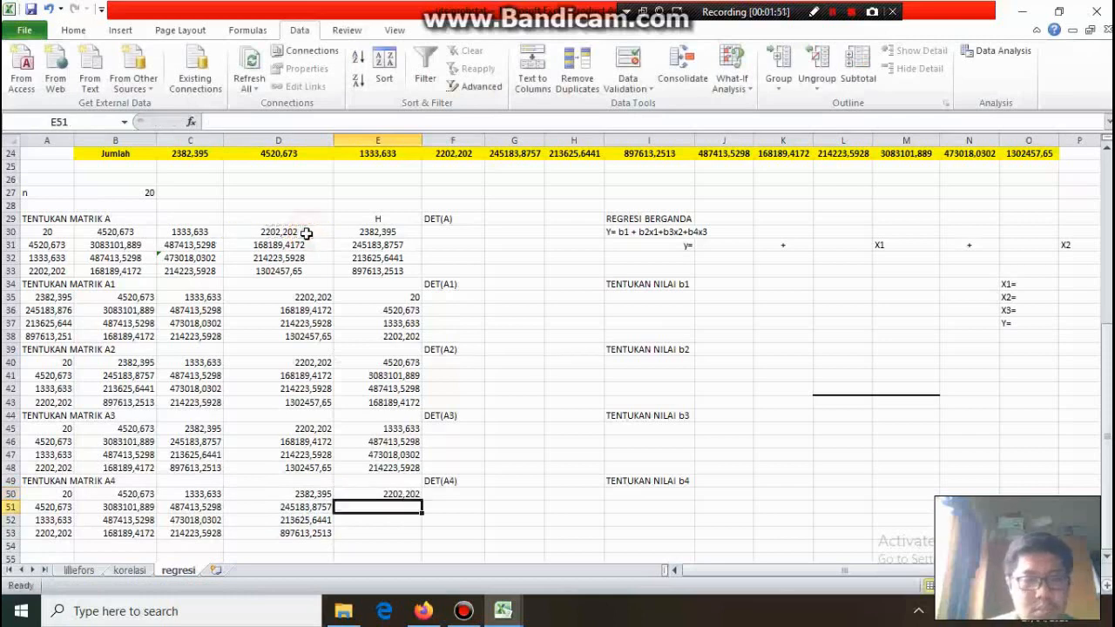
click(409, 495)
drag(422, 498, 416, 533)
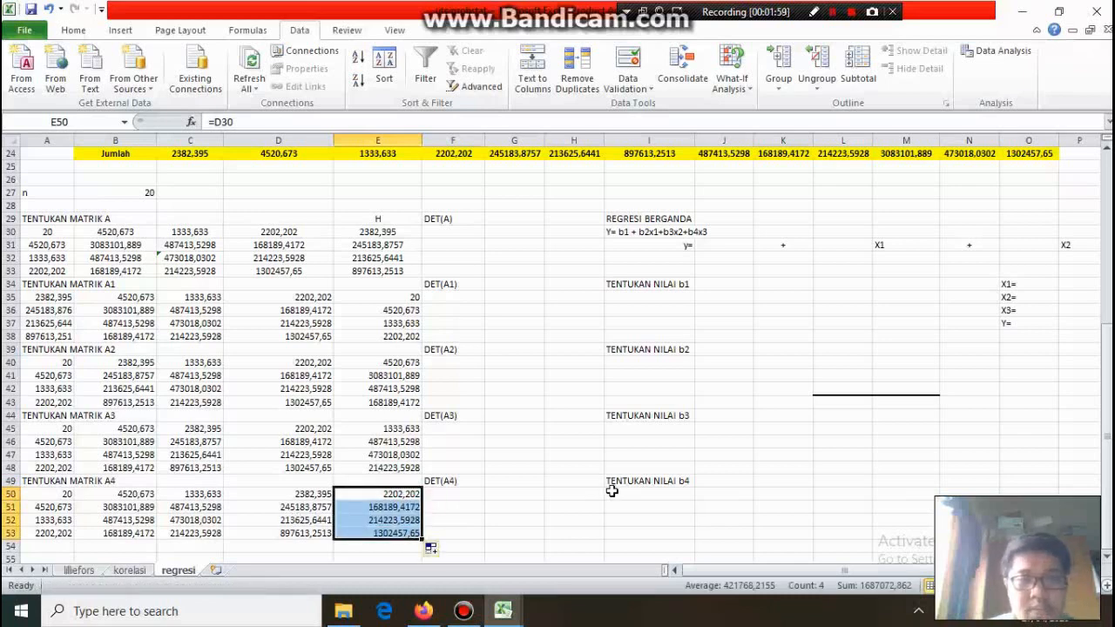
Calculate the determinant of matrix A in F30 with MDETERM over A30:D33.
scroll(612, 490, up, 3)
click(468, 340)
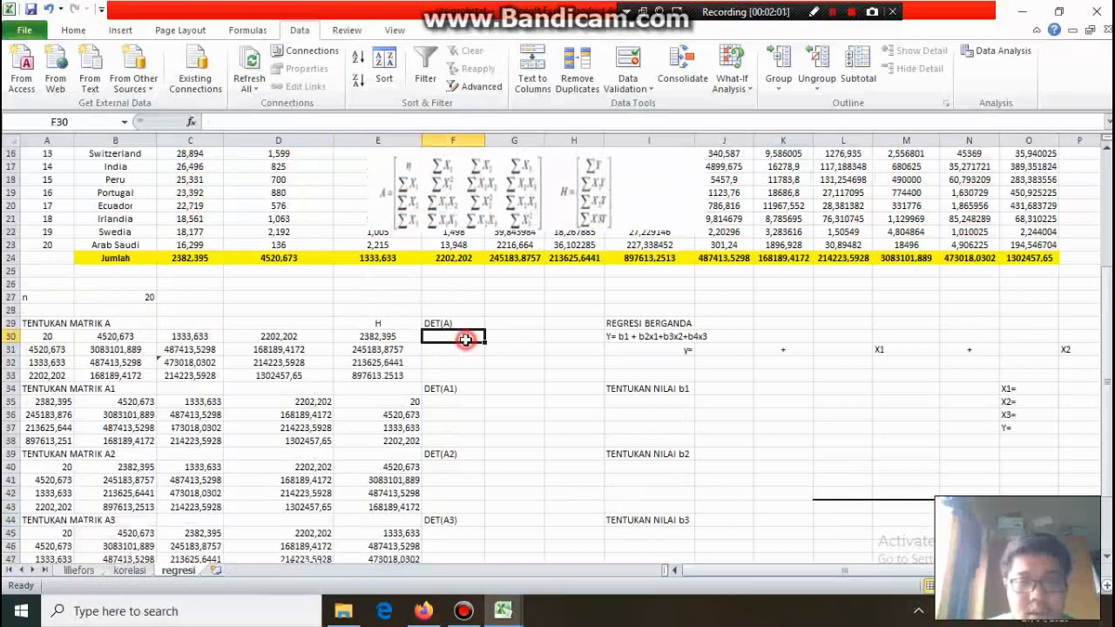
text(=)
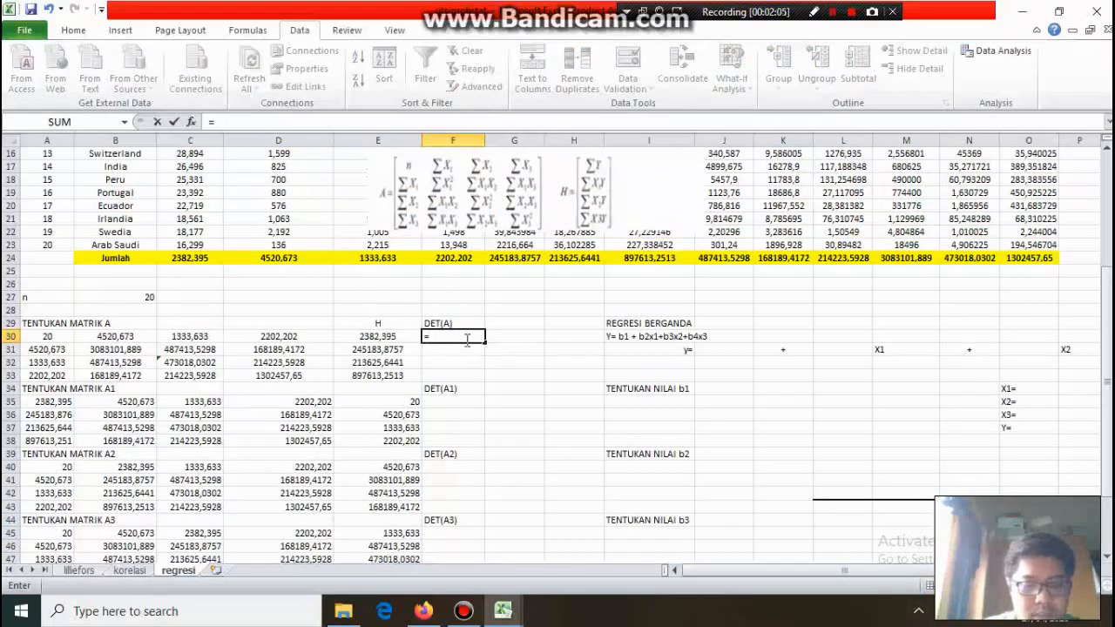
text(md)
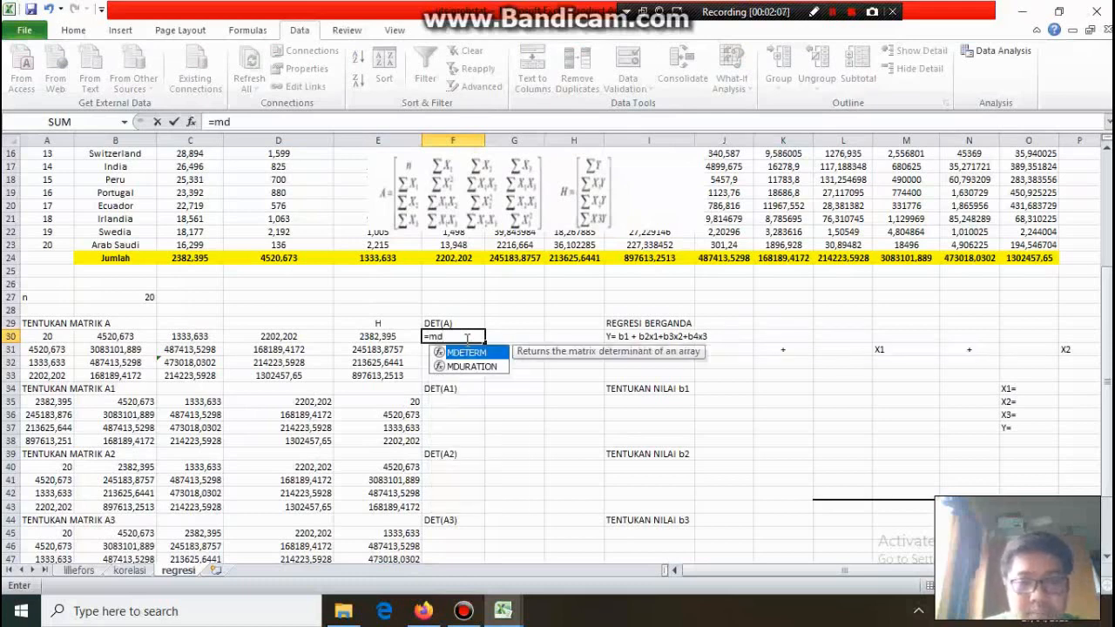
double_click(468, 353)
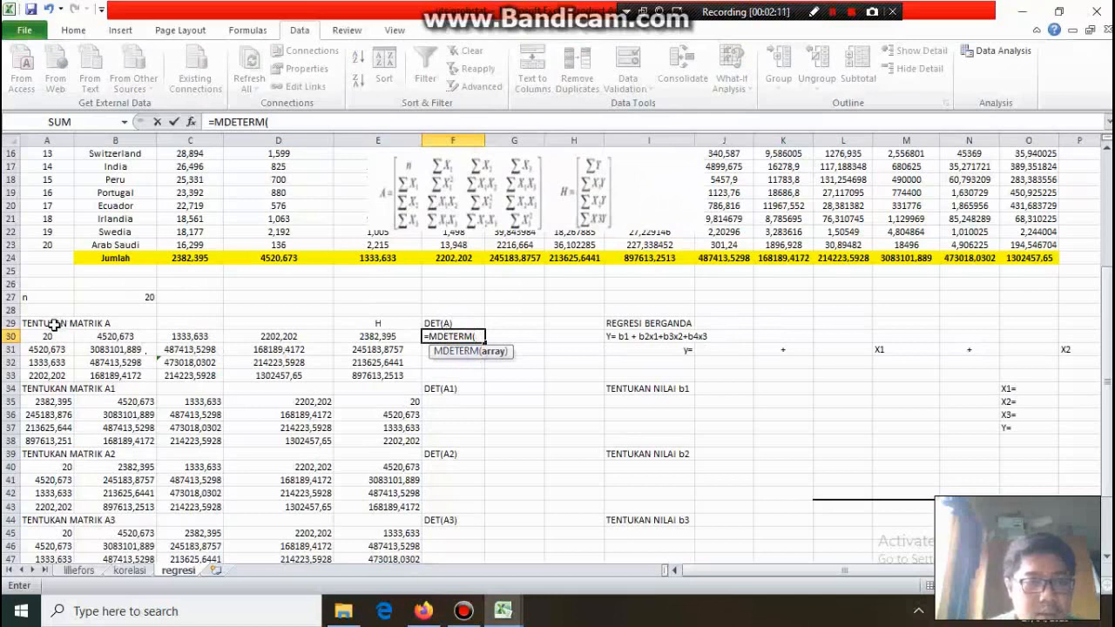
drag(48, 337, 278, 370)
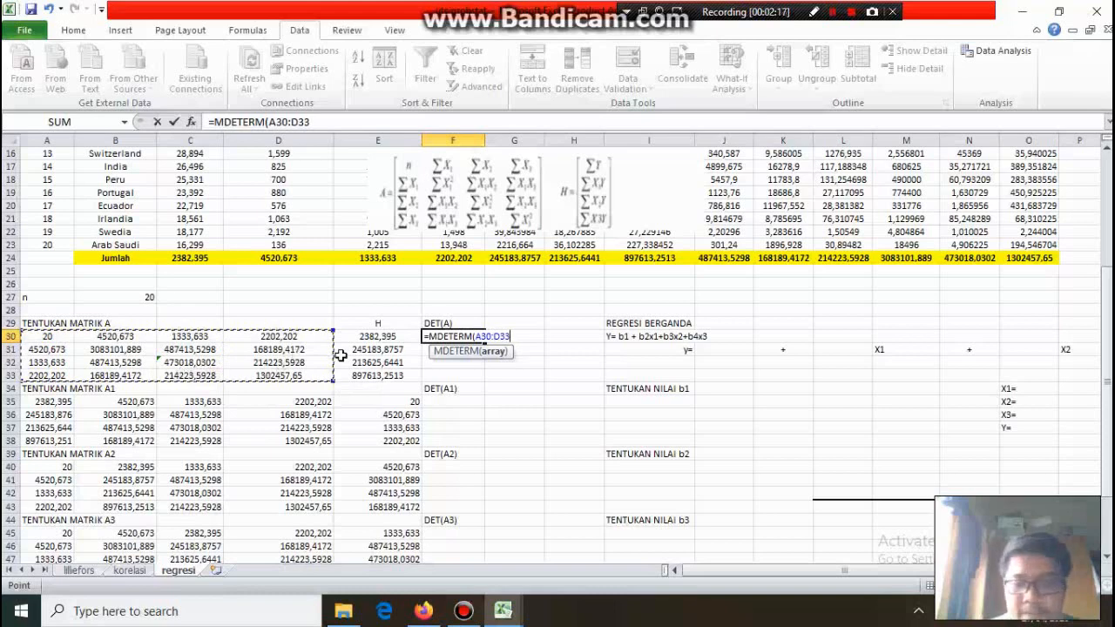
key(Return)
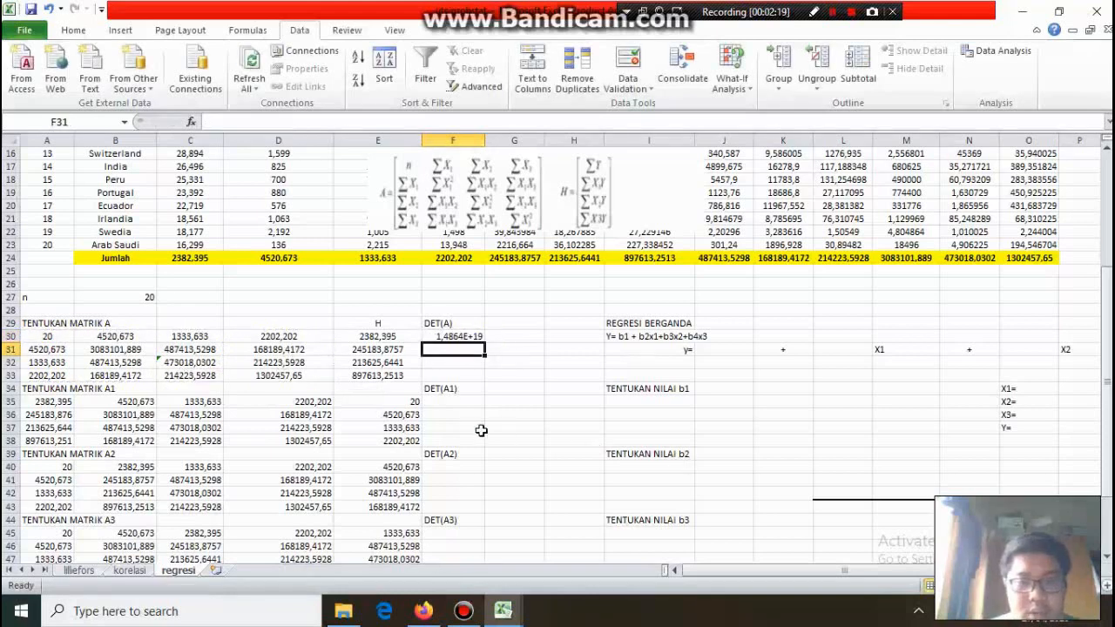
Calculate the determinant of matrix A1 in F35 with MDETERM over A35:D38.
click(457, 404)
text(=)
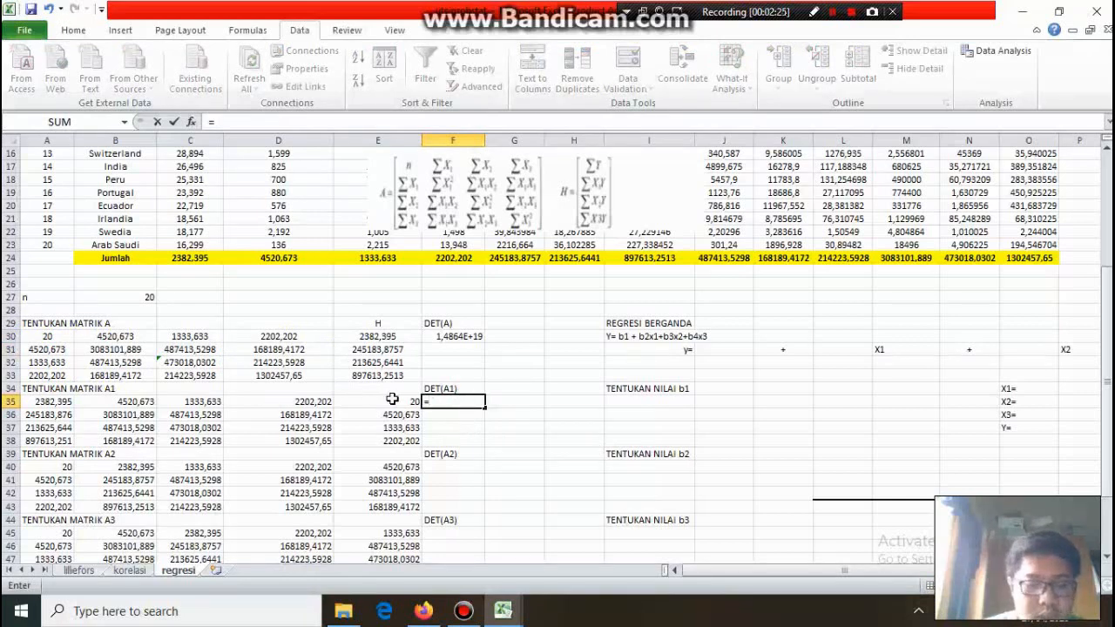
text(dt)
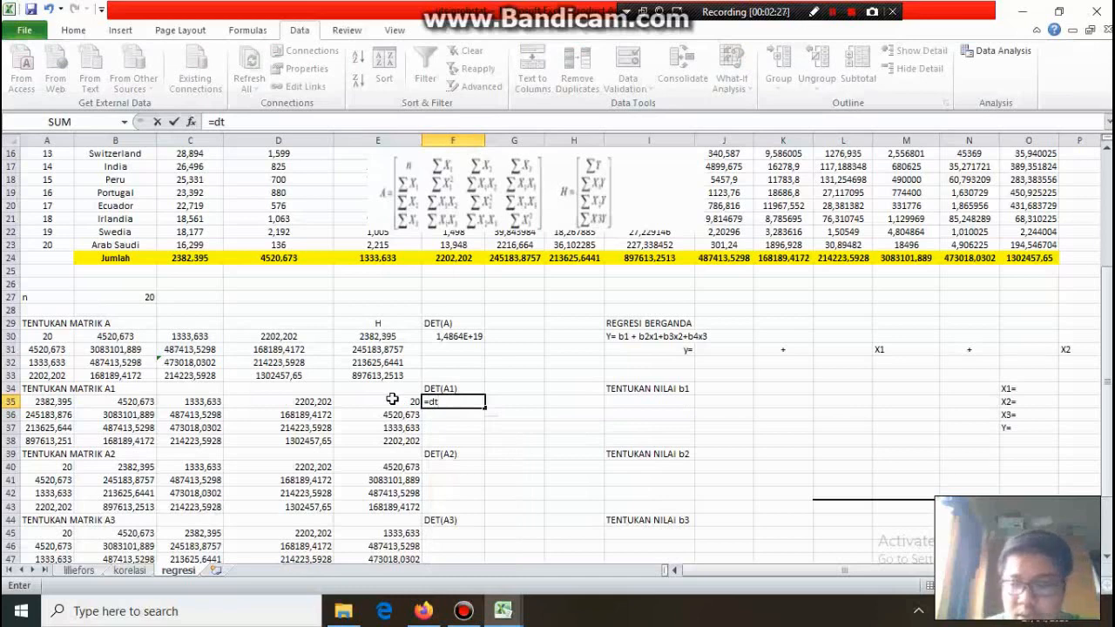
key(BackSpace)
key(BackSpace)
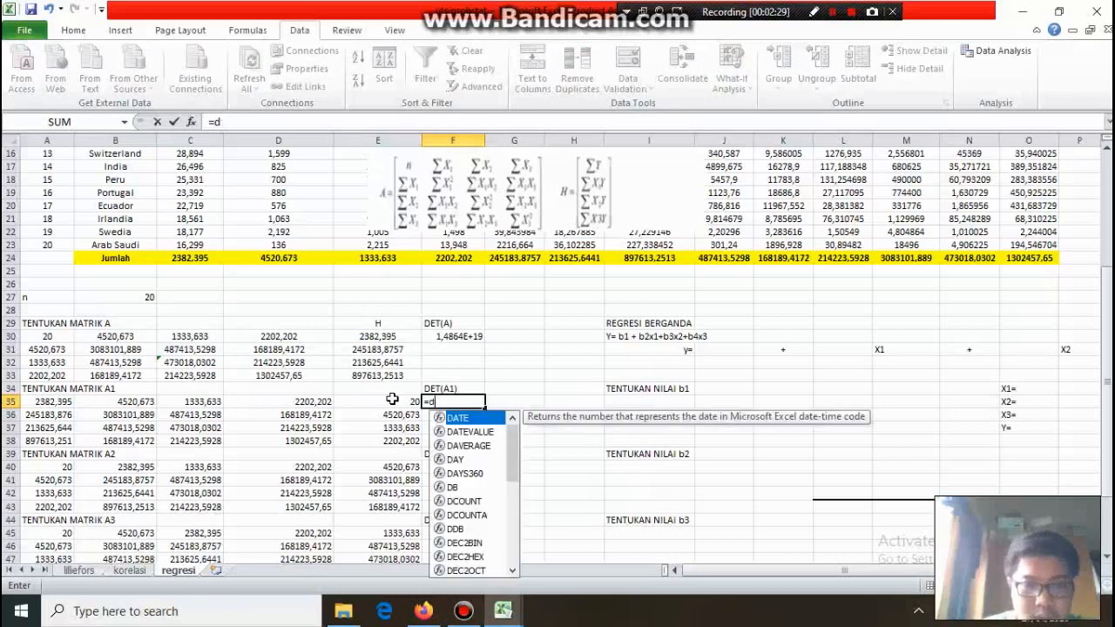
text(md)
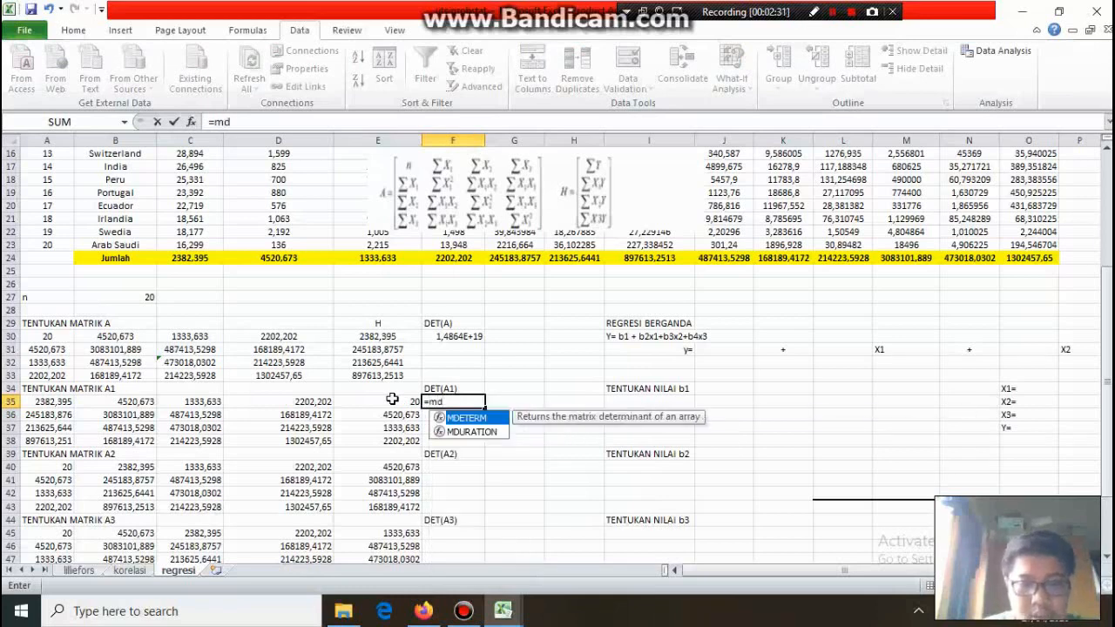
double_click(466, 418)
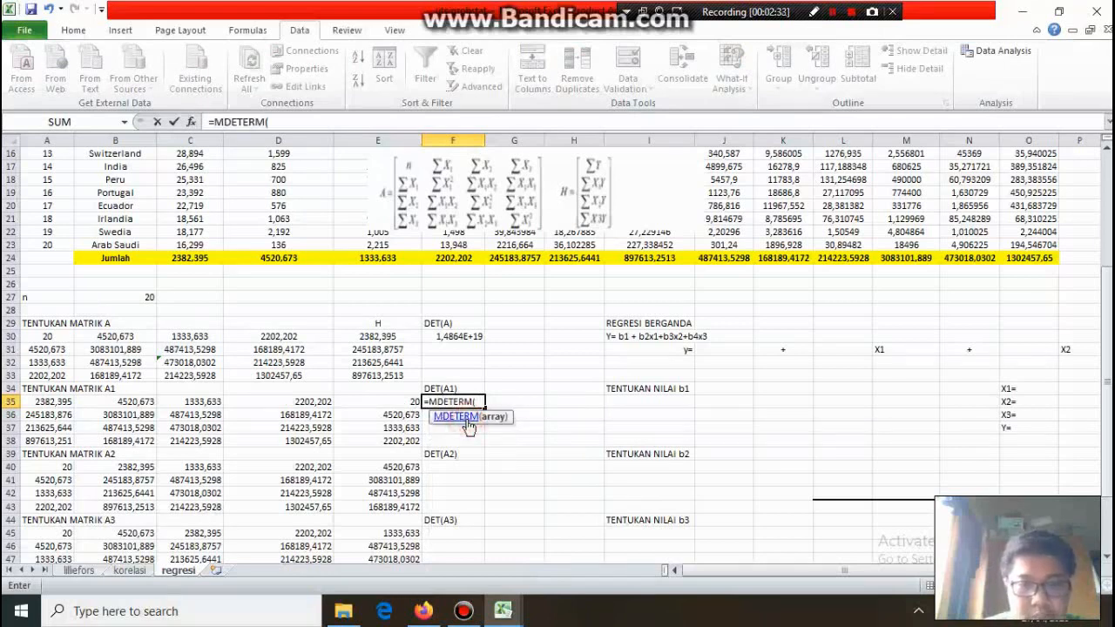
drag(52, 403, 281, 440)
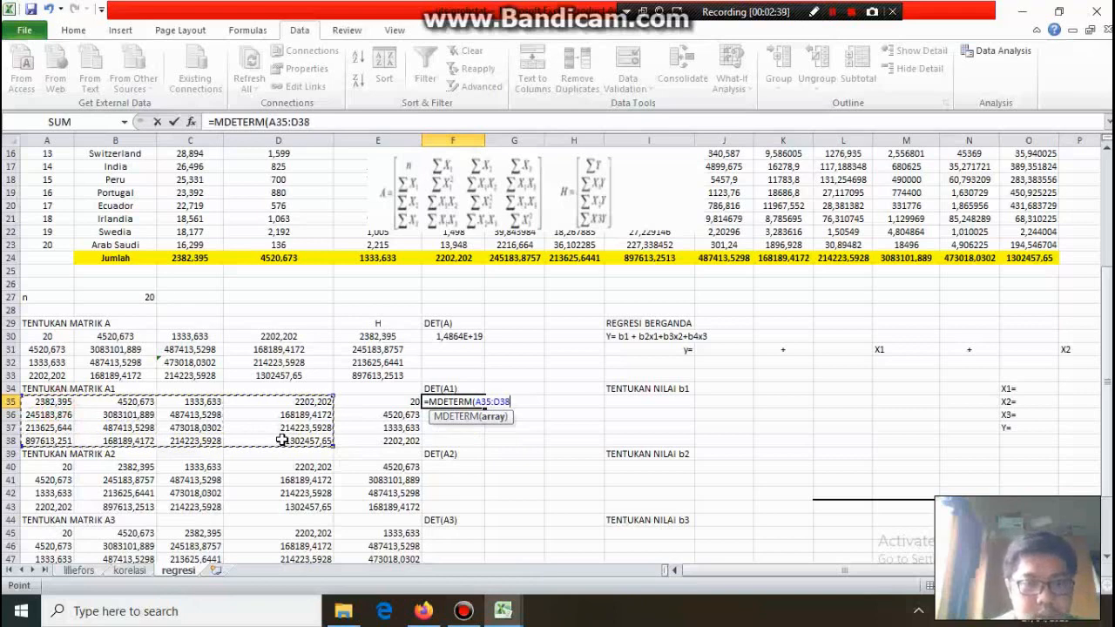
key(Return)
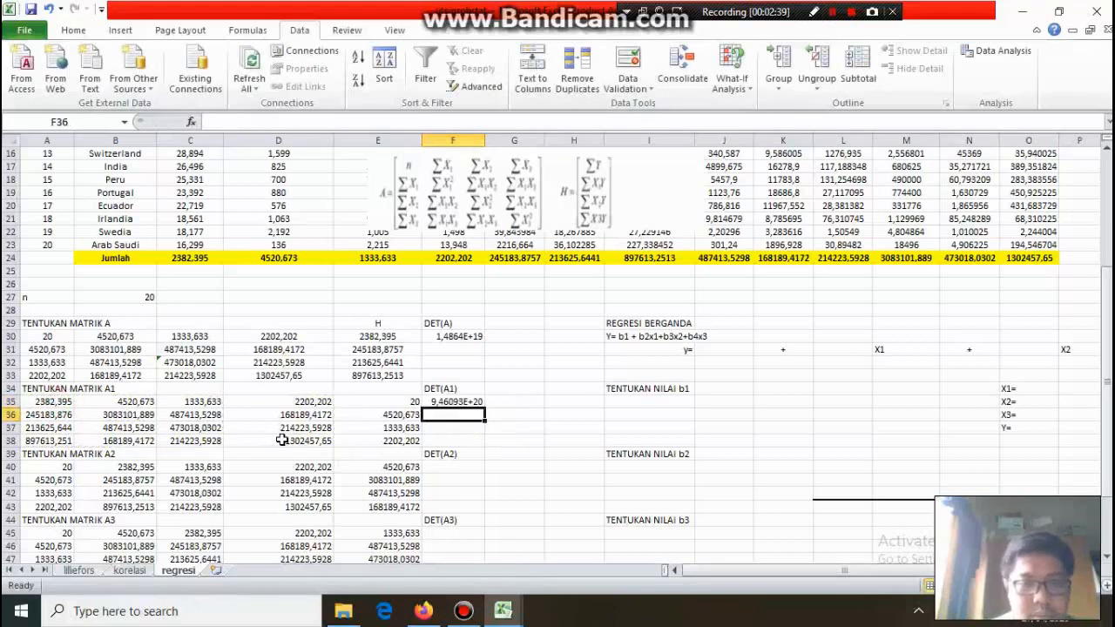
Calculate the determinant of matrix A2 in F40 with MDETERM over A40:D43.
click(474, 469)
text(=)
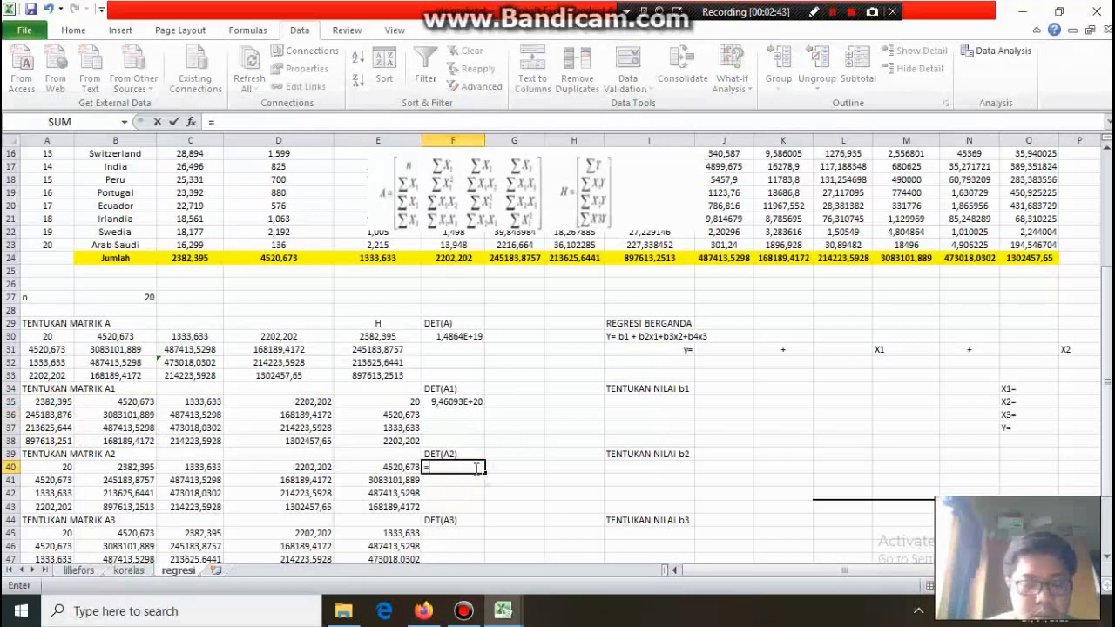
text(mde)
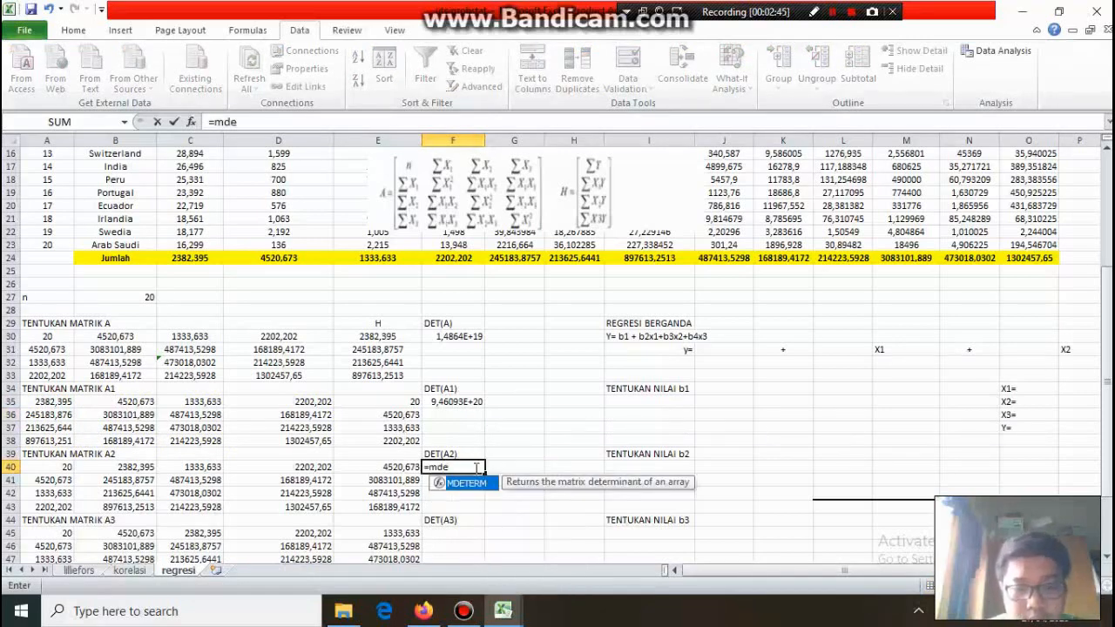
double_click(469, 484)
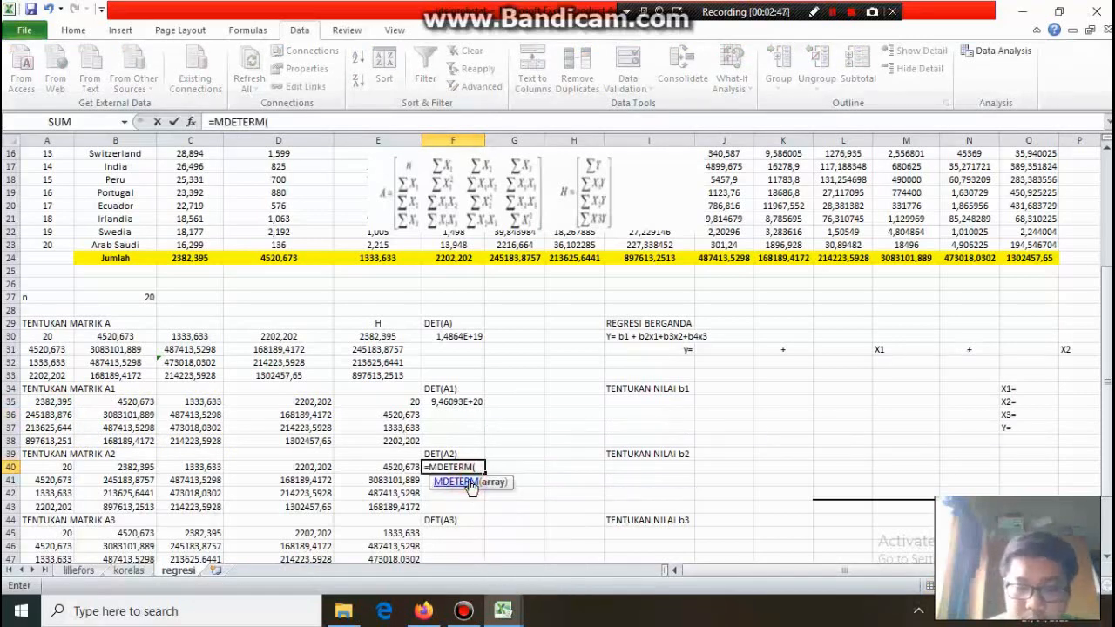
drag(59, 468, 284, 498)
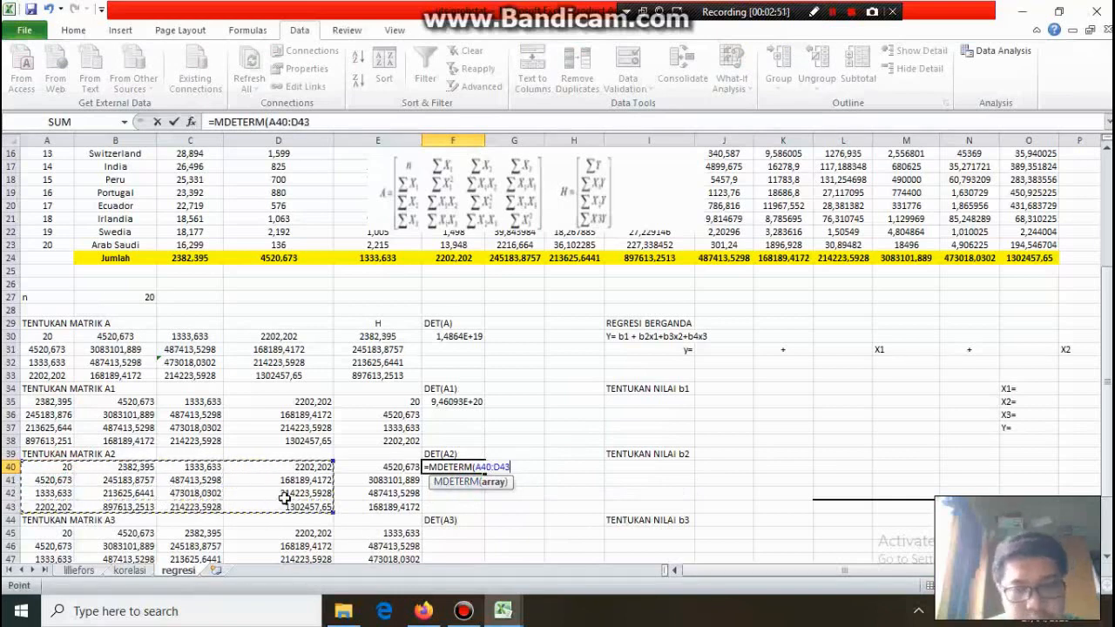
key(Return)
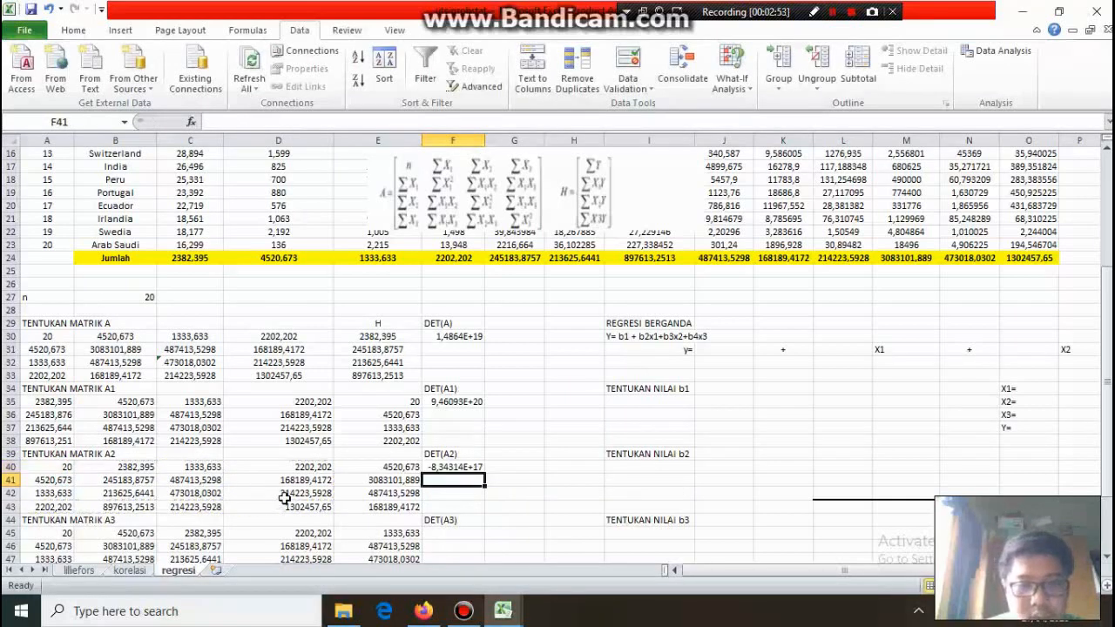
Calculate the determinant of matrix A3 in F45 with MDETERM over A45:D48.
scroll(296, 498, down, 5)
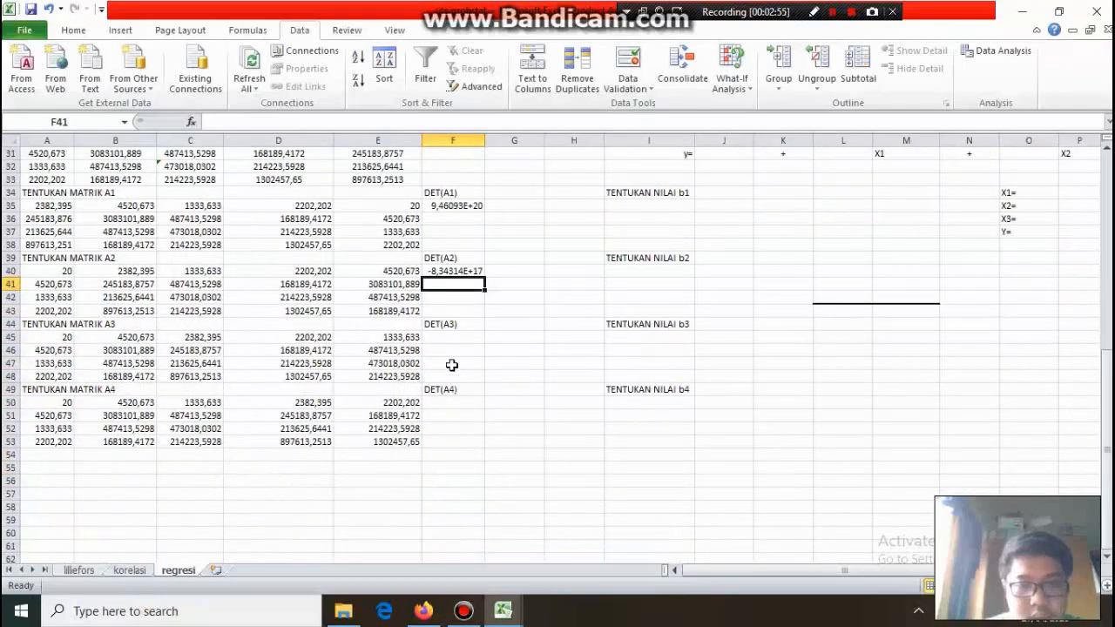
click(449, 338)
text(=)
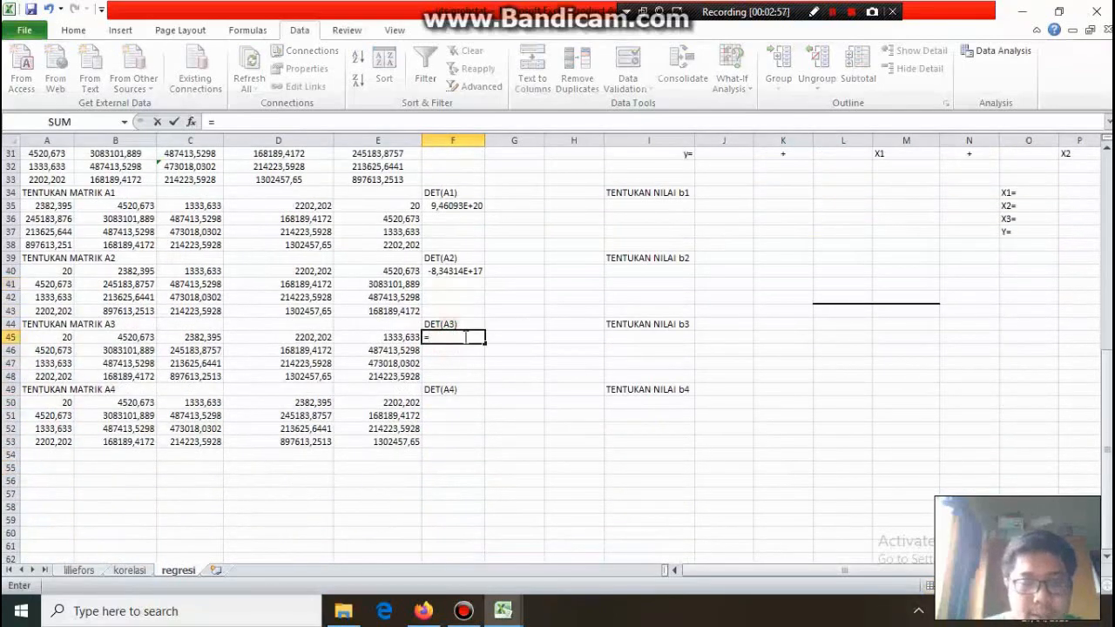
text(md)
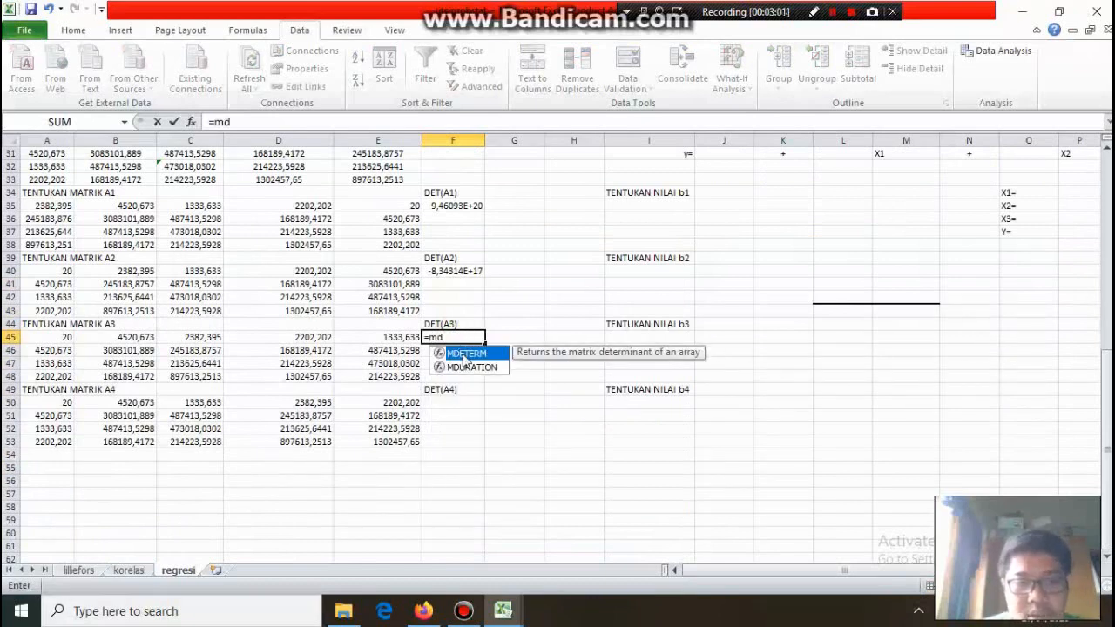
double_click(466, 356)
click(67, 339)
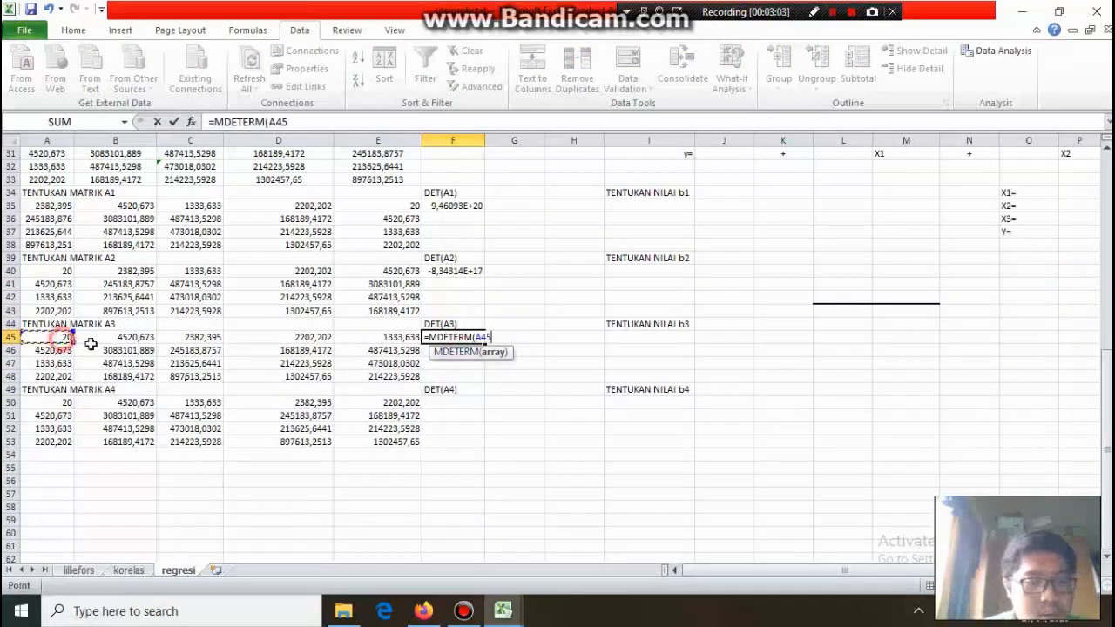
drag(91, 344, 263, 375)
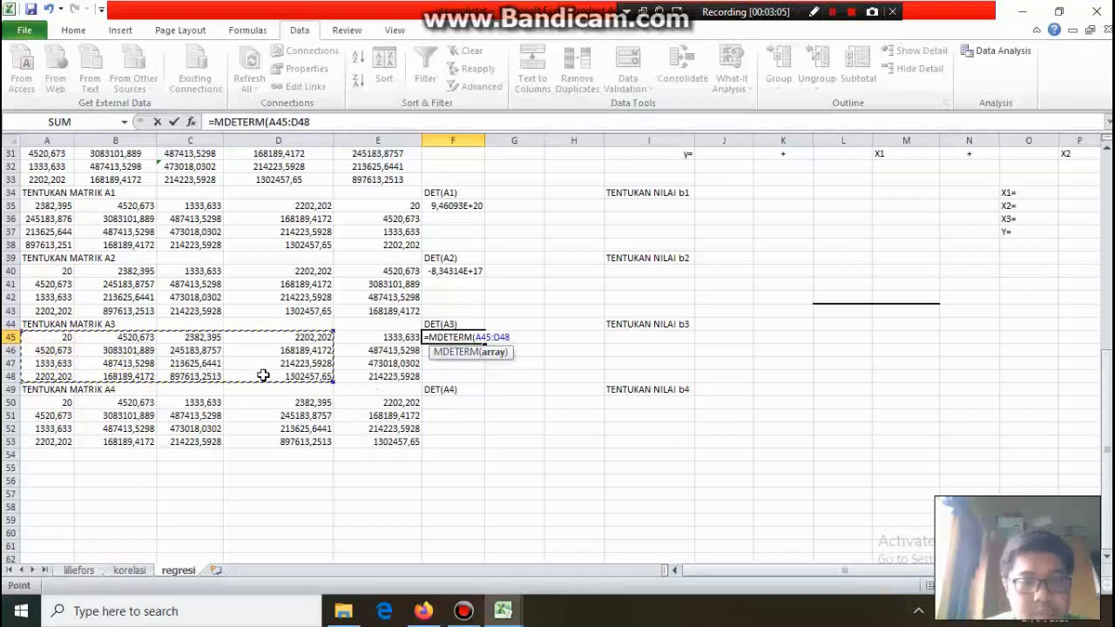
key(Return)
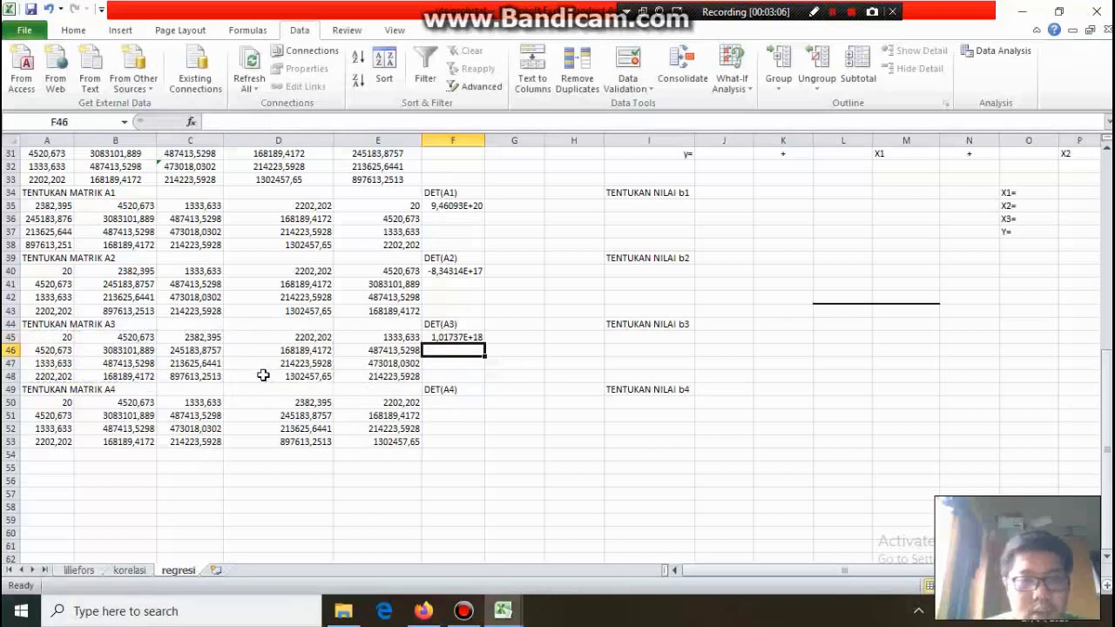
Calculate the determinant of matrix A4 in F50 with MDETERM over A50:D53.
click(455, 404)
text(=)
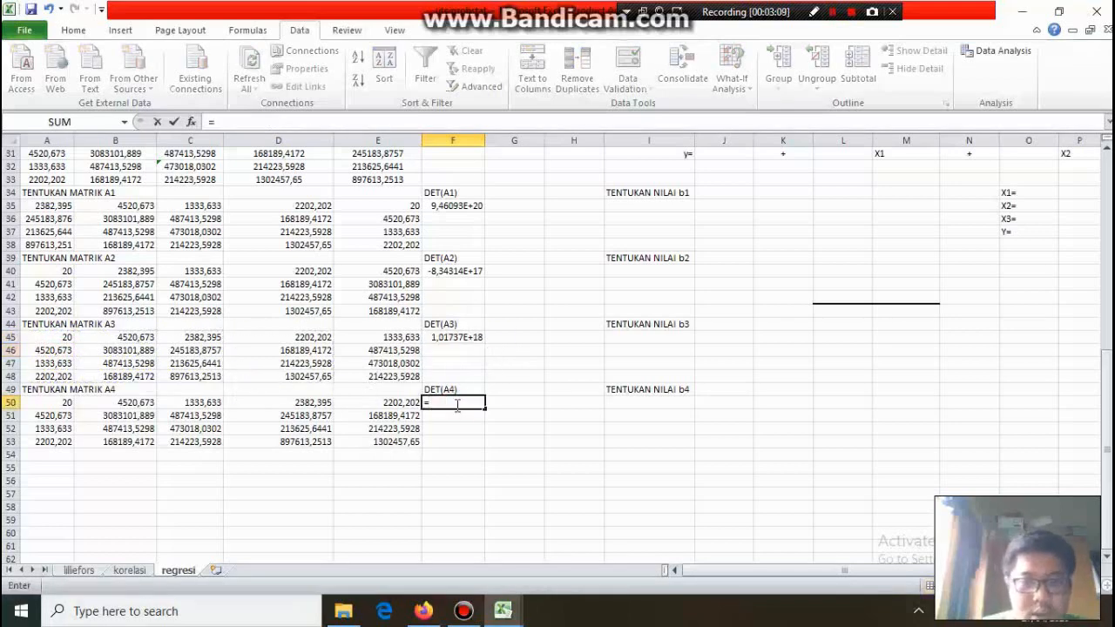
text(md)
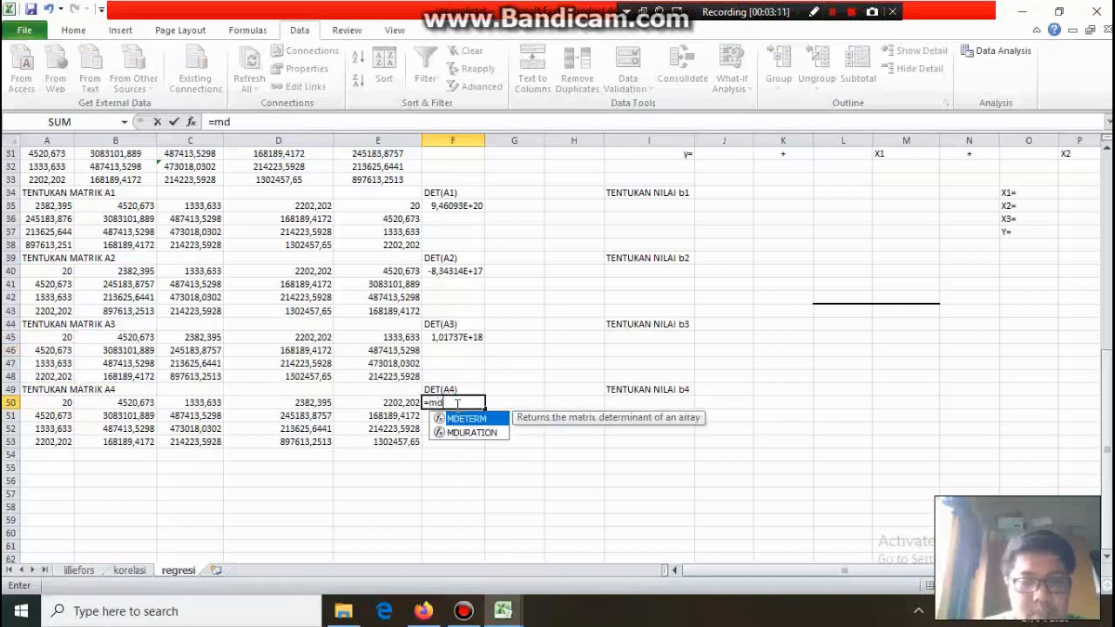
double_click(463, 424)
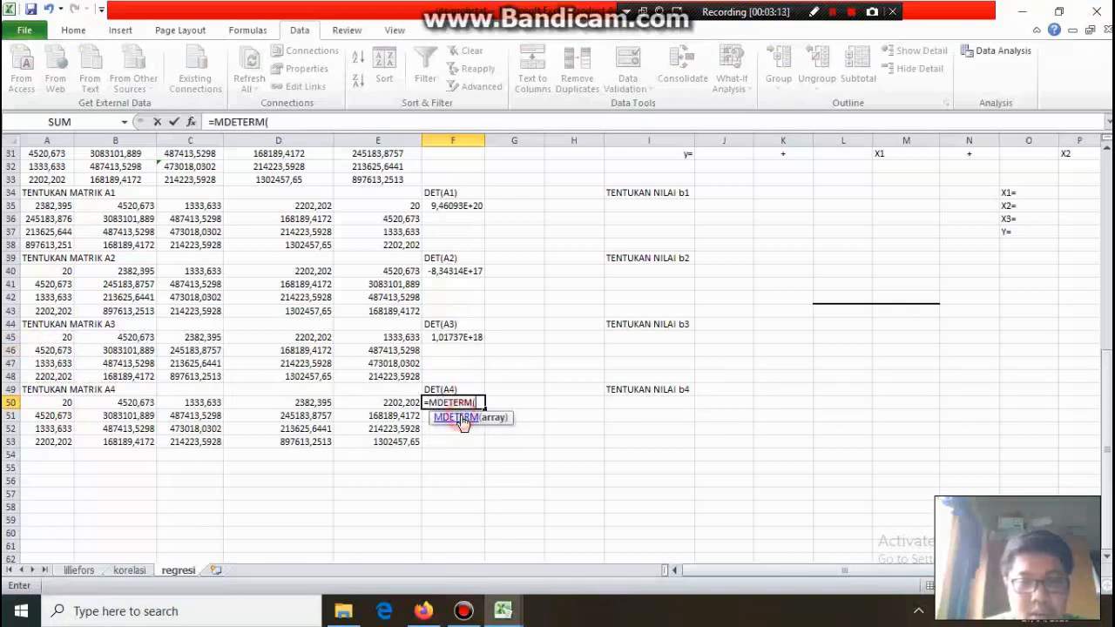
drag(35, 406, 287, 437)
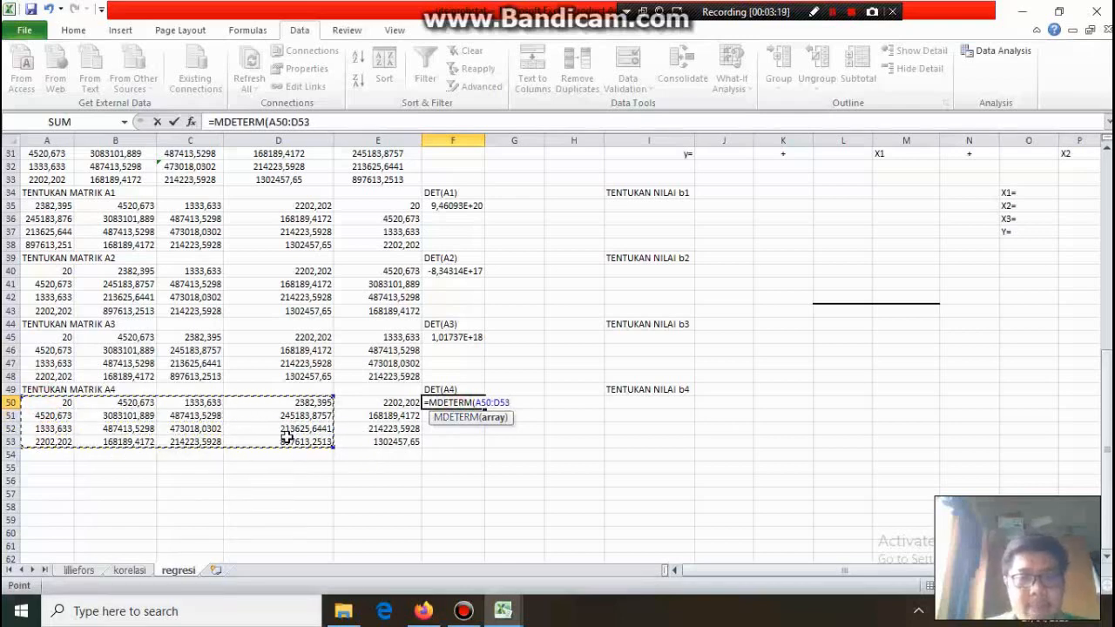
key(Return)
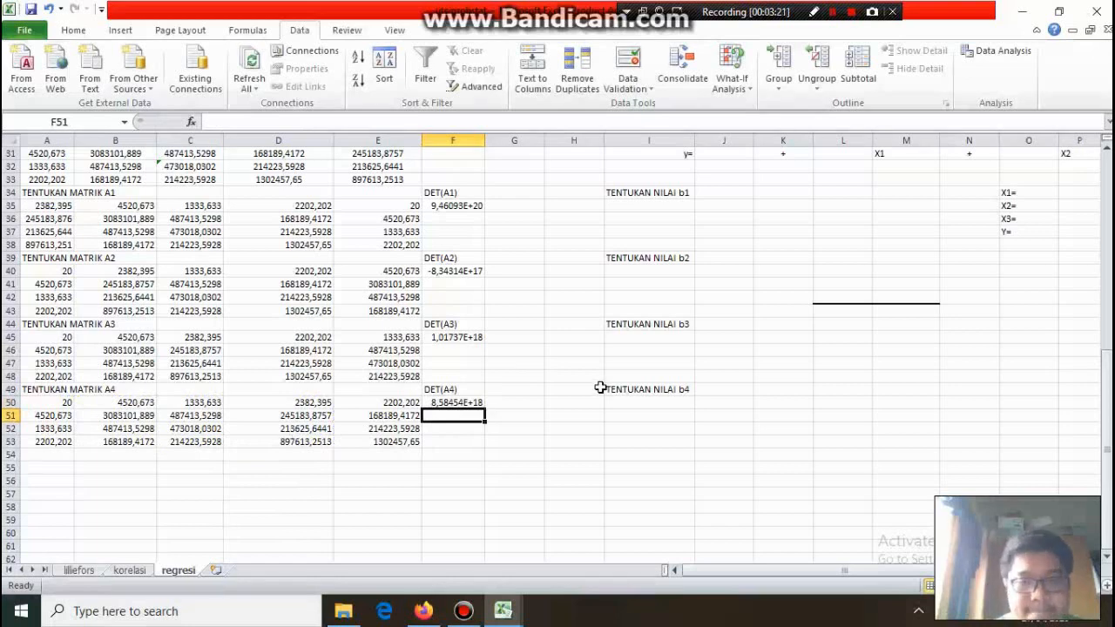
Calculate coefficient b1 in I35 by dividing DET(A1) by DET(A) with the formula =F35/F30.
scroll(600, 387, up, 4)
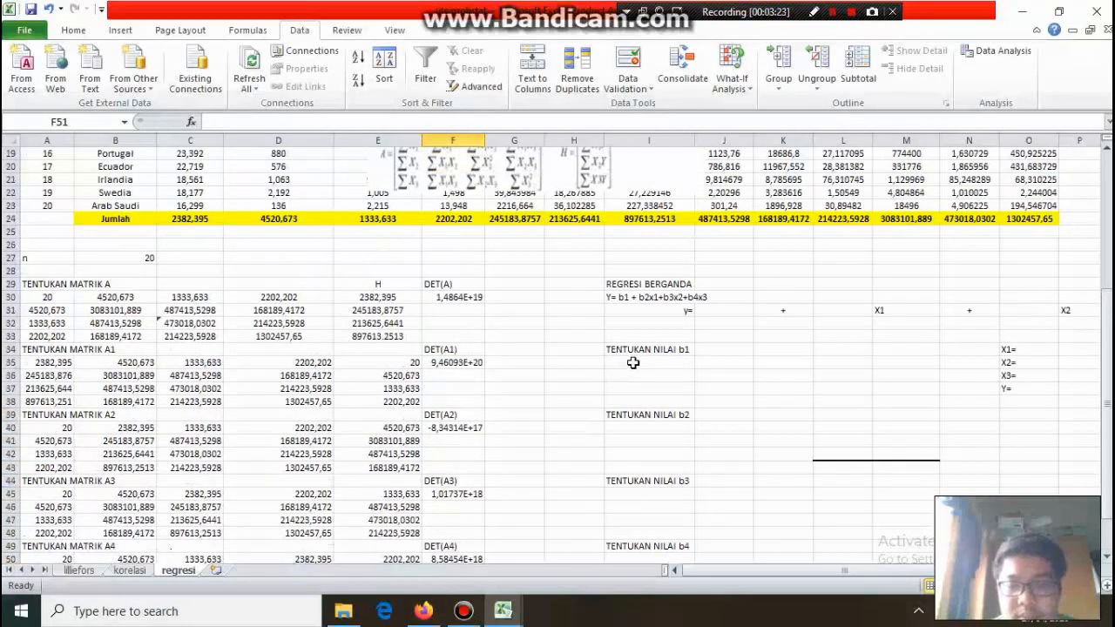
click(635, 359)
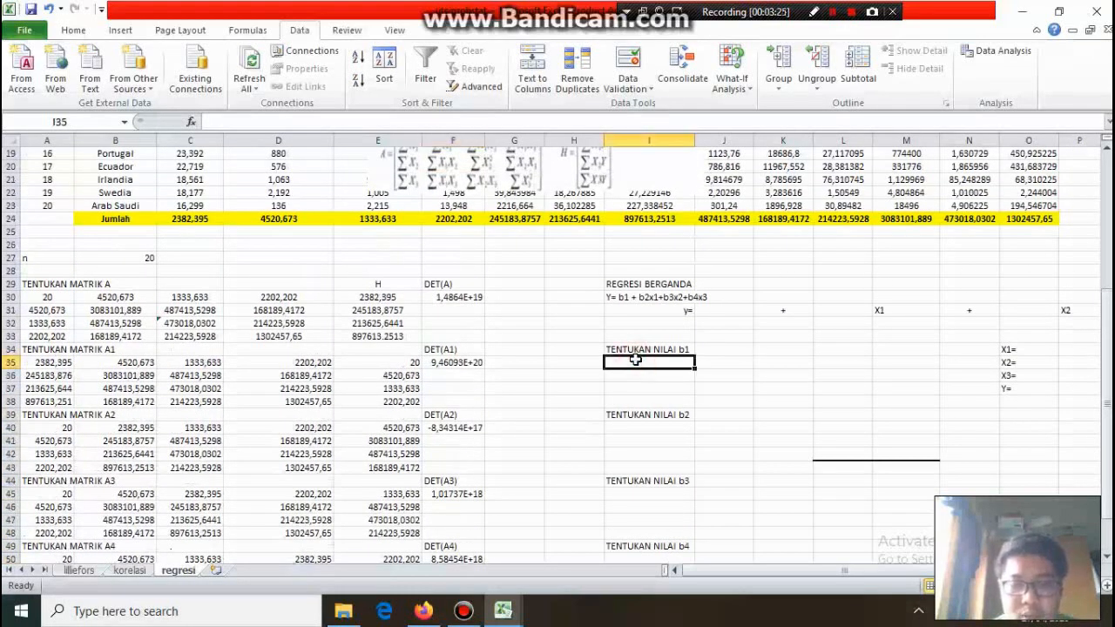
text(=)
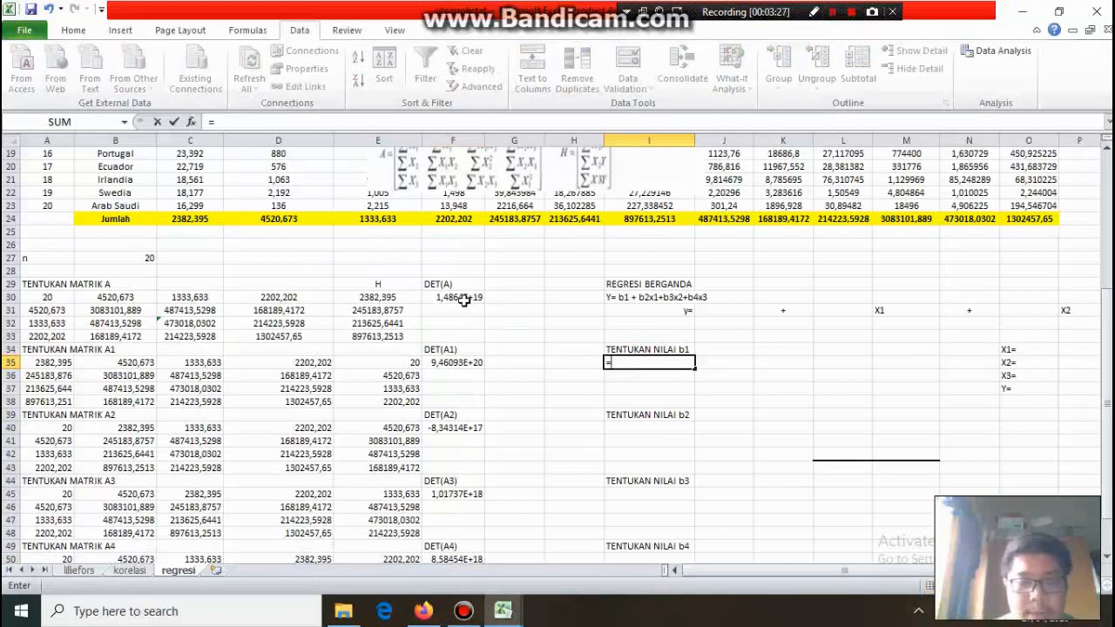
click(466, 366)
text(/)
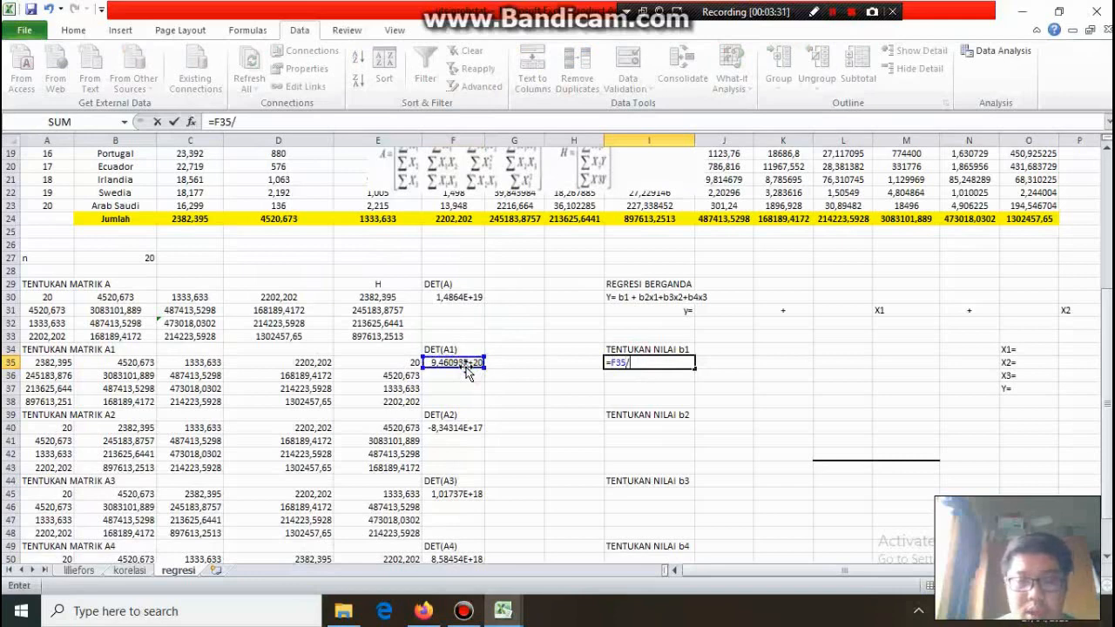
click(462, 297)
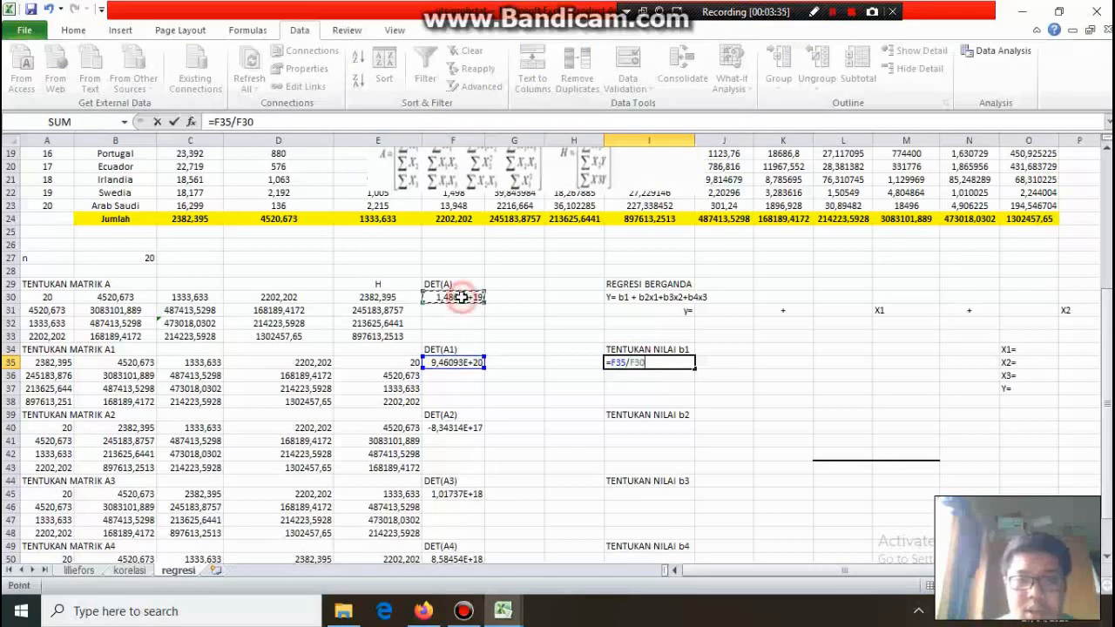
key(Return)
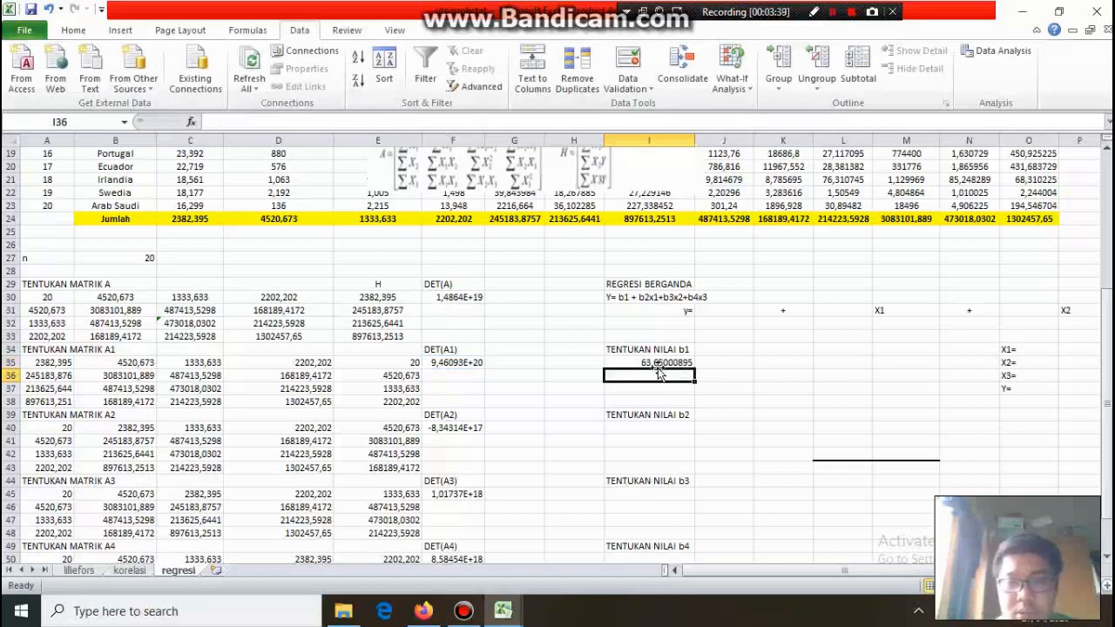
Calculate coefficient b2 in I40 by dividing DET(A2) in F40 by DET(A) in F30.
click(652, 428)
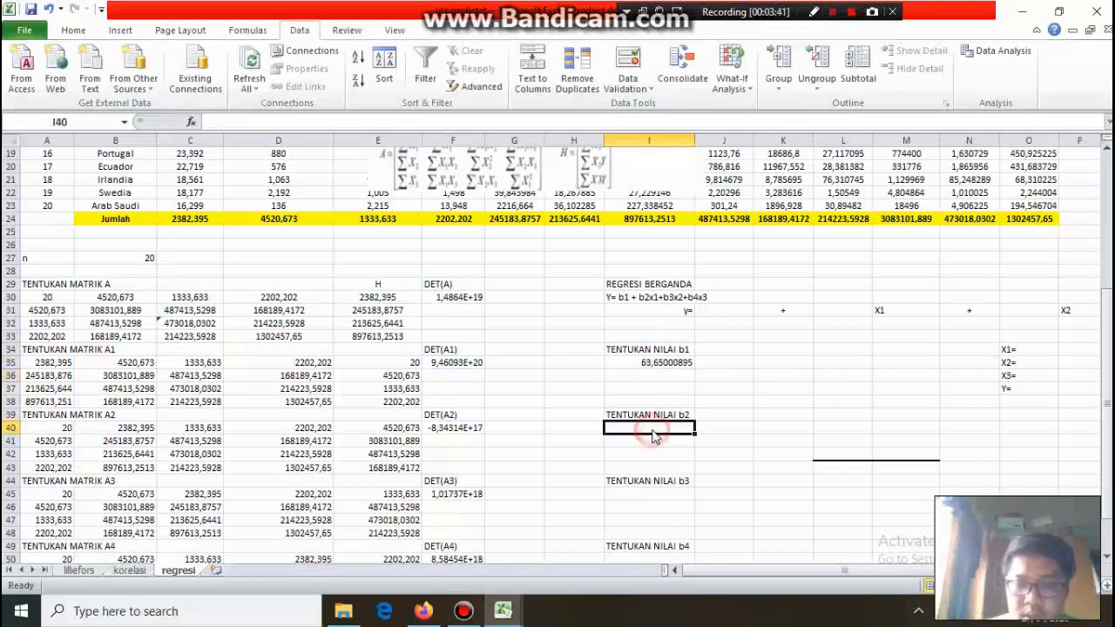
text(=)
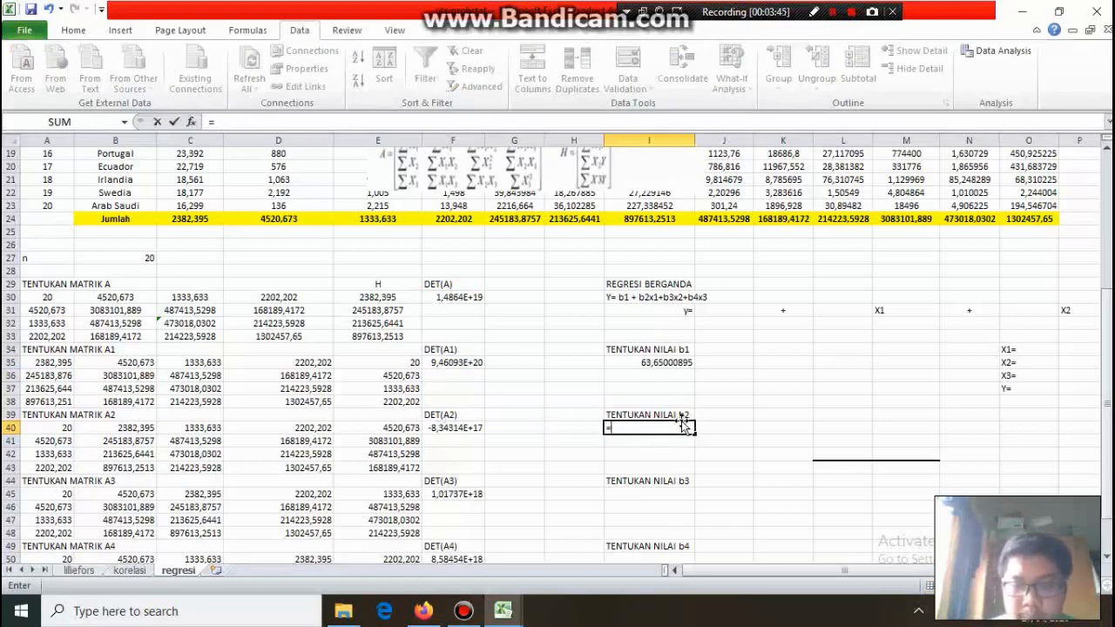
click(478, 427)
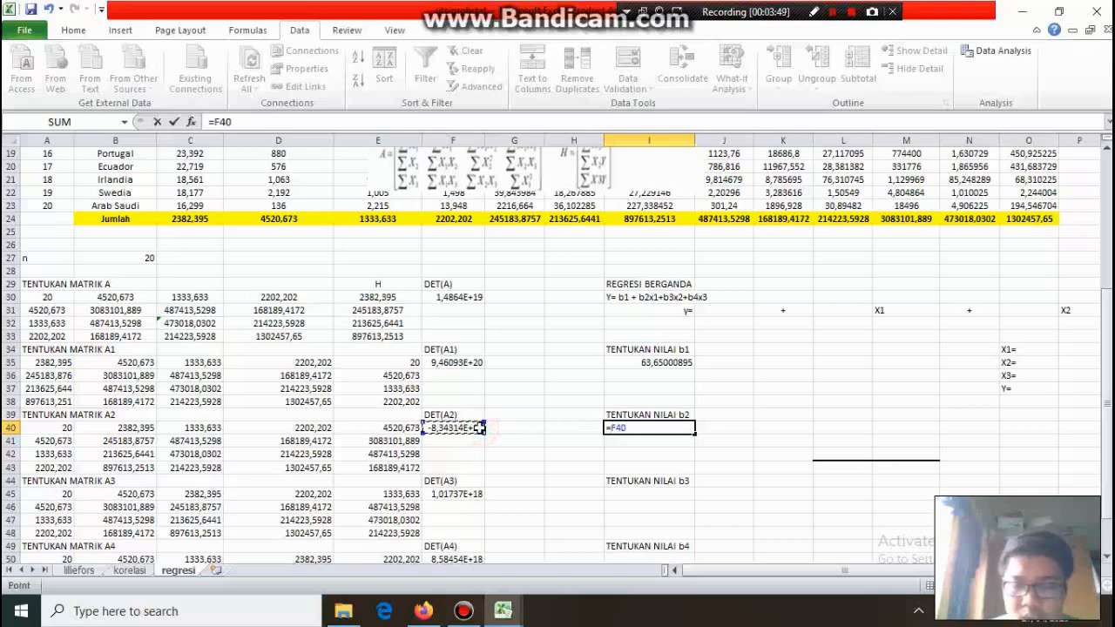
text(/)
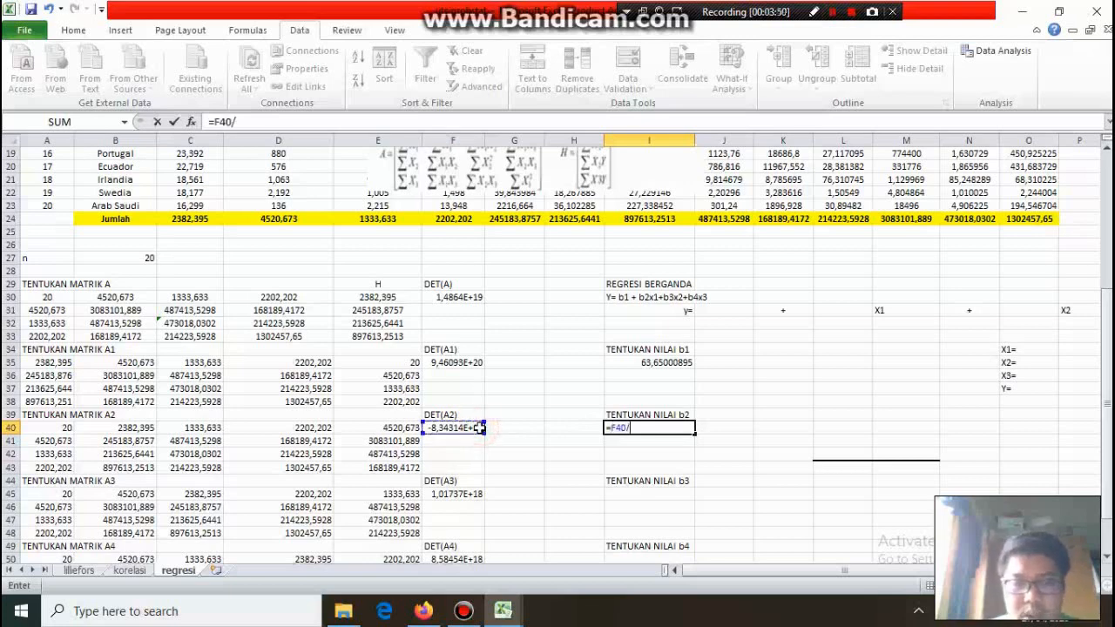
click(460, 297)
key(Return)
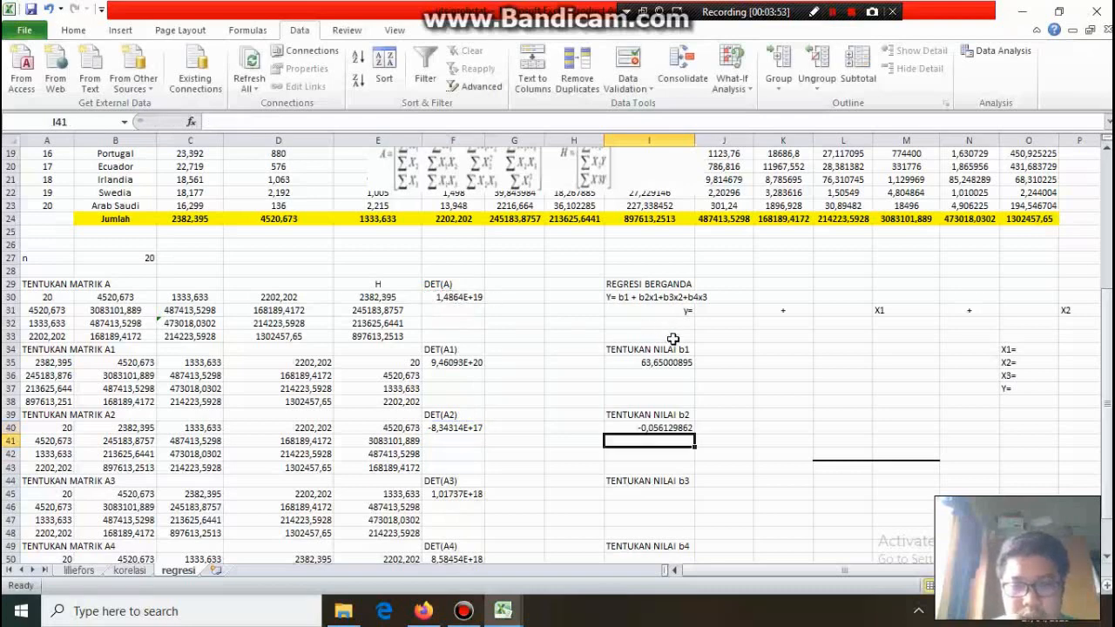
Calculate coefficient b3 in I45 by dividing DET(A3) by DET(A) with the formula =F45/F30.
click(634, 495)
text(=)
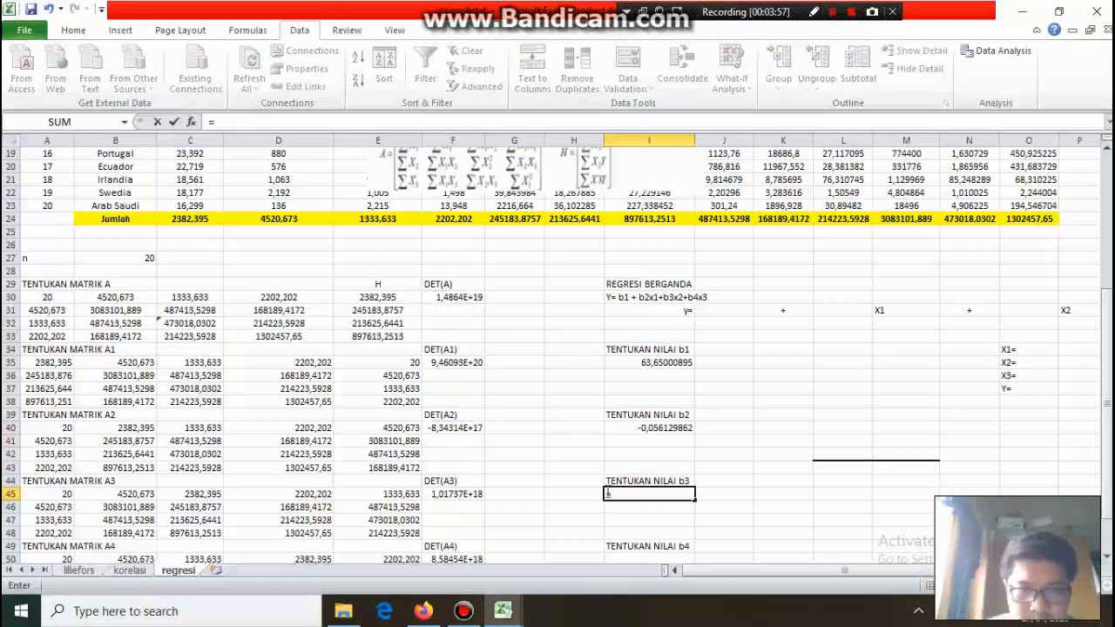
click(471, 495)
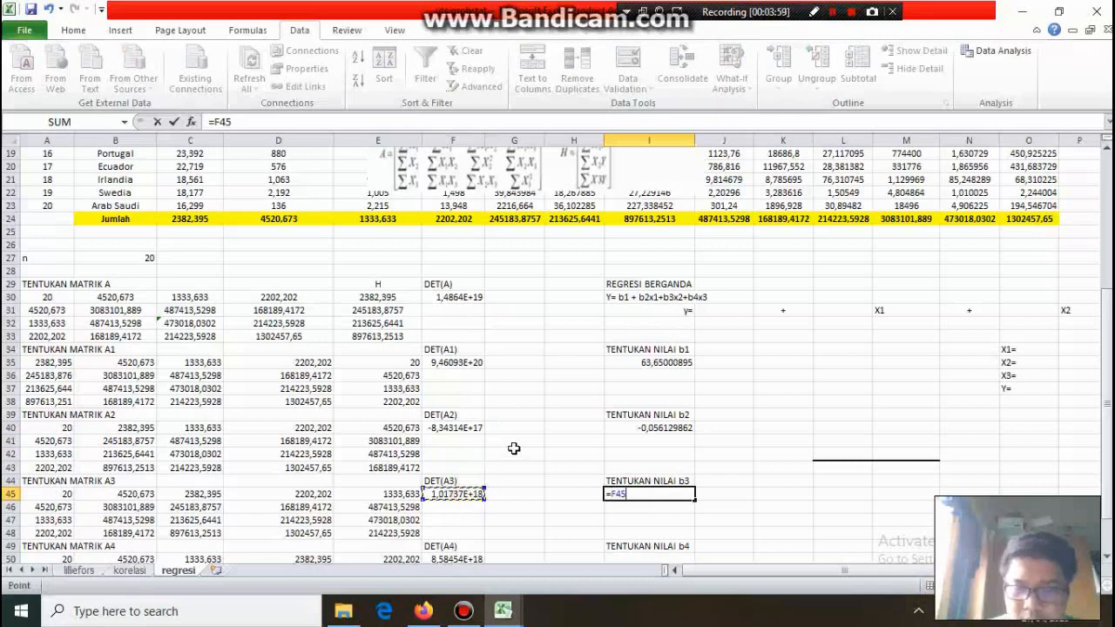
text(/)
click(460, 299)
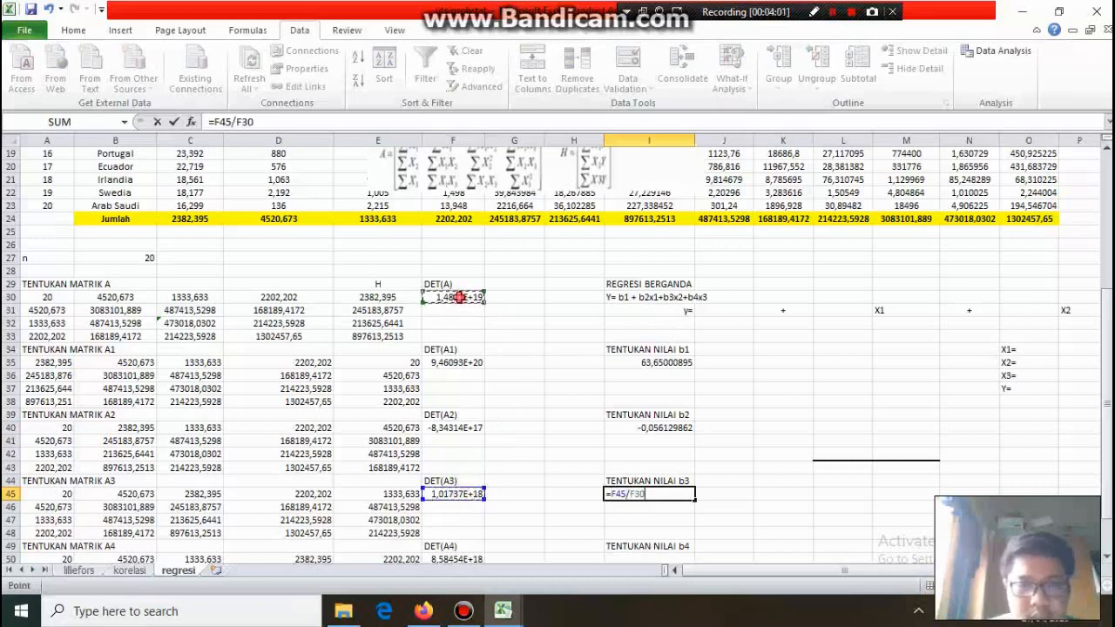
key(Return)
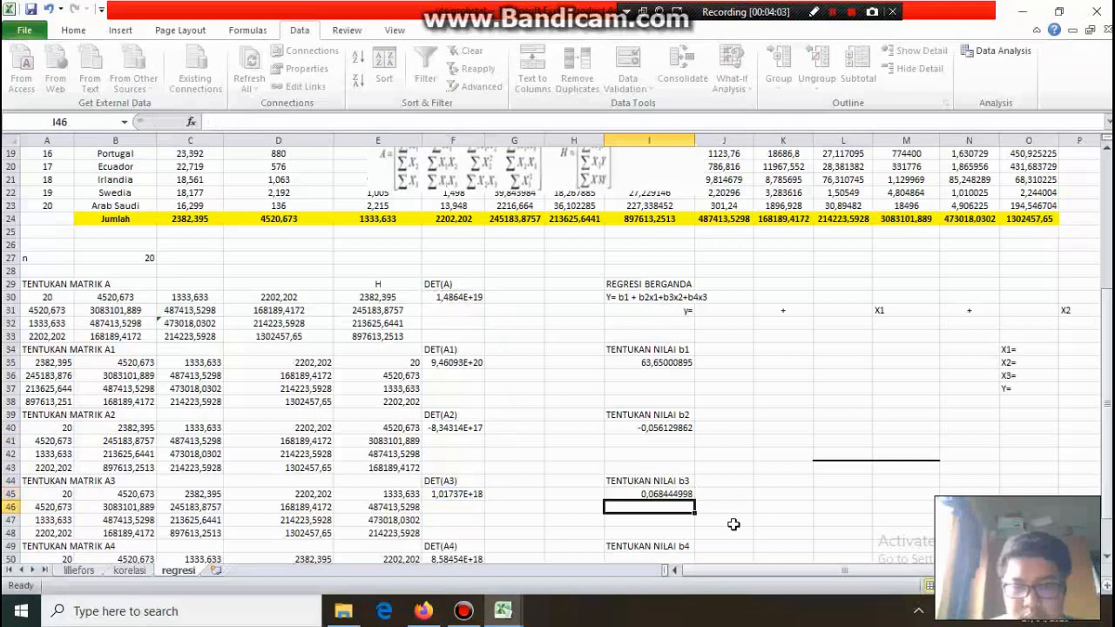
Calculate coefficient b4 in I50 by dividing DET(A4) by DET(A) with the formula =F50/F30.
scroll(711, 503, down, 2)
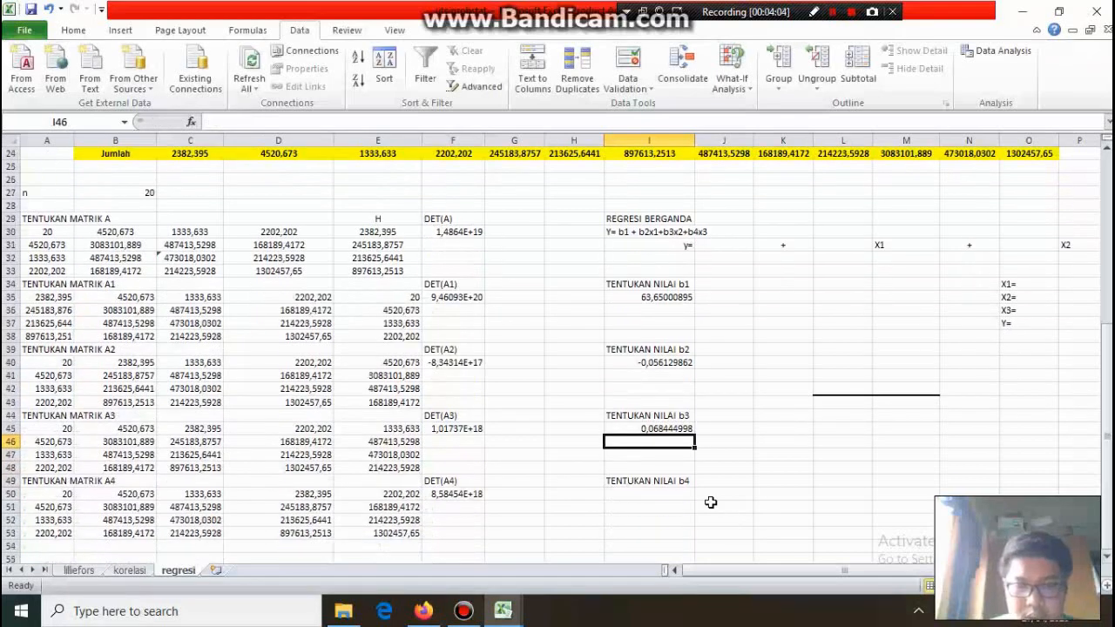
click(649, 497)
text(=)
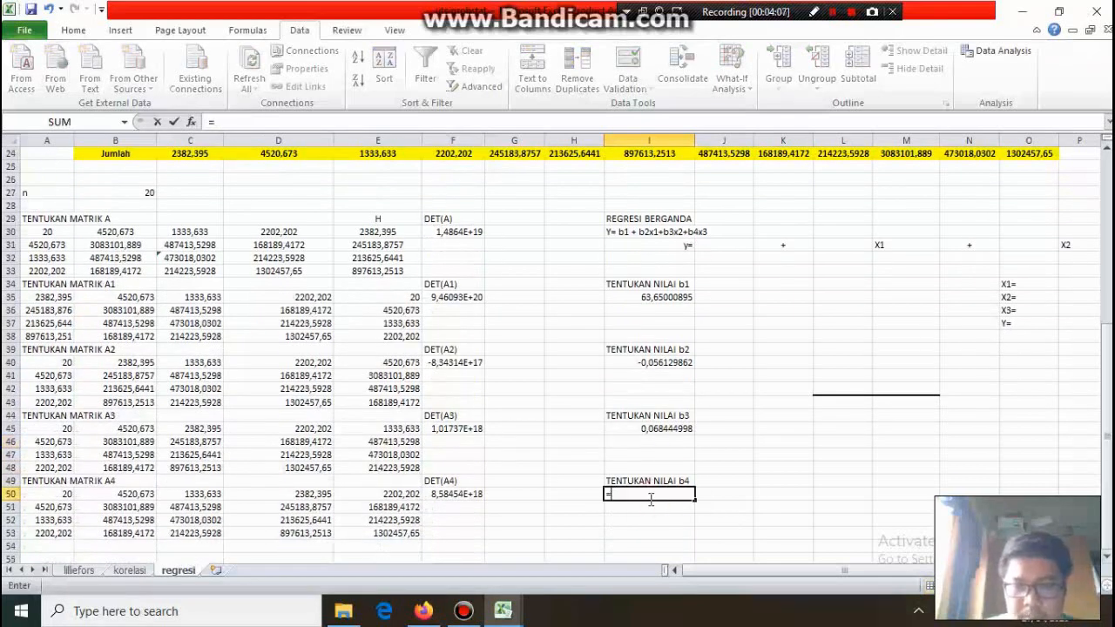
click(467, 493)
text(/)
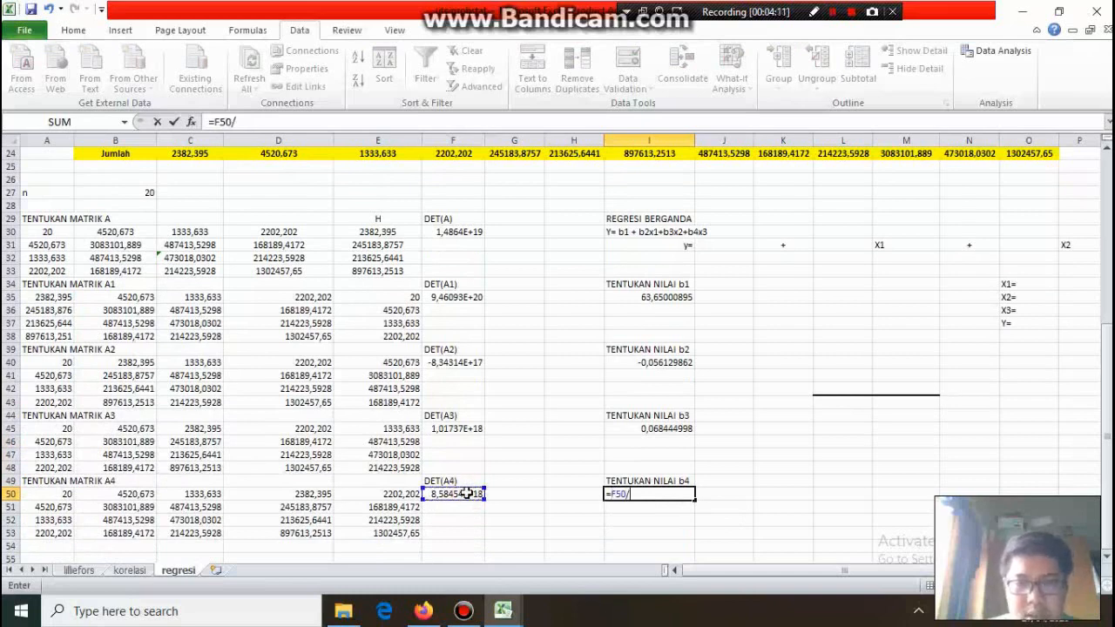
scroll(467, 493, up, 1)
click(460, 258)
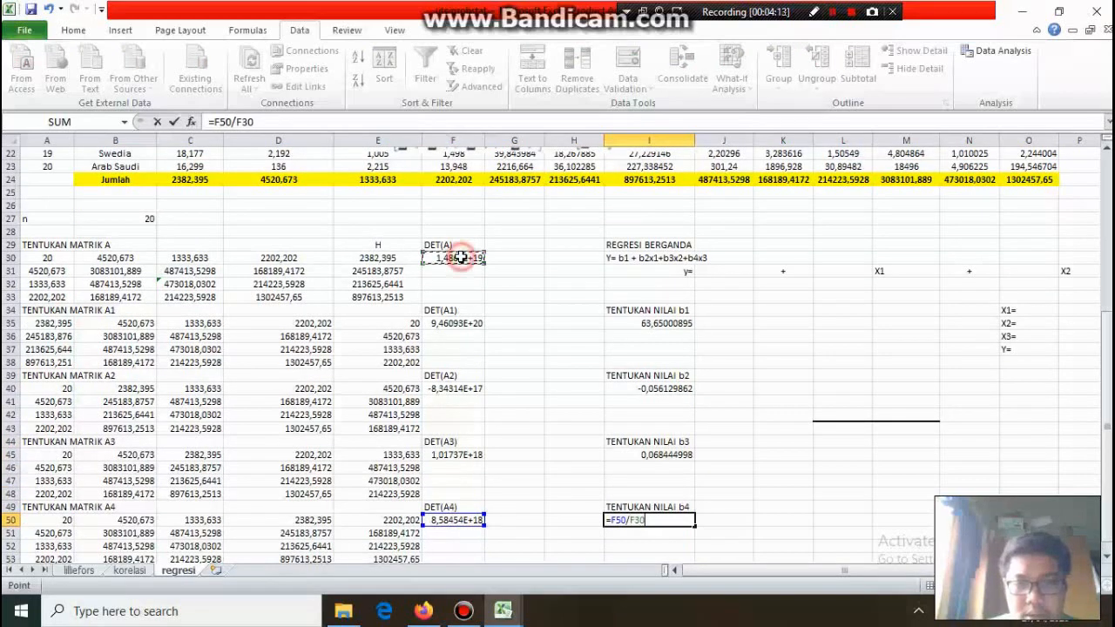
key(Return)
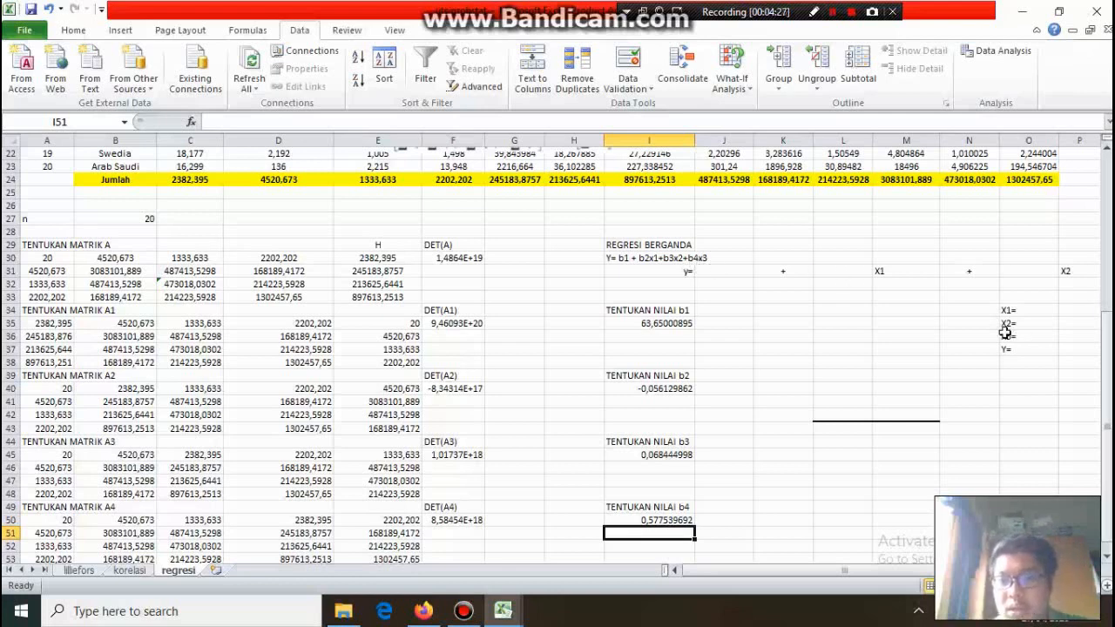
Enter the predictor values X1 = 2, X2 = 3 and X3 = 4 in cells P34 to P36.
scroll(1004, 333, right, 3)
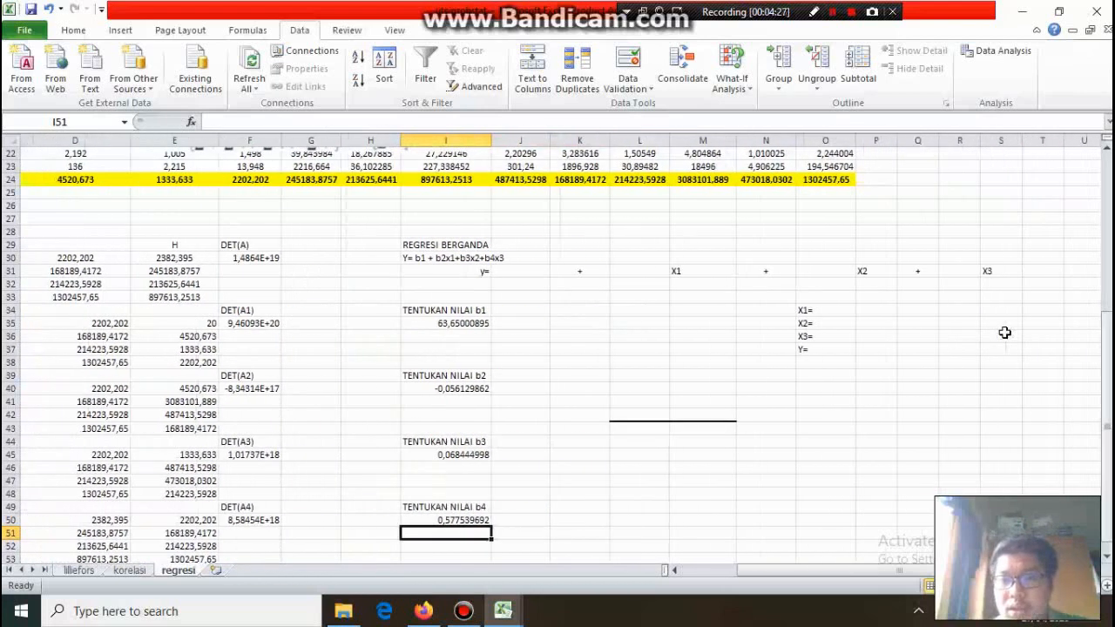
click(871, 313)
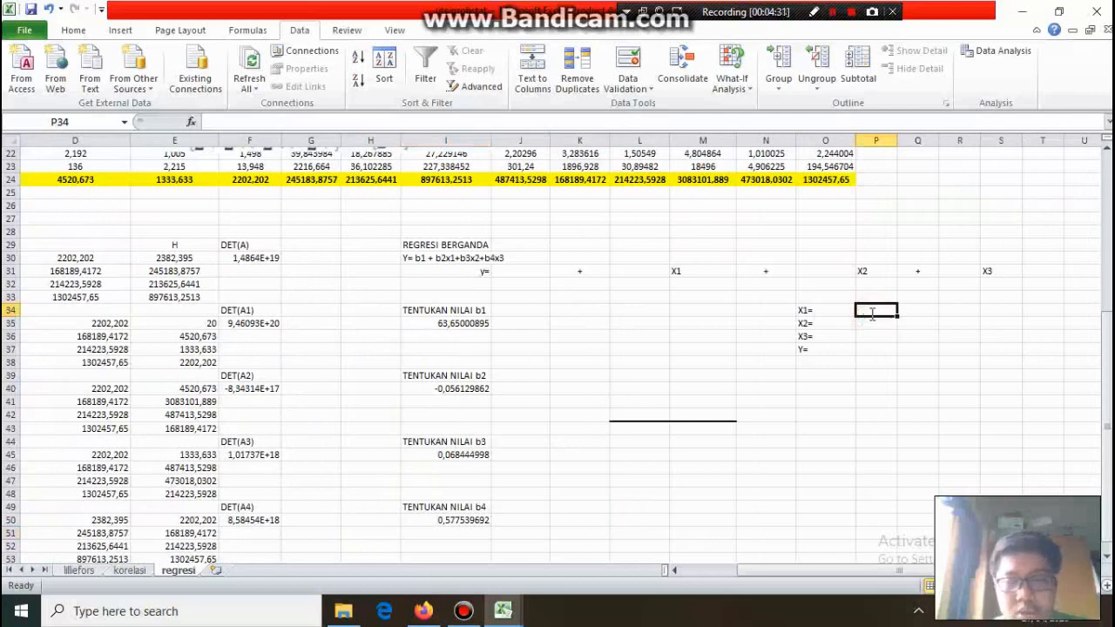
text(2)
click(871, 324)
text(3)
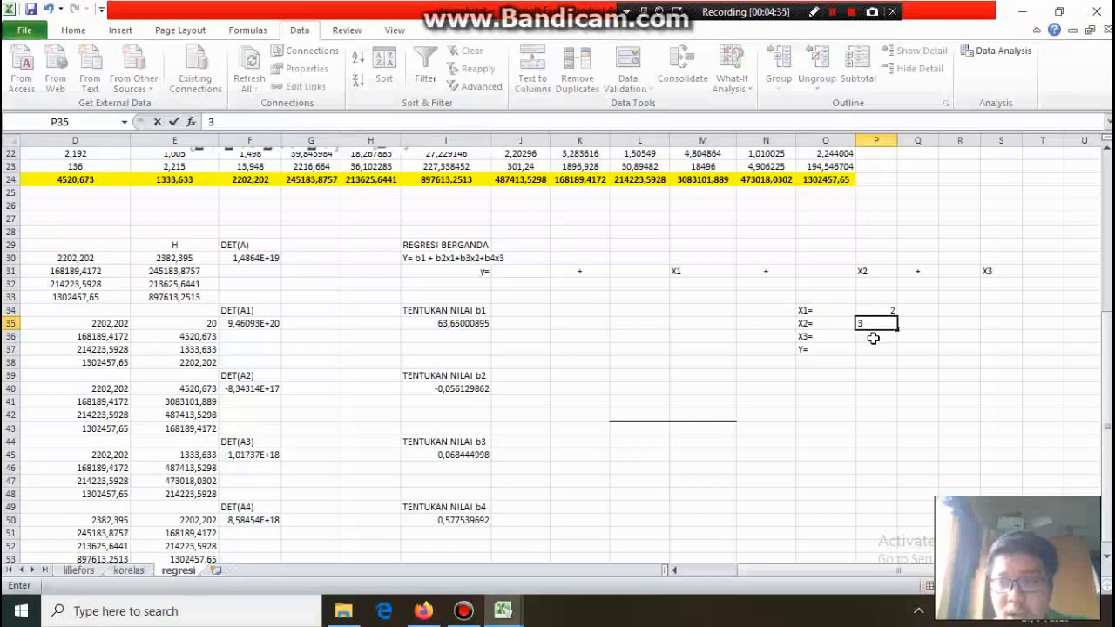
click(873, 338)
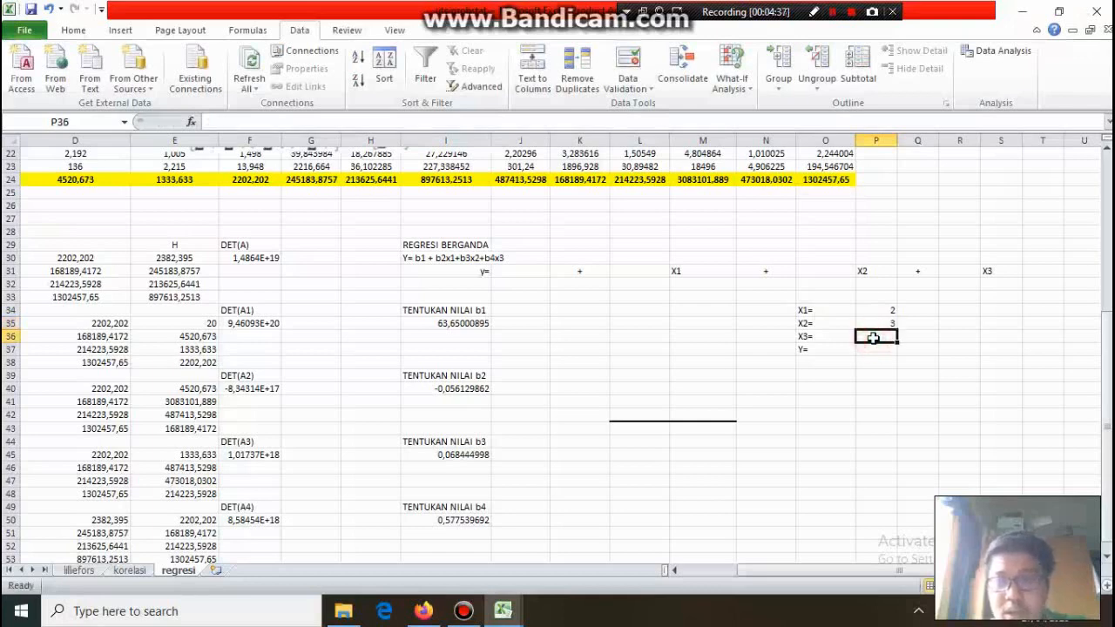
text(4)
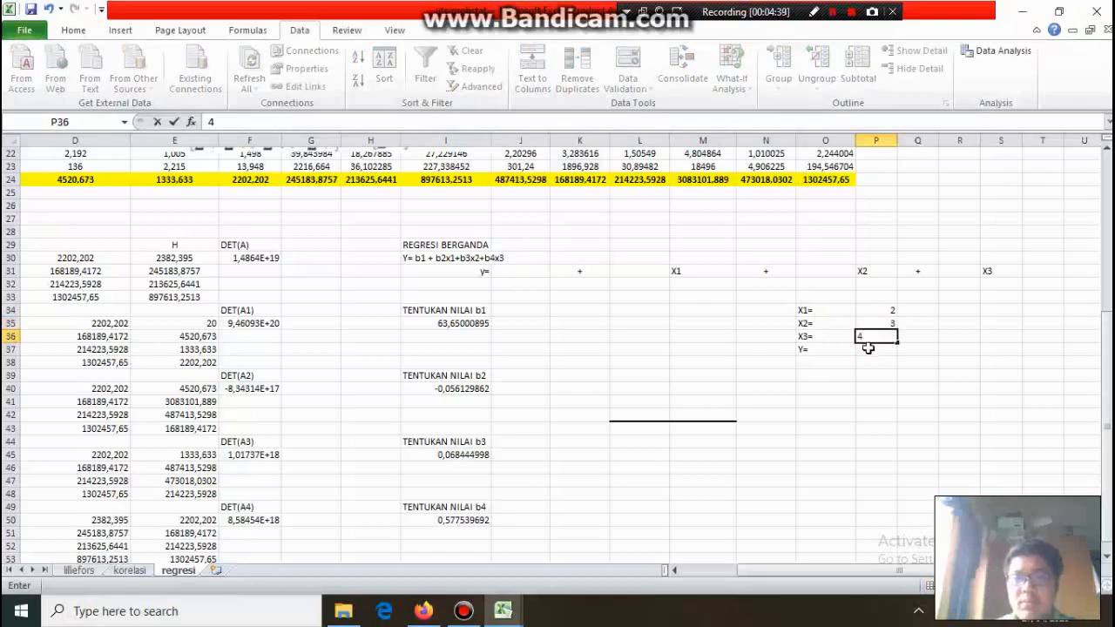
click(865, 354)
Fill the regression equation's constant in J31 with a reference to b1 in I35 and its X1 coefficient in L31 with b2 in I40.
click(523, 272)
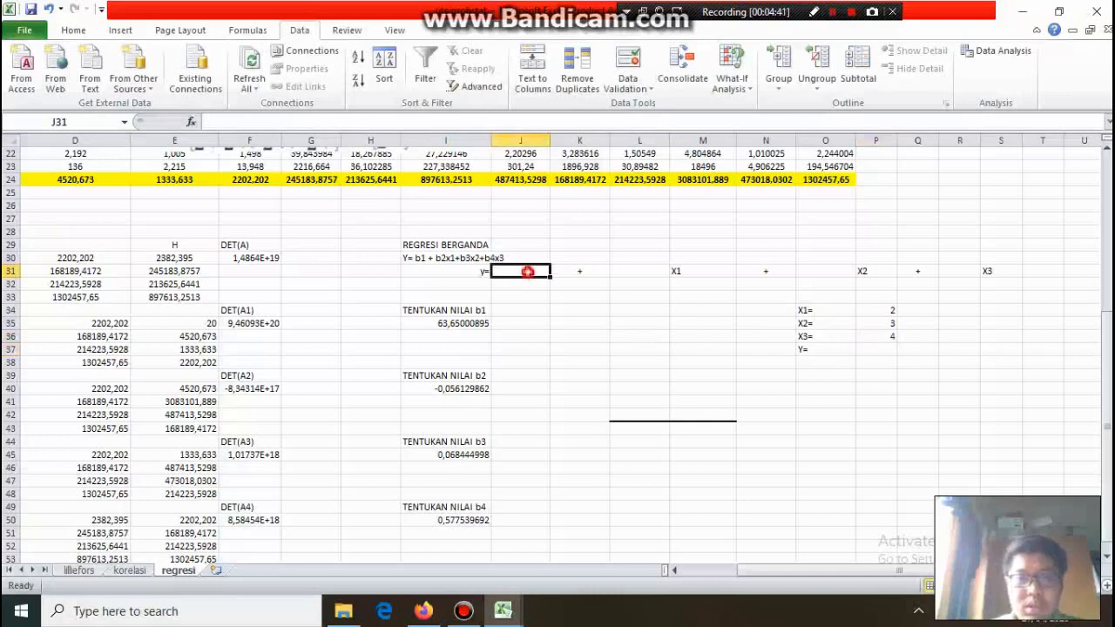
text(=)
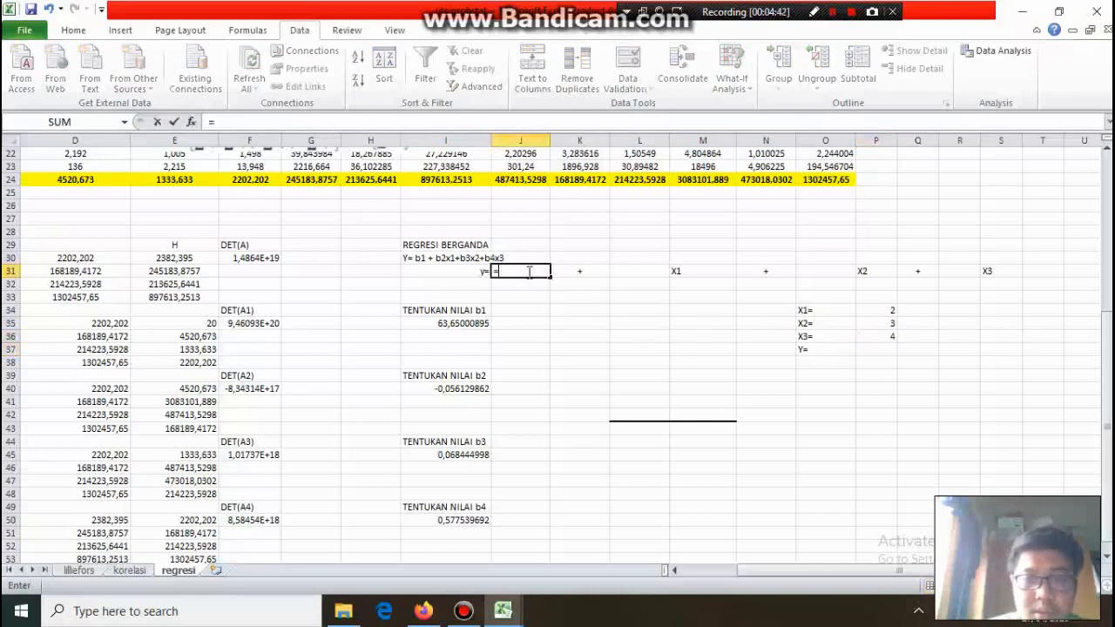
click(471, 323)
key(Return)
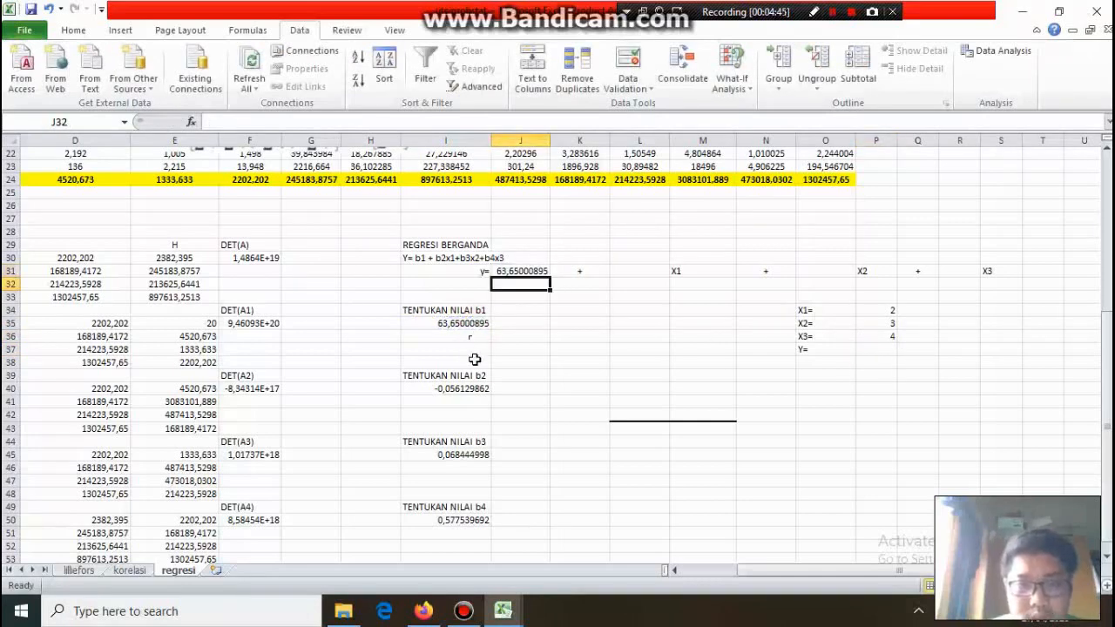
click(636, 271)
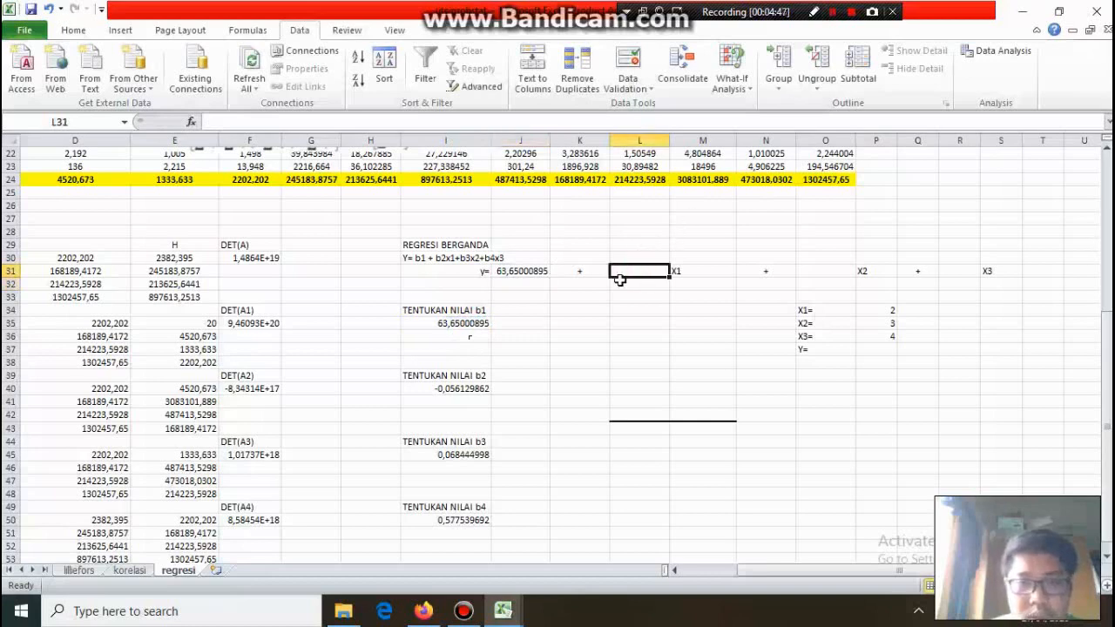
text(=)
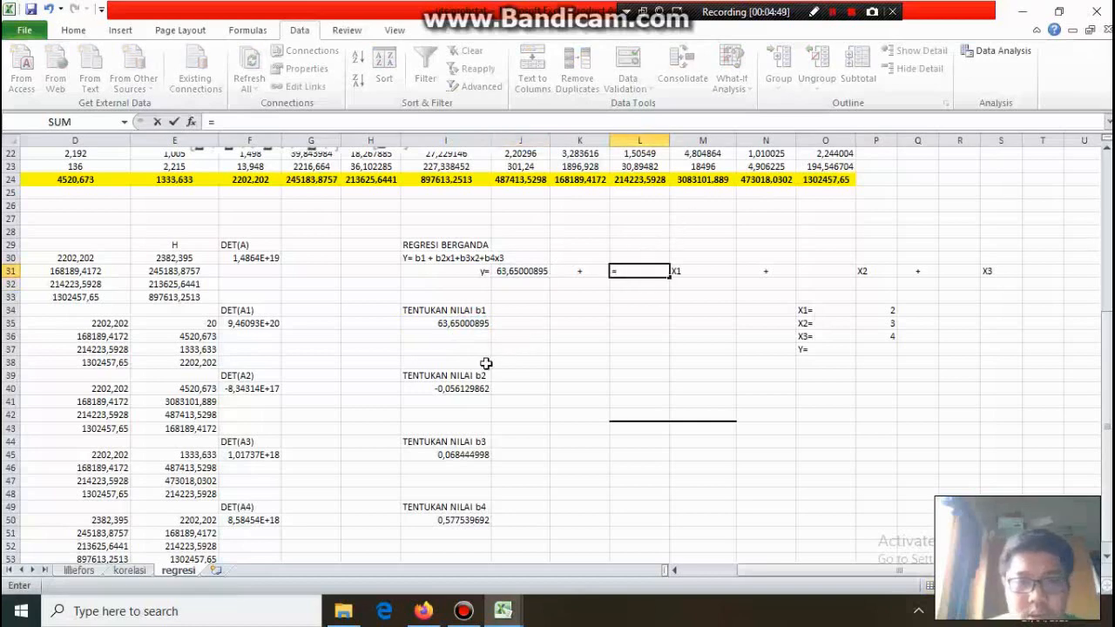
click(468, 389)
key(Return)
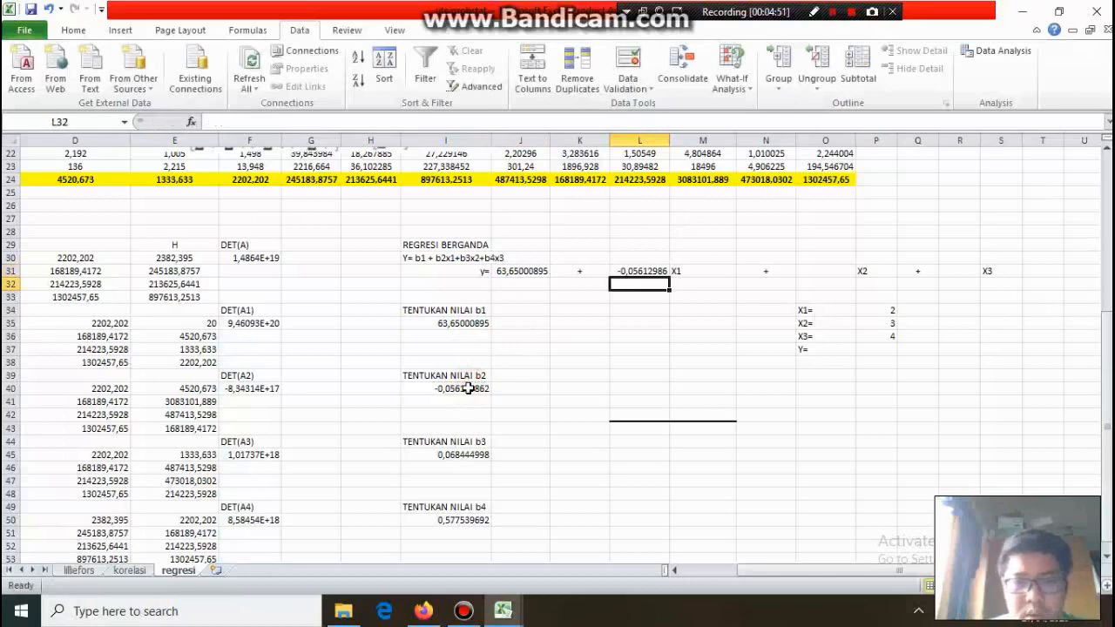
Fill the regression equation's X2 coefficient in O31 with a reference to b3 in I45 and its X3 coefficient in R31 with b4 in I50.
click(817, 271)
text(=)
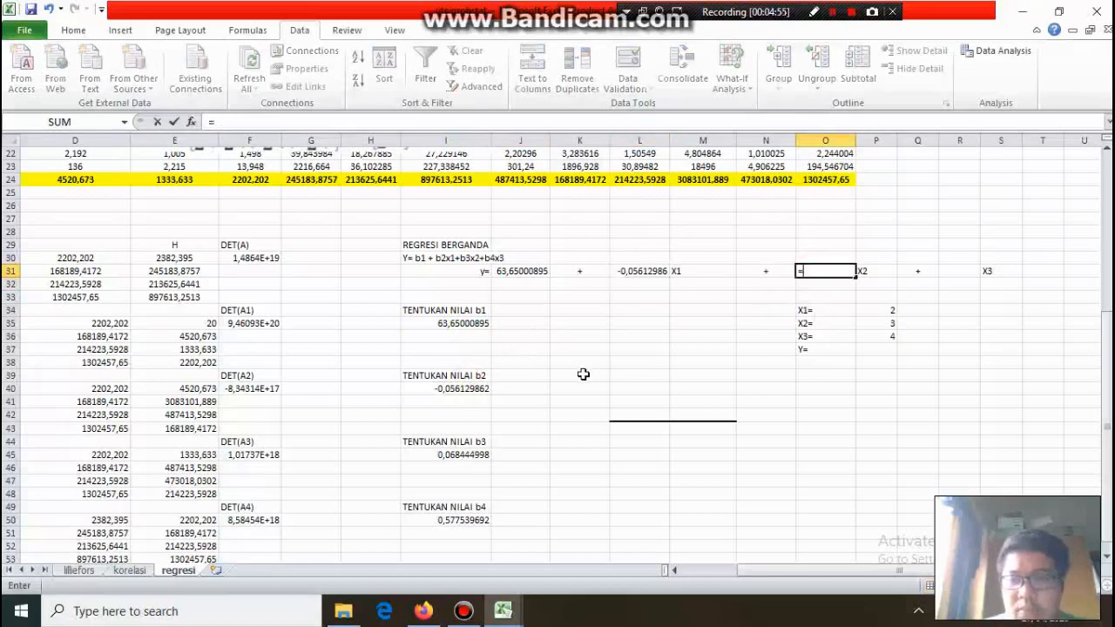
click(482, 454)
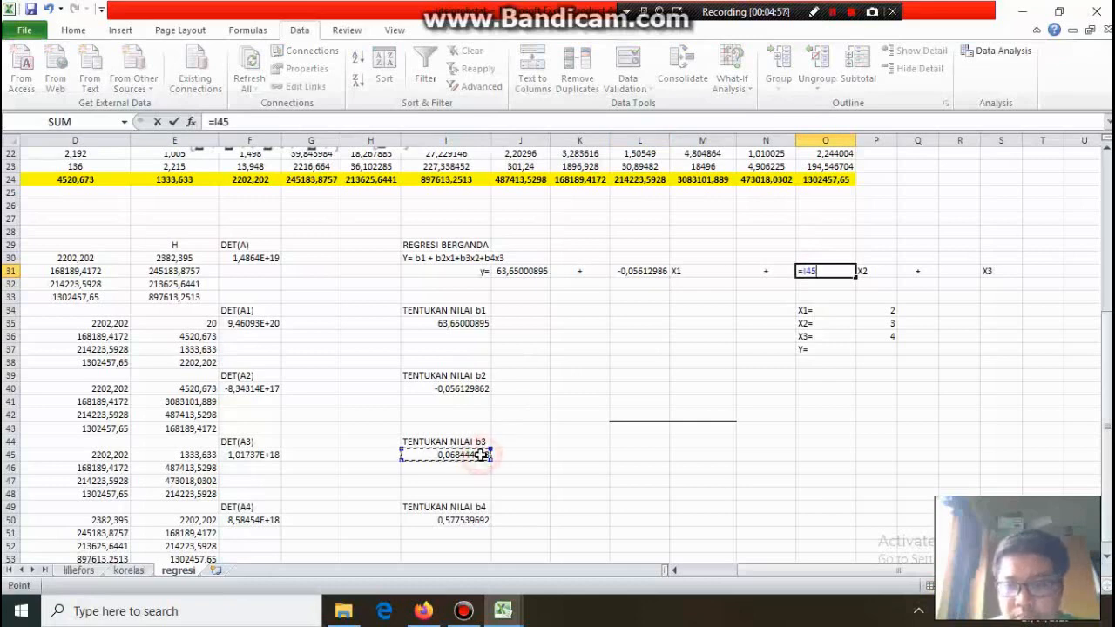
key(Return)
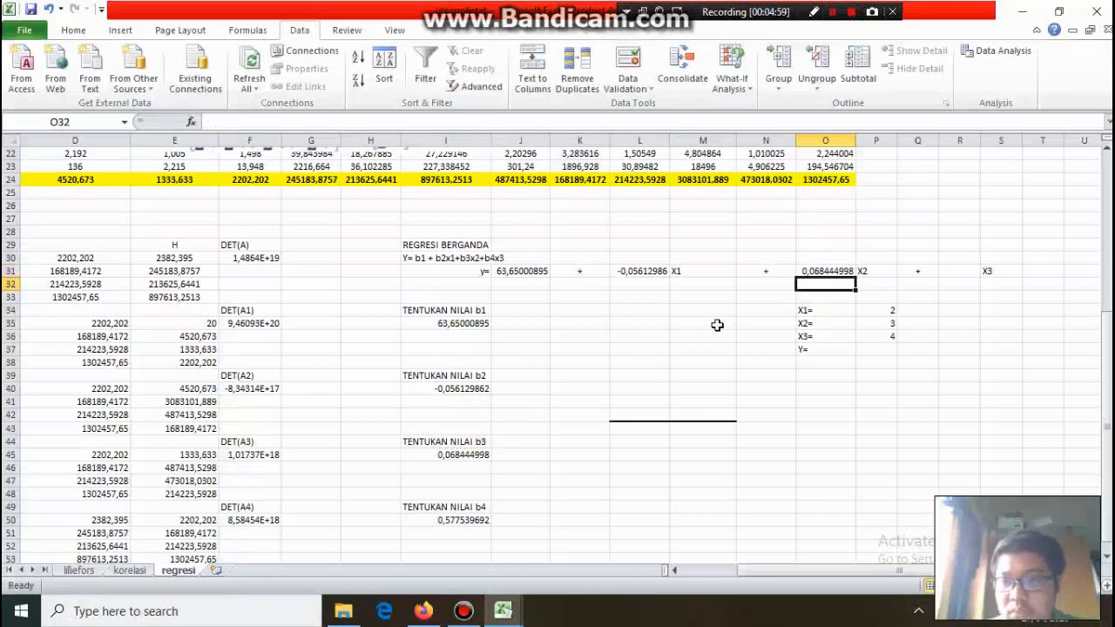
click(970, 271)
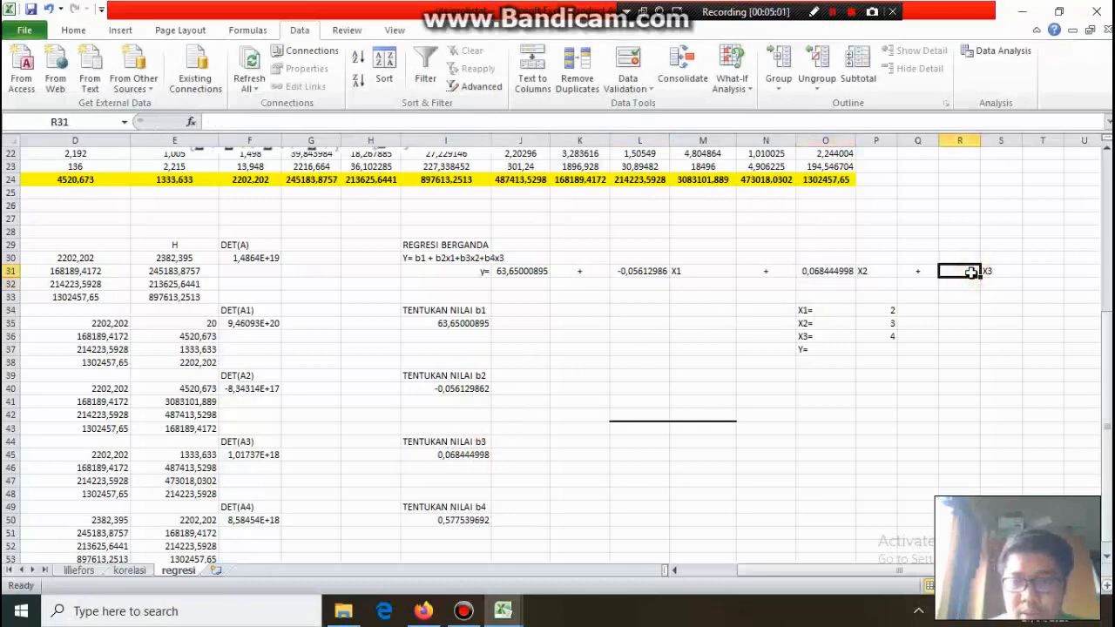
text(=)
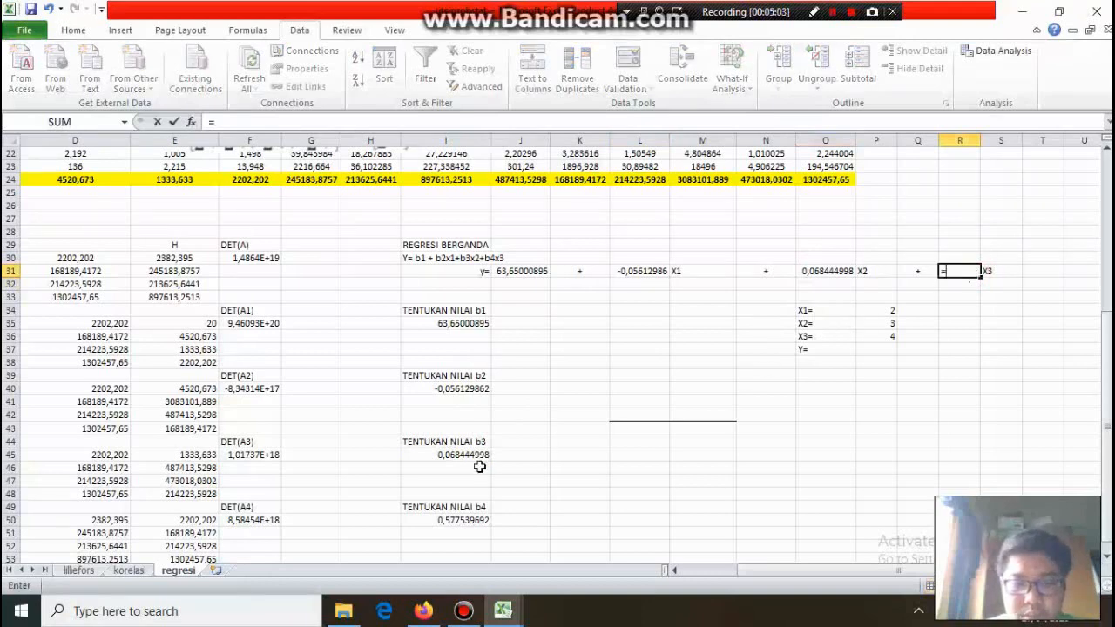
click(461, 520)
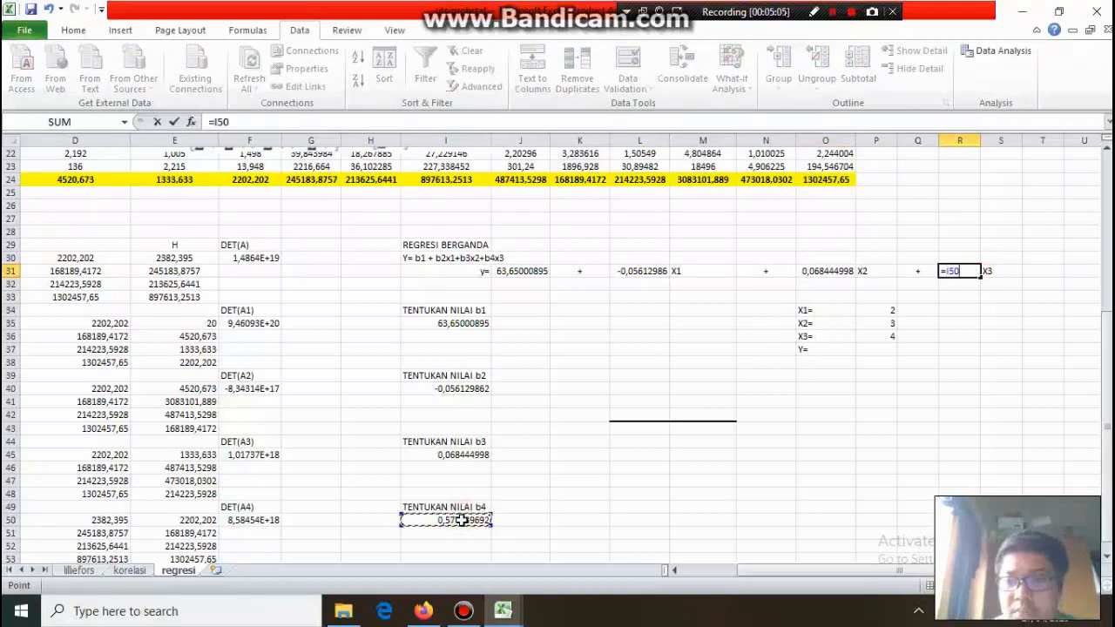
key(Return)
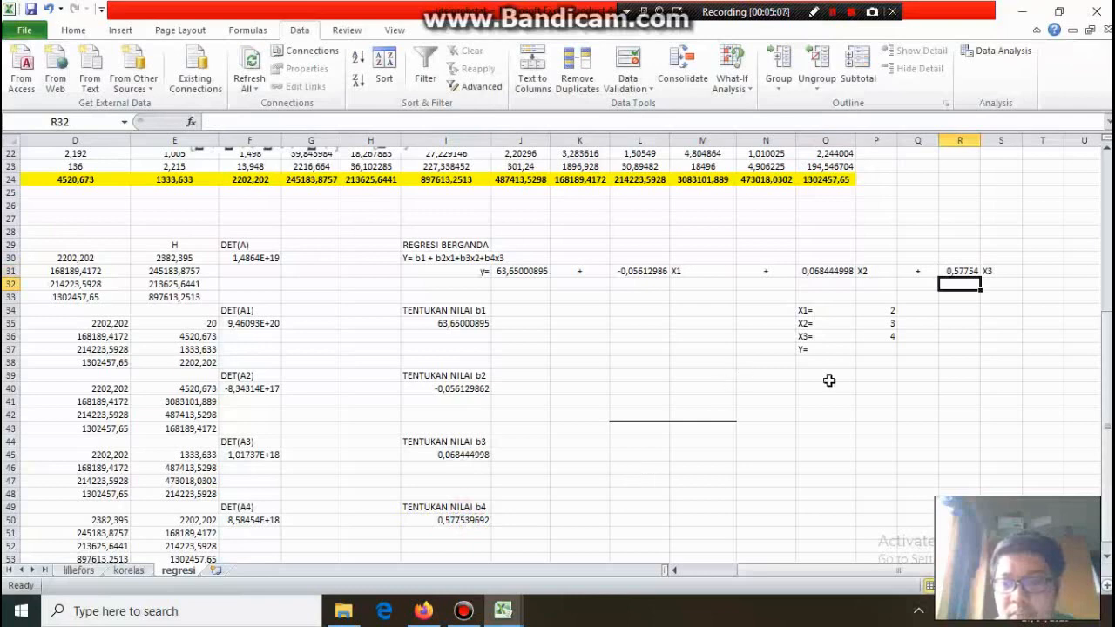
Calculate the predicted Y in P37 from the regression equation and predictor values with the formula =J31+L31*P34+O31*P35+R31*P36.
click(882, 349)
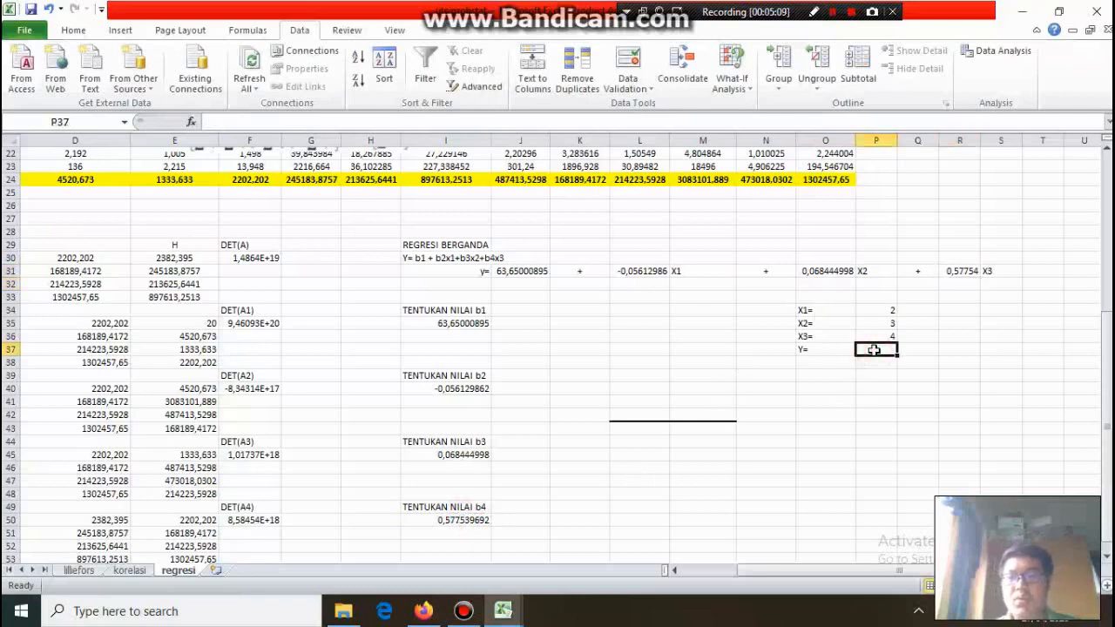
text(=)
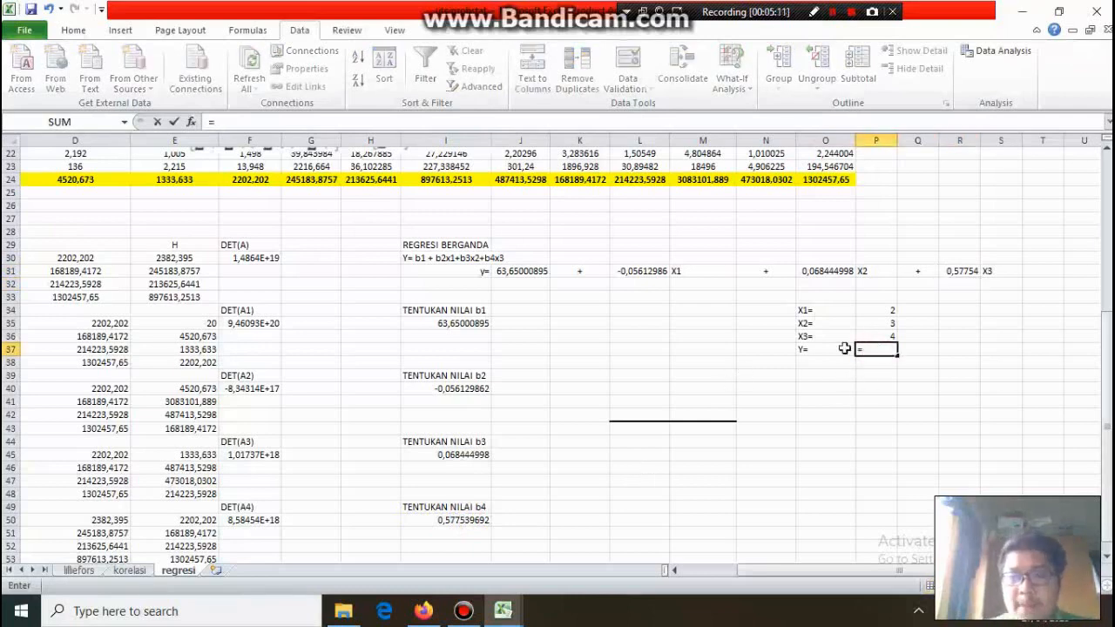
click(531, 273)
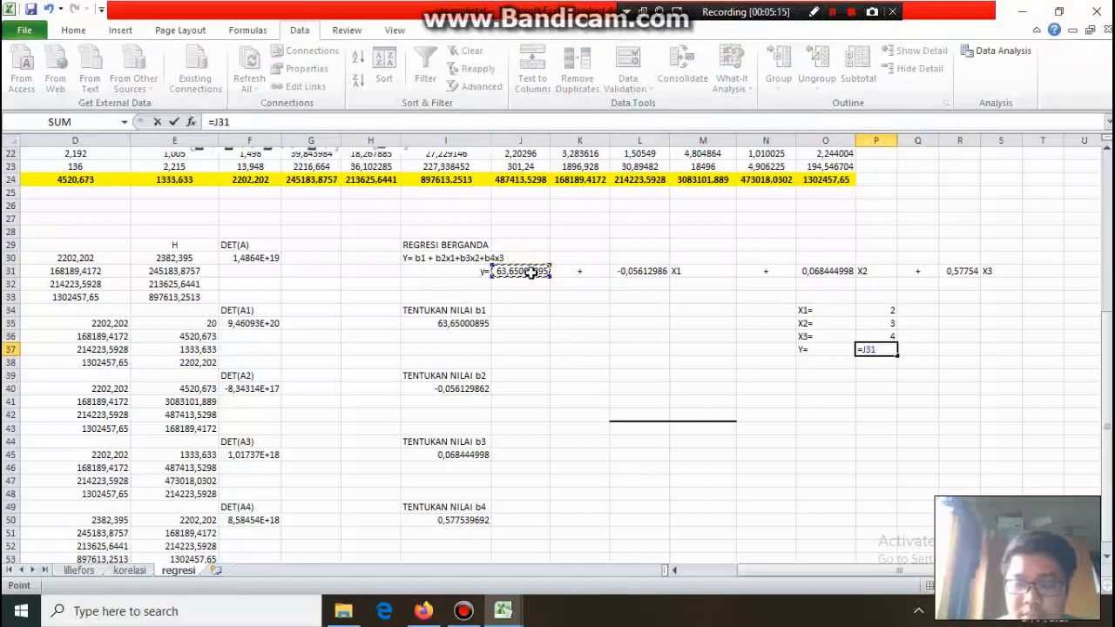
text(+)
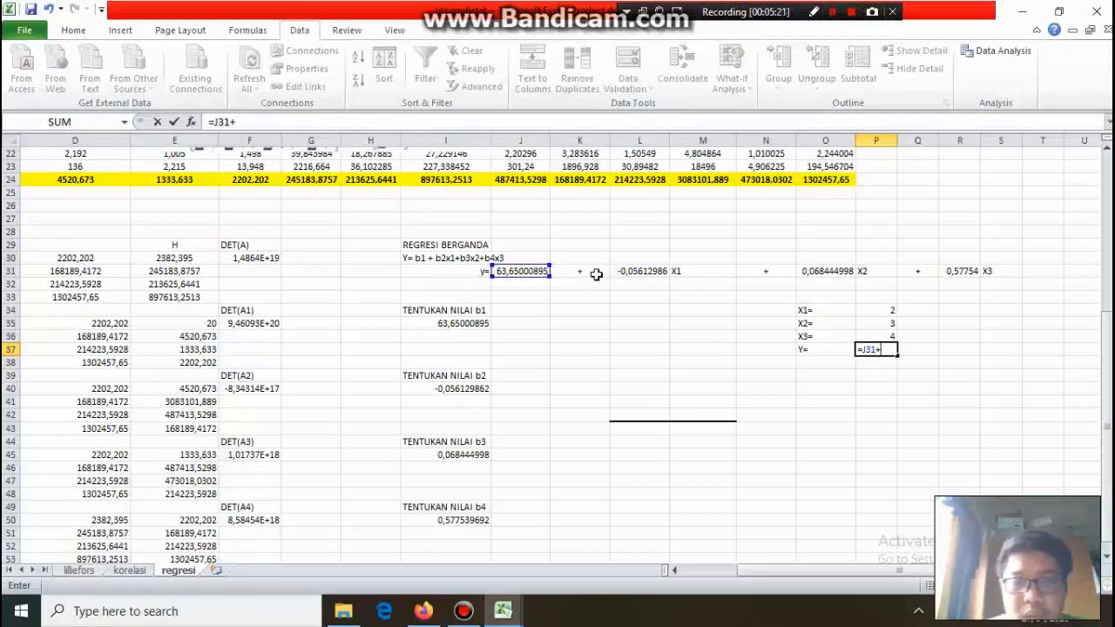
click(638, 272)
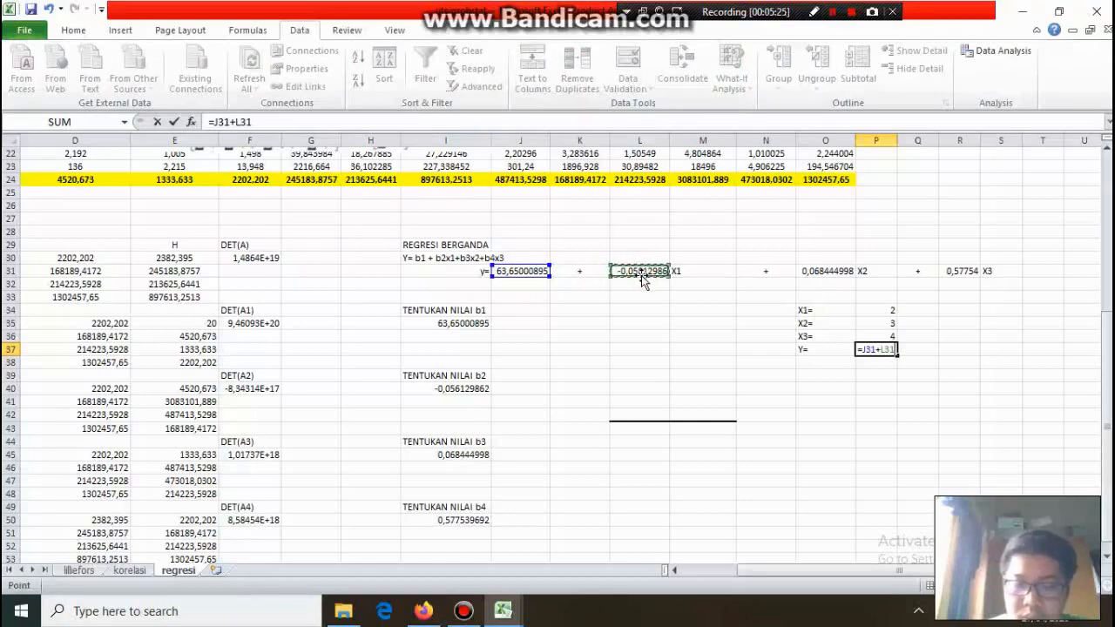
text(*)
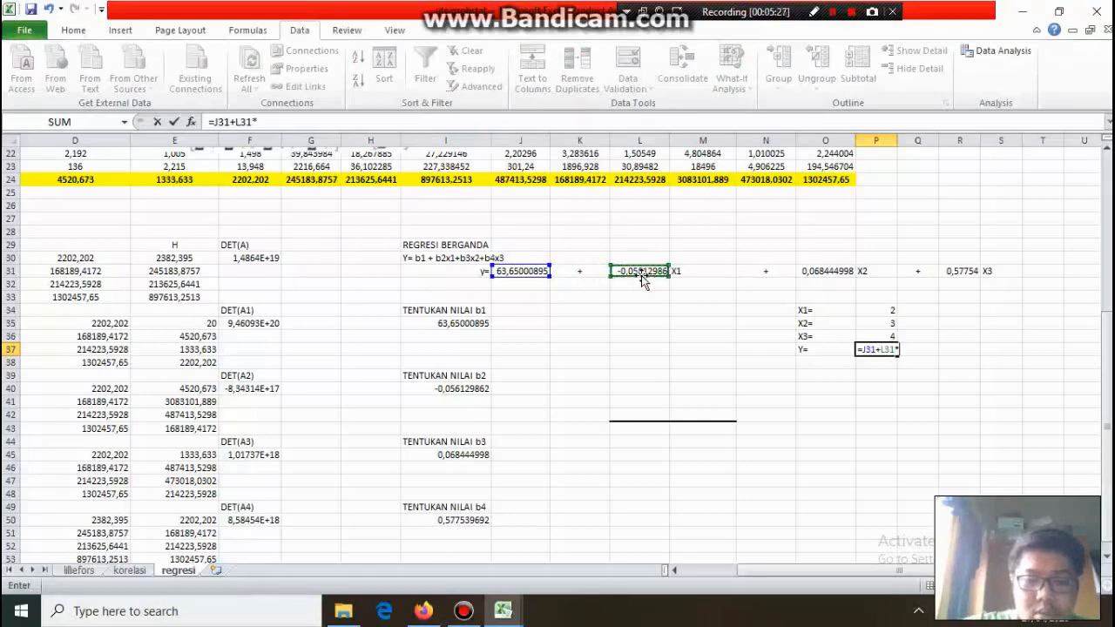
click(880, 310)
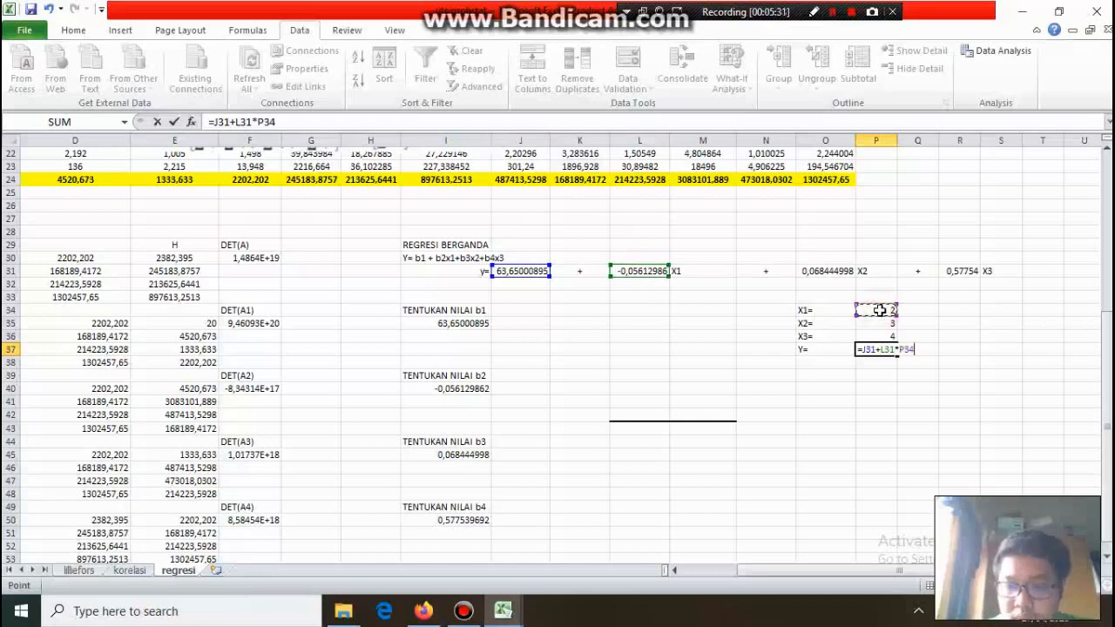
text(+)
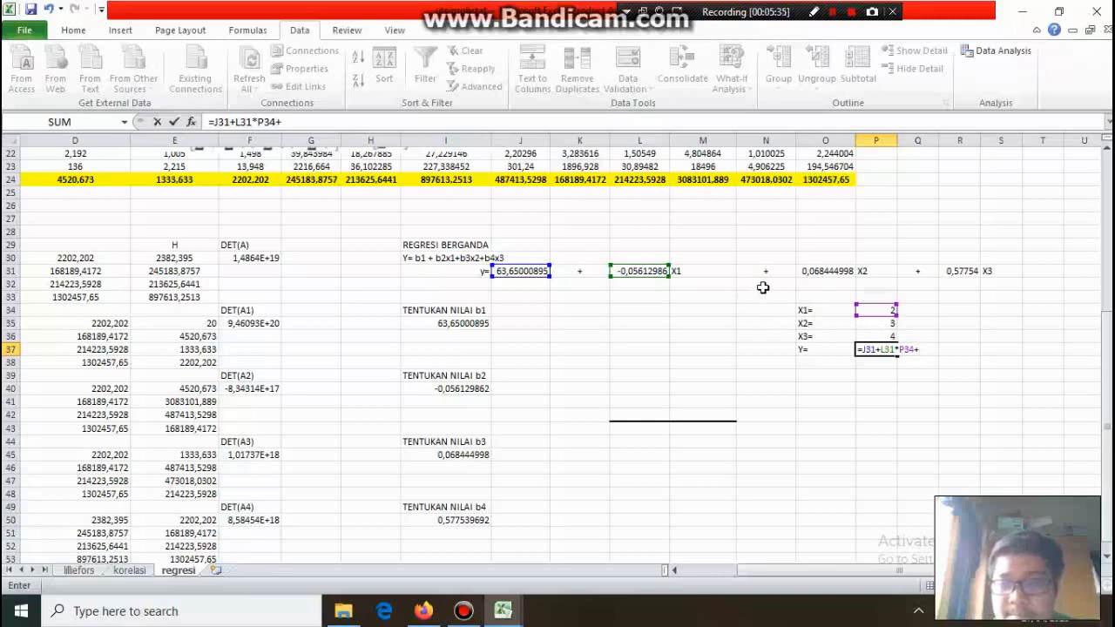
click(810, 272)
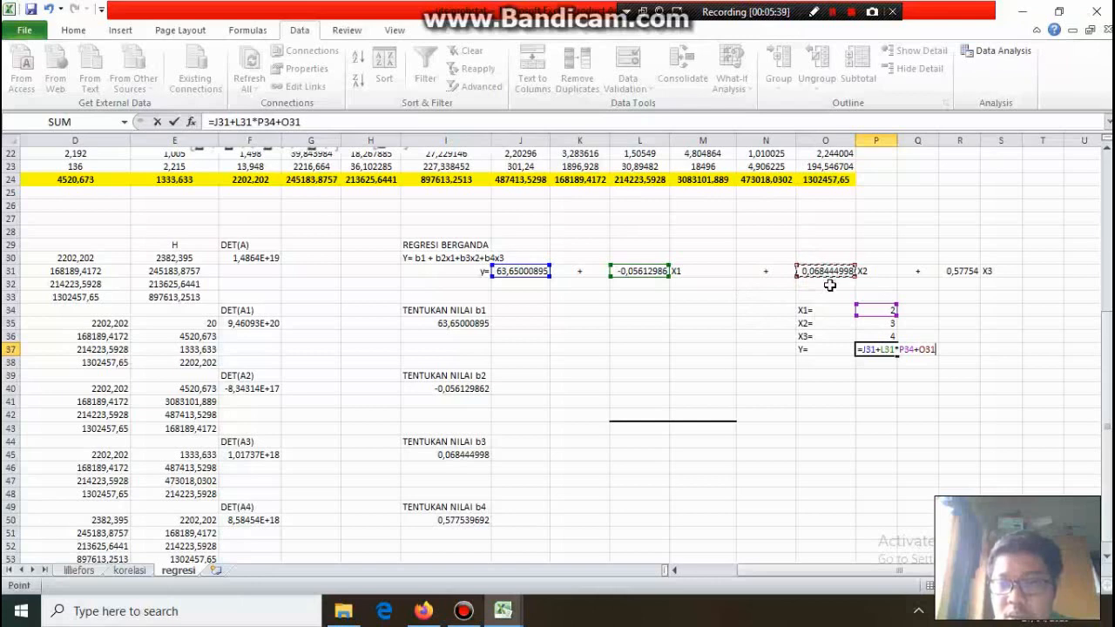
text(*)
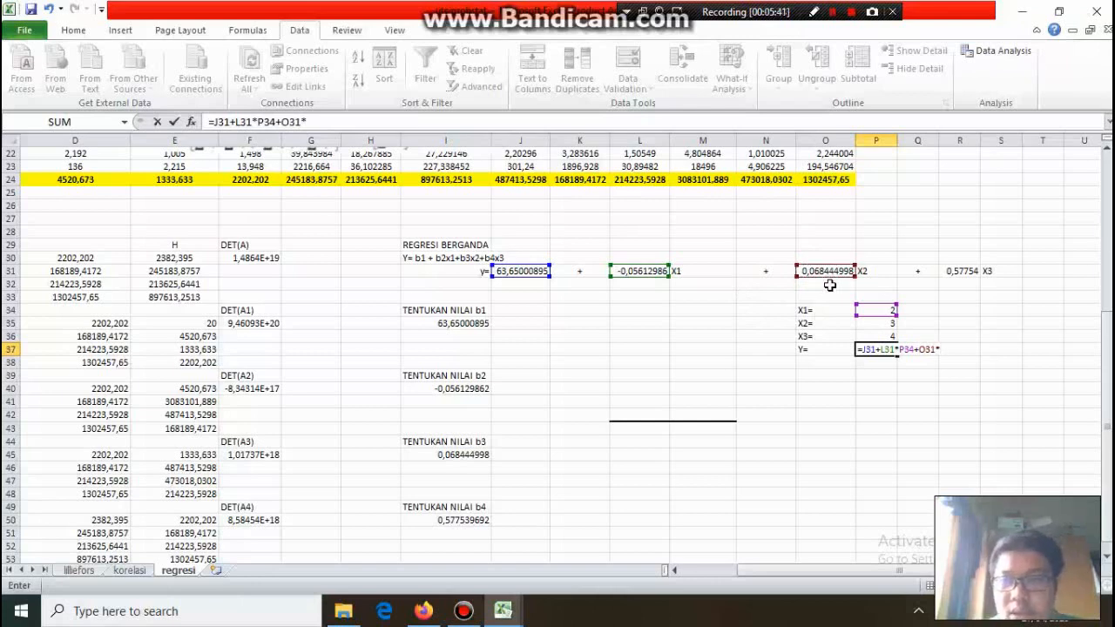
click(880, 322)
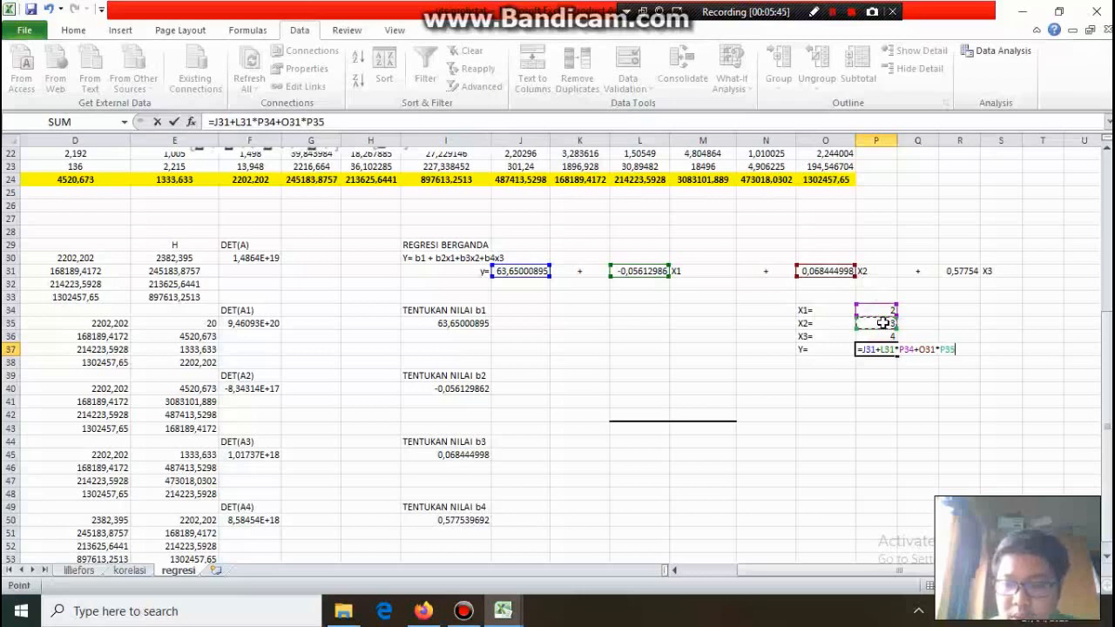
text(+)
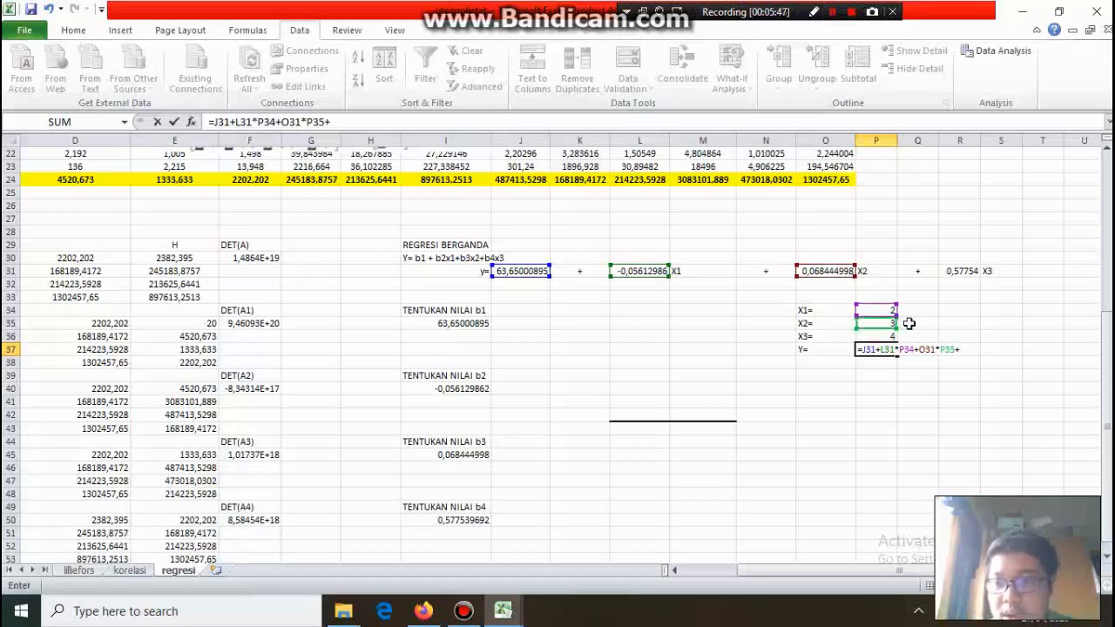
click(956, 273)
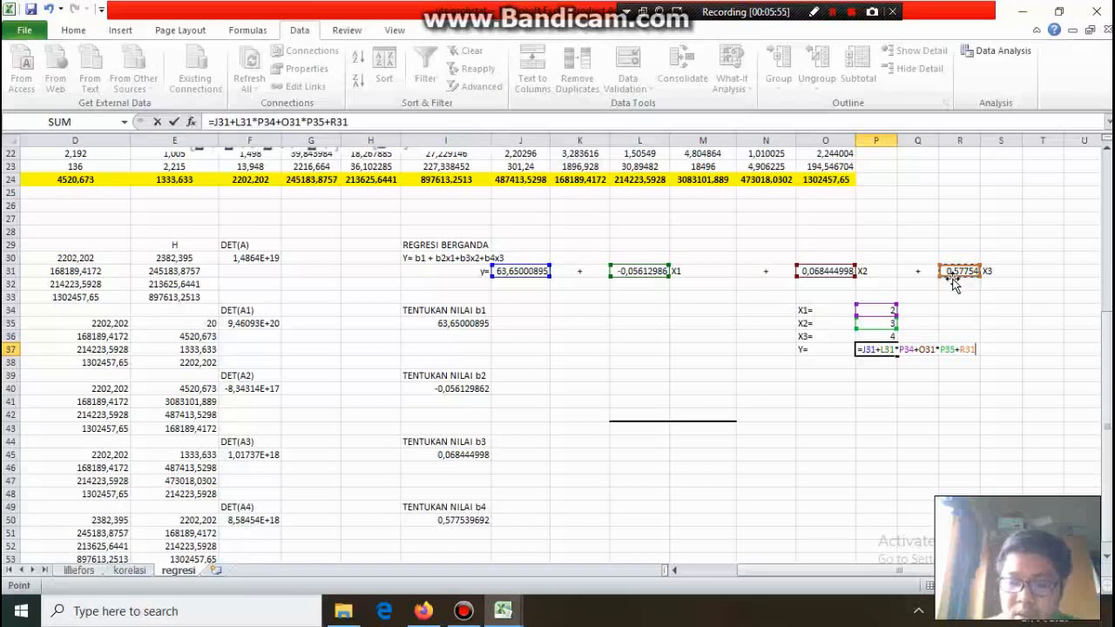
click(879, 338)
key(Return)
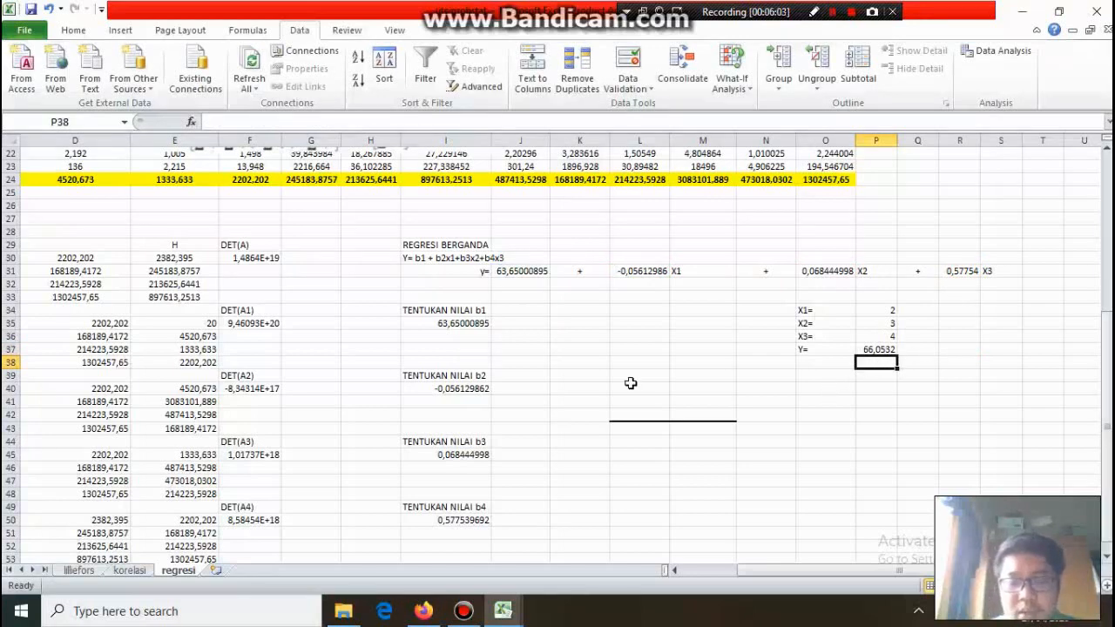
Check the Analysis ToolPak entry in the list of add-ins in the program options.
click(680, 387)
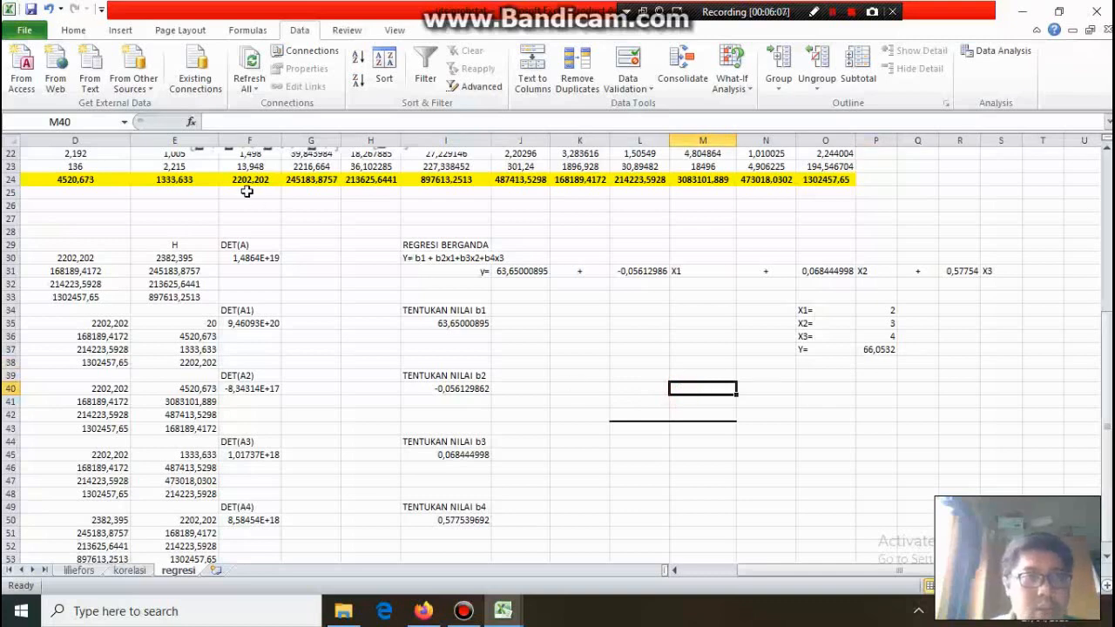
click(25, 31)
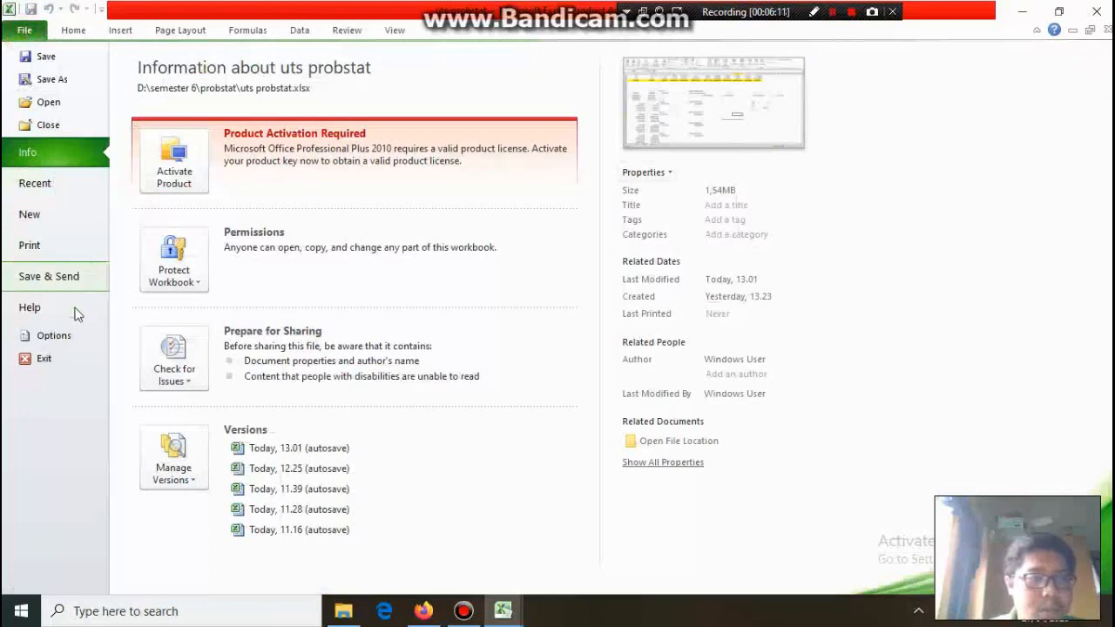
click(54, 335)
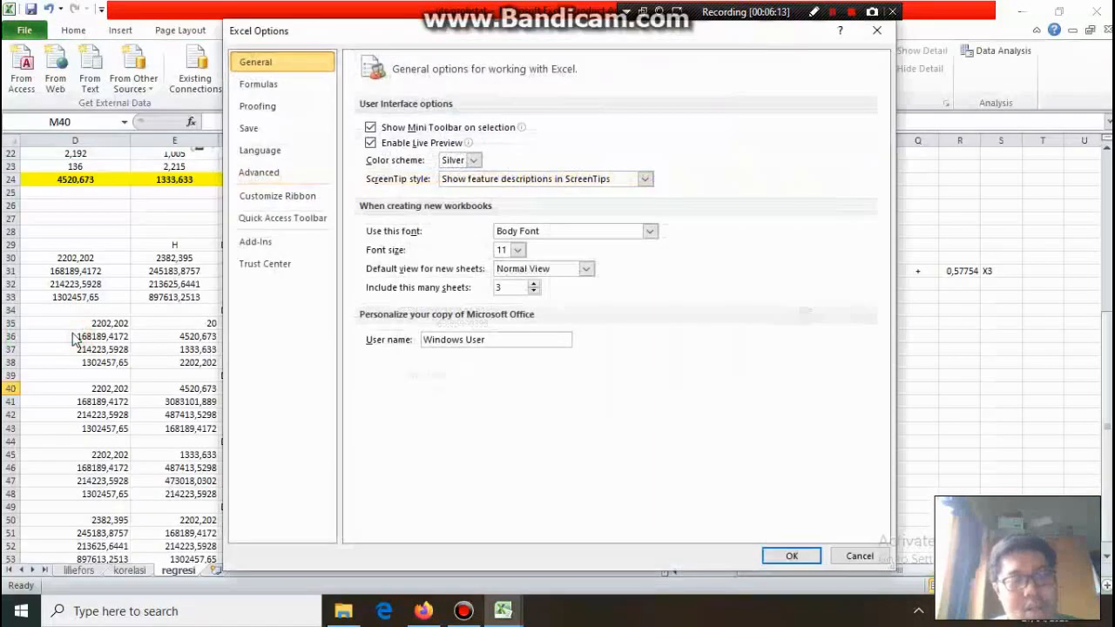
click(279, 246)
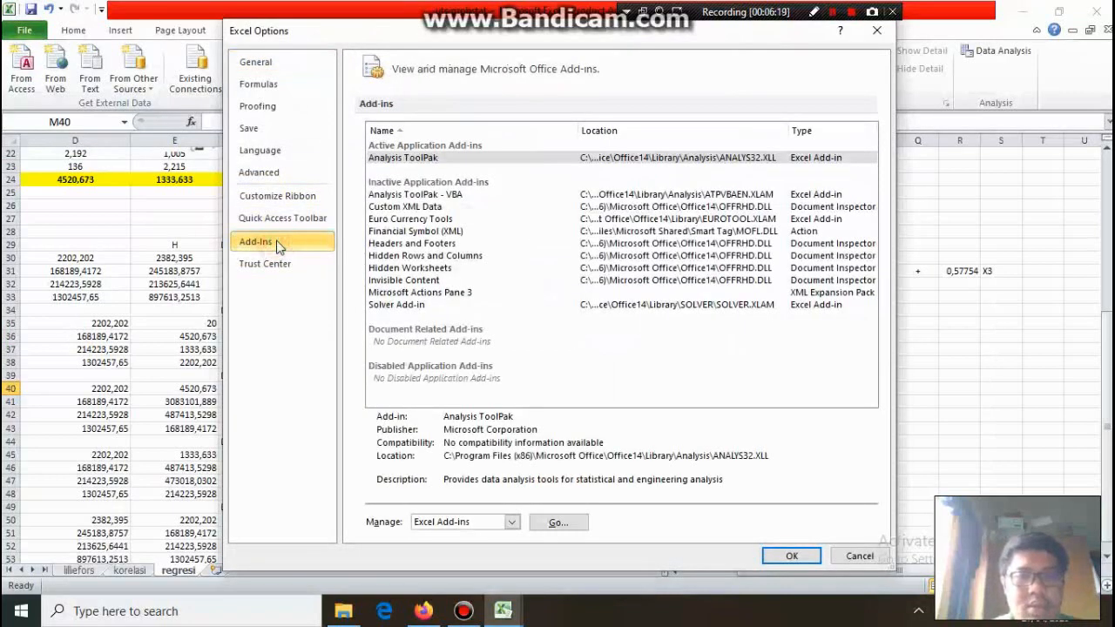
click(427, 159)
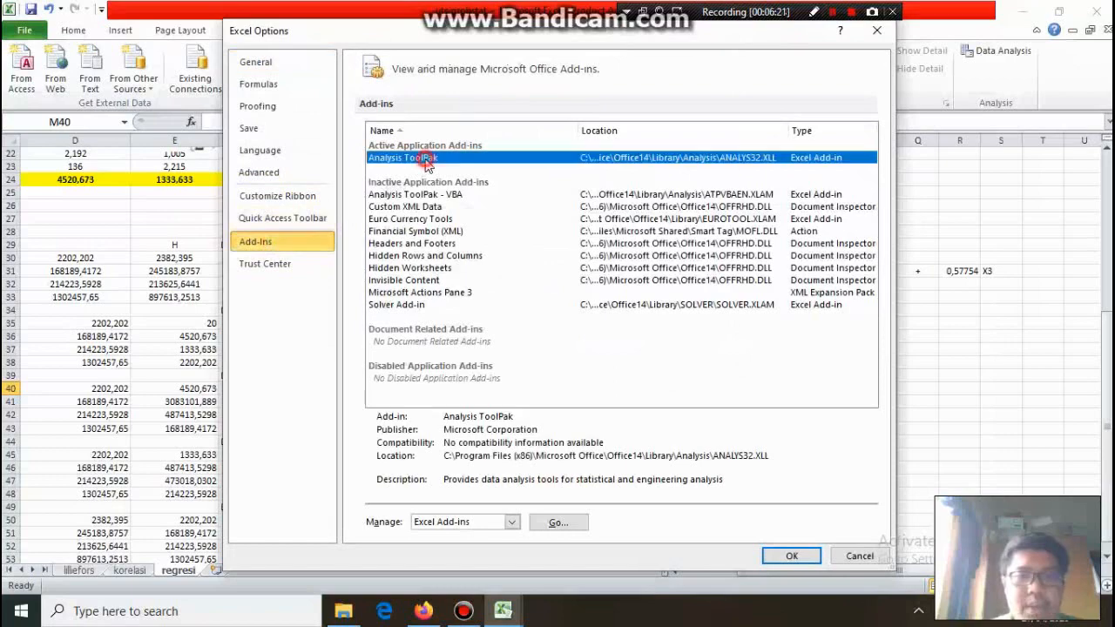
click(799, 556)
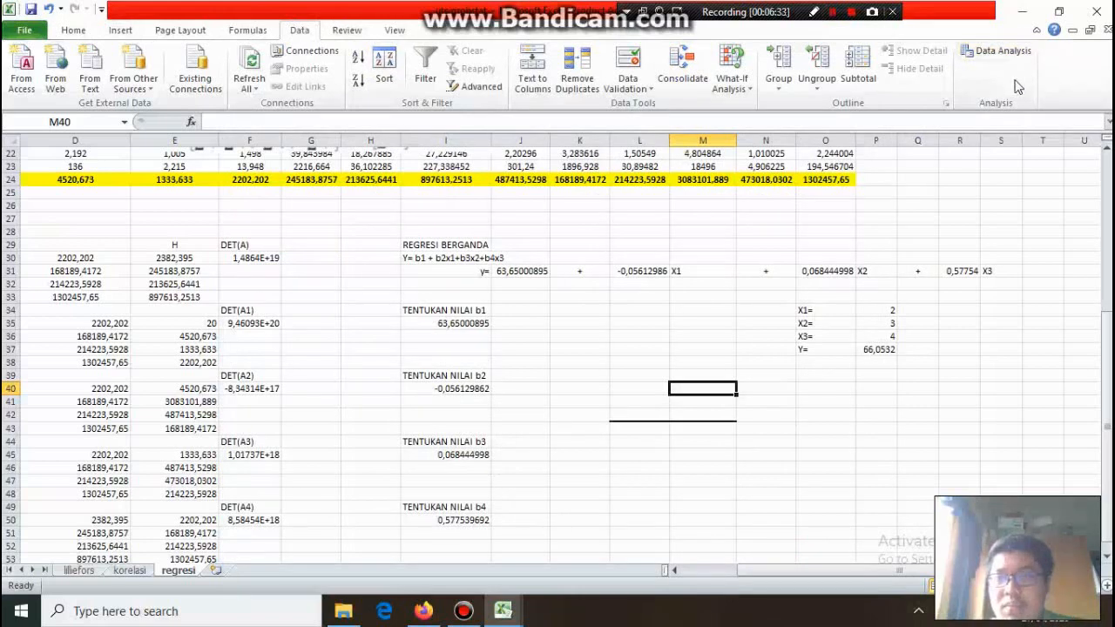
click(1001, 52)
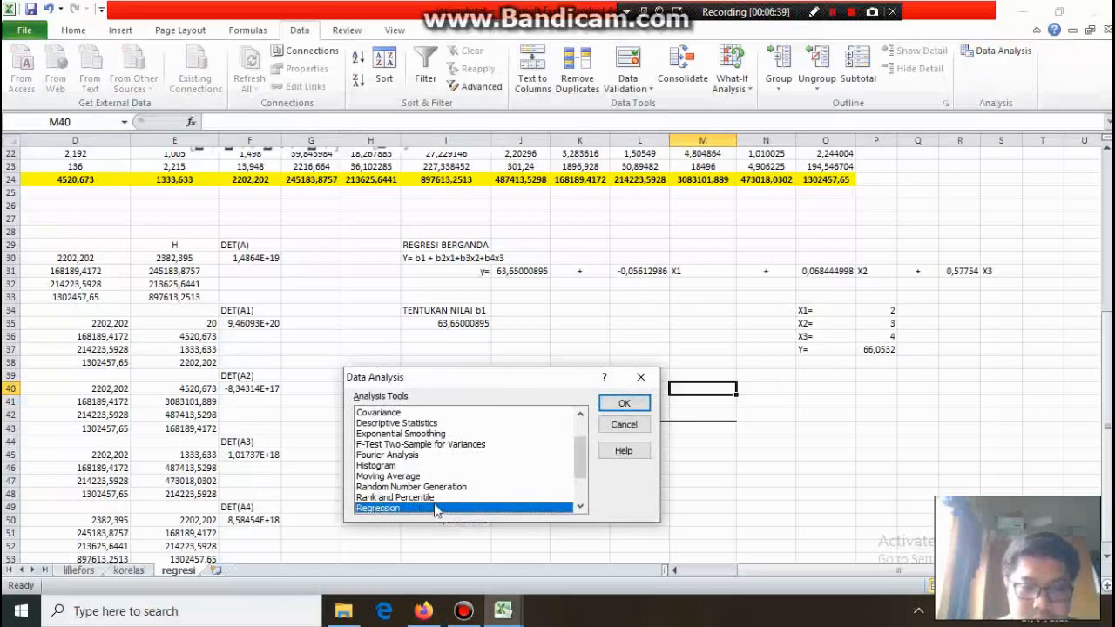
click(625, 403)
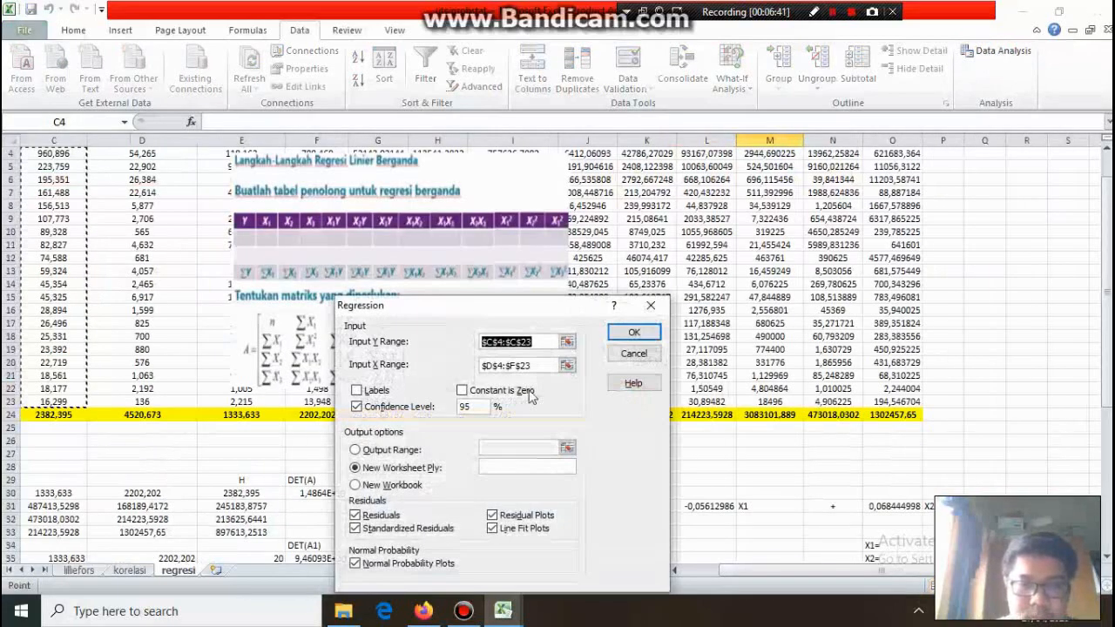
click(291, 231)
click(651, 306)
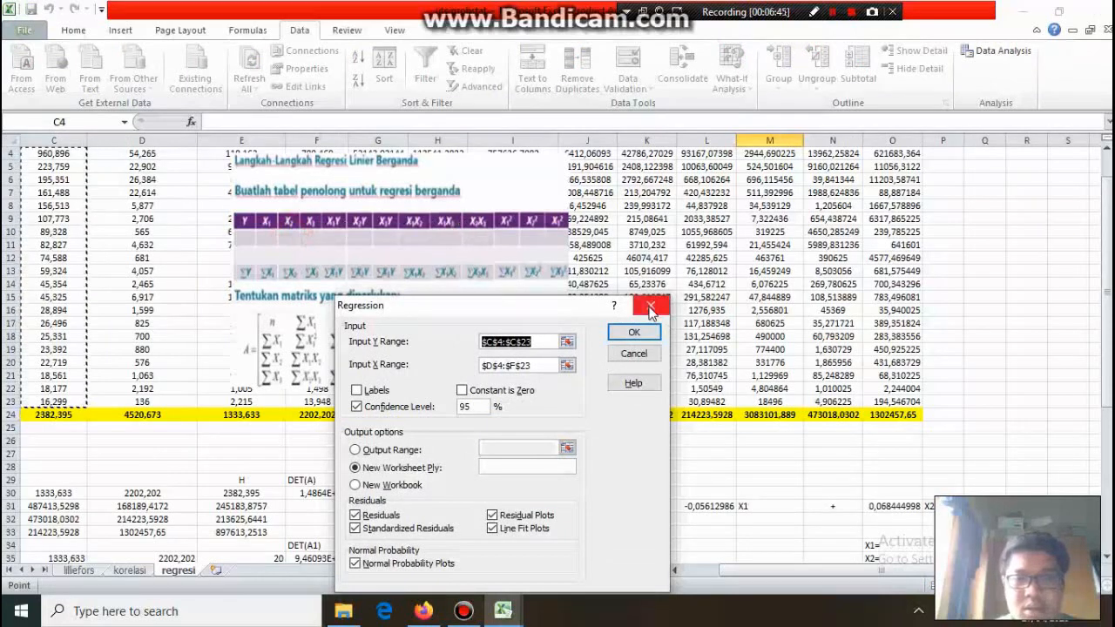
click(639, 379)
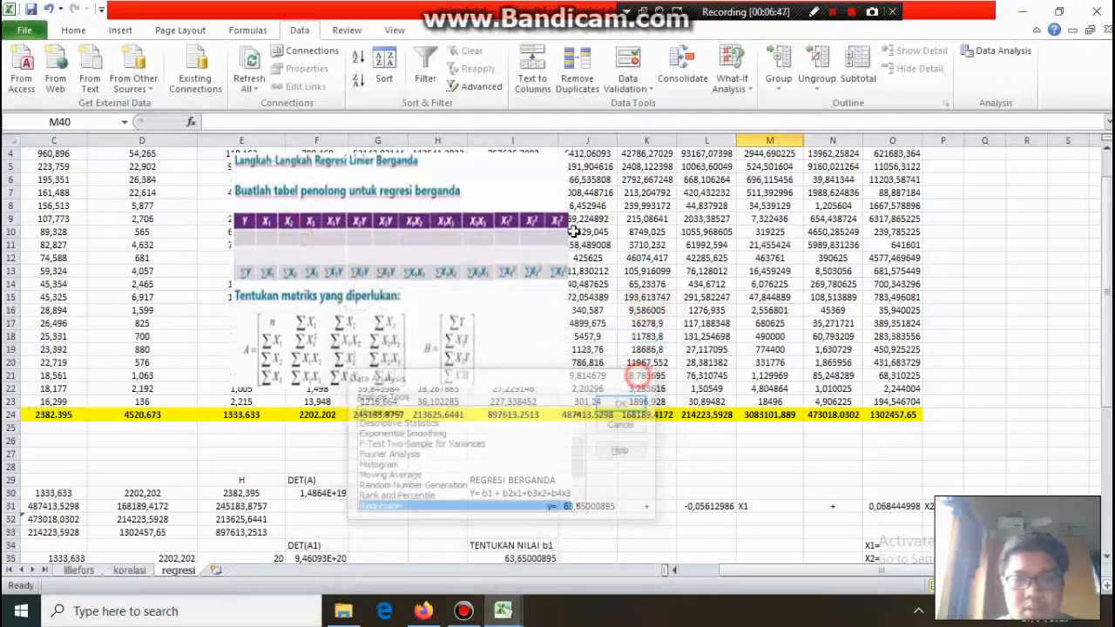
Move the regression-steps picture clear of the X3 column, over columns J to N, and open the Regression analysis tool.
drag(531, 217, 841, 203)
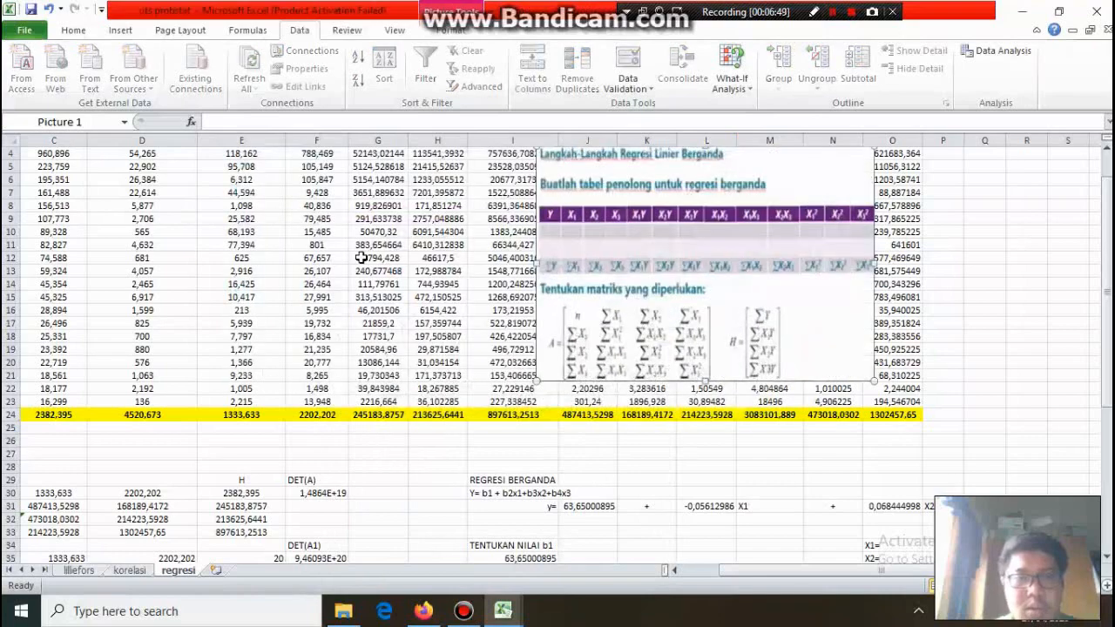
scroll(361, 258, up, 1)
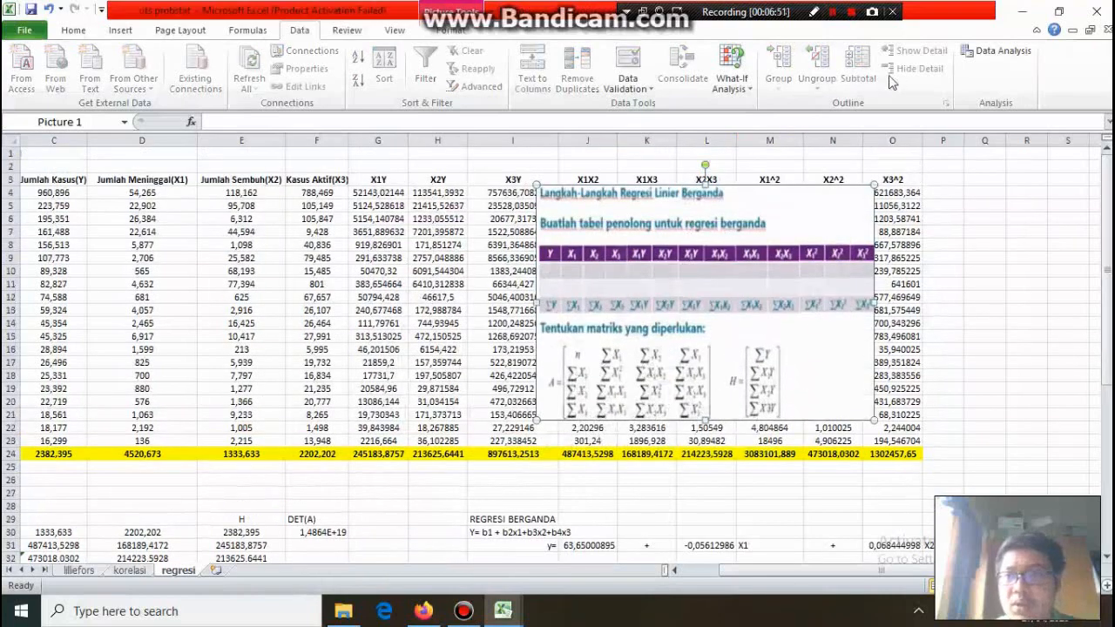
click(967, 50)
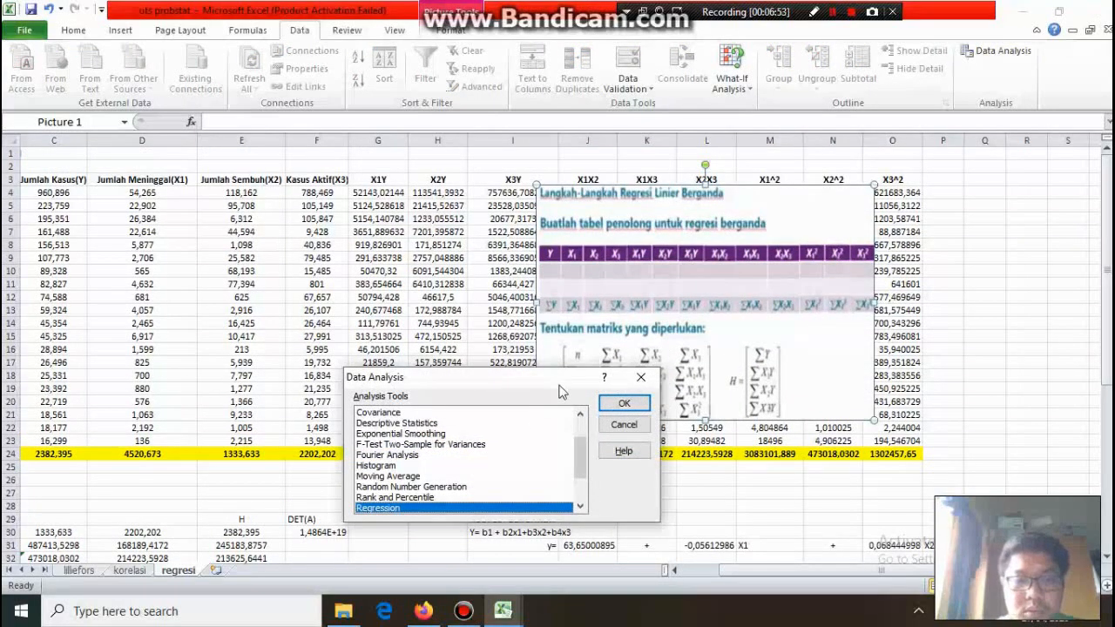
click(634, 408)
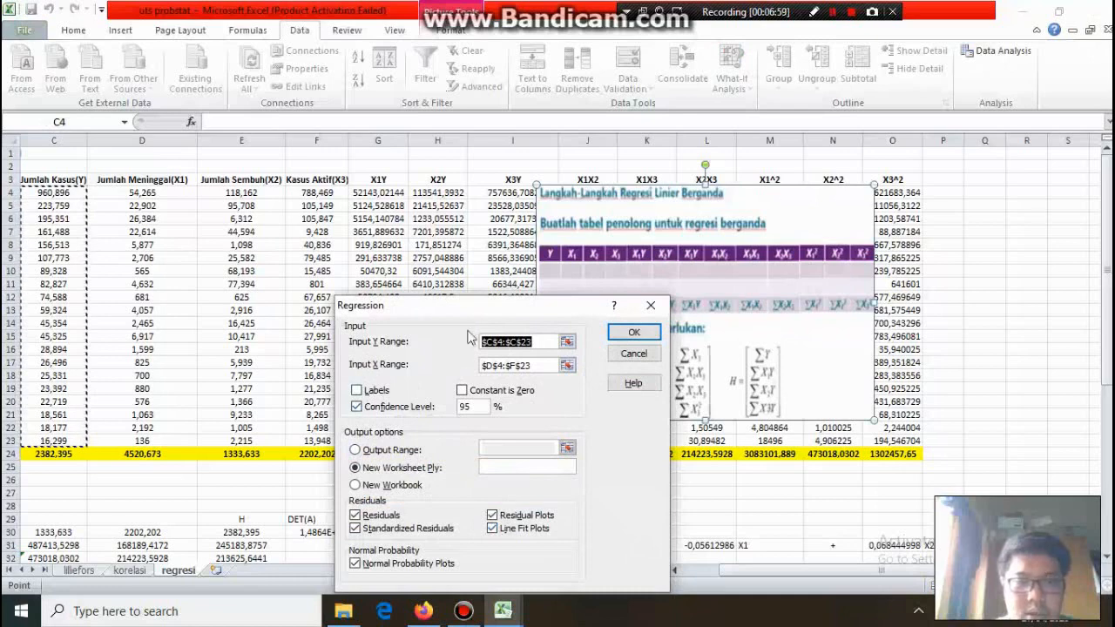
Reselect $C$4:$C$23 as the Input Y Range and run the regression to a new worksheet.
click(537, 342)
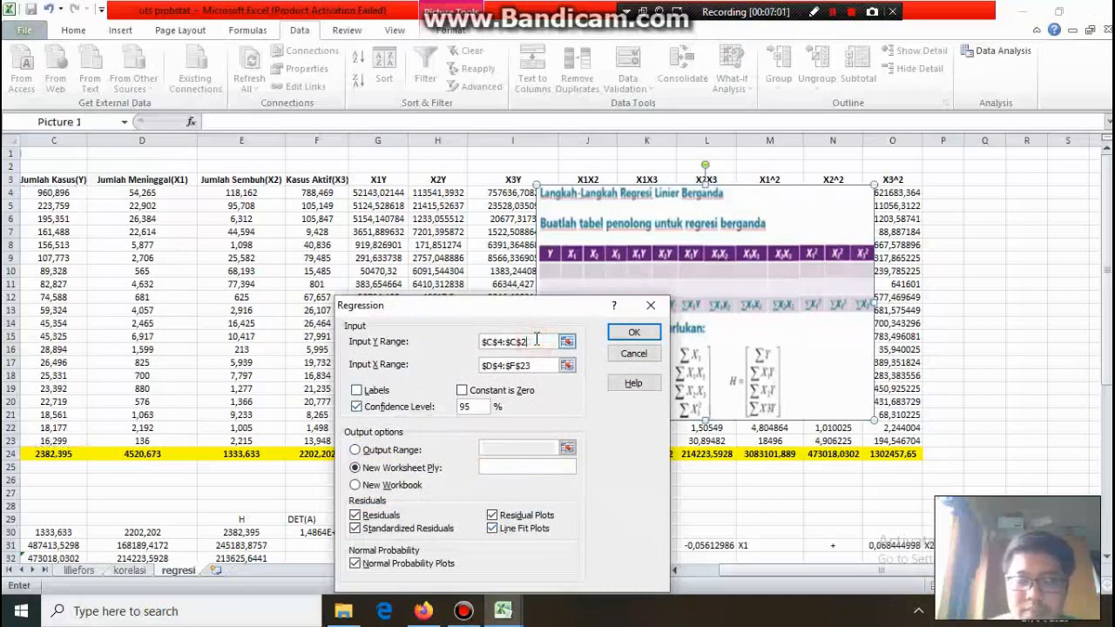
key(BackSpace)
key(BackSpace)
key(BackSpace)
key(BackSpace)
key(BackSpace)
key(BackSpace)
key(BackSpace)
key(BackSpace)
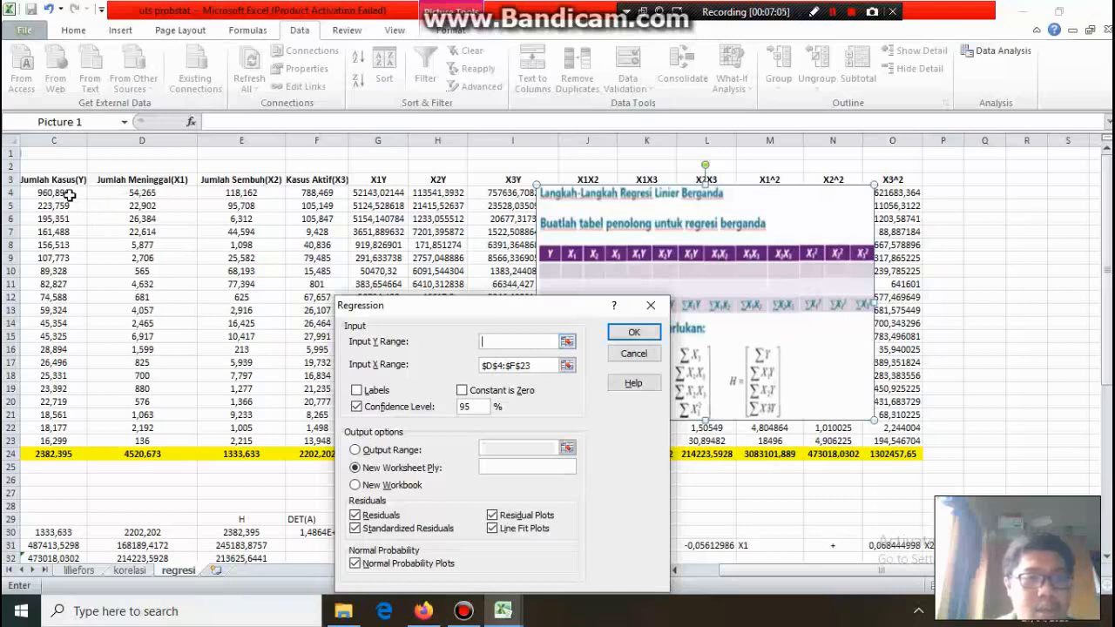
drag(69, 192, 70, 438)
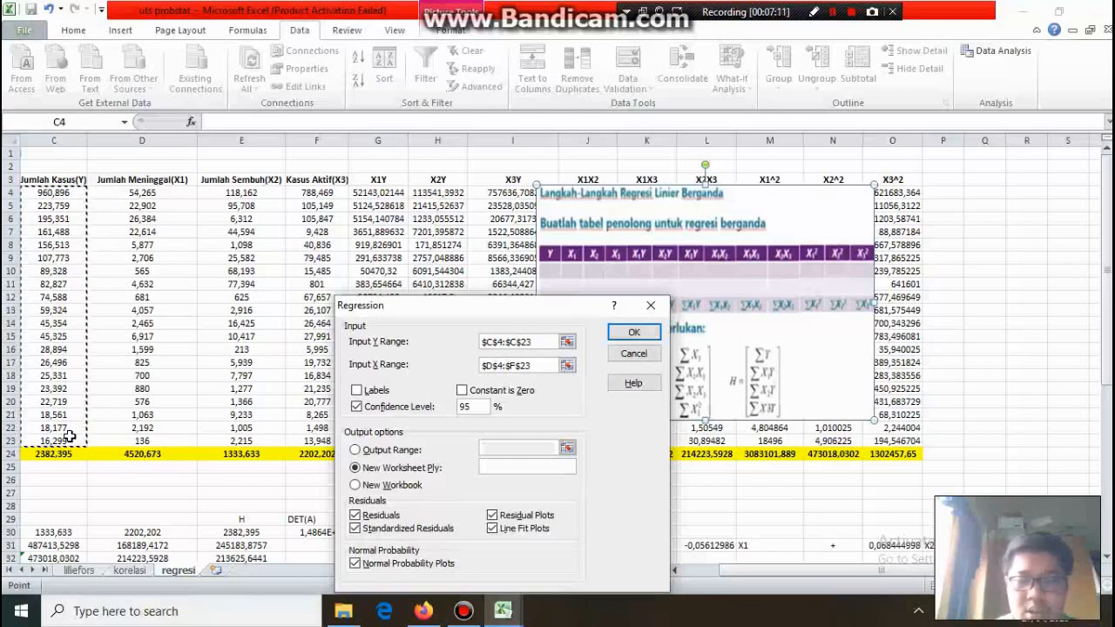
key(Return)
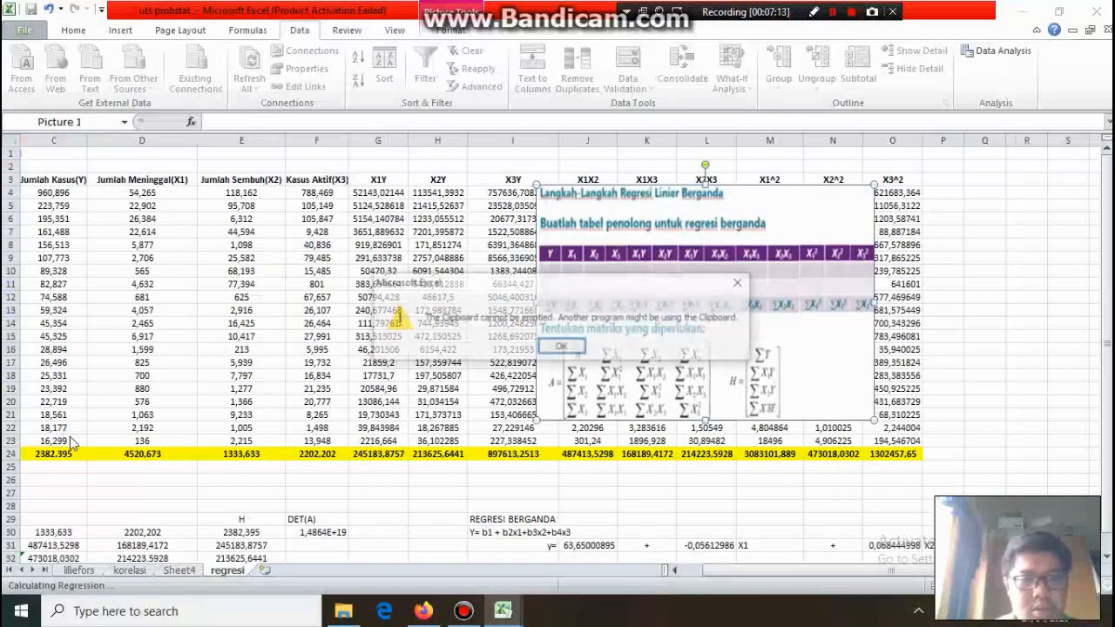
click(741, 283)
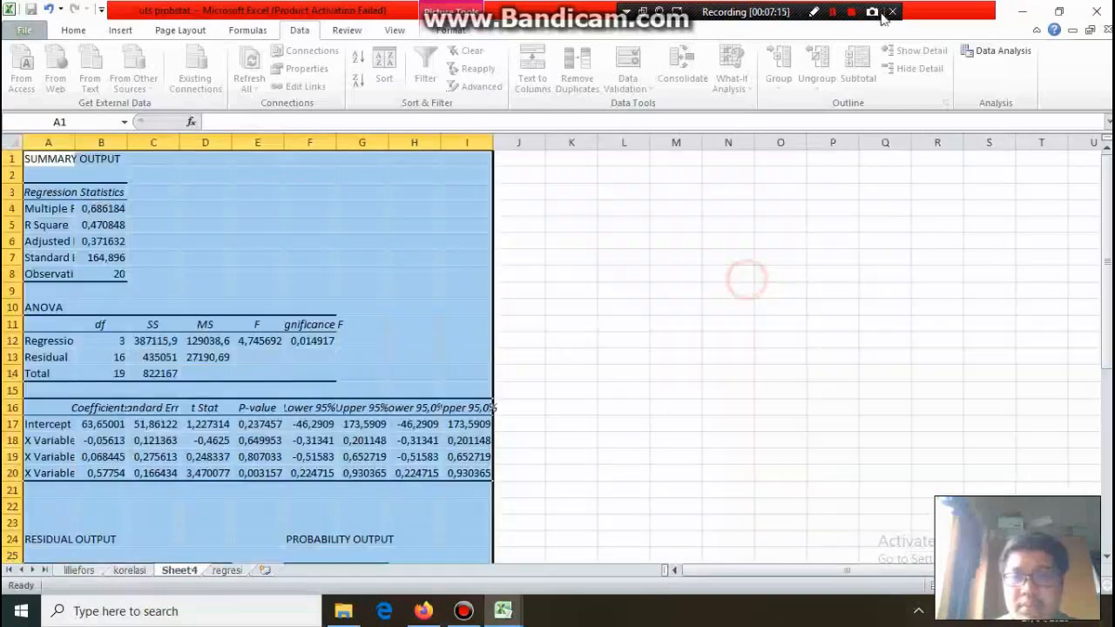
Reopen the Regression analysis tool from the regresi sheet and reselect $C$4:$C$23 as the Input Y Range.
click(225, 571)
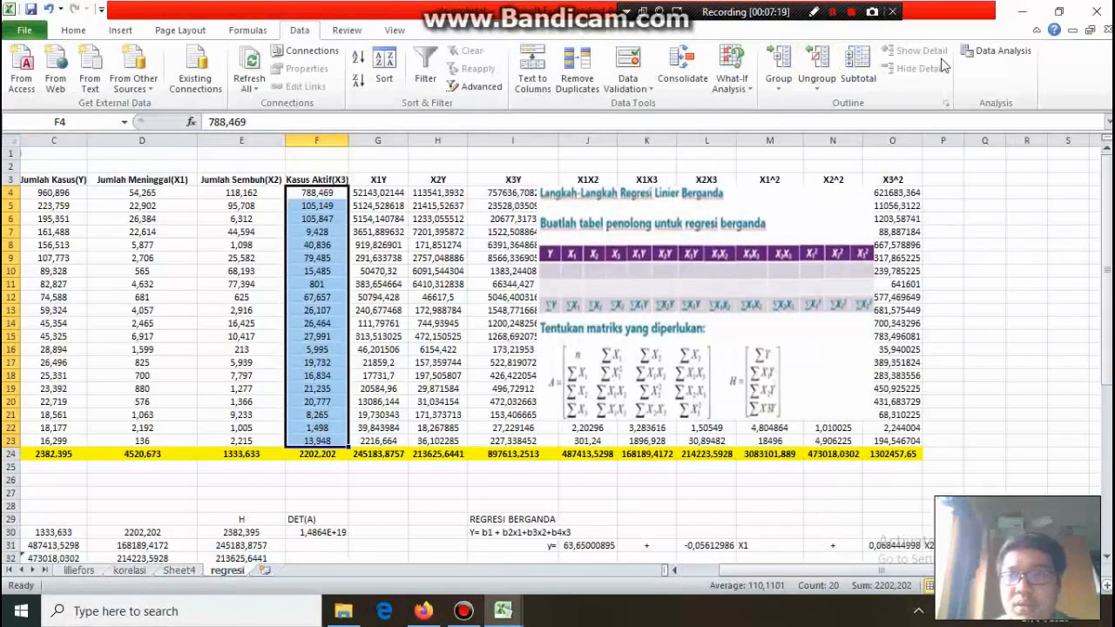
click(994, 51)
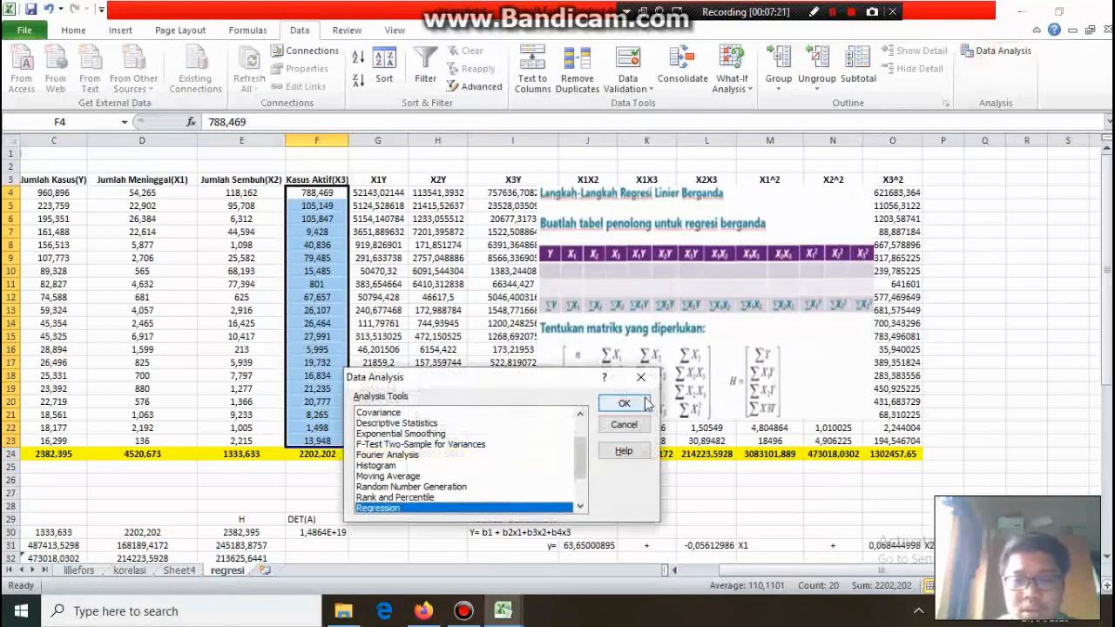
click(624, 403)
click(542, 343)
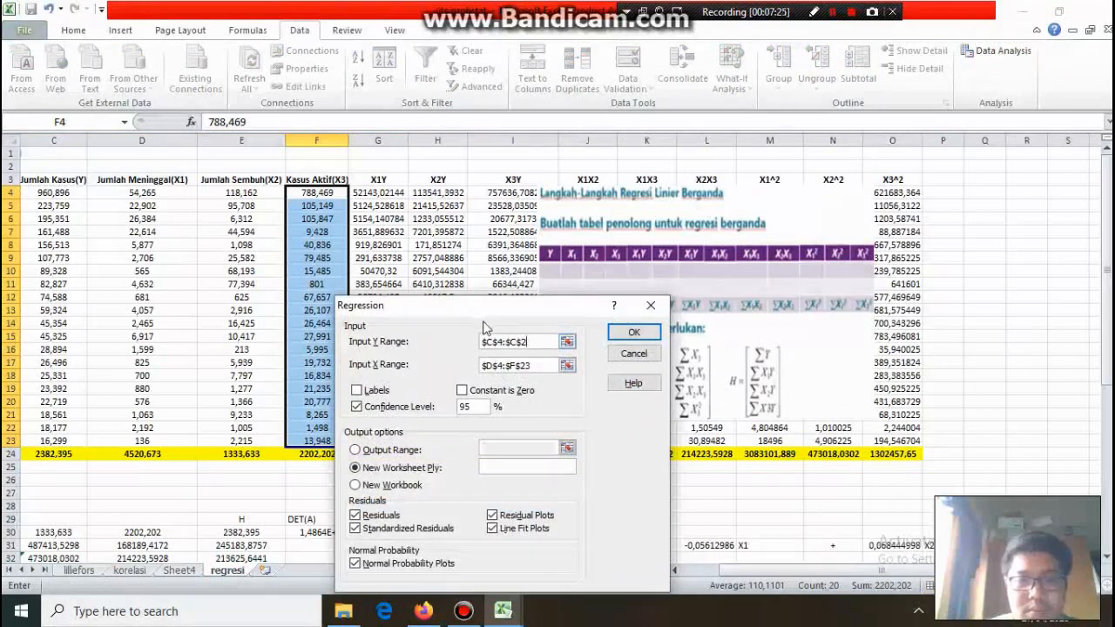
key(BackSpace)
key(BackSpace)
key(BackSpace)
key(BackSpace)
key(BackSpace)
key(BackSpace)
key(BackSpace)
key(BackSpace)
key(BackSpace)
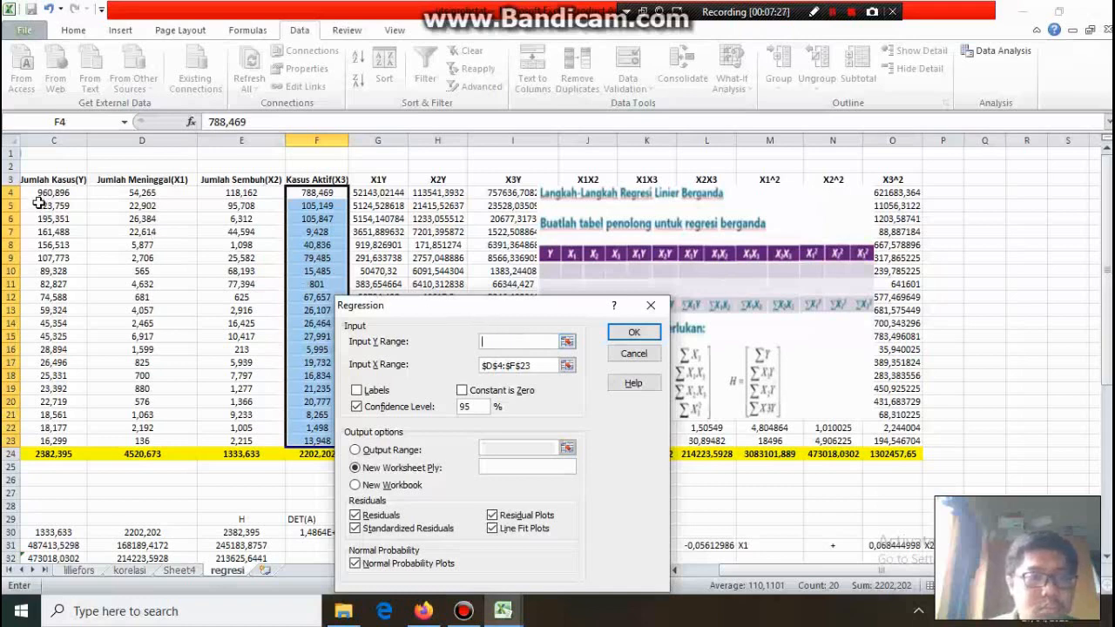
drag(40, 193, 62, 439)
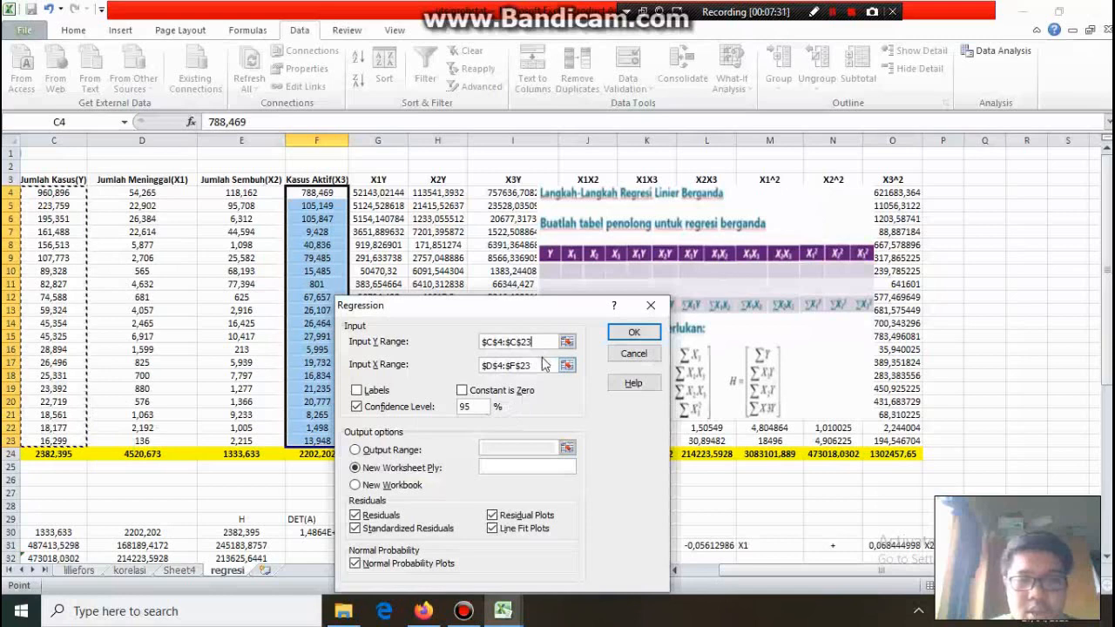
Reselect $D$4:$F$23 as the Input X Range and run the regression with residuals and plots to a new worksheet.
click(542, 364)
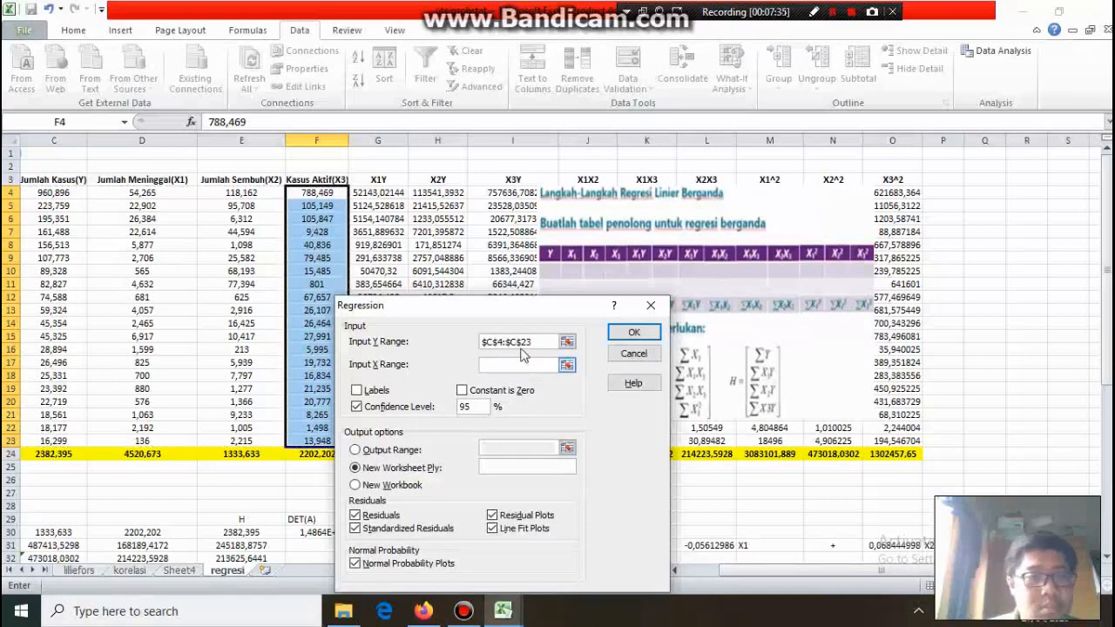
drag(127, 196, 343, 439)
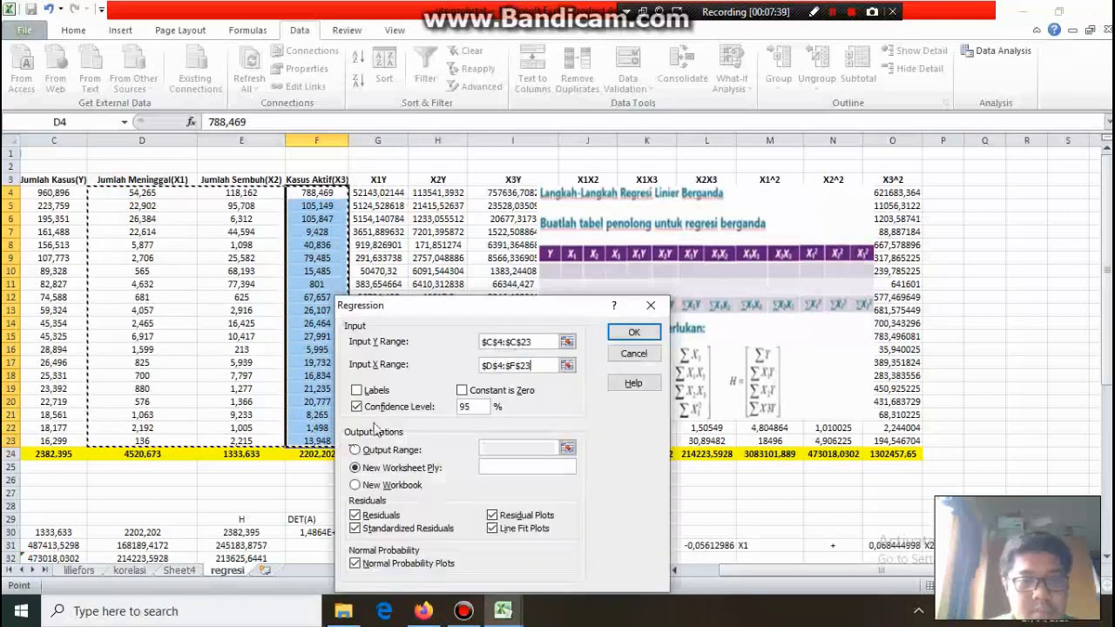
click(636, 333)
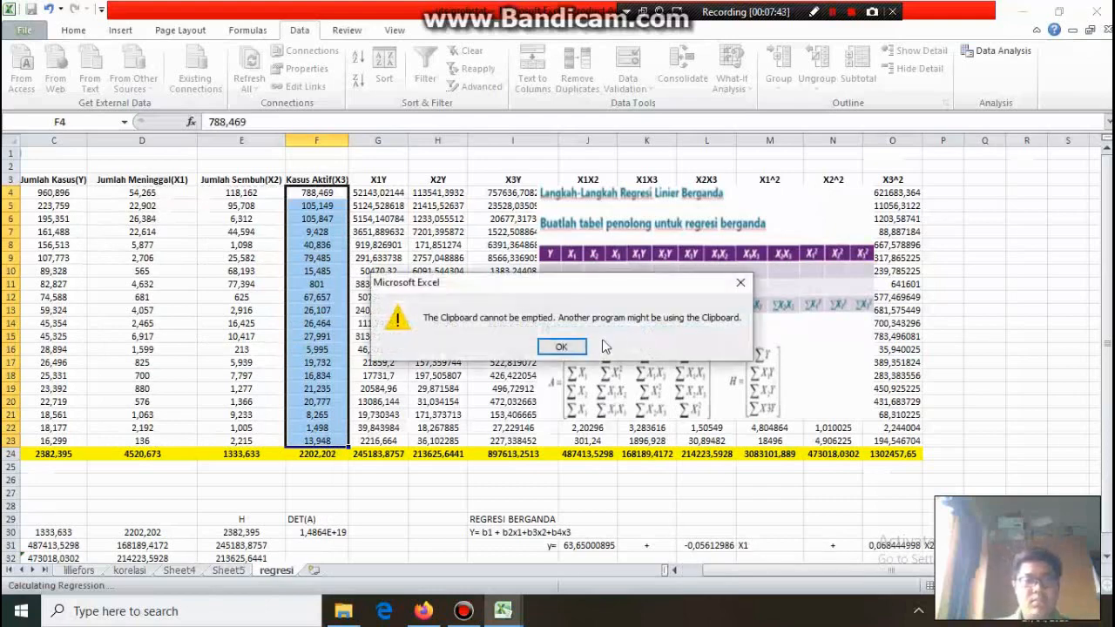
click(564, 346)
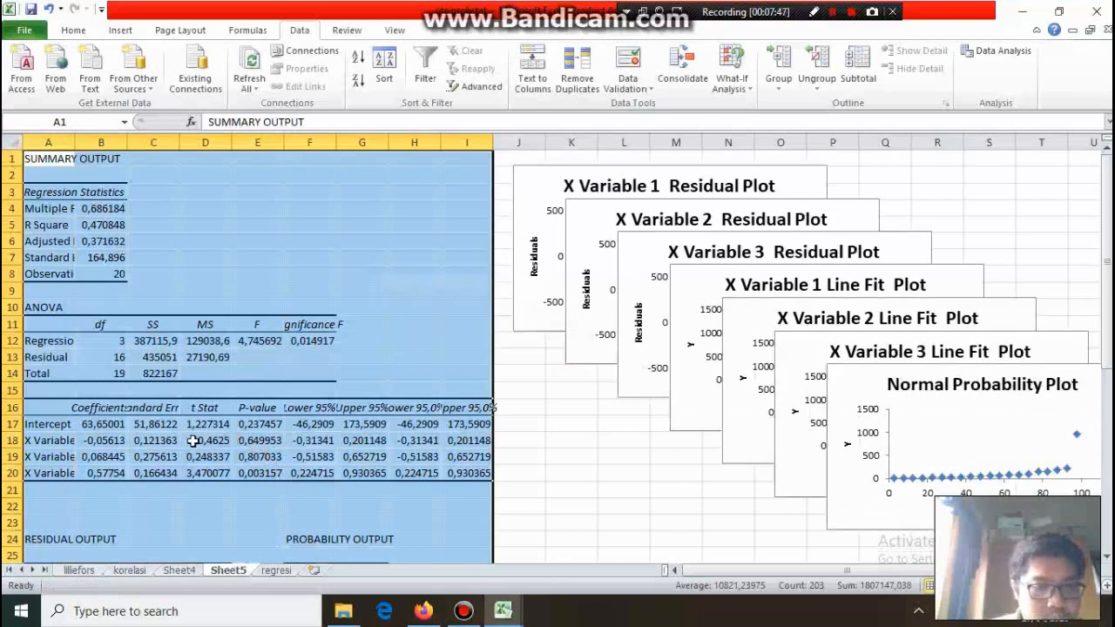
Copy the intercept and X variable coefficients in A17:B20 of Sheet5 to the regresi sheet starting at K38.
click(83, 436)
drag(39, 424, 105, 473)
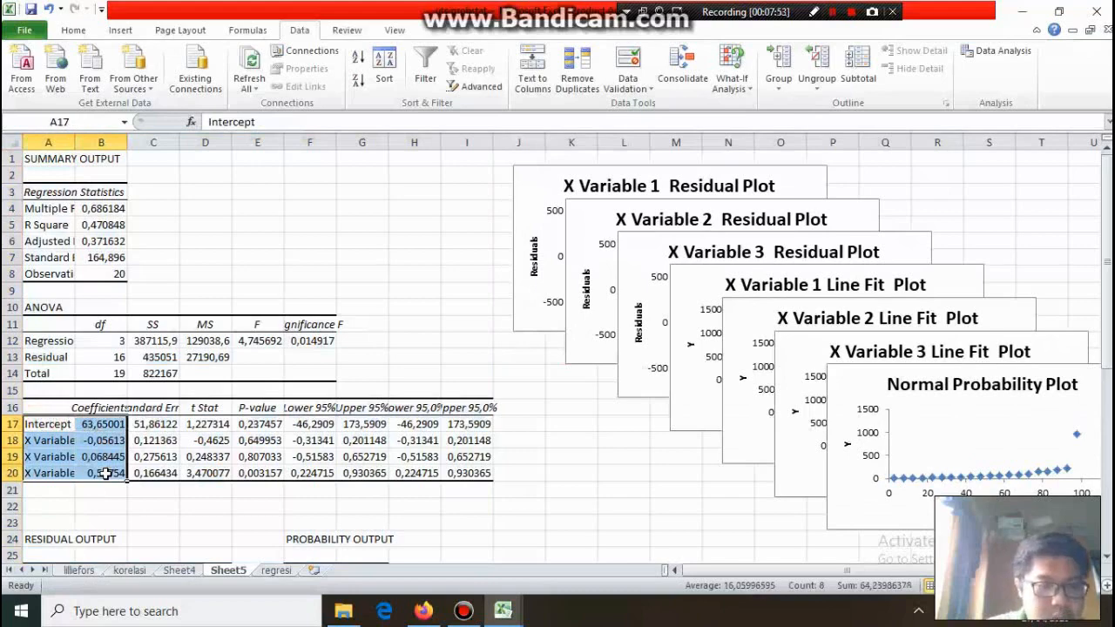
key(ctrl+c)
click(275, 571)
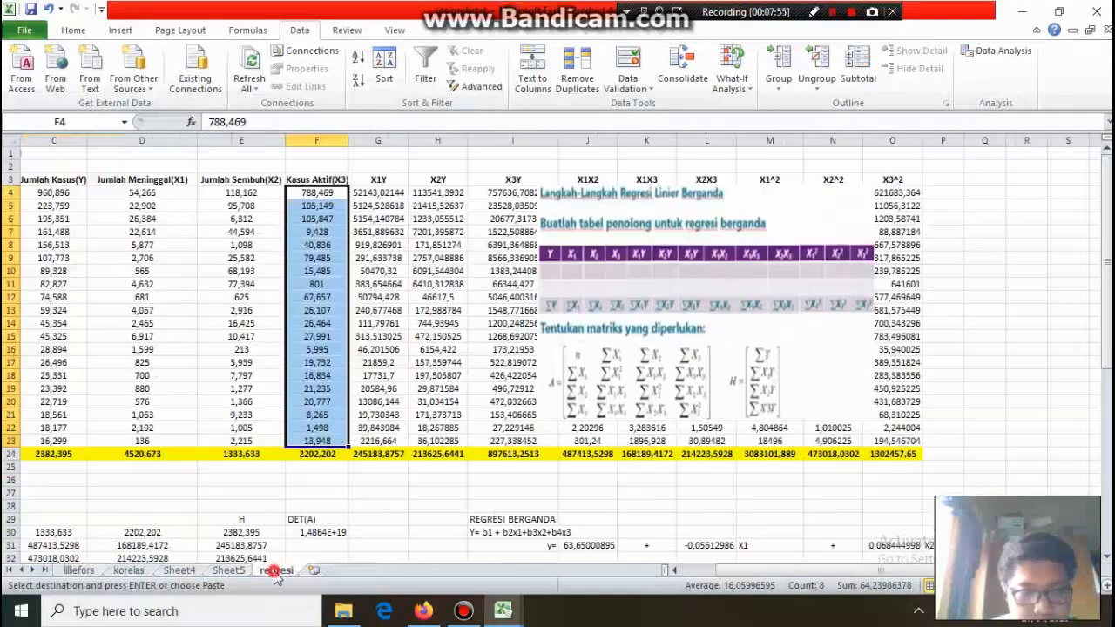
scroll(683, 497, down, 8)
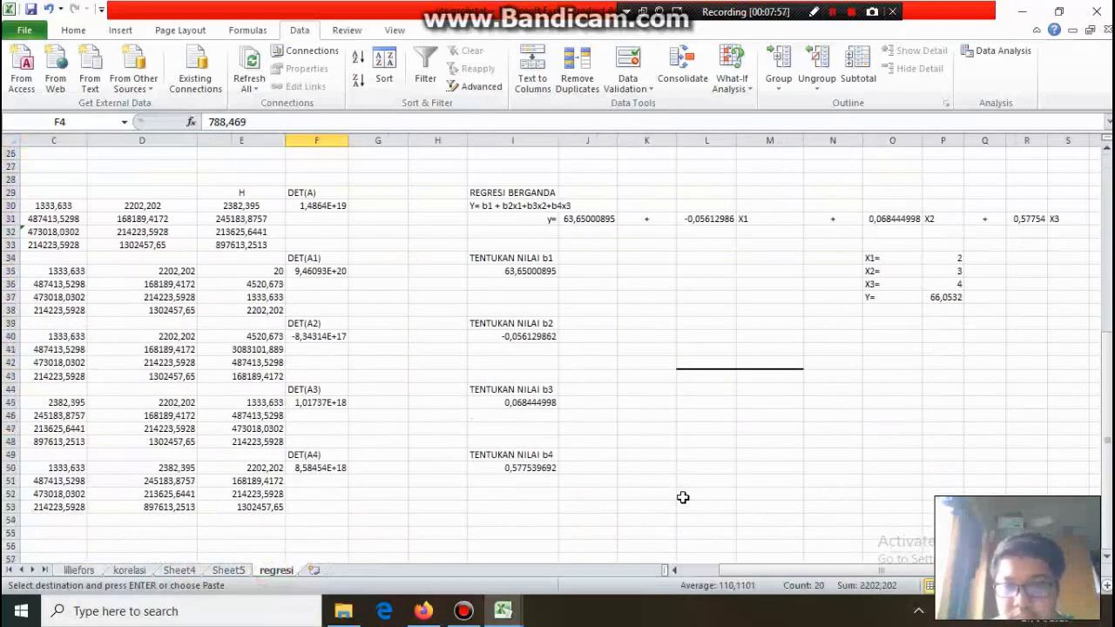
click(669, 312)
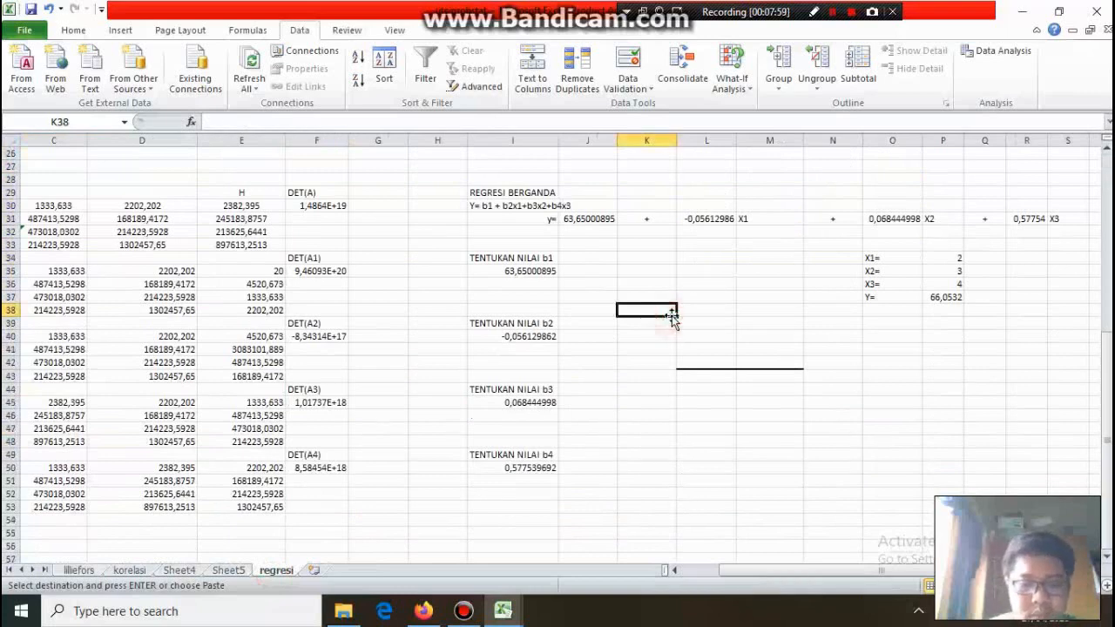
key(ctrl+v)
click(749, 311)
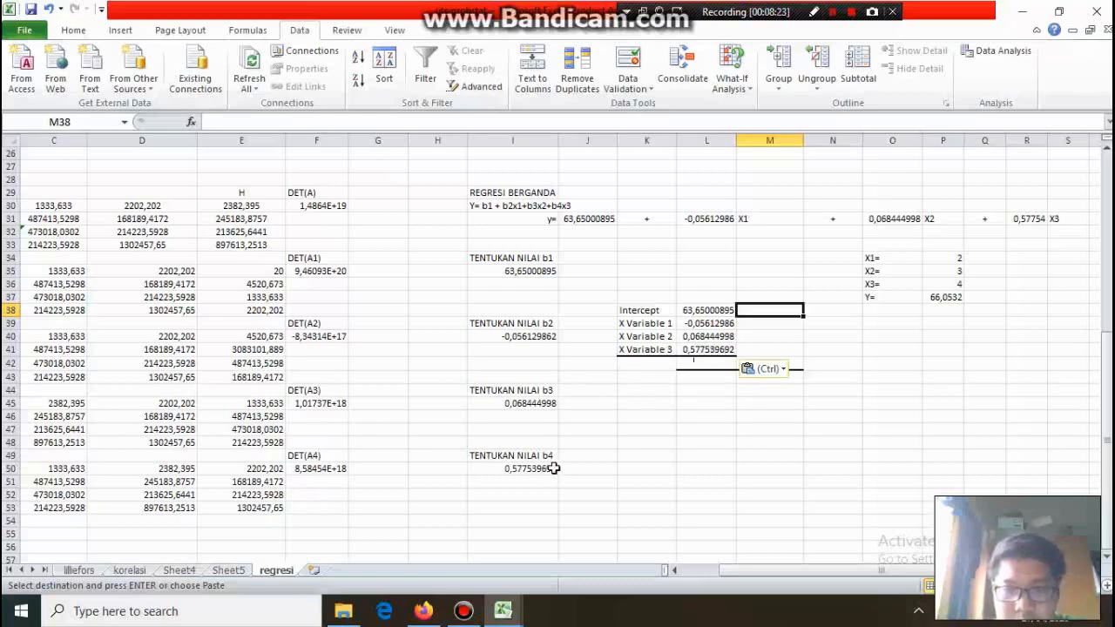
click(902, 404)
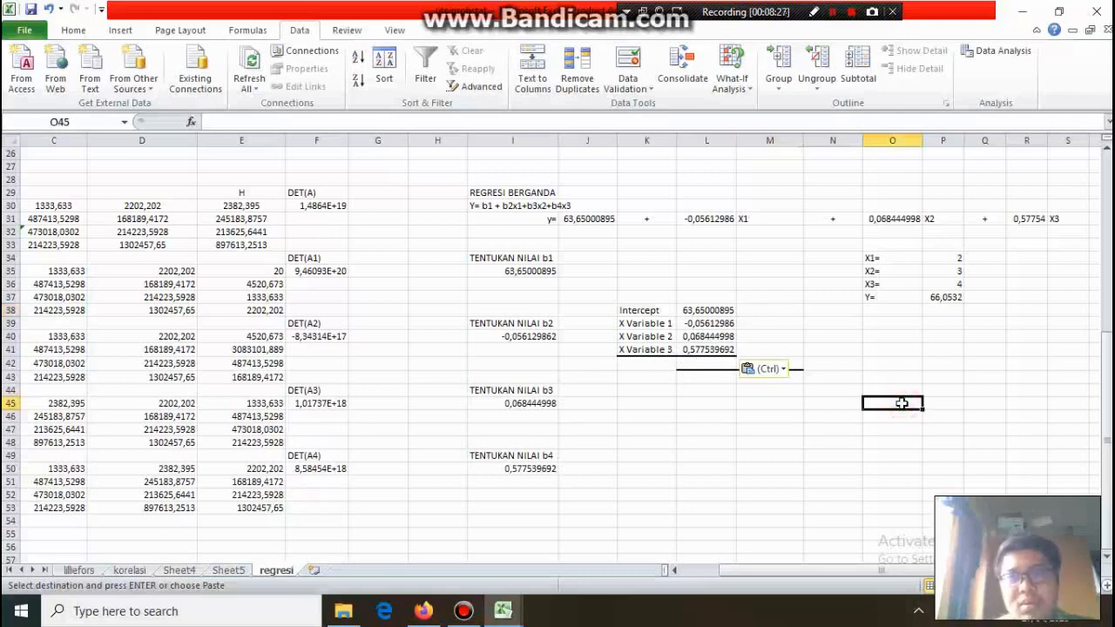